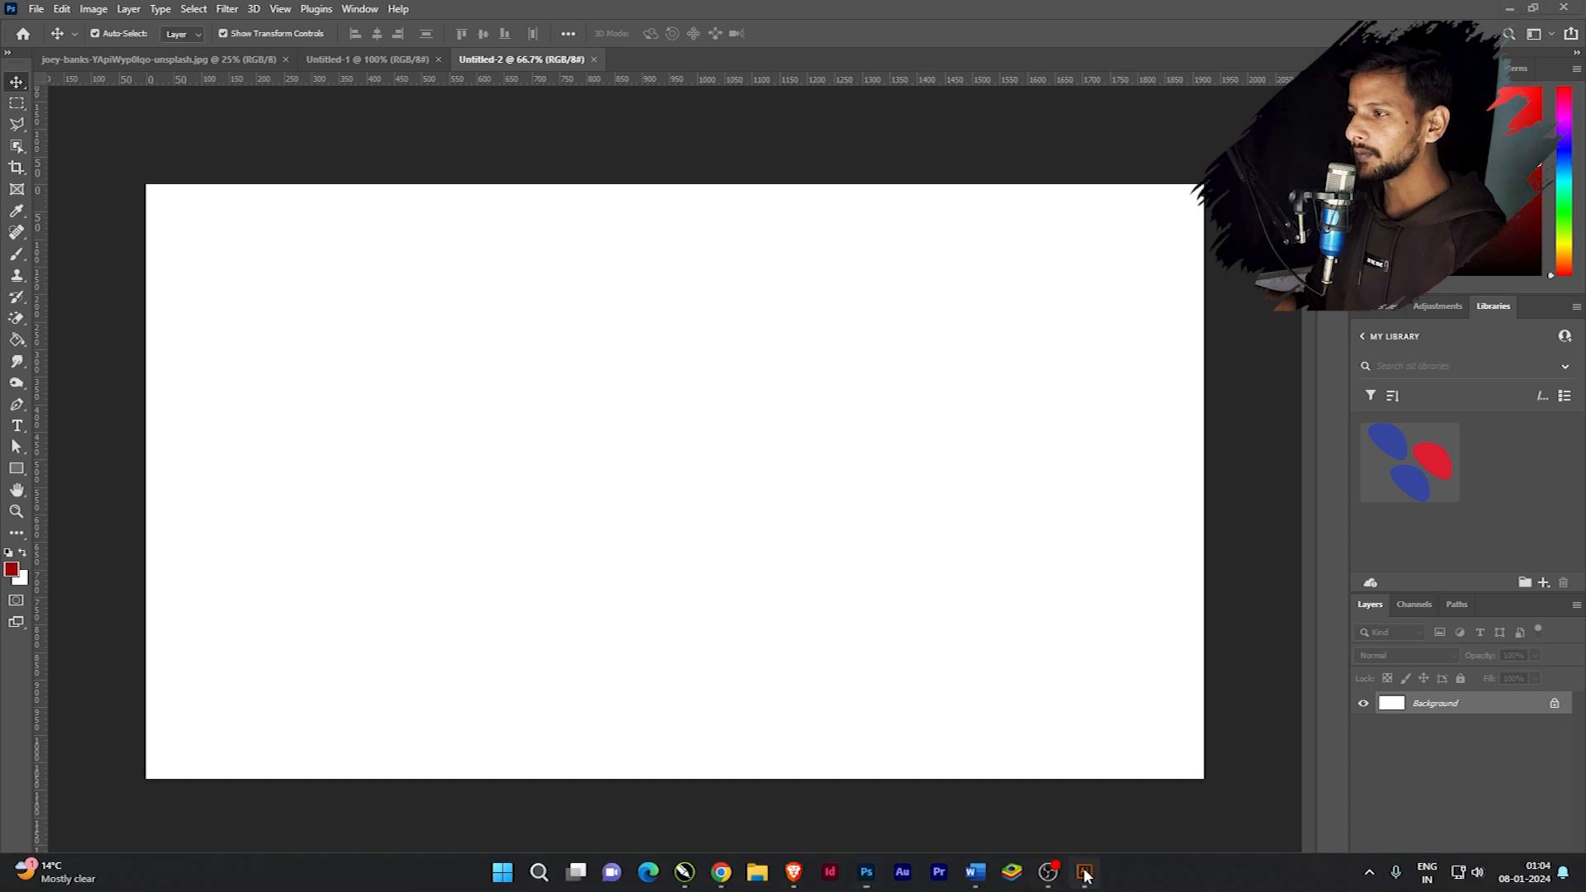
Switch to Illustrator and create a new Letter document of 612 x 792 pt, cancelling the wait for the printer connection.
click(1085, 874)
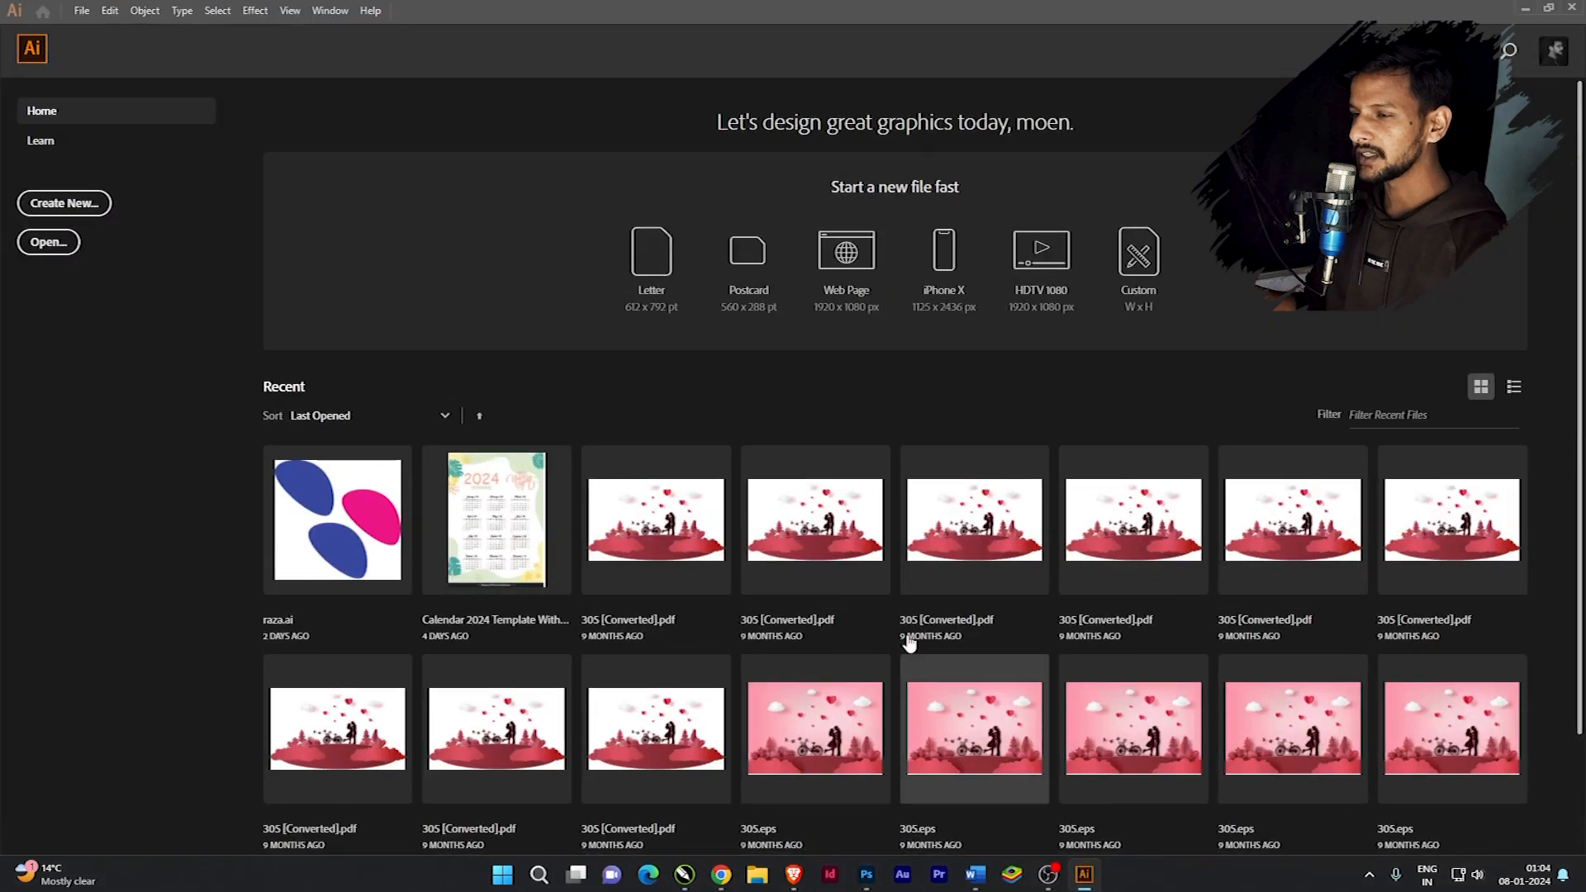
click(75, 208)
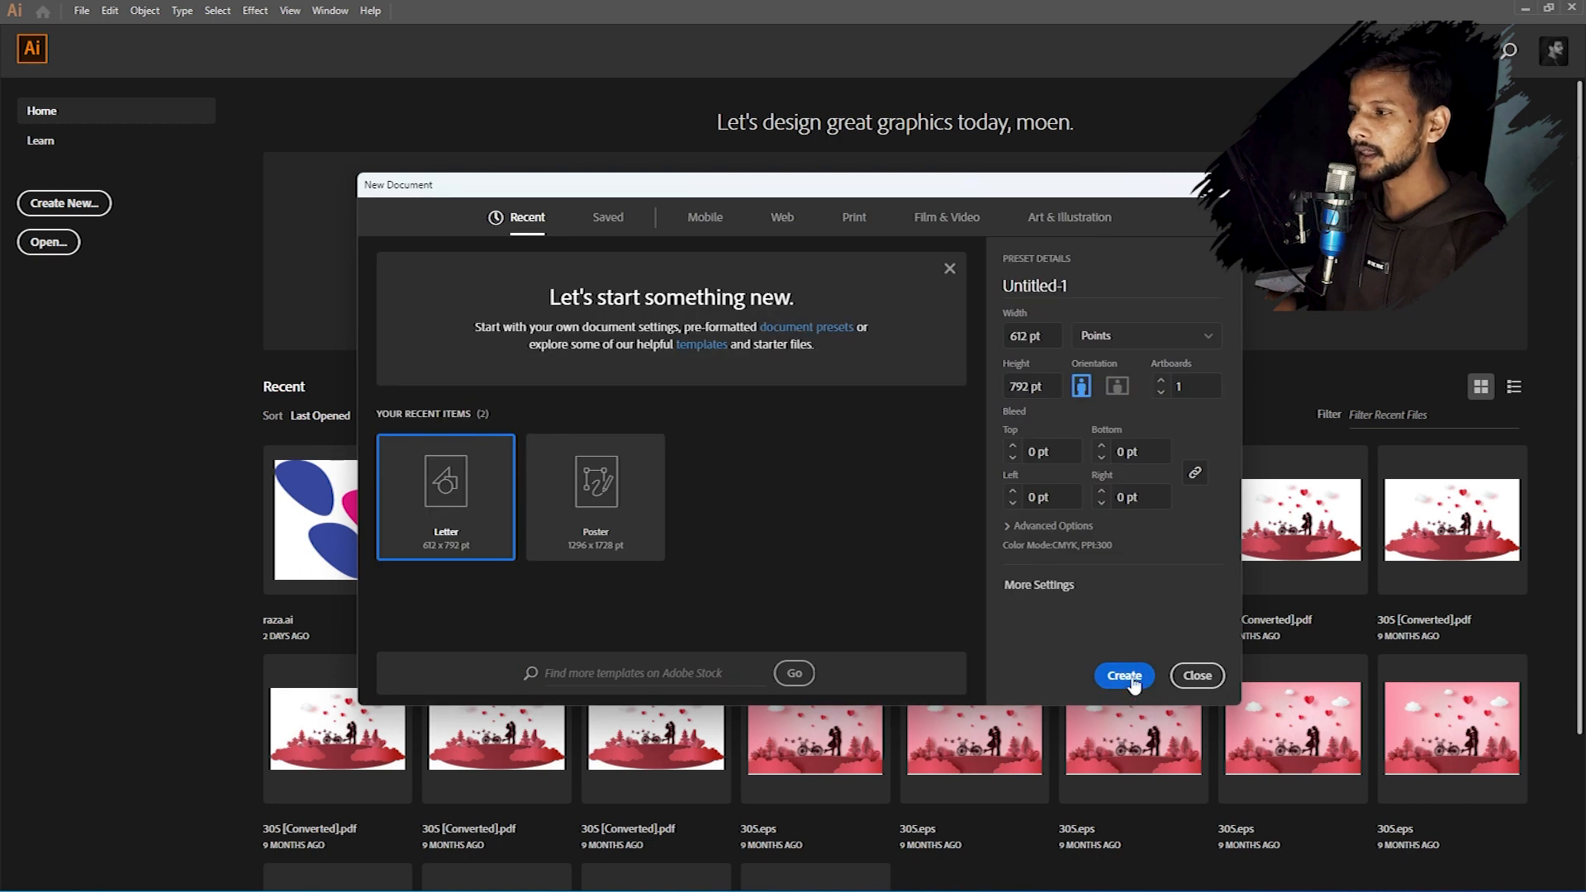
click(1125, 678)
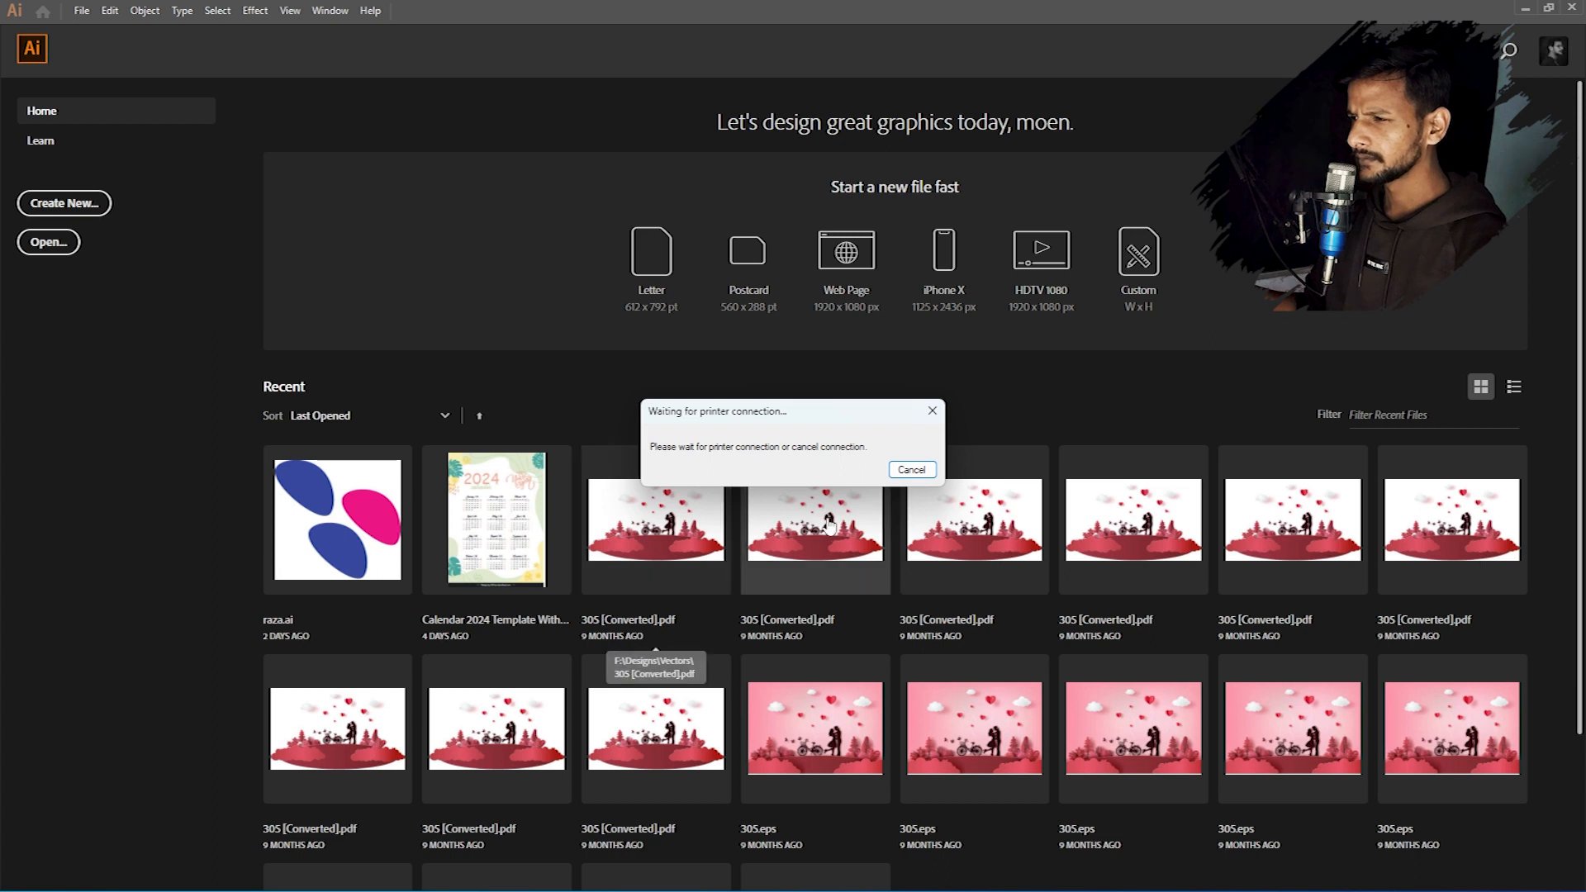
click(917, 475)
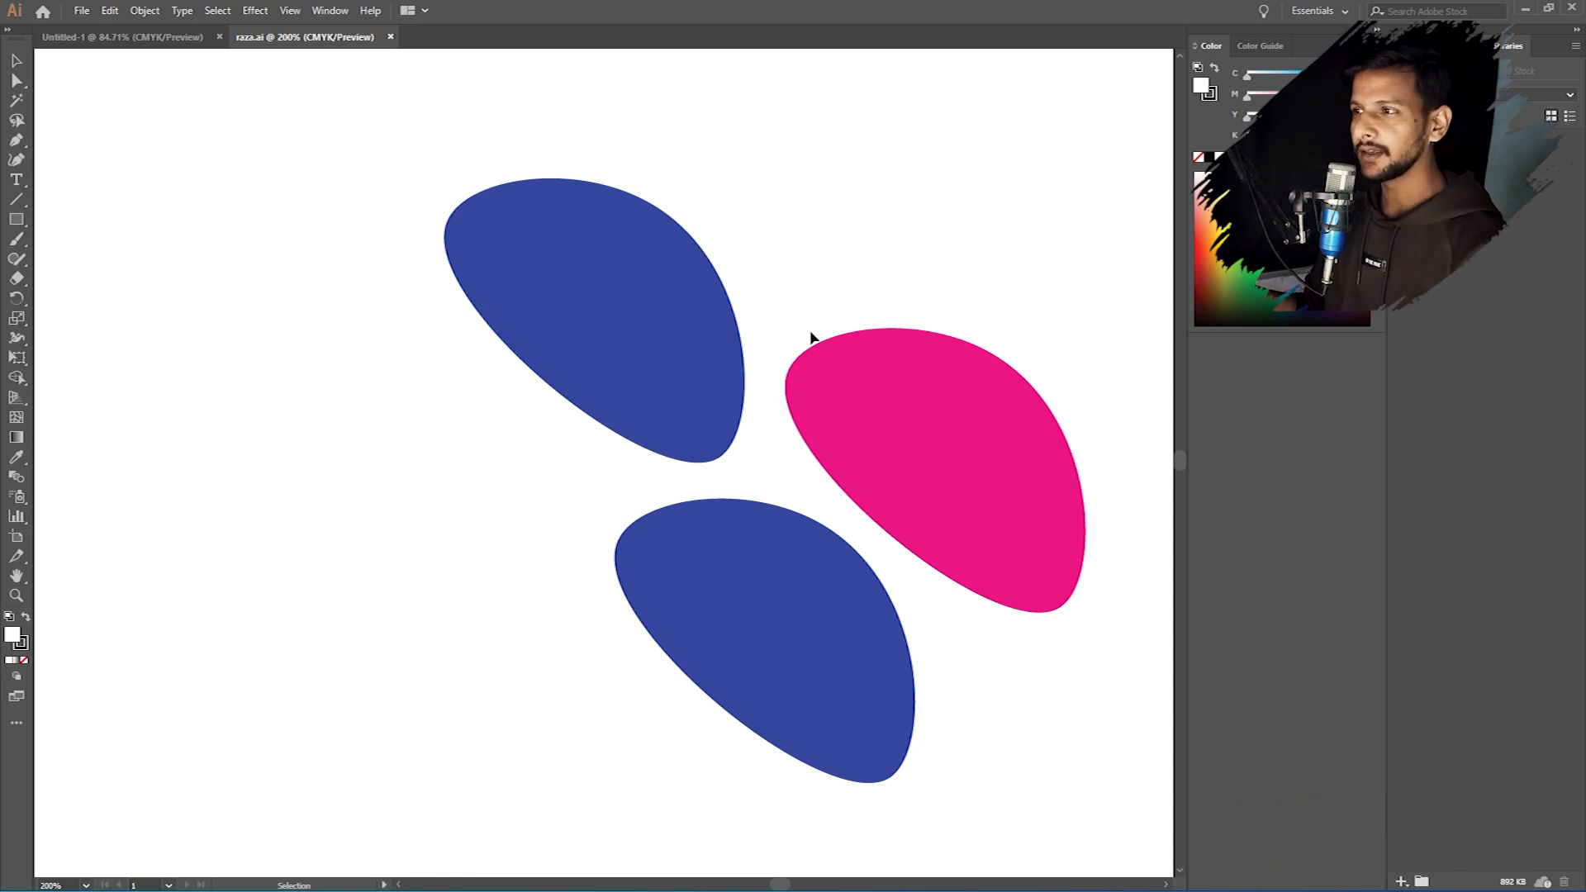
scroll(810, 332, down, 2)
scroll(706, 306, up, 2)
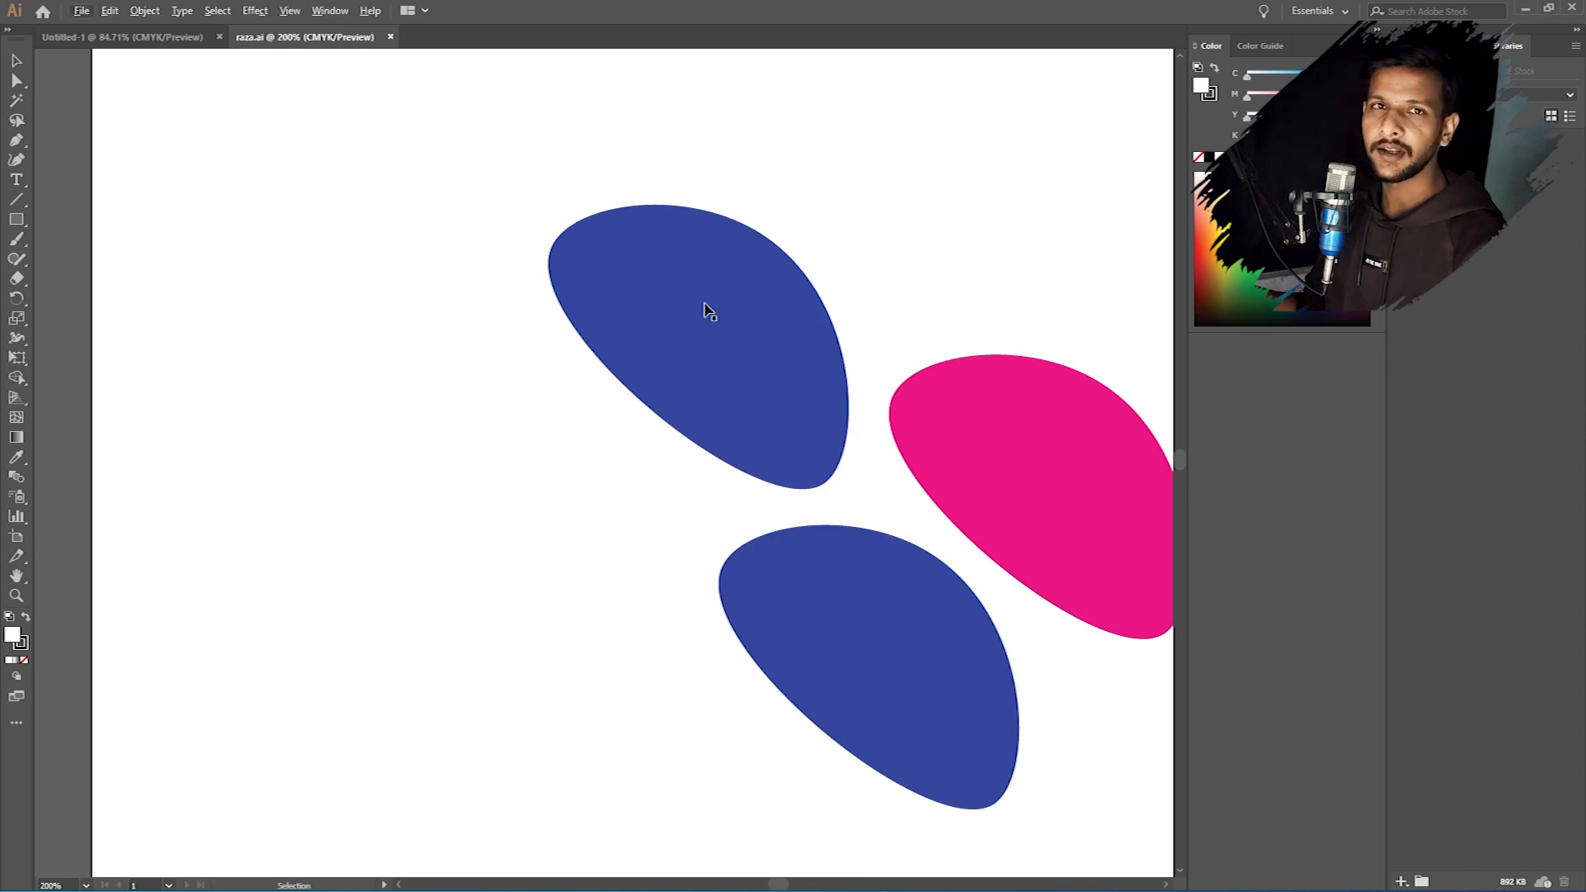
scroll(635, 322, down, 1)
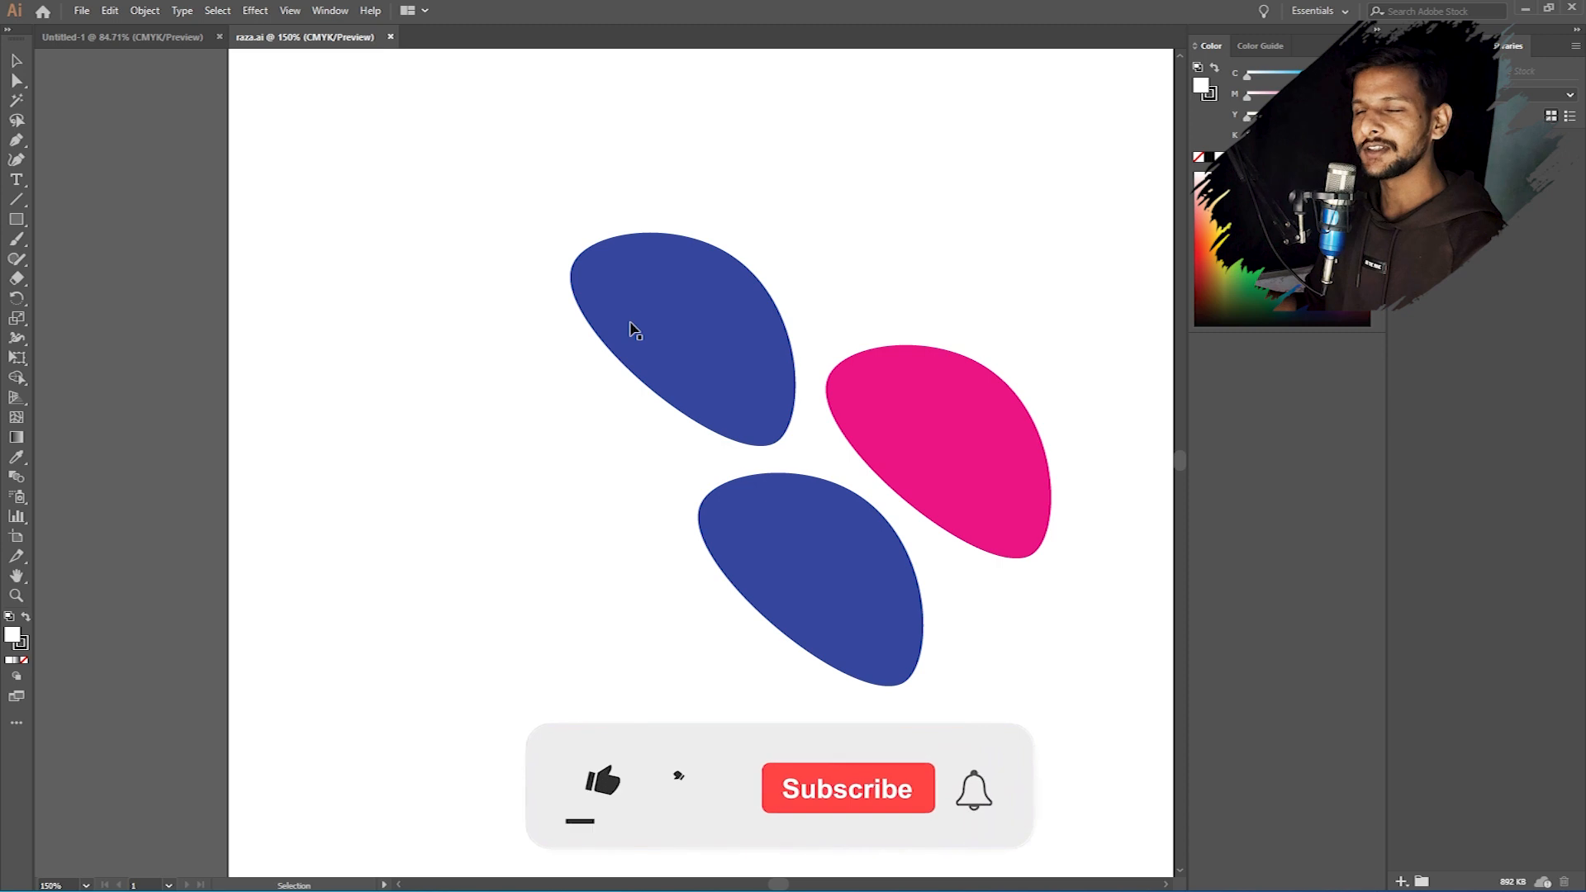
scroll(756, 327, up, 2)
scroll(744, 324, down, 1)
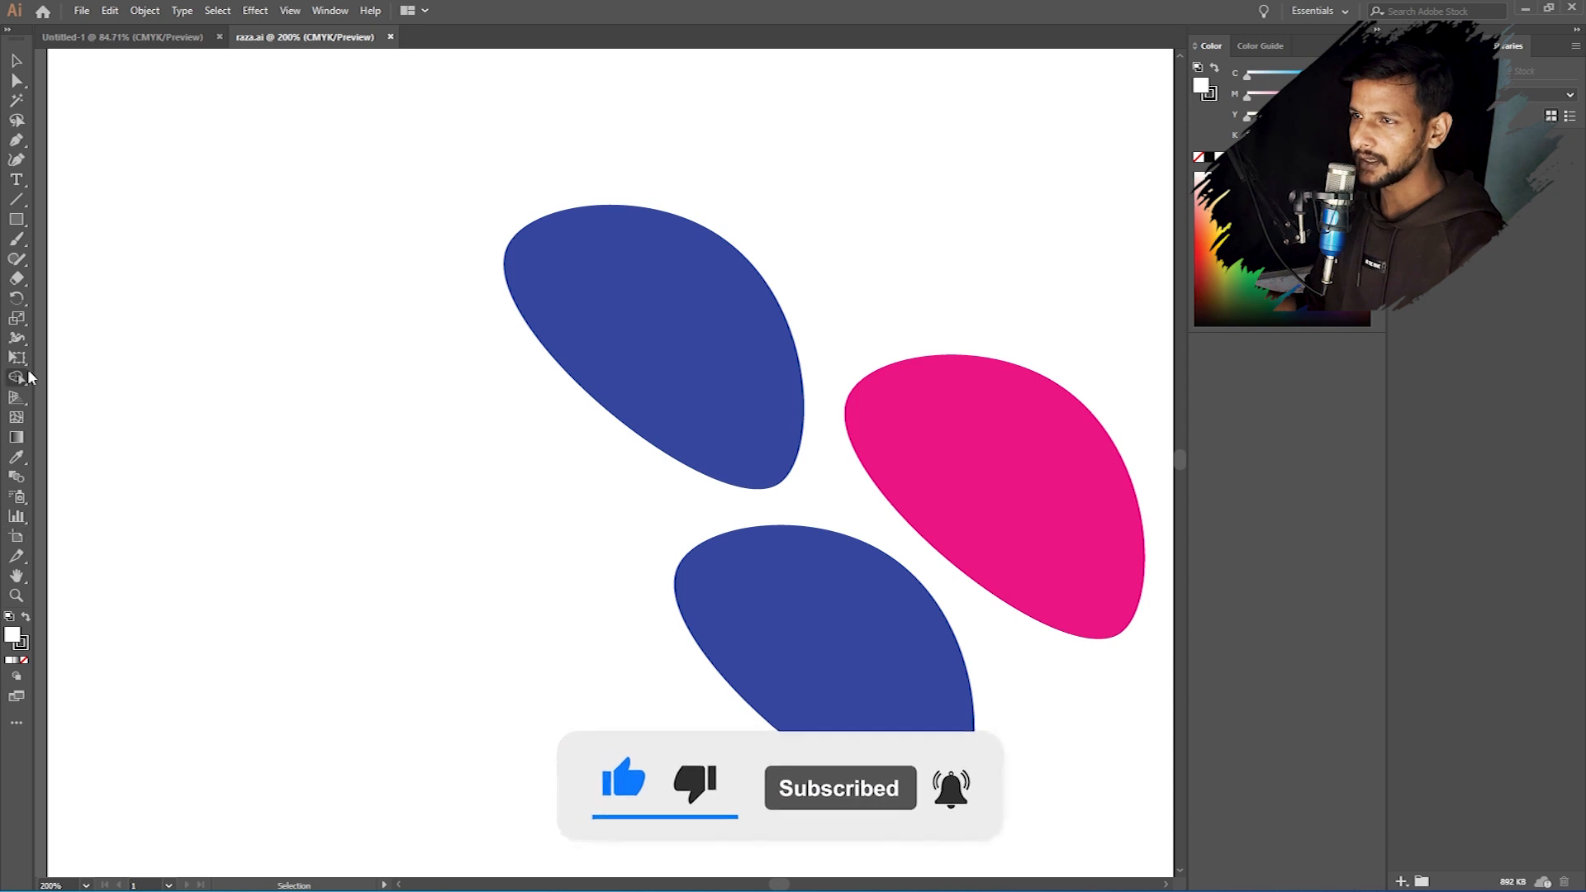
Draw a rectangle in the empty area beside the blue shapes in raza.ai and delete it again.
click(16, 219)
drag(204, 366, 438, 545)
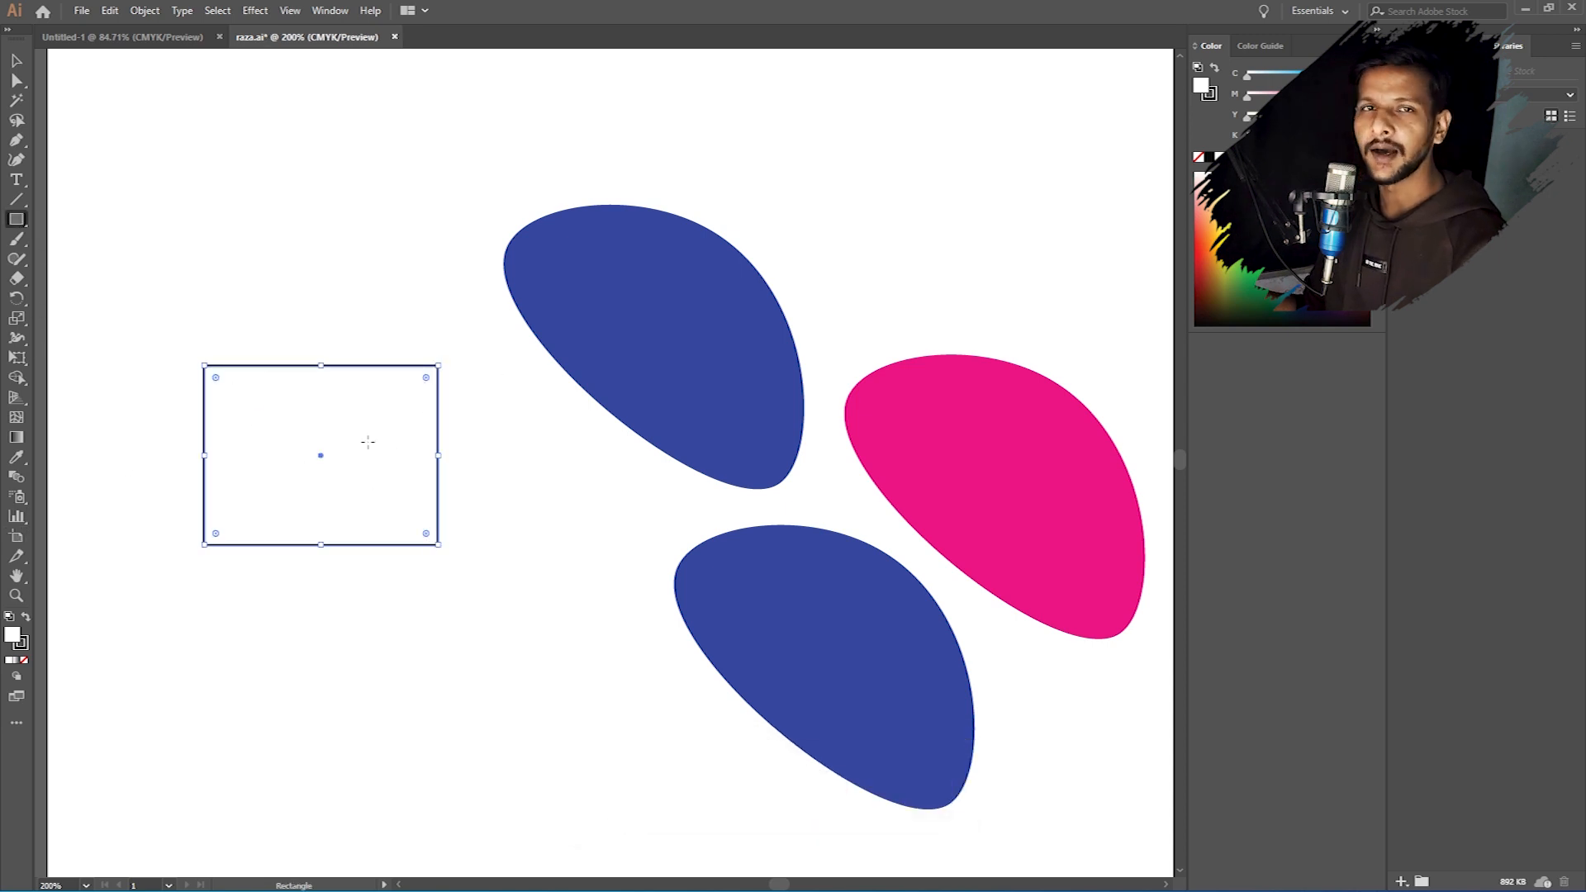
click(17, 62)
drag(369, 275, 240, 595)
key(Delete)
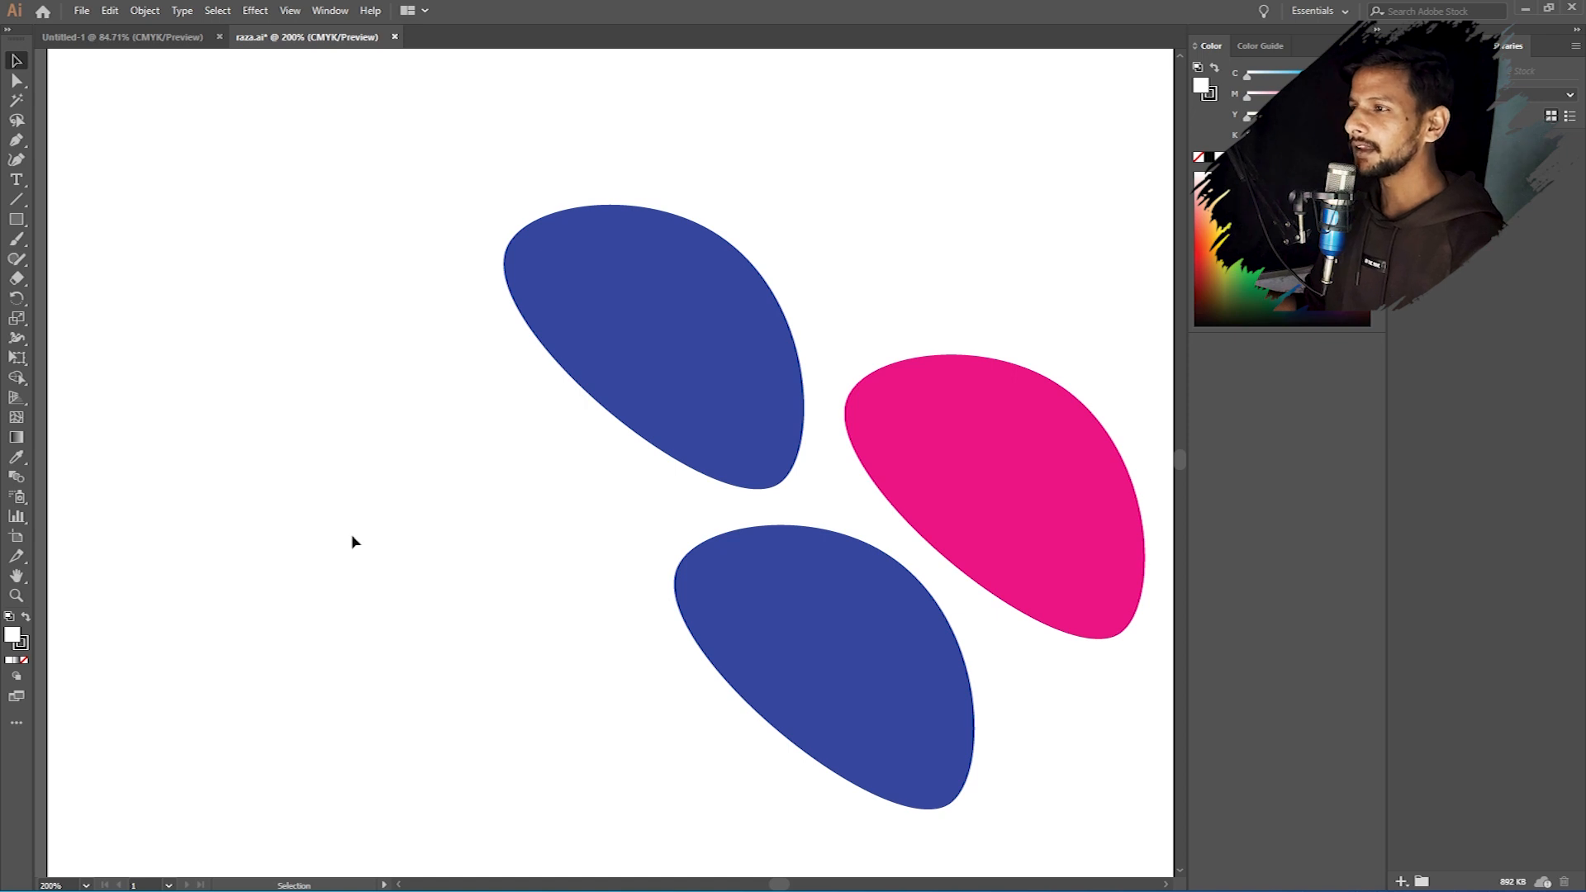
Rearrange the two blue shapes and the pink shape on the artboard by moving each one slightly.
click(694, 376)
drag(698, 359, 600, 316)
drag(851, 423, 836, 342)
drag(832, 662, 752, 635)
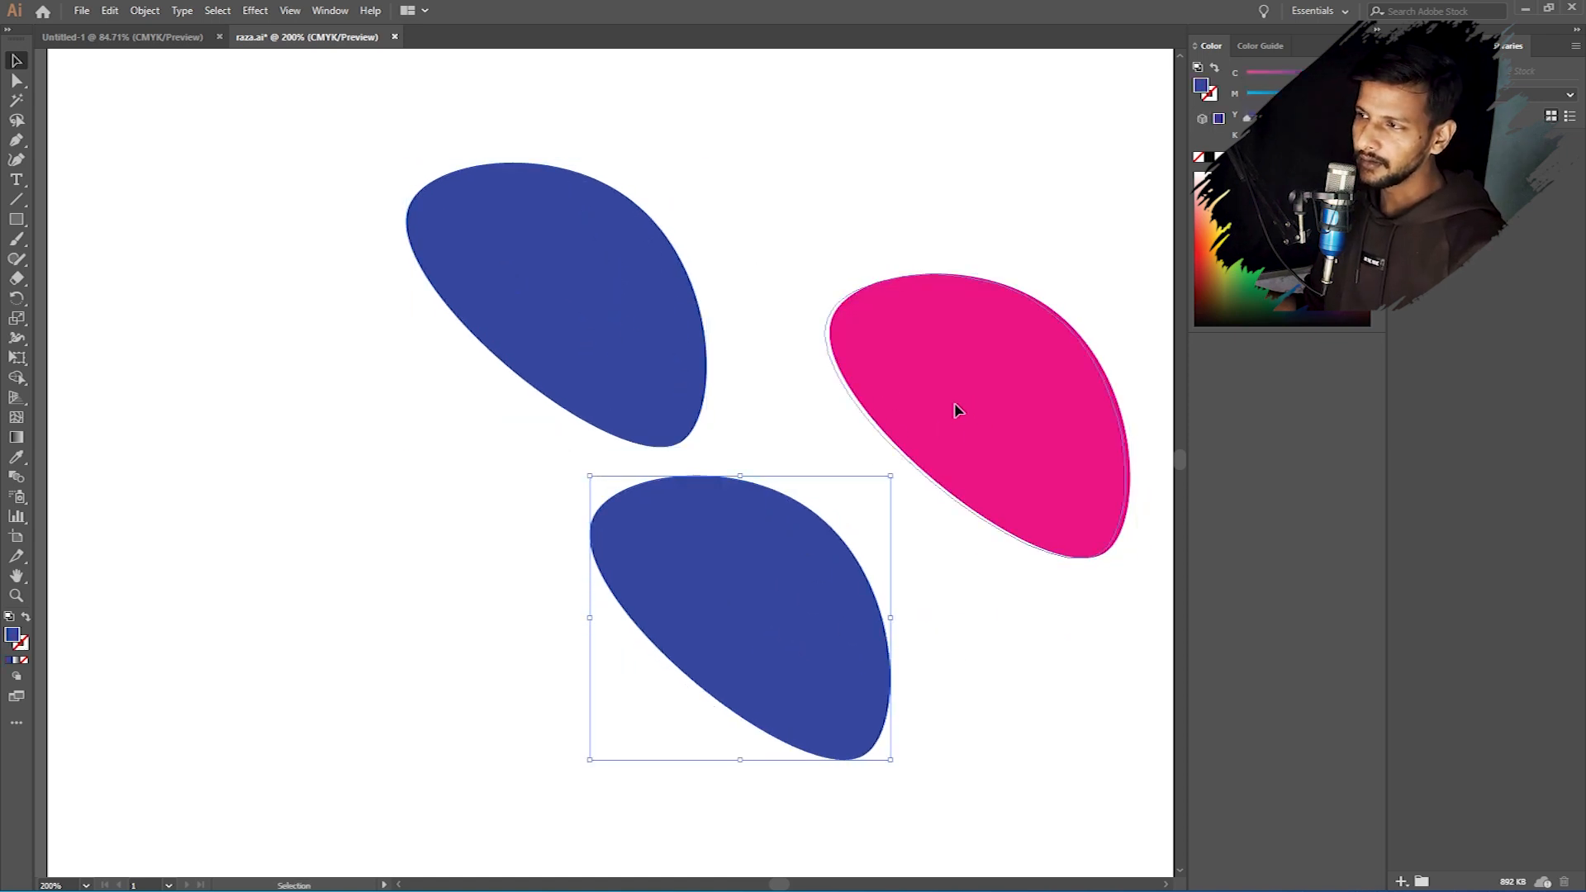
drag(956, 407, 875, 439)
drag(754, 647, 780, 673)
Select all three shapes together, copy them, and switch to Photoshop.
click(825, 285)
scroll(634, 380, down, 2)
drag(830, 188, 538, 611)
drag(874, 199, 439, 612)
key(a)
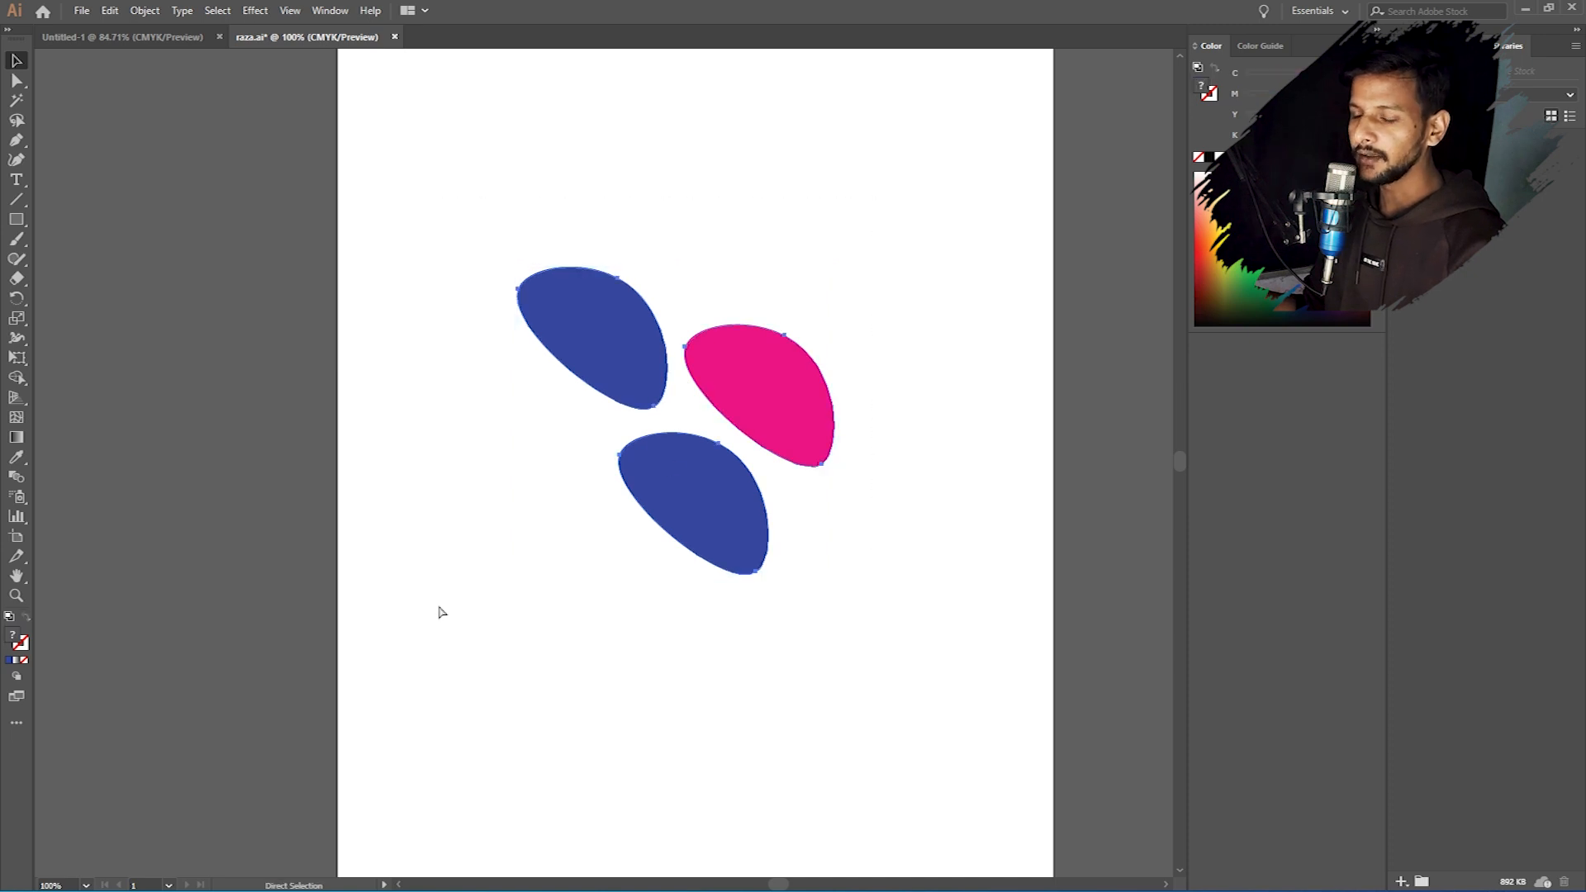
key(v)
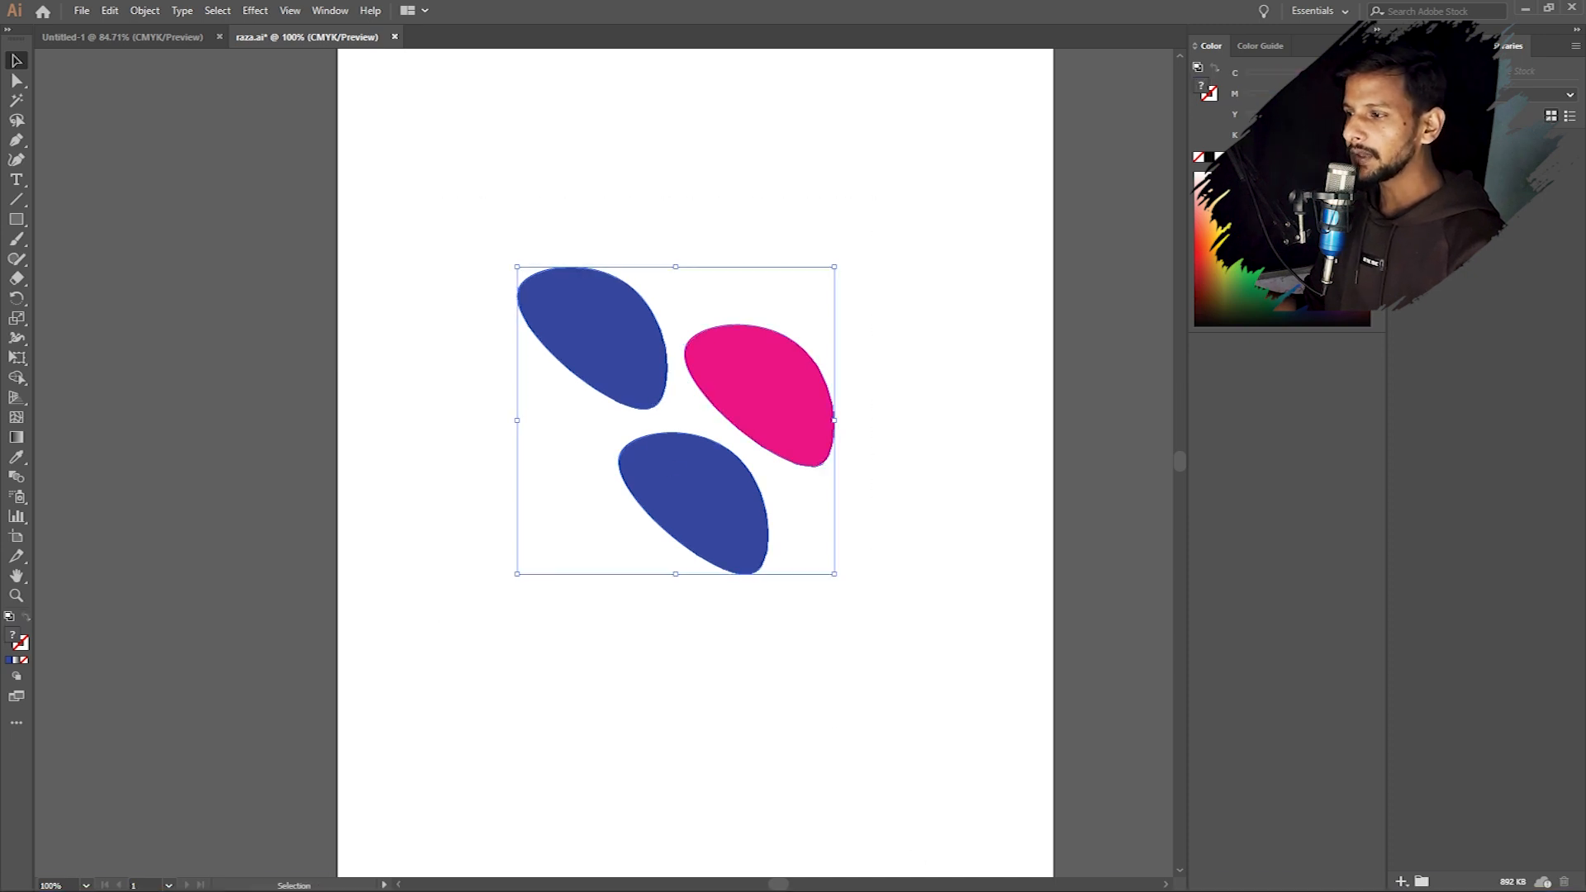
mouse_move(917, 888)
click(866, 872)
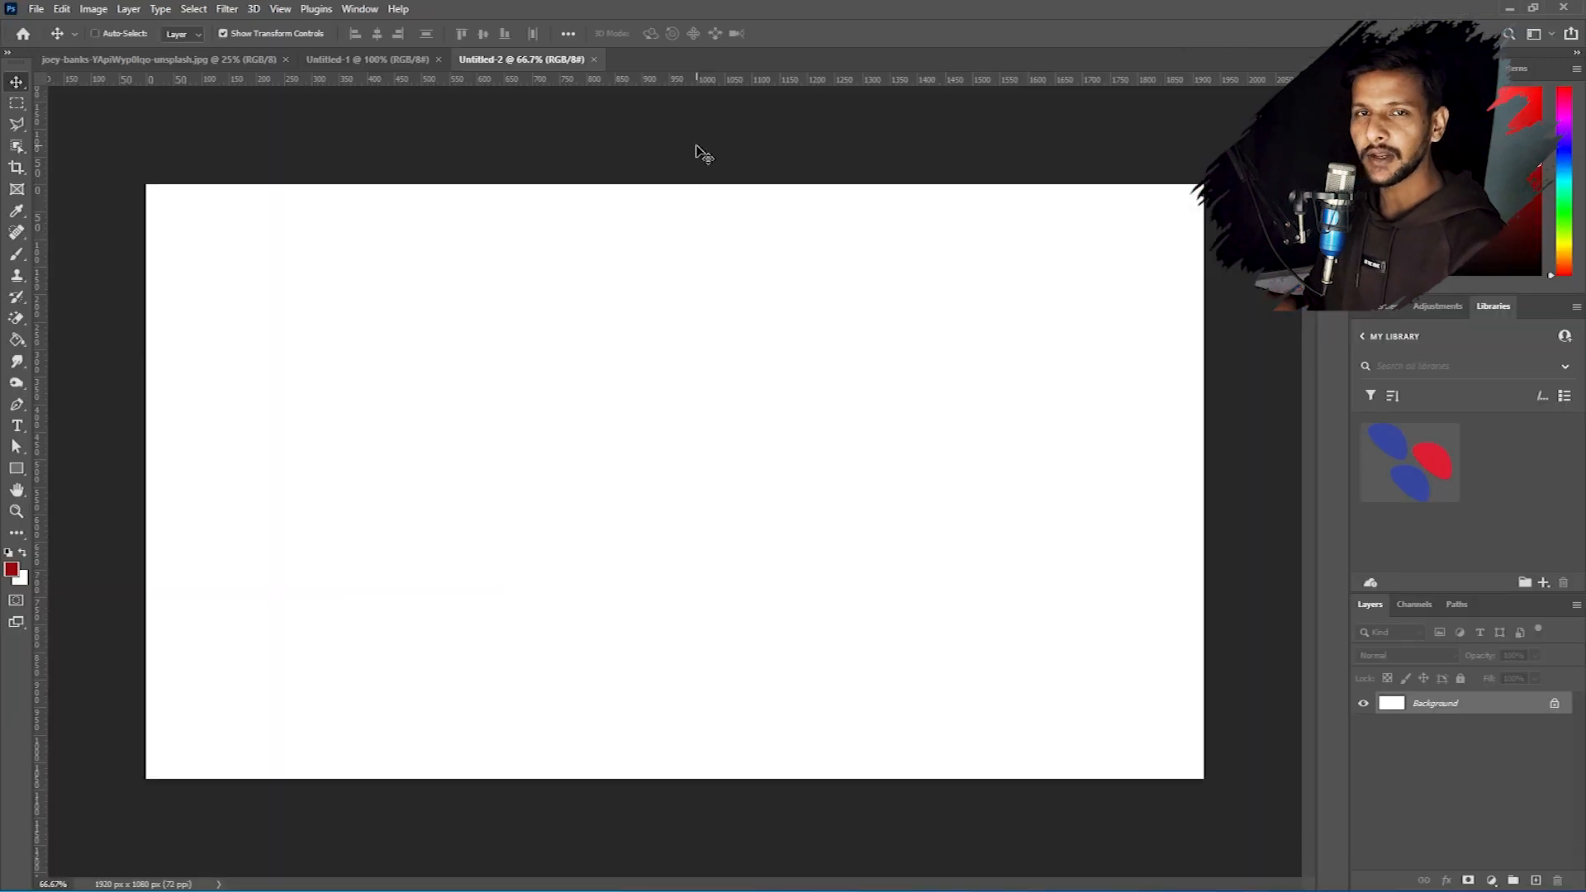
Paste the copied shapes as a Smart Object added to the current library, and adjust their size on the canvas.
key(ctrl+v)
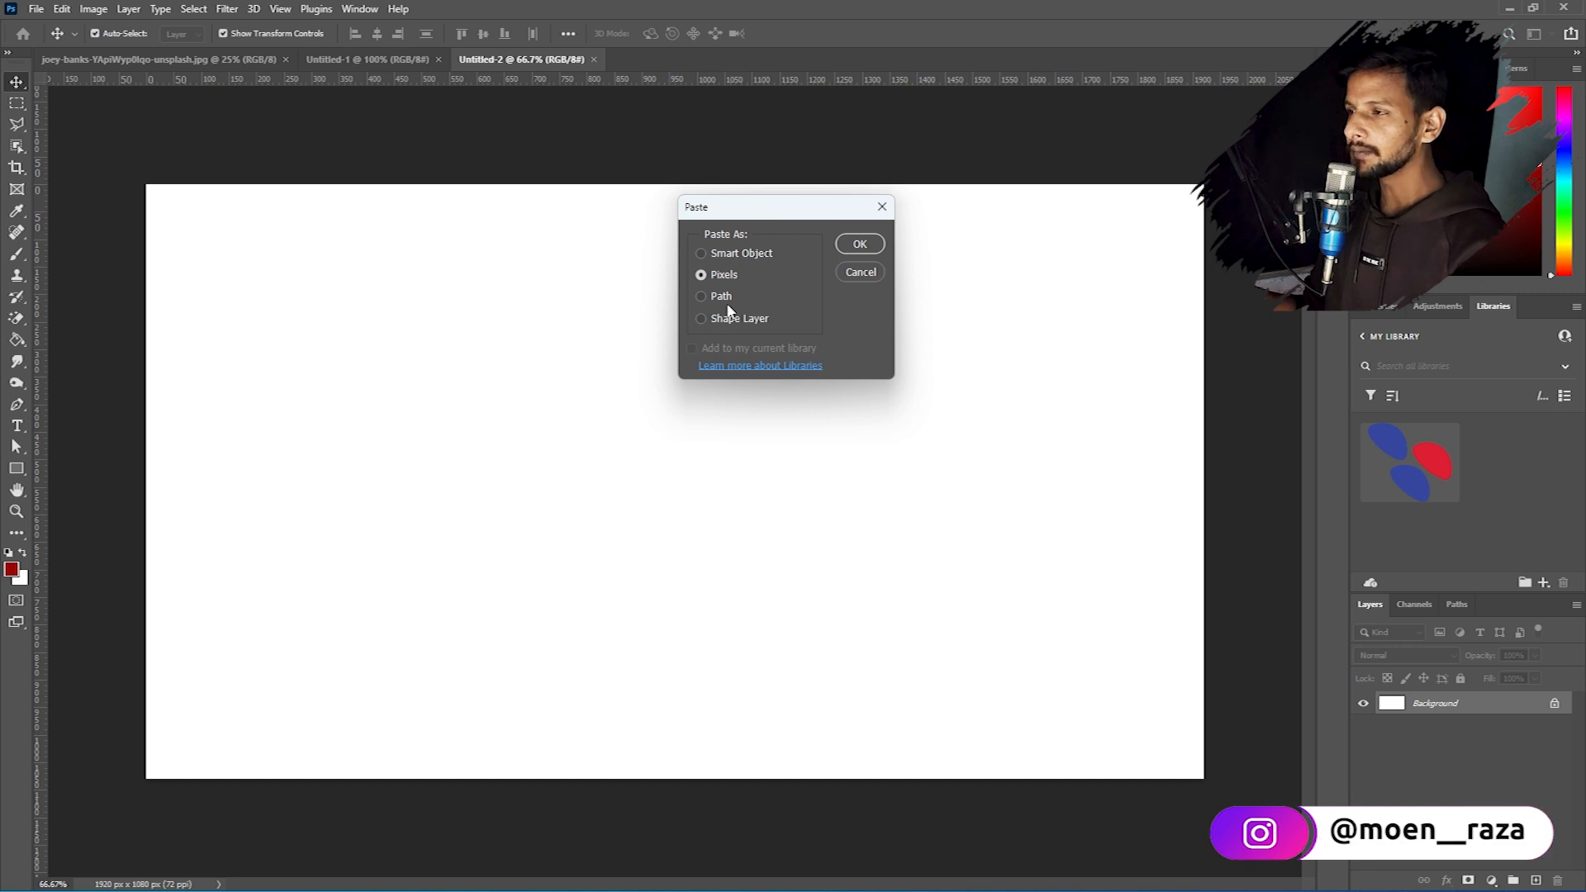
click(721, 253)
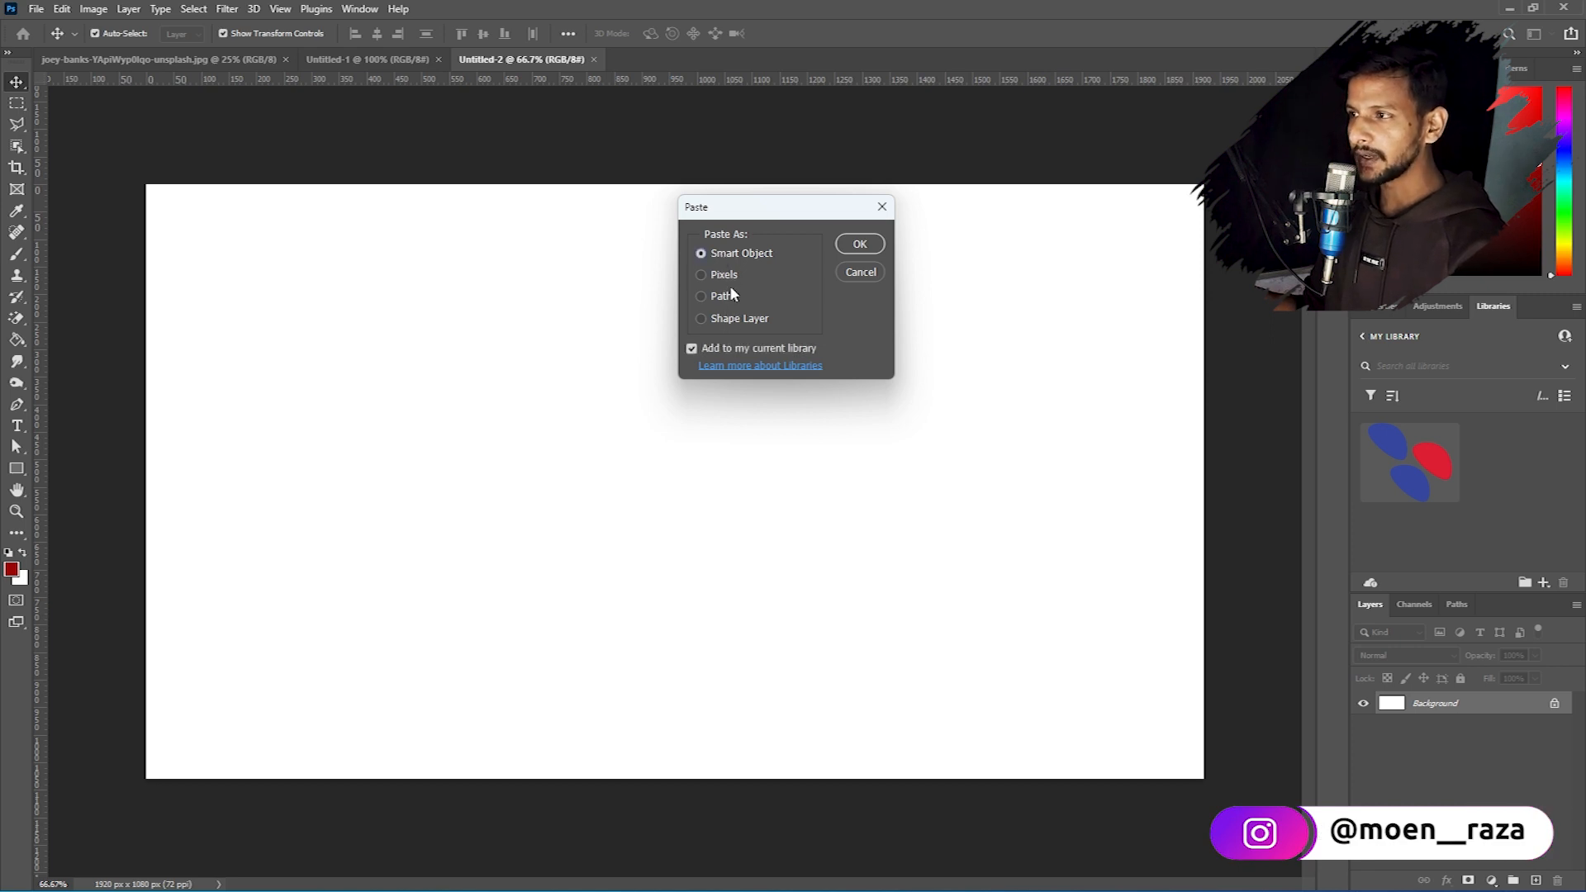
click(860, 245)
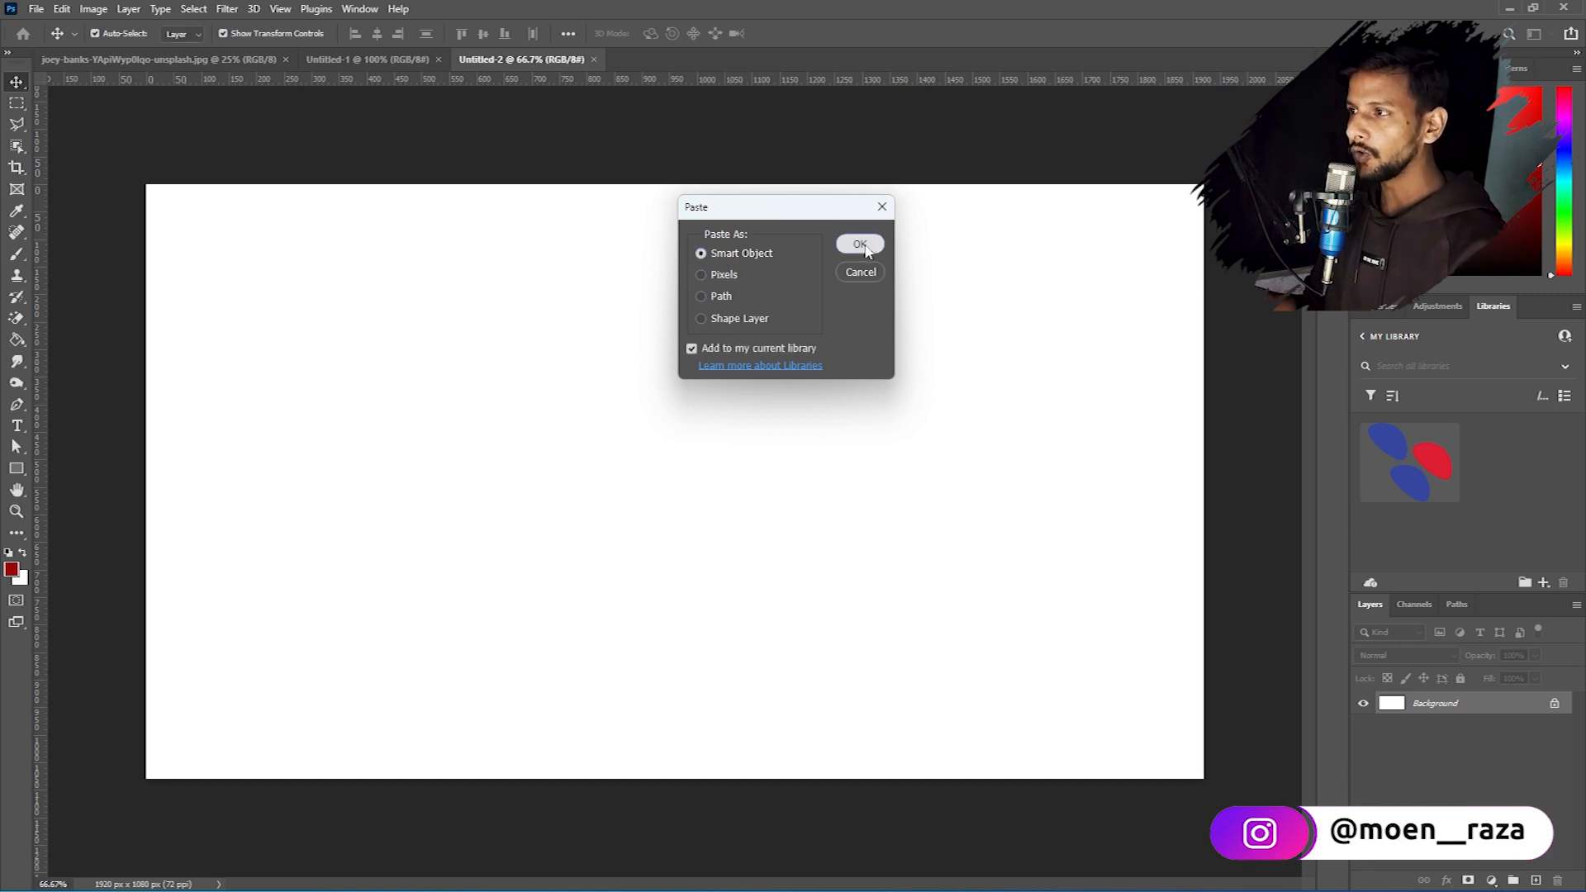
mouse_move(754, 406)
mouse_down()
mouse_move(797, 324)
mouse_move(840, 323)
mouse_move(733, 406)
mouse_up()
key(Return)
key(Return)
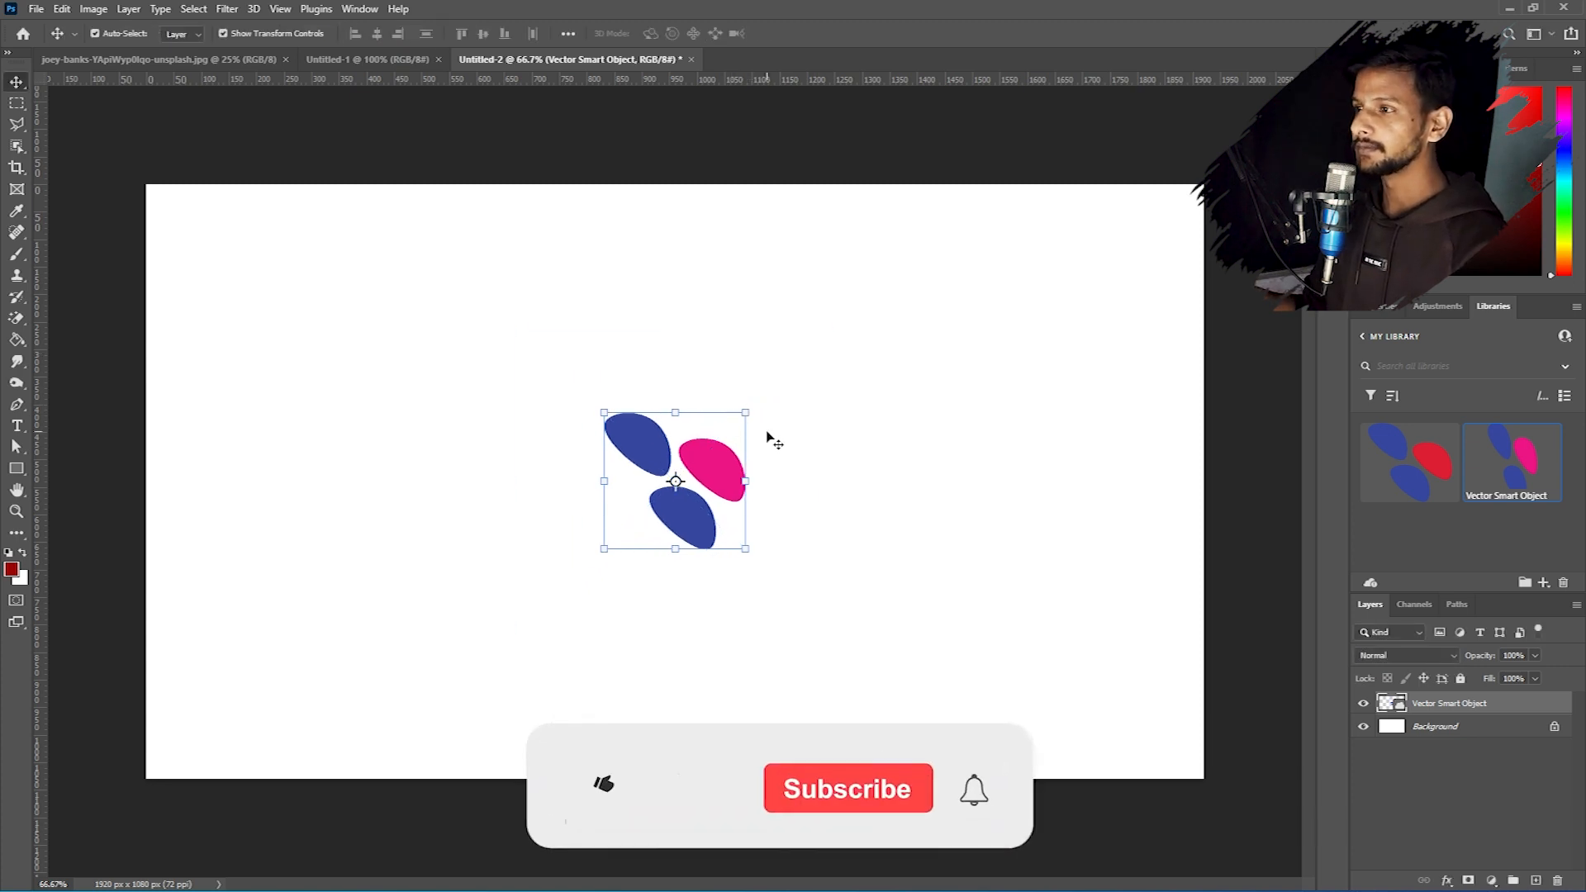
Undo the last scaling of the pasted smart object and delete its layer.
key(ctrl+z)
key(z)
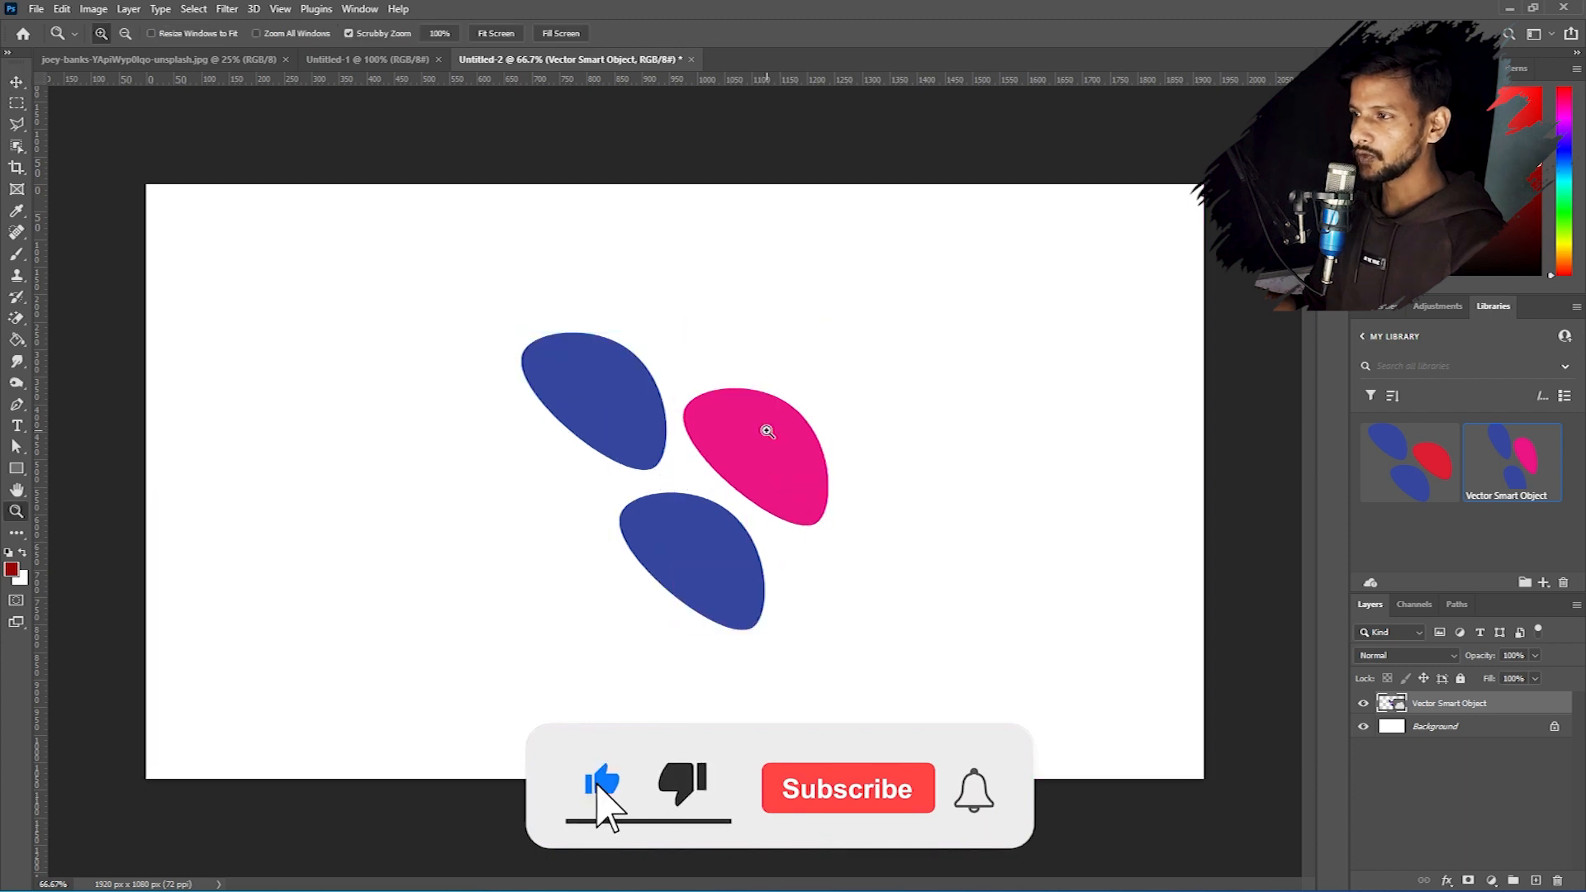
click(11, 79)
key(Delete)
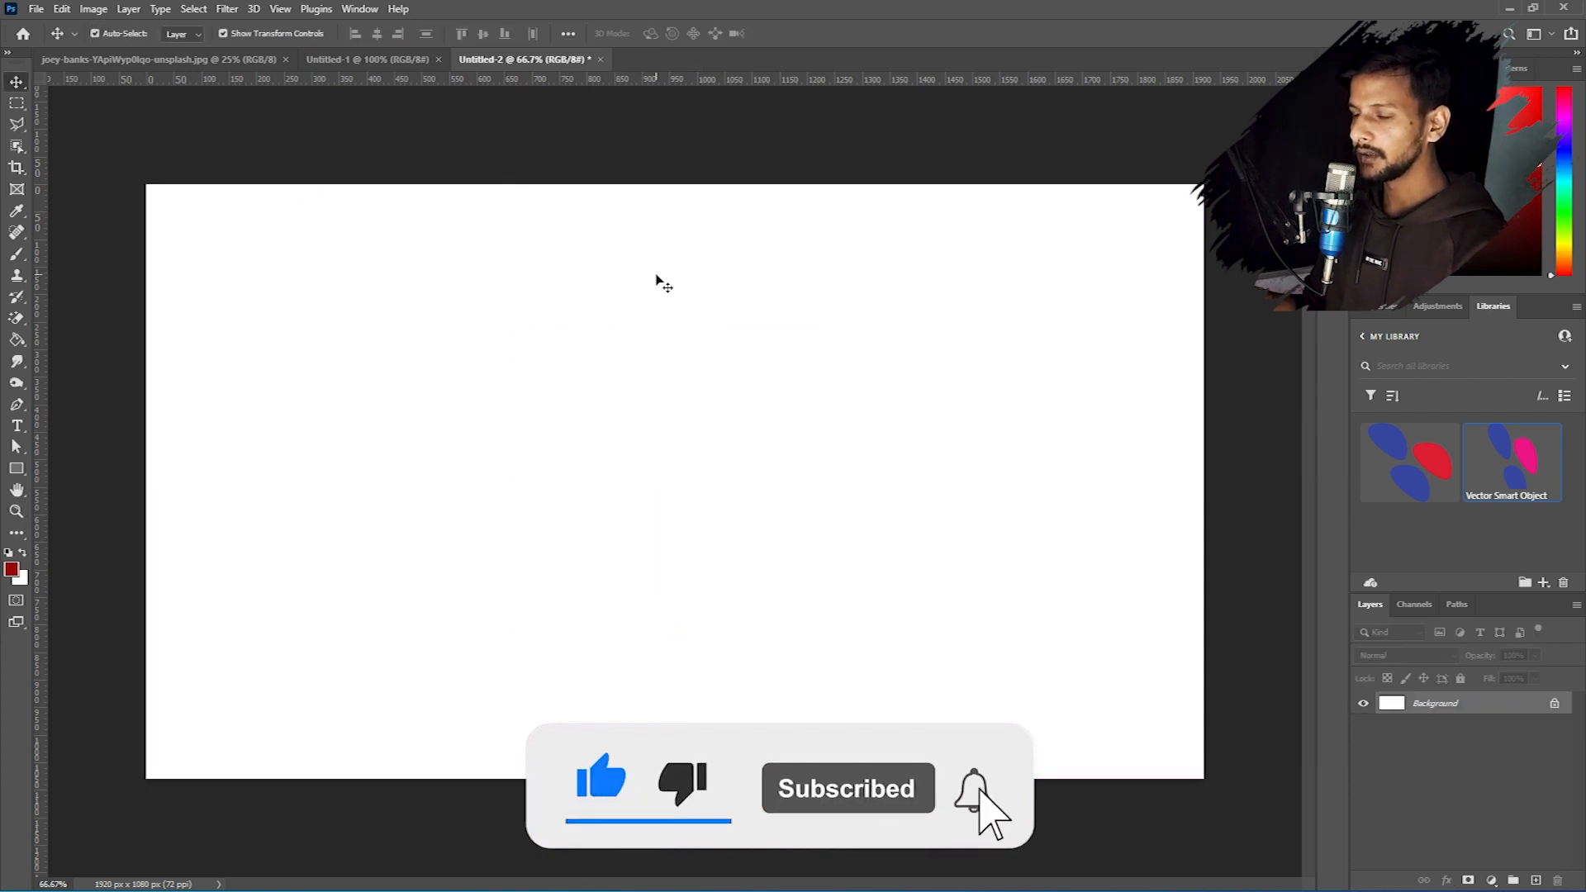
Paste the copied shapes into the document as Pixels and commit the placement.
key(ctrl+v)
click(722, 276)
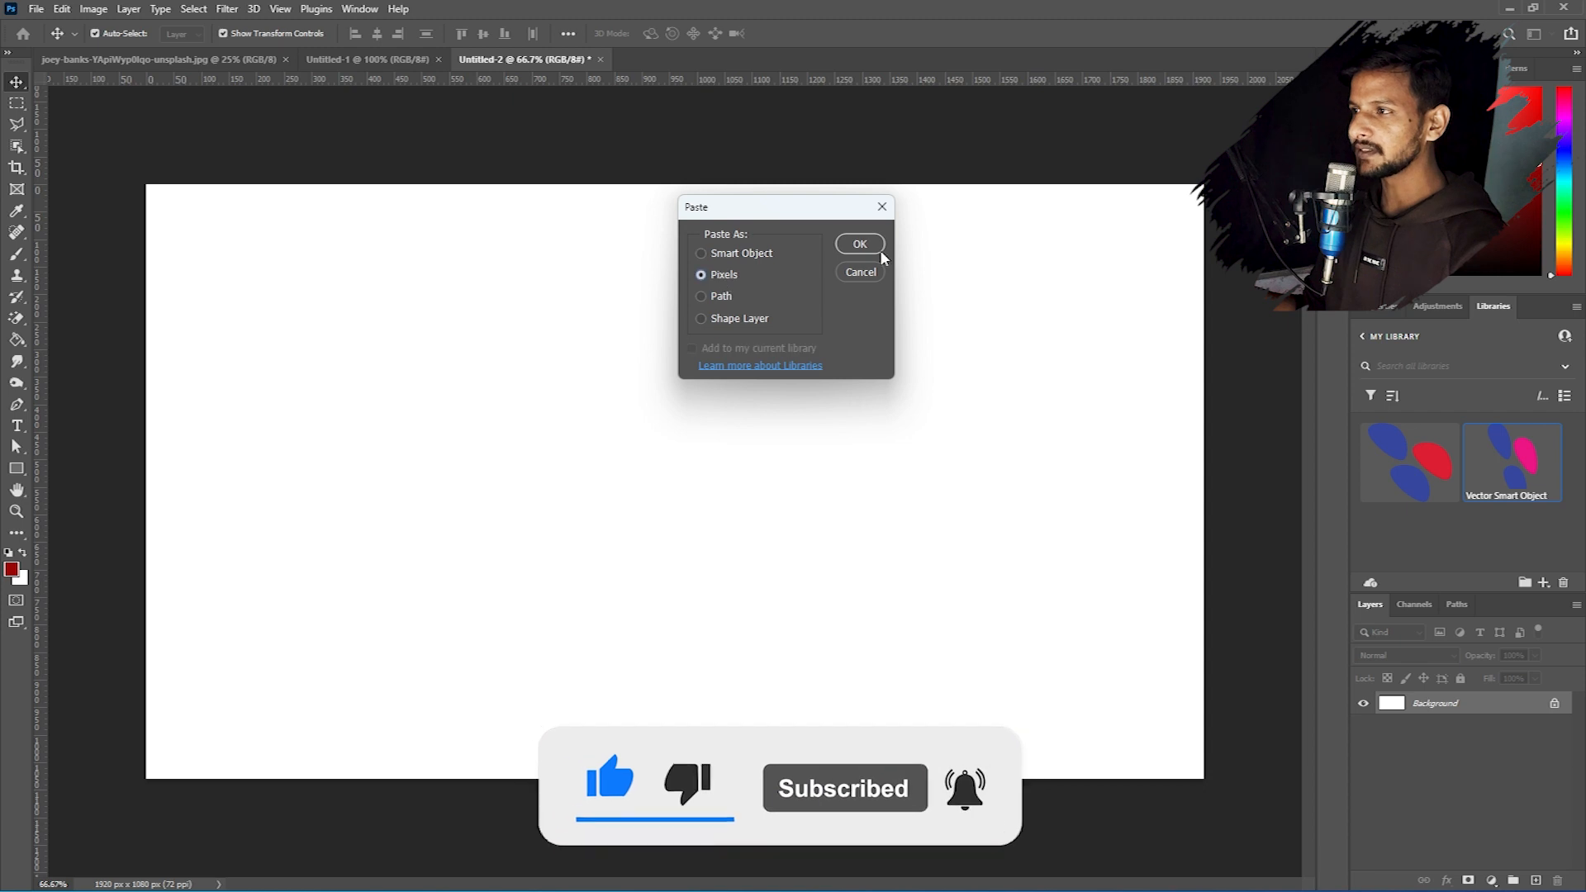
click(856, 245)
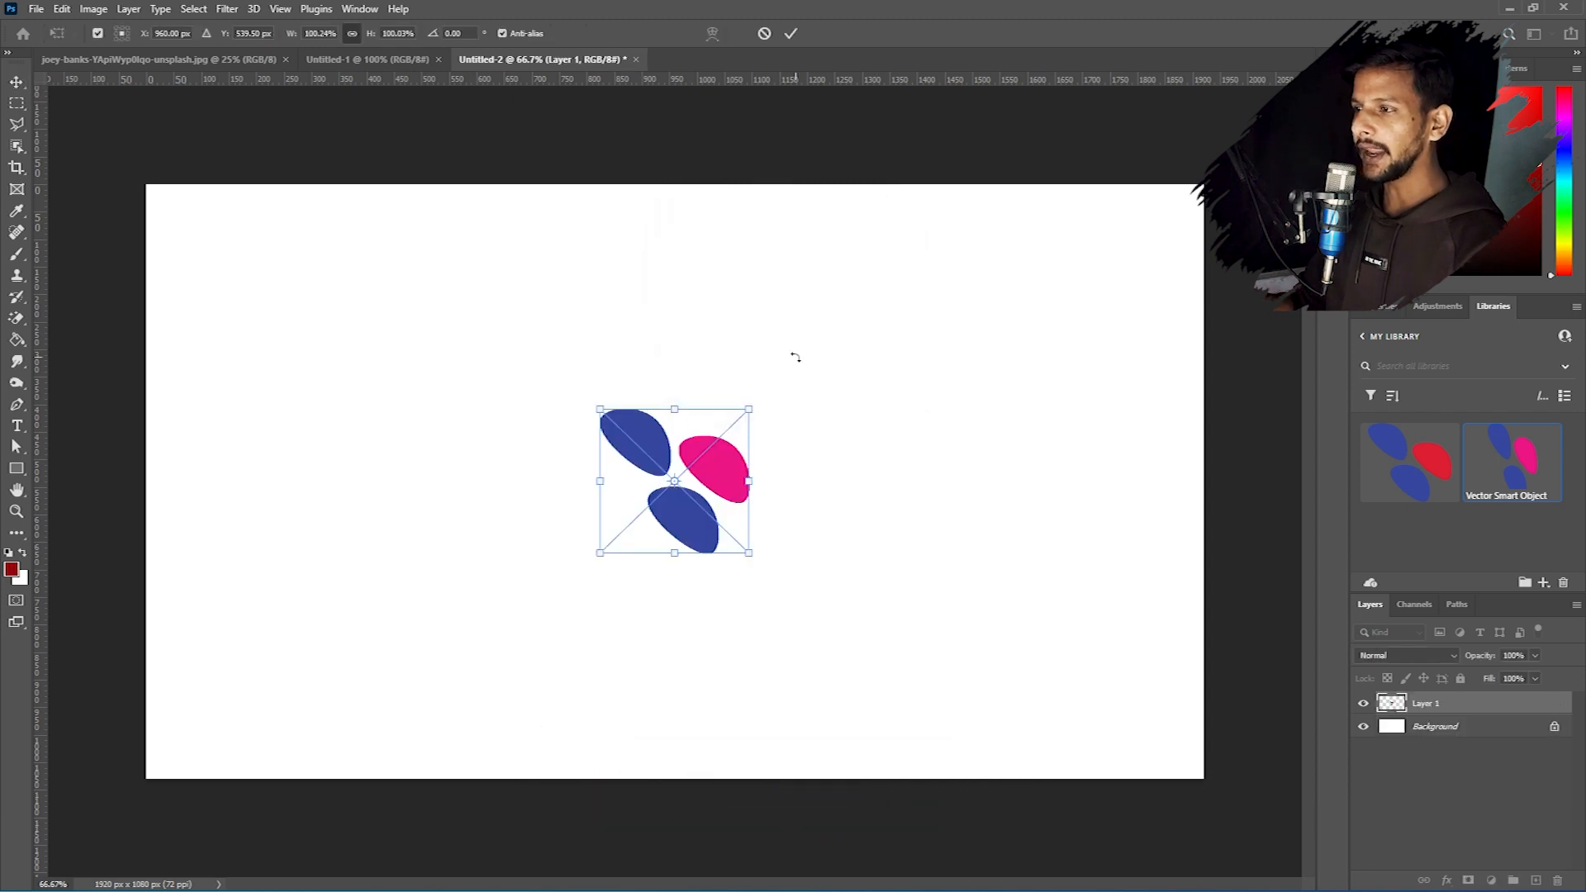
key(Return)
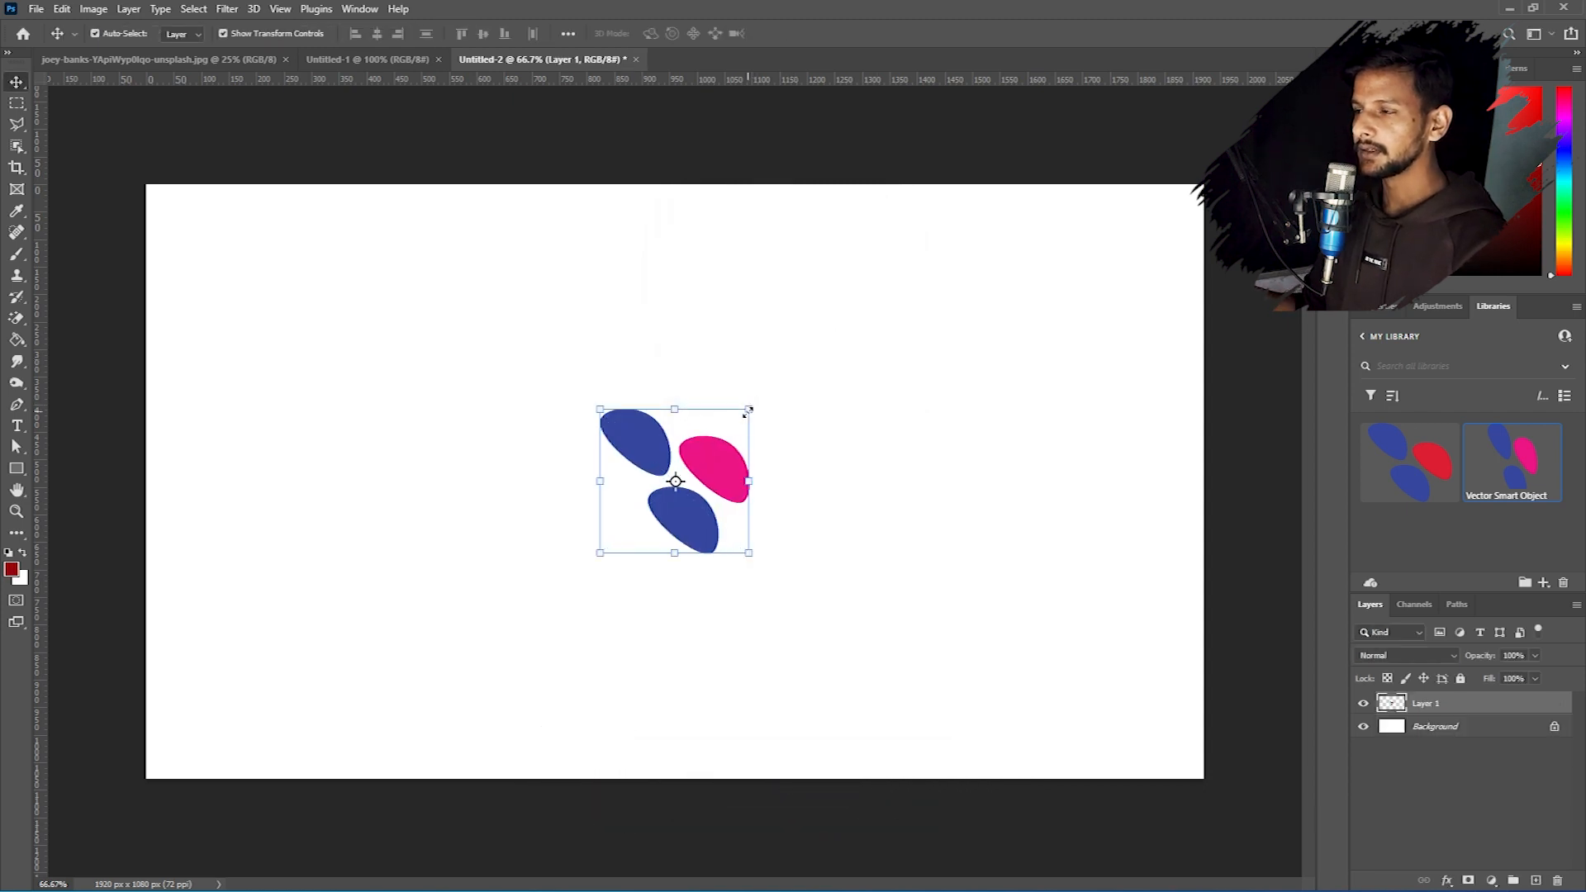
Scale the pasted pixel layer up to about 435%, inspect its edges, and scale it back down to fit within the canvas.
drag(760, 397, 1012, 161)
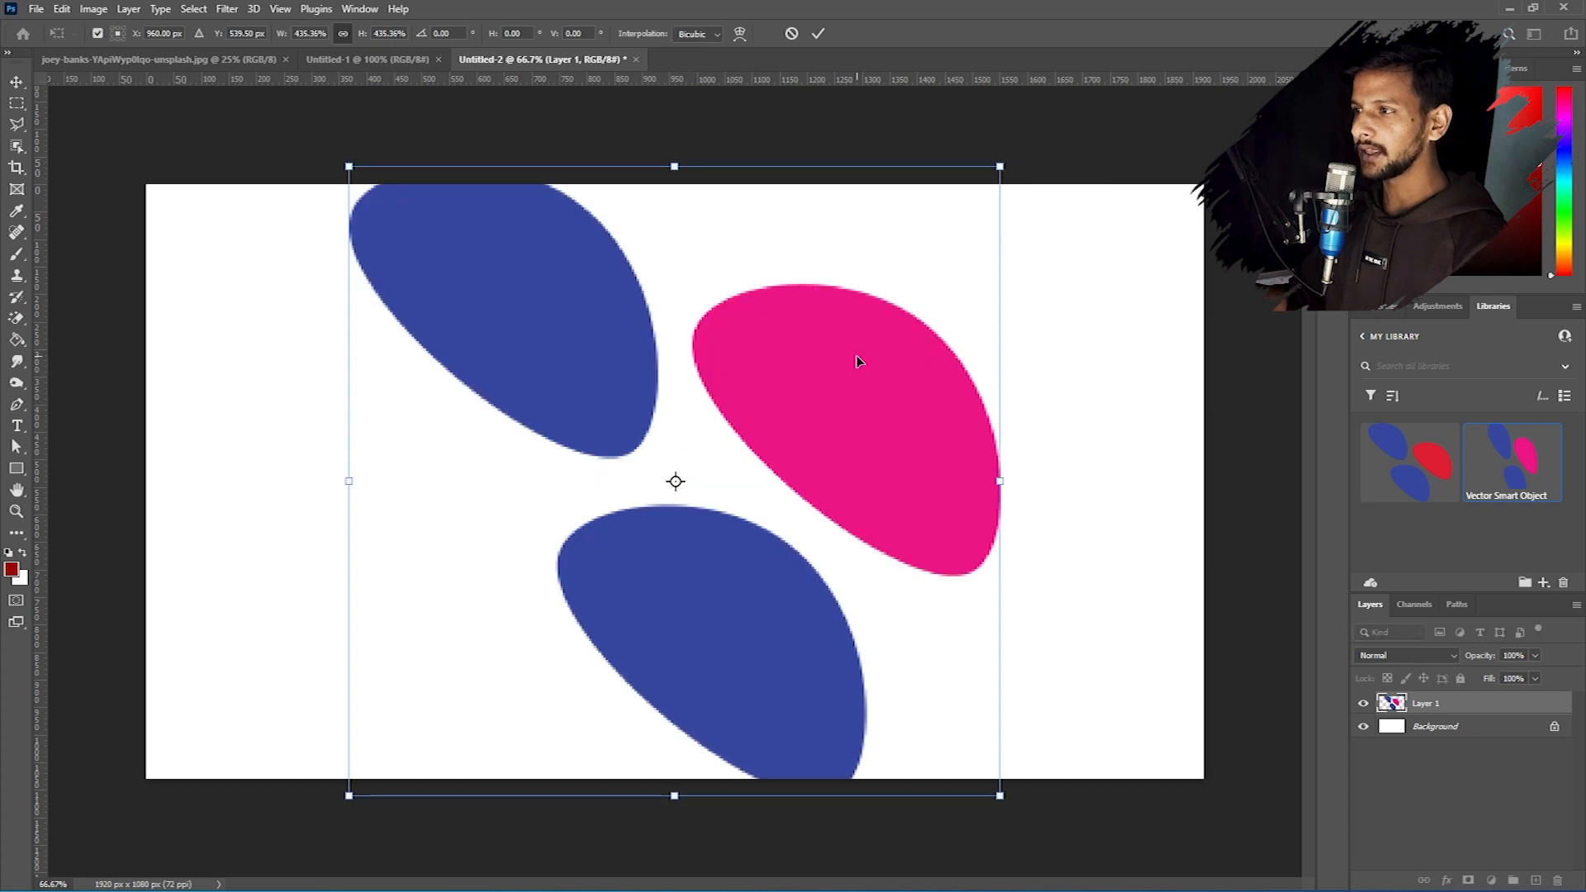
key(Return)
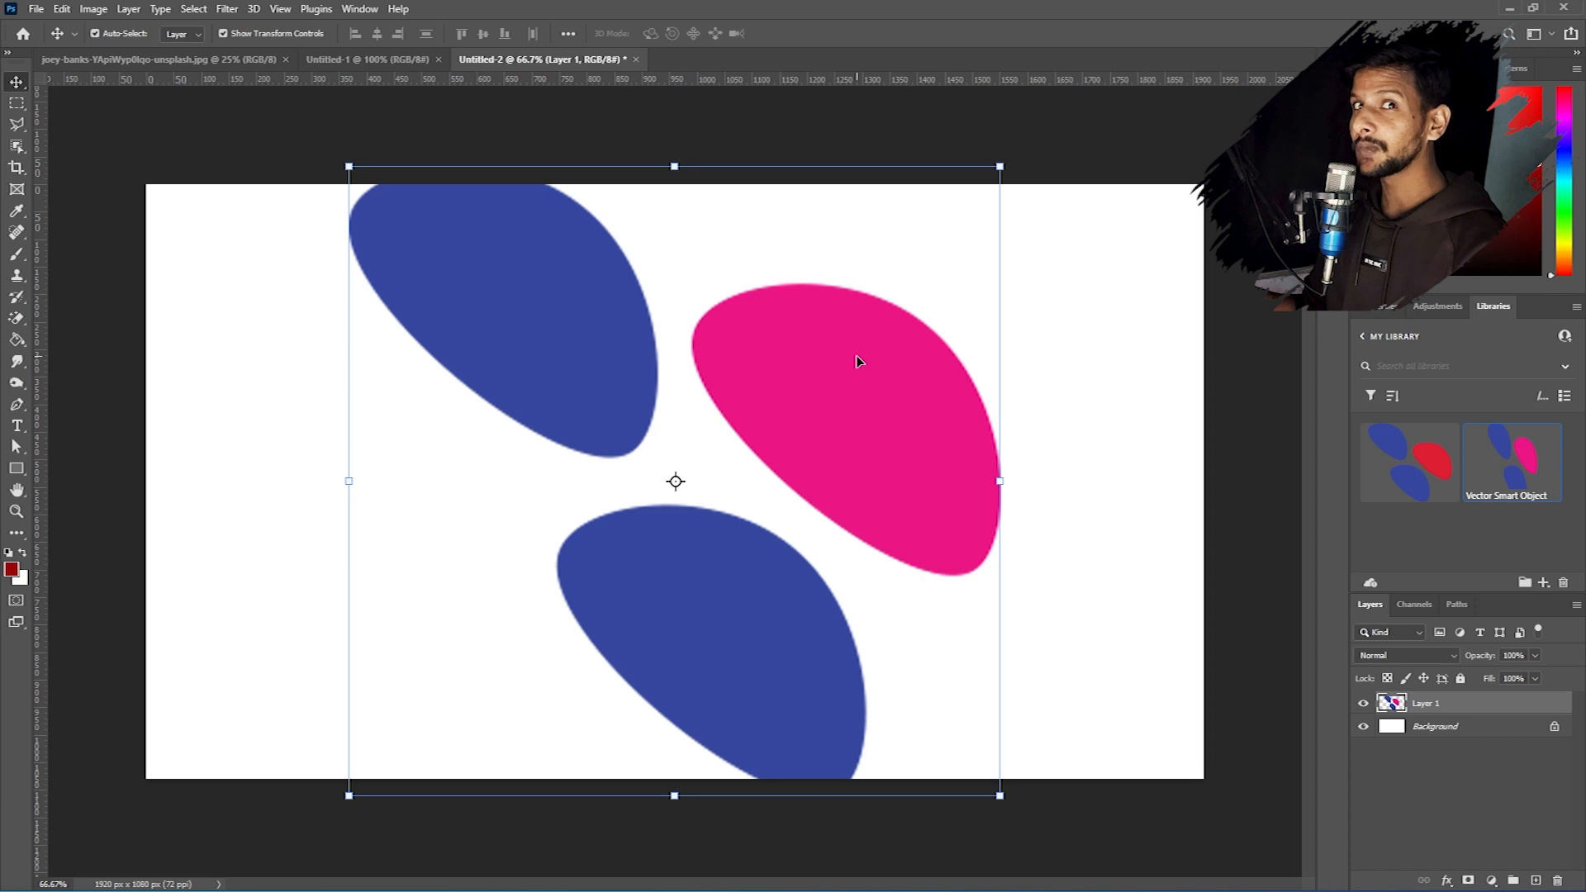
scroll(855, 355, up, 4)
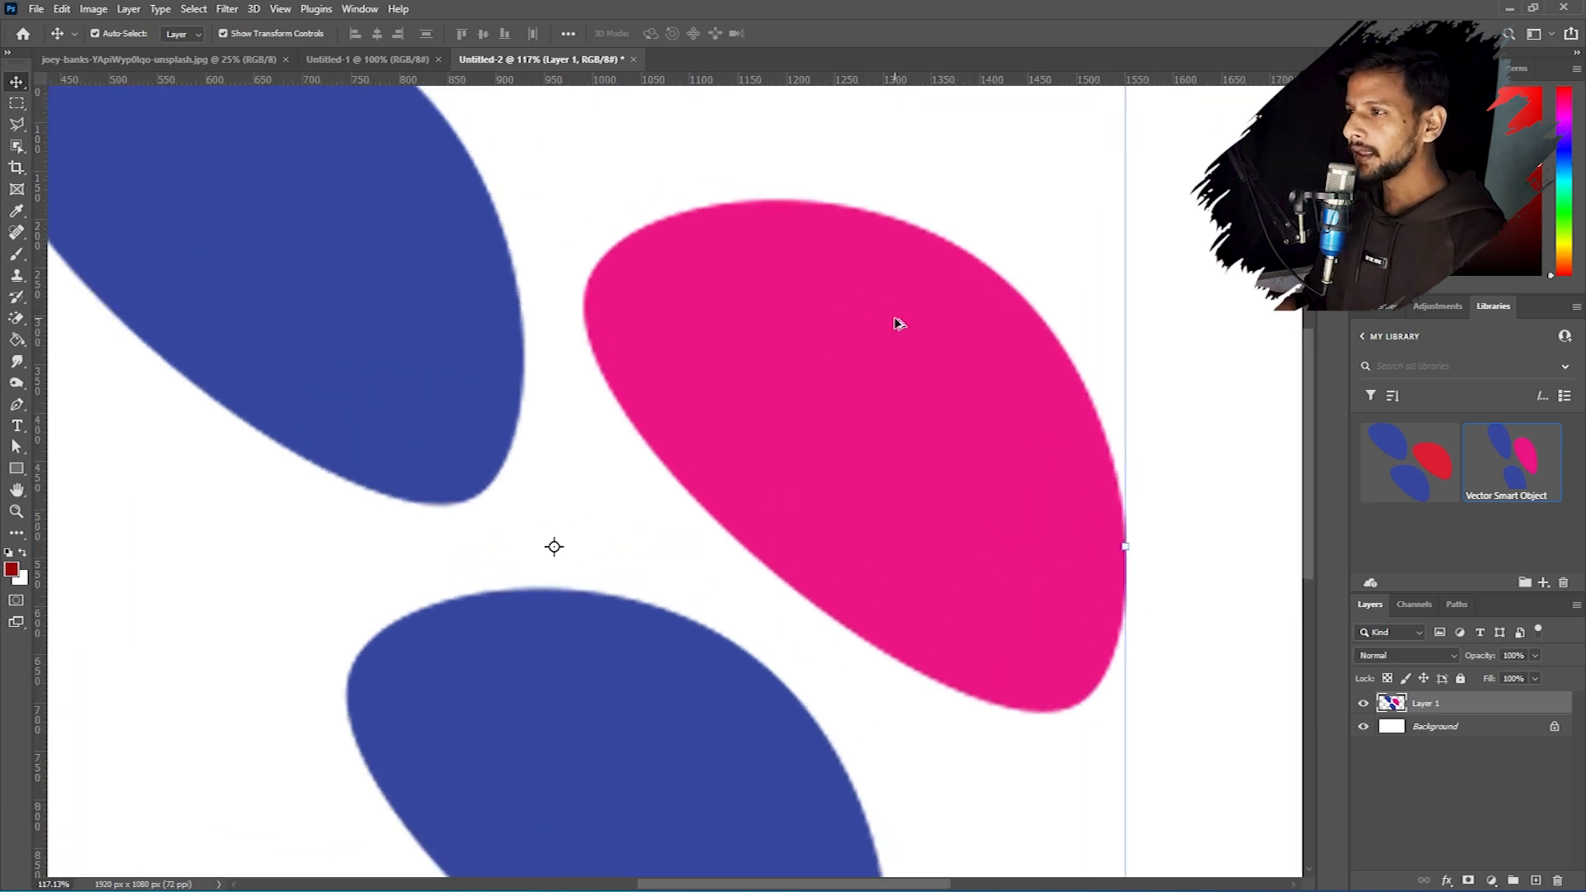
scroll(888, 341, down, 2)
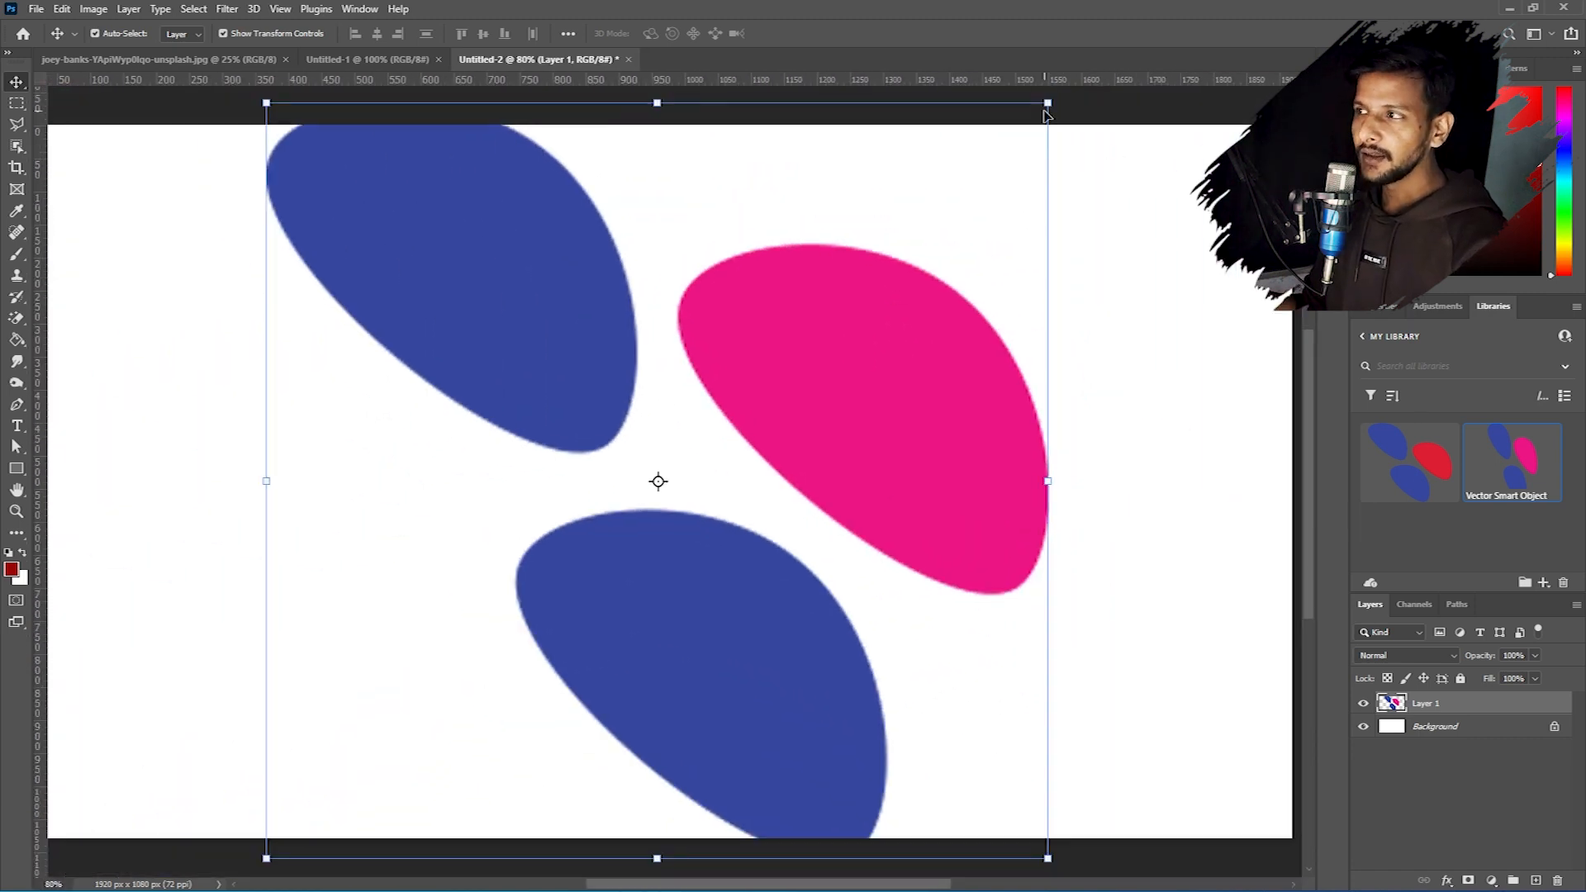
drag(1044, 99, 962, 194)
key(Return)
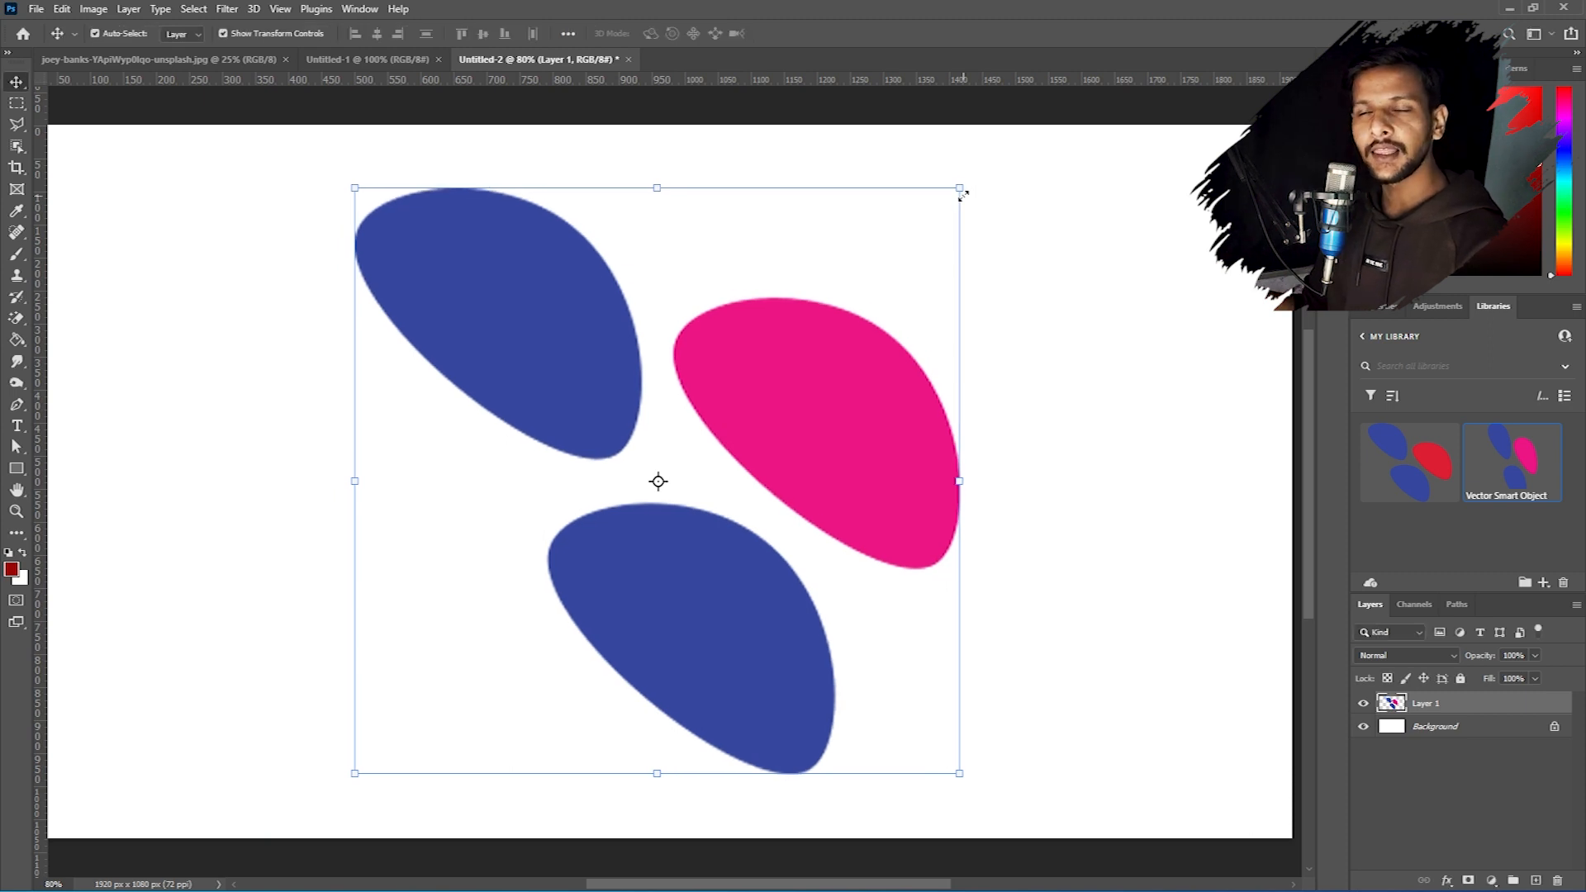
scroll(938, 258, down, 2)
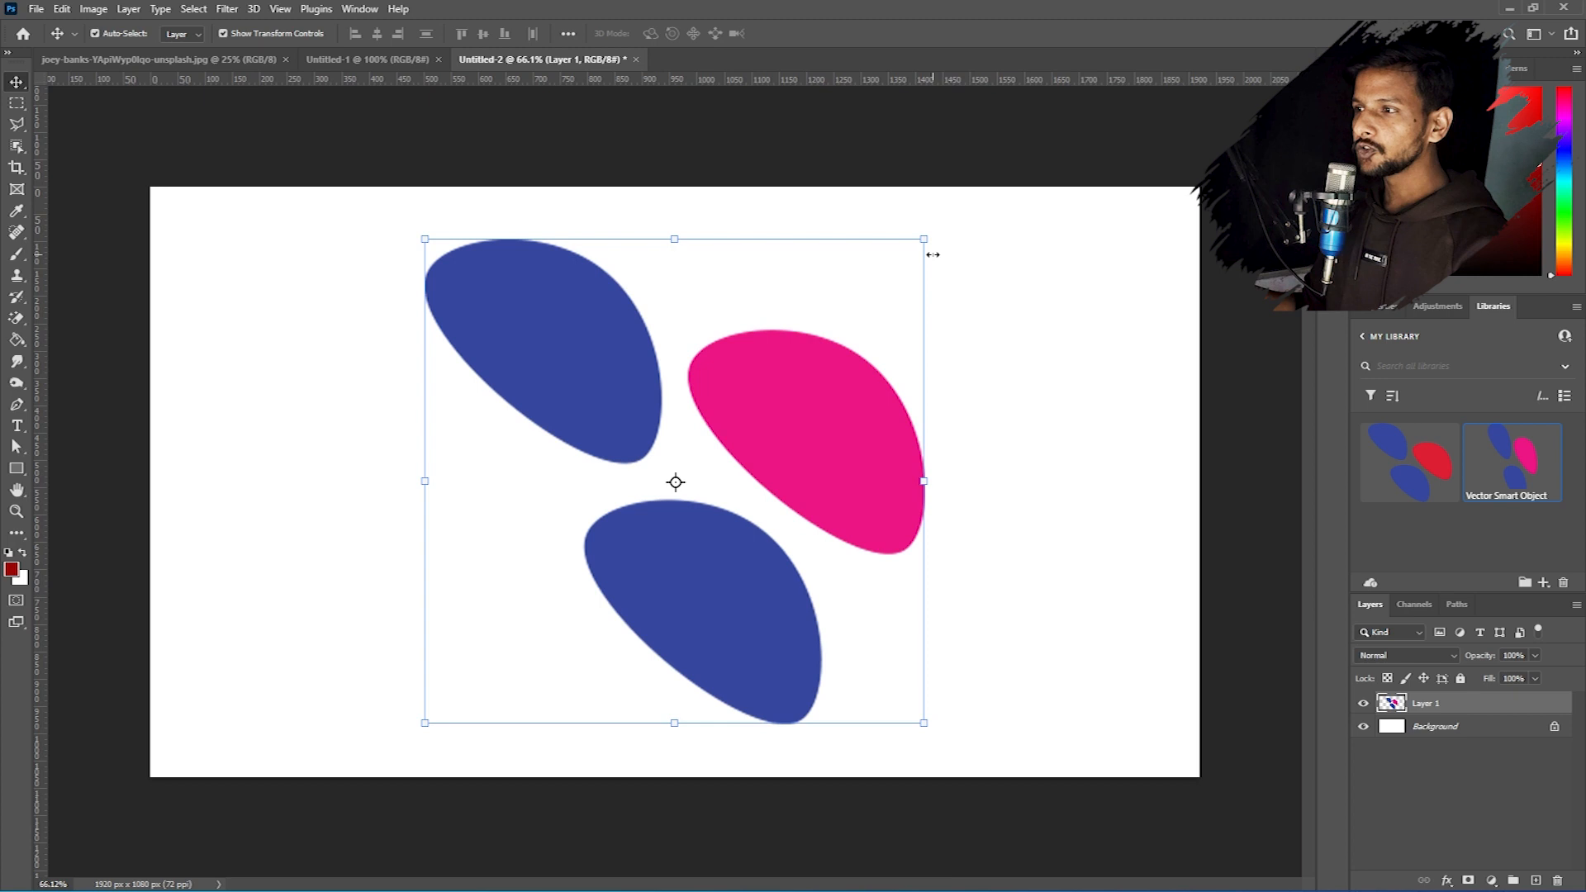
Undo both scalings of the pixel layer and the pixel paste itself.
key(ctrl+z)
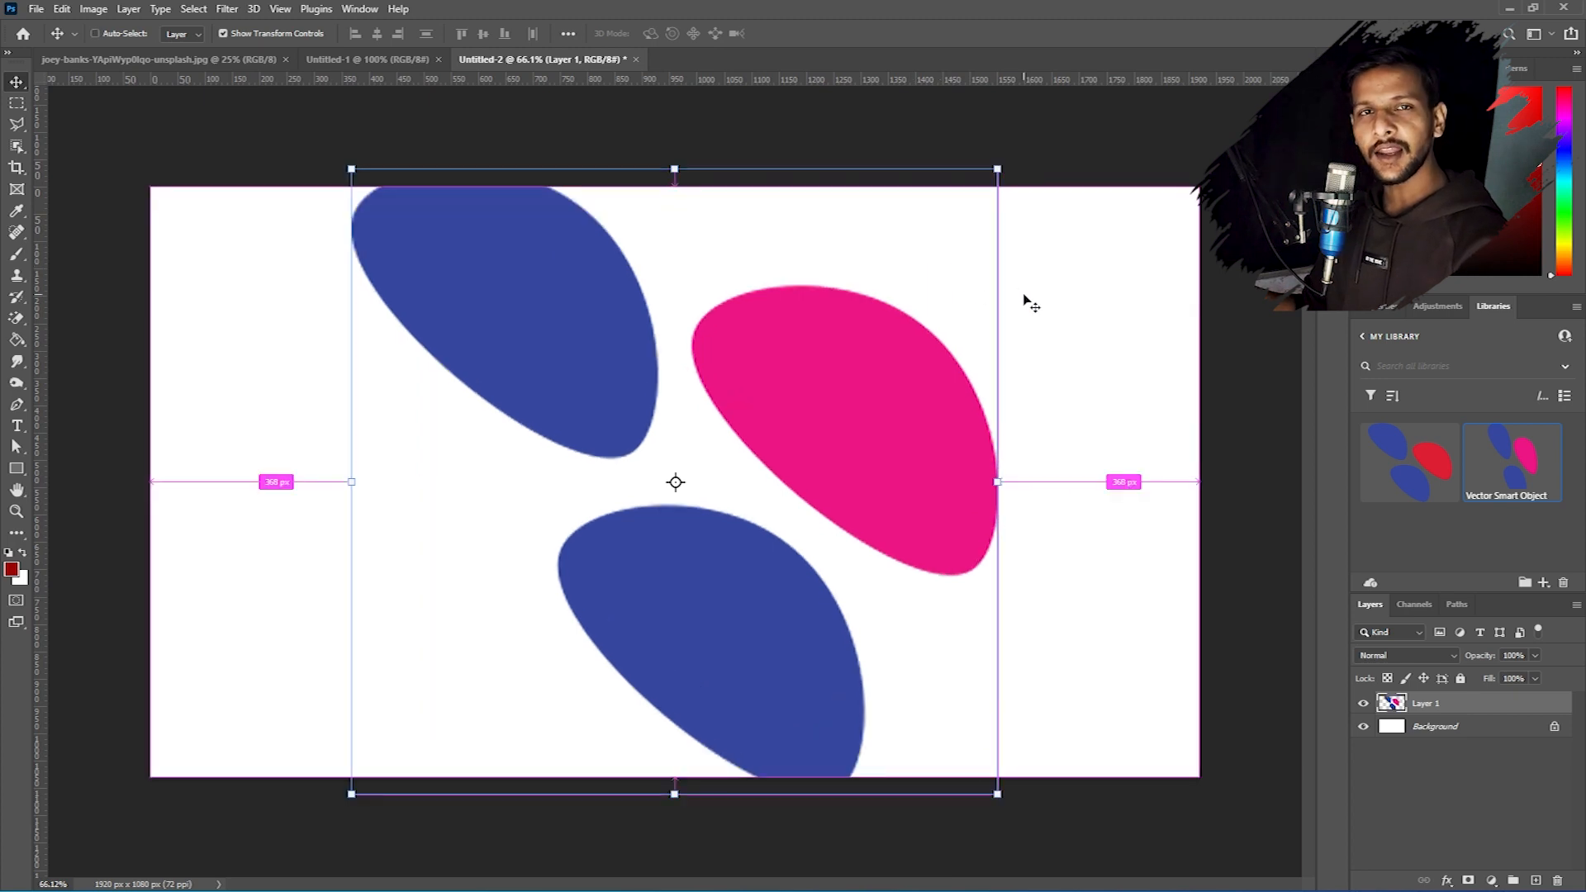
key(ctrl+z)
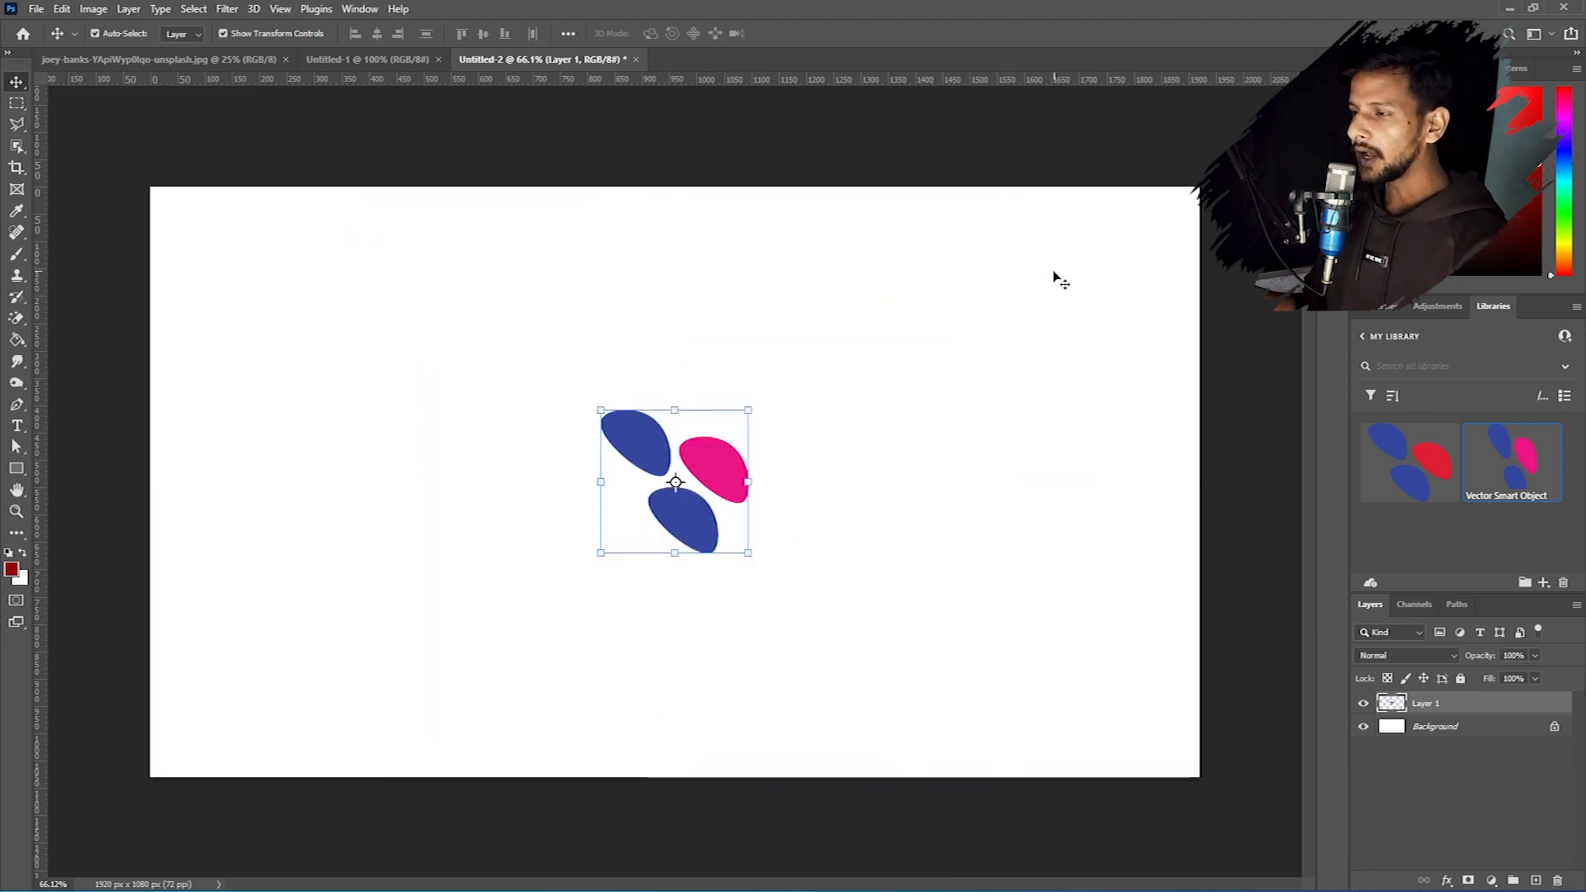
key(ctrl+z)
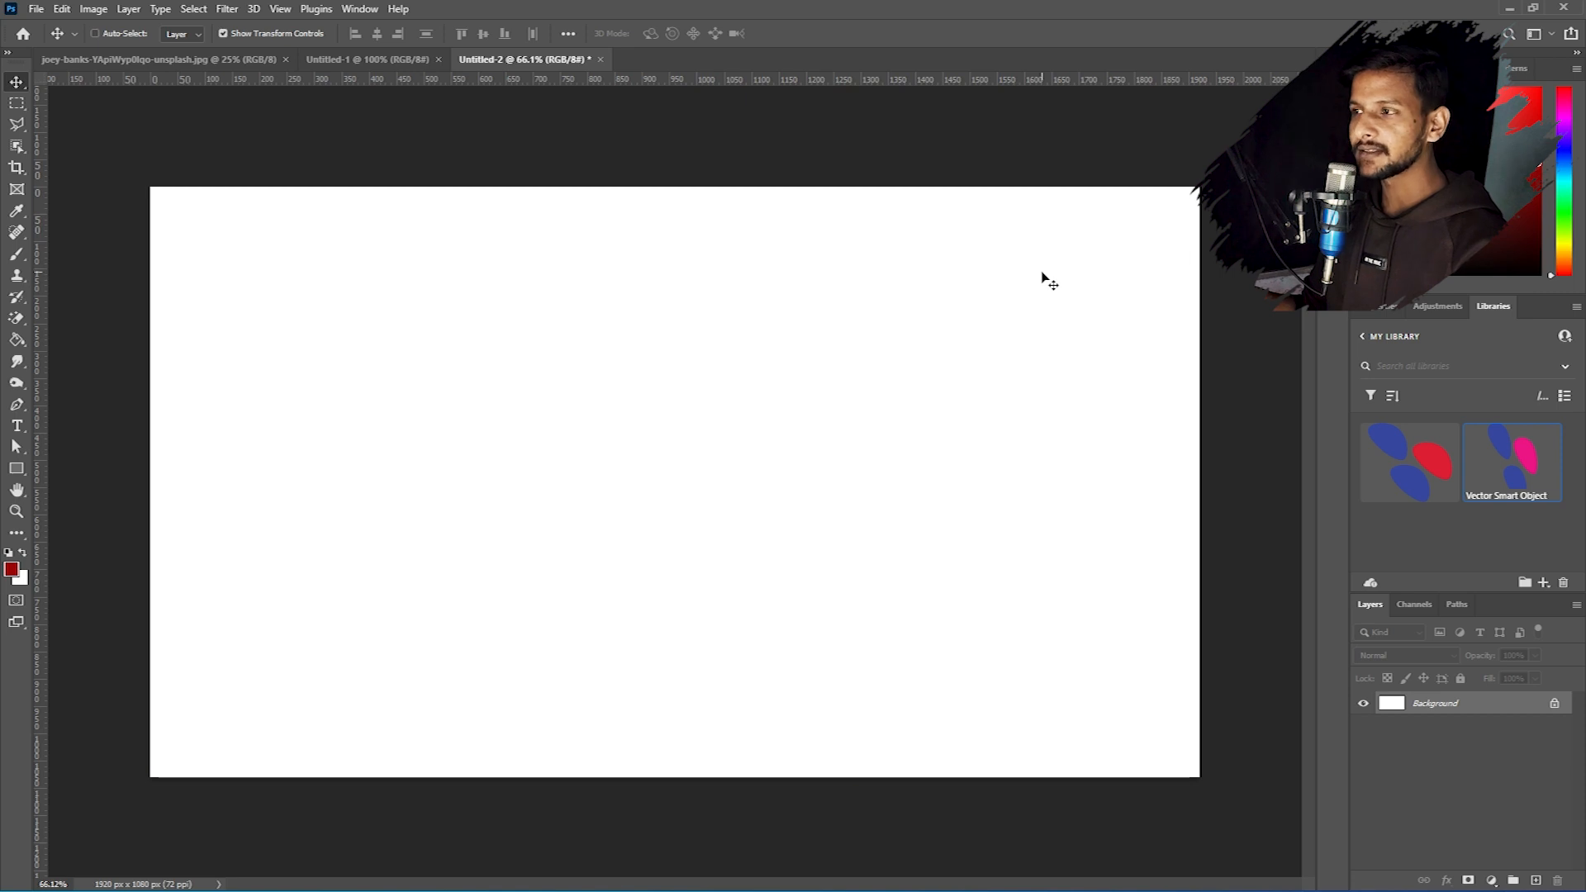
Paste the copied shapes as a Smart Object, add it to the current library, and commit the placement.
key(ctrl+v)
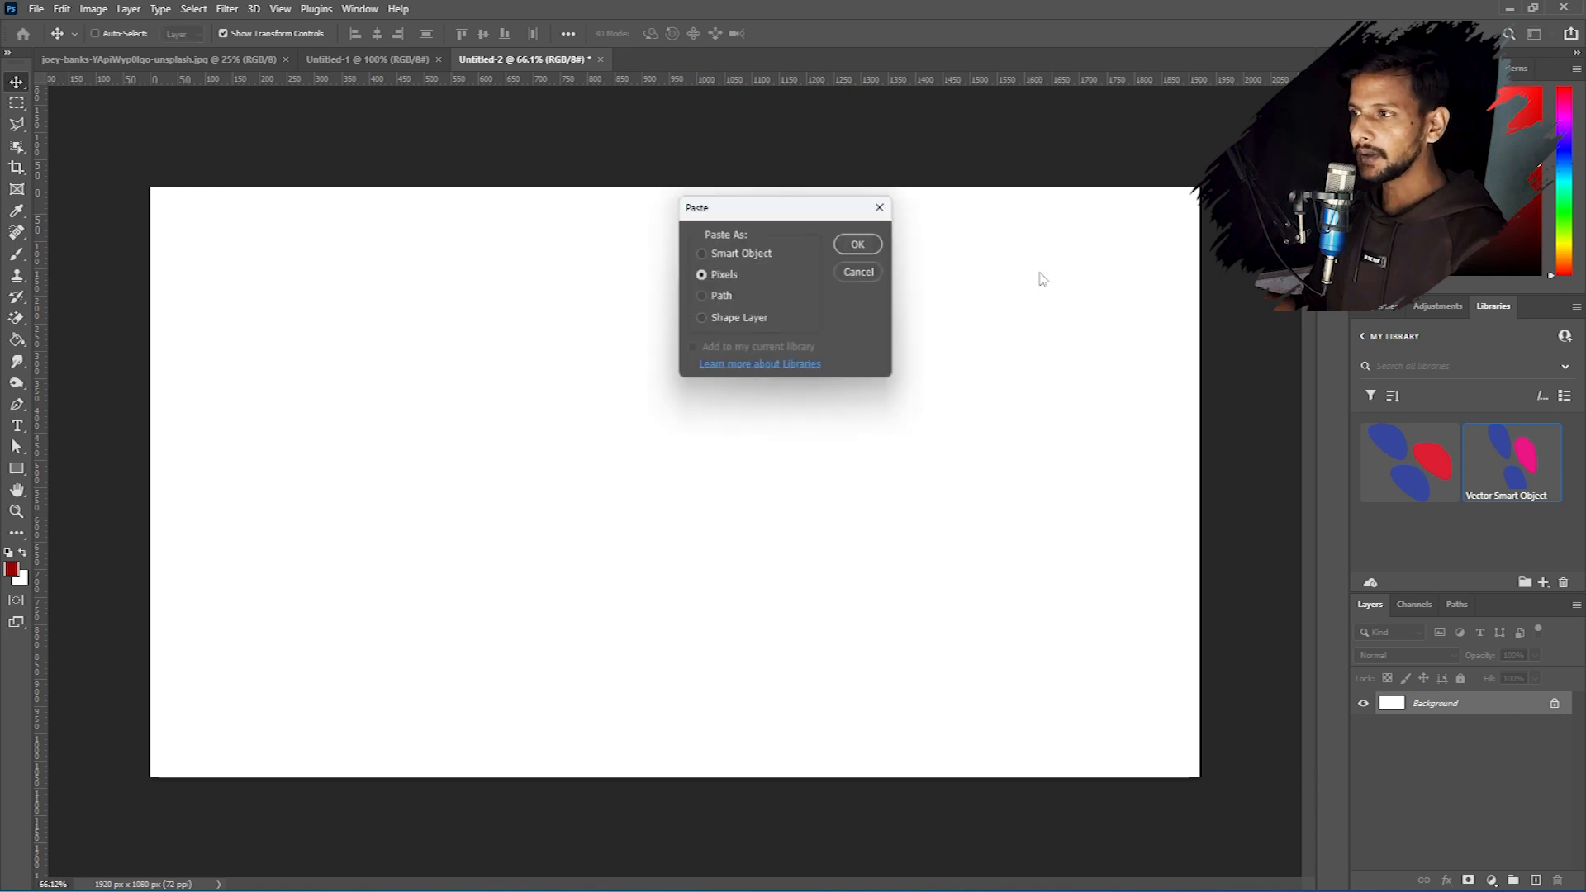
click(746, 254)
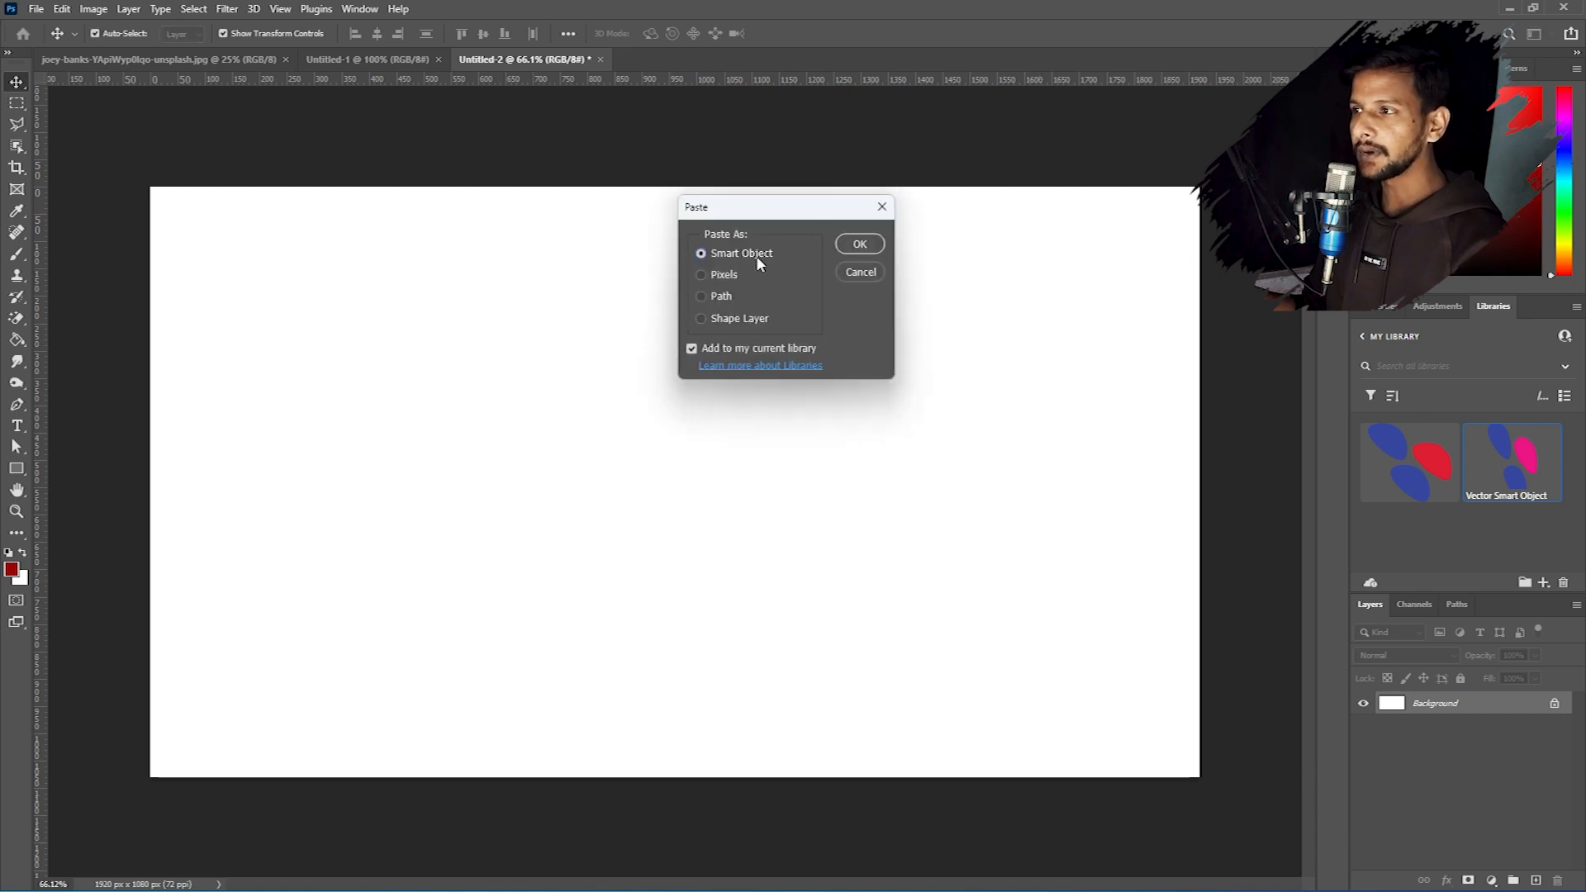
click(869, 255)
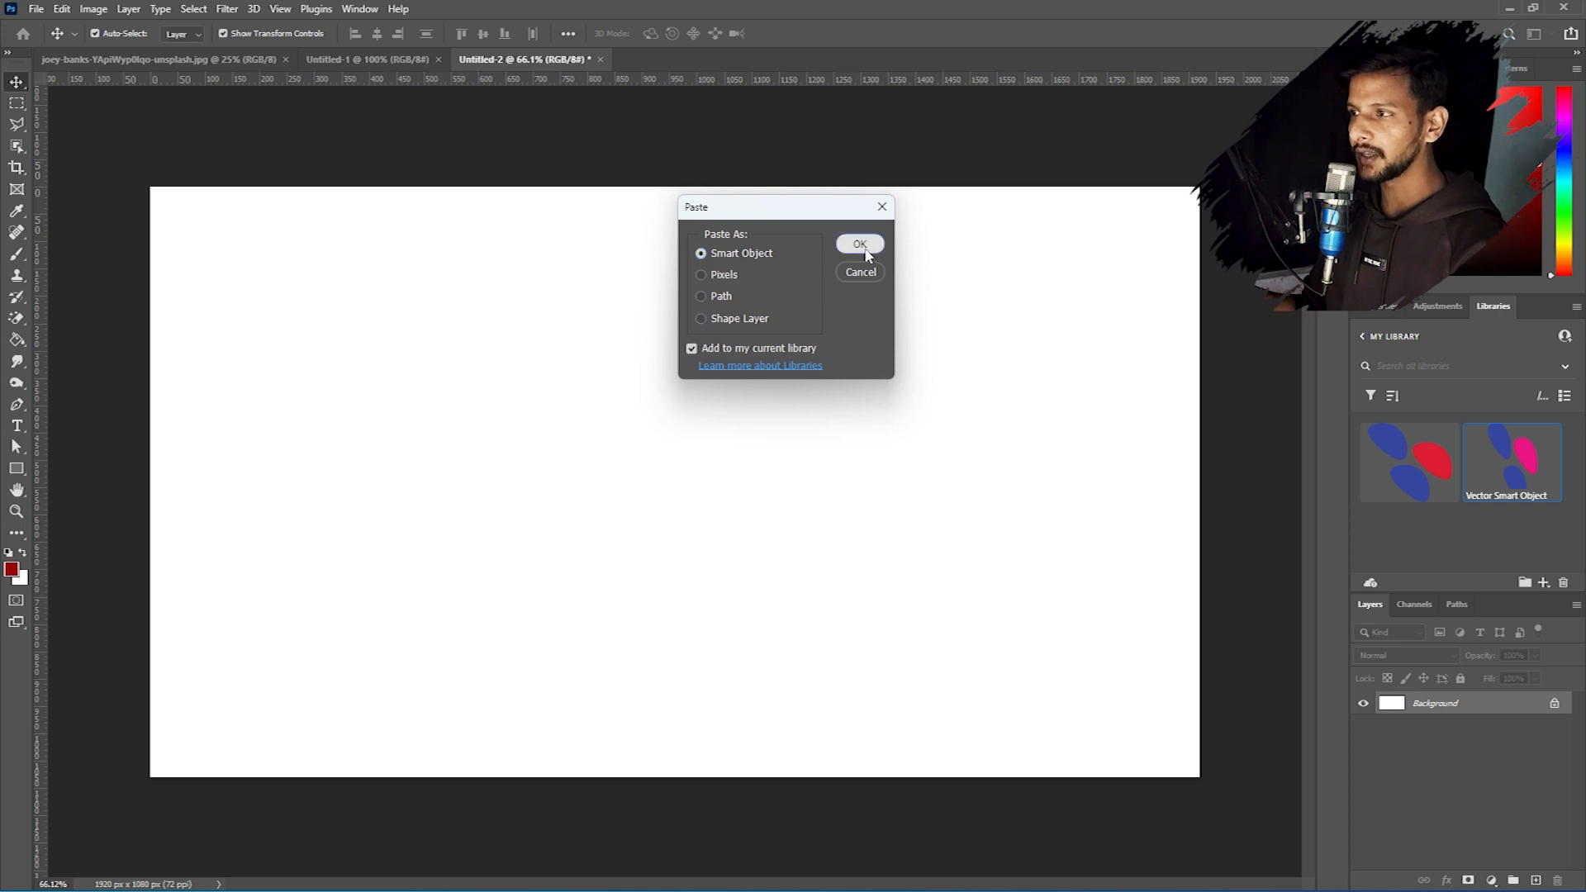
key(Return)
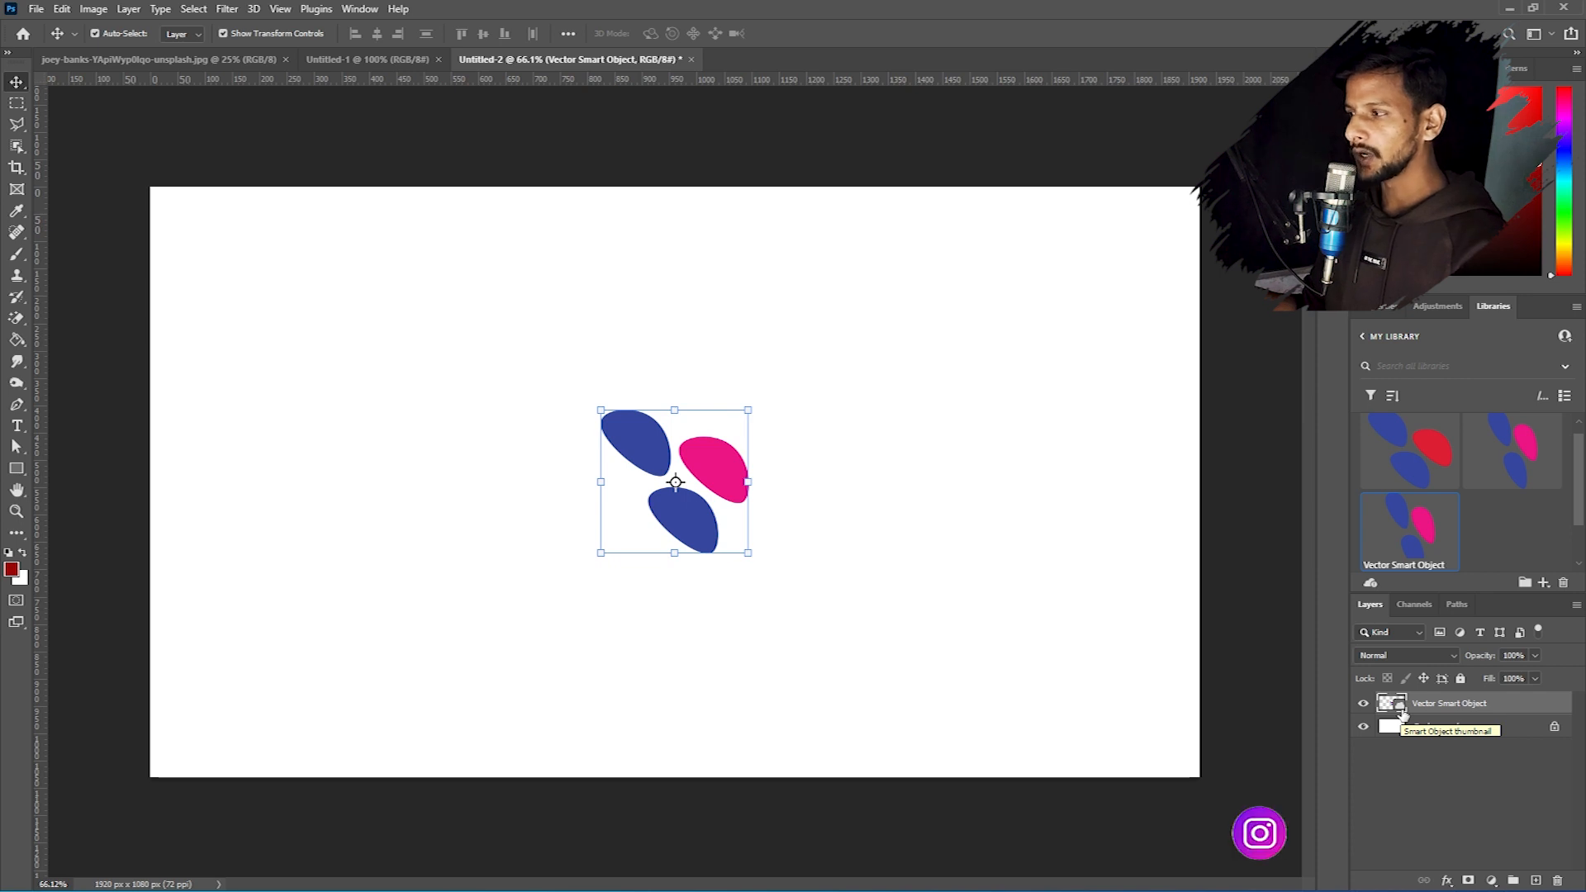
Scale the vector Smart Object up from its centre to about two thirds of the canvas height and commit.
drag(749, 410, 865, 279)
key(Return)
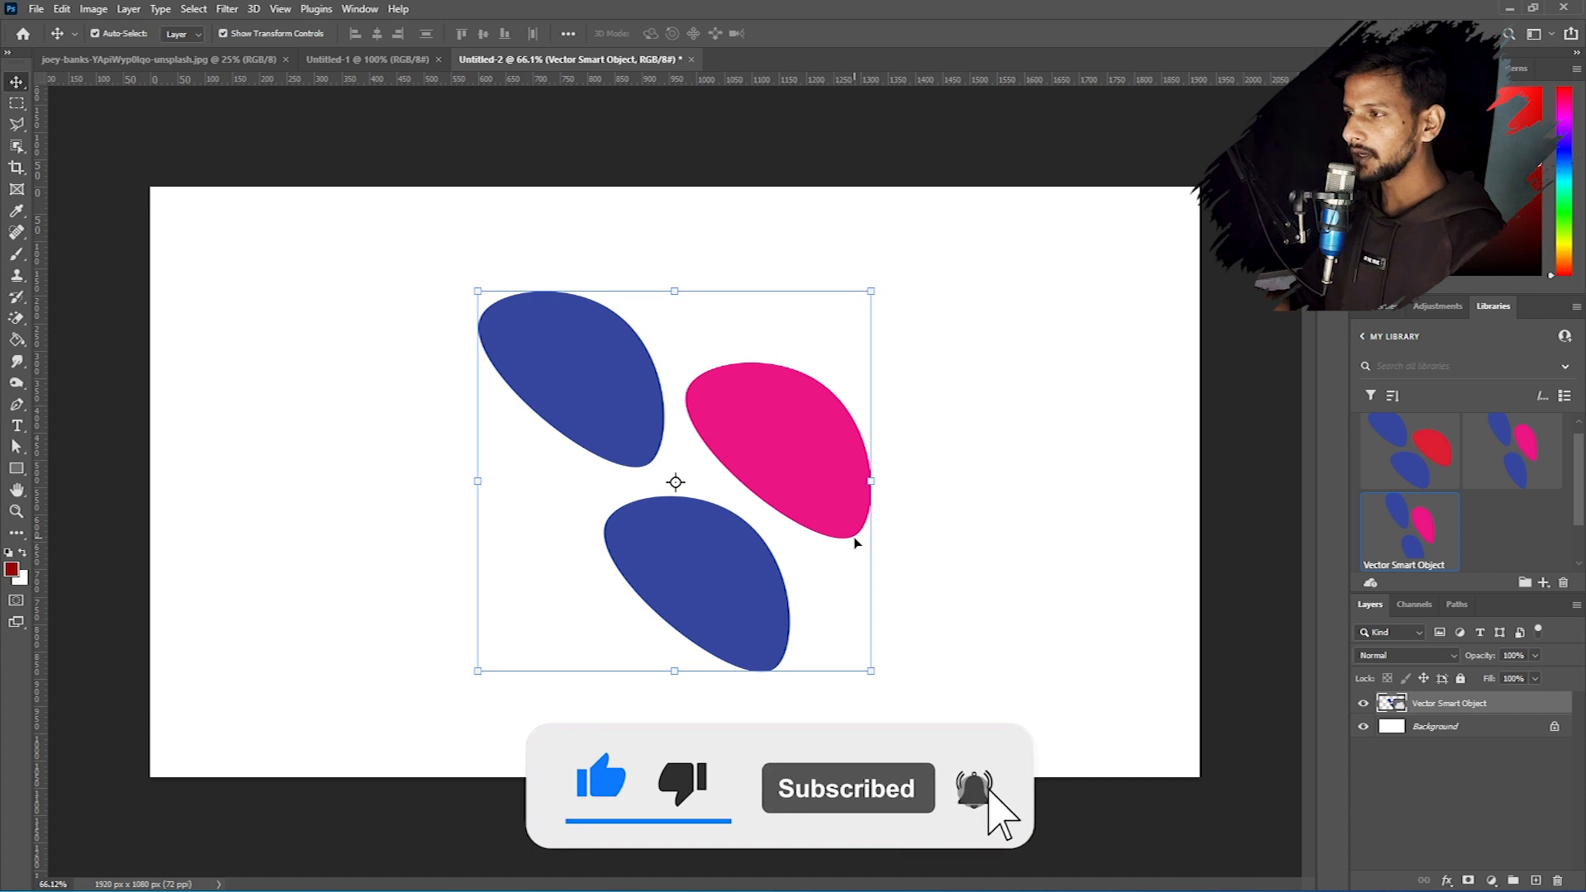
click(824, 502)
click(977, 579)
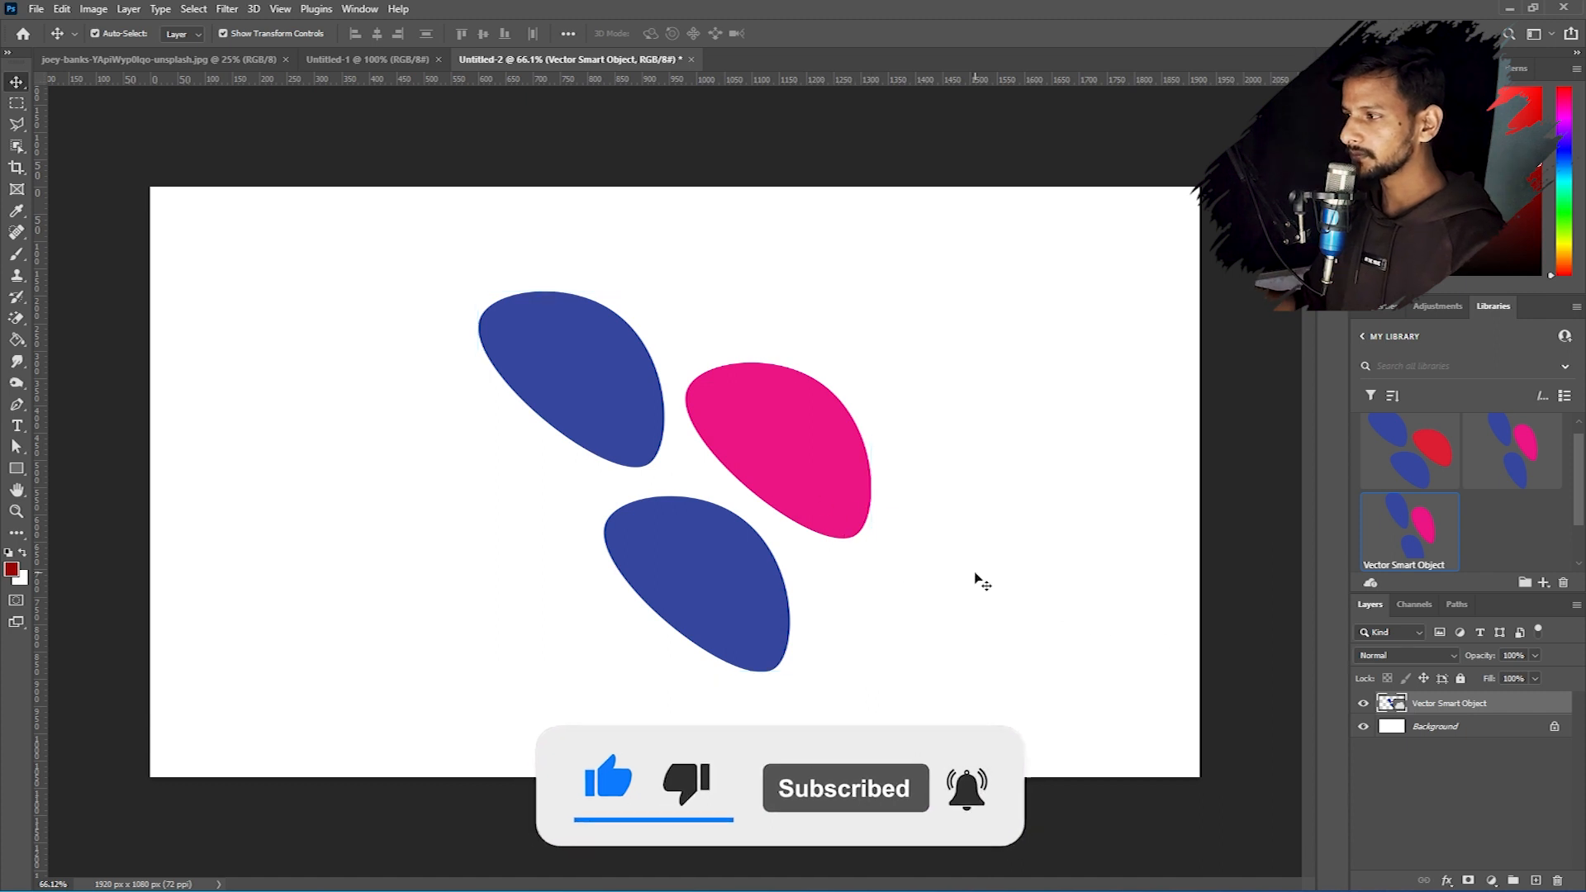
Open the Vector Smart Object layer's source artwork in Illustrator, return to Photoshop, and reopen it from its layer.
double_click(1391, 705)
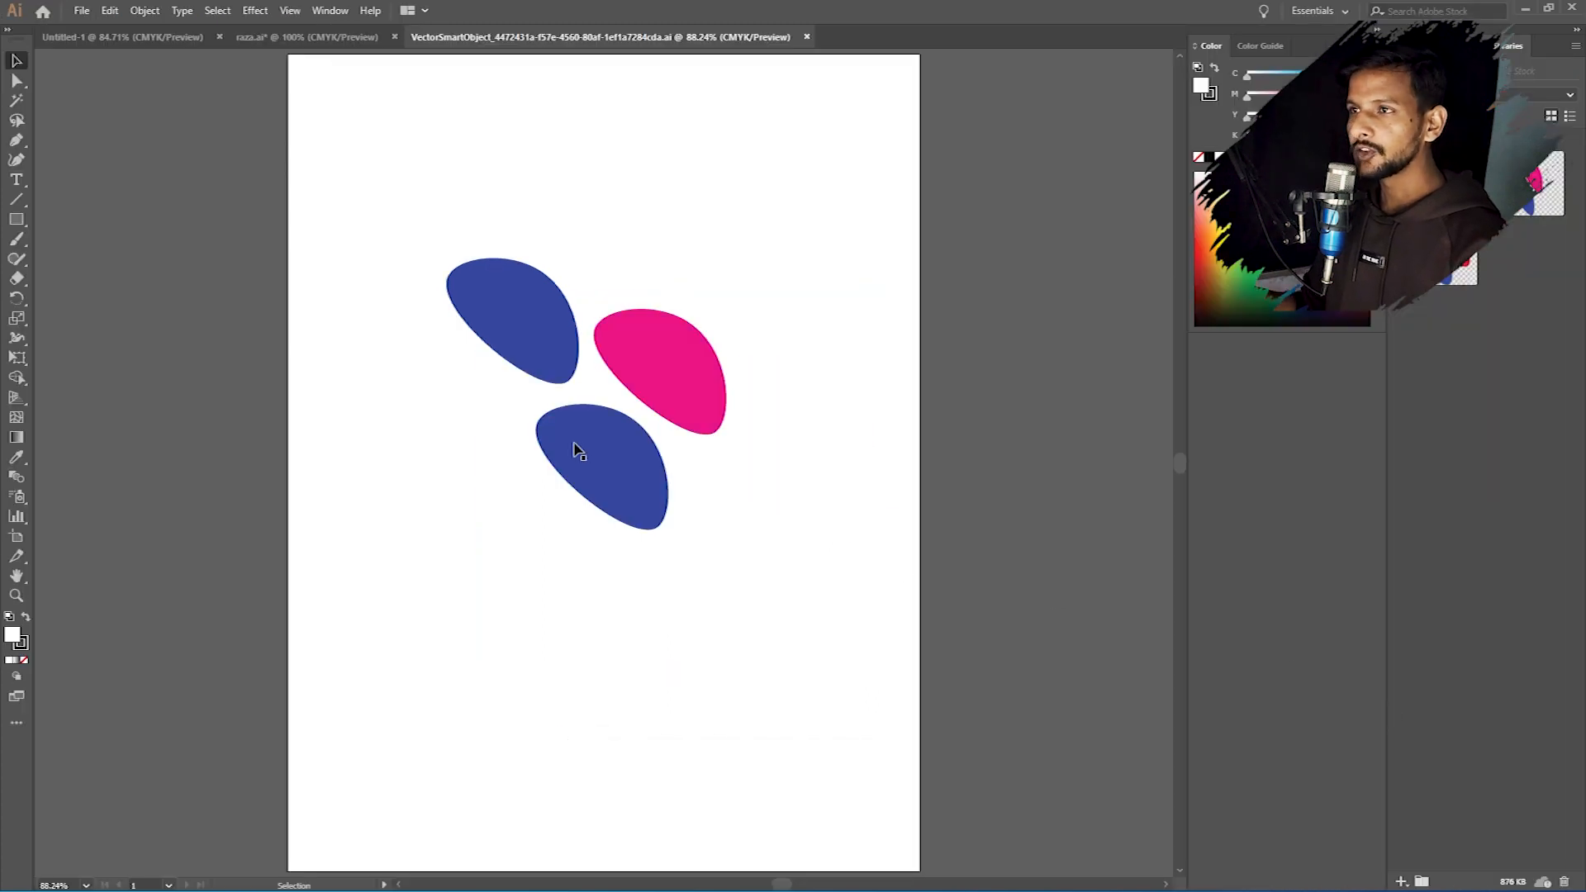
click(552, 339)
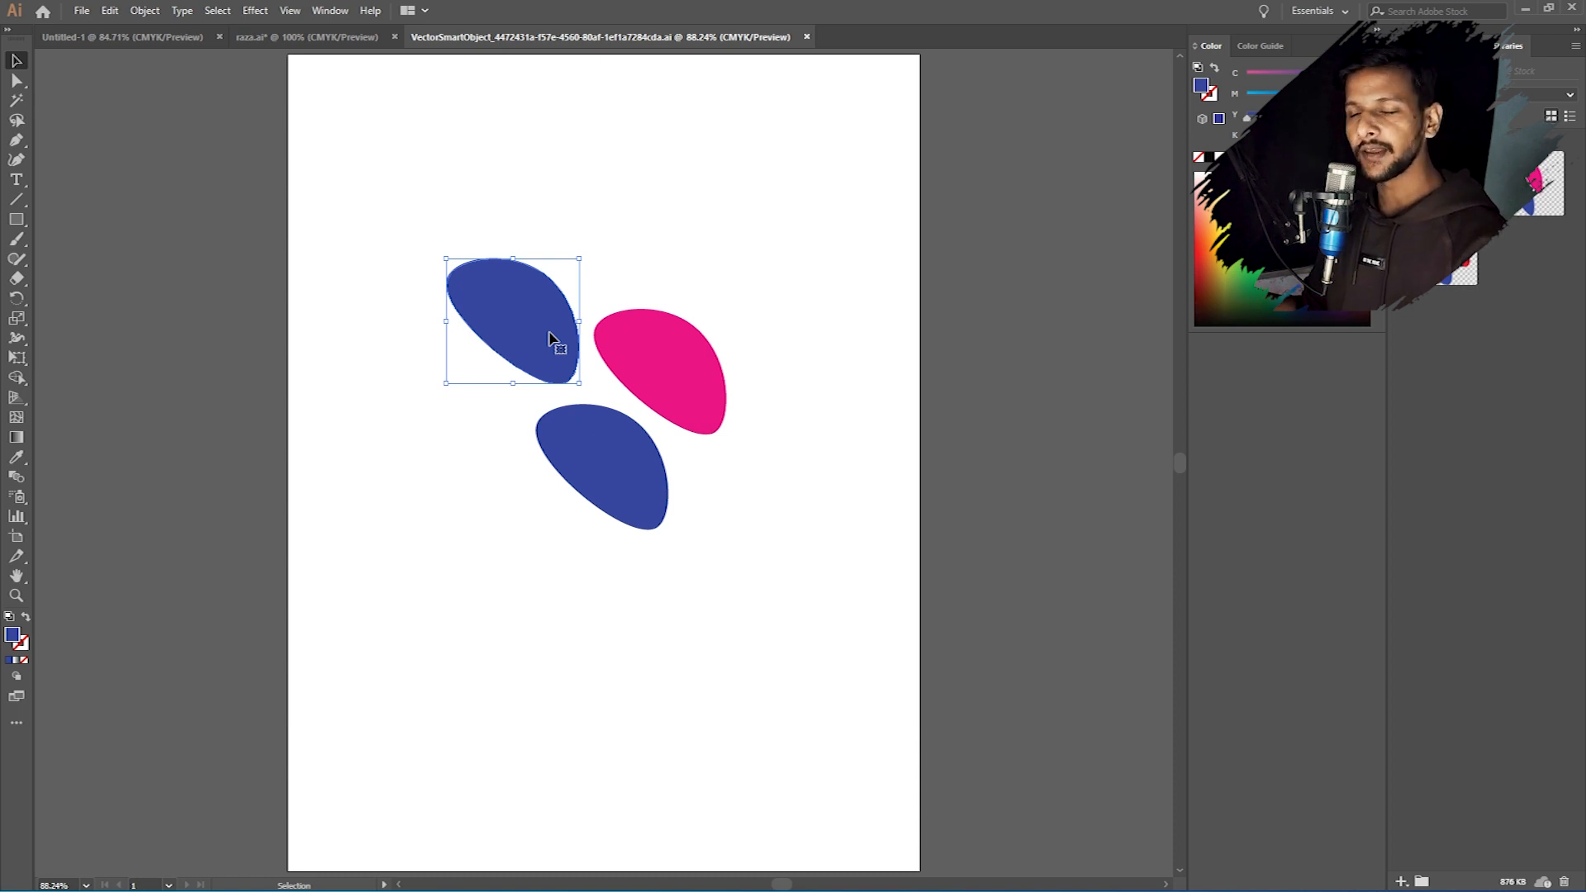
key(ctrl+plus)
key(ctrl+plus)
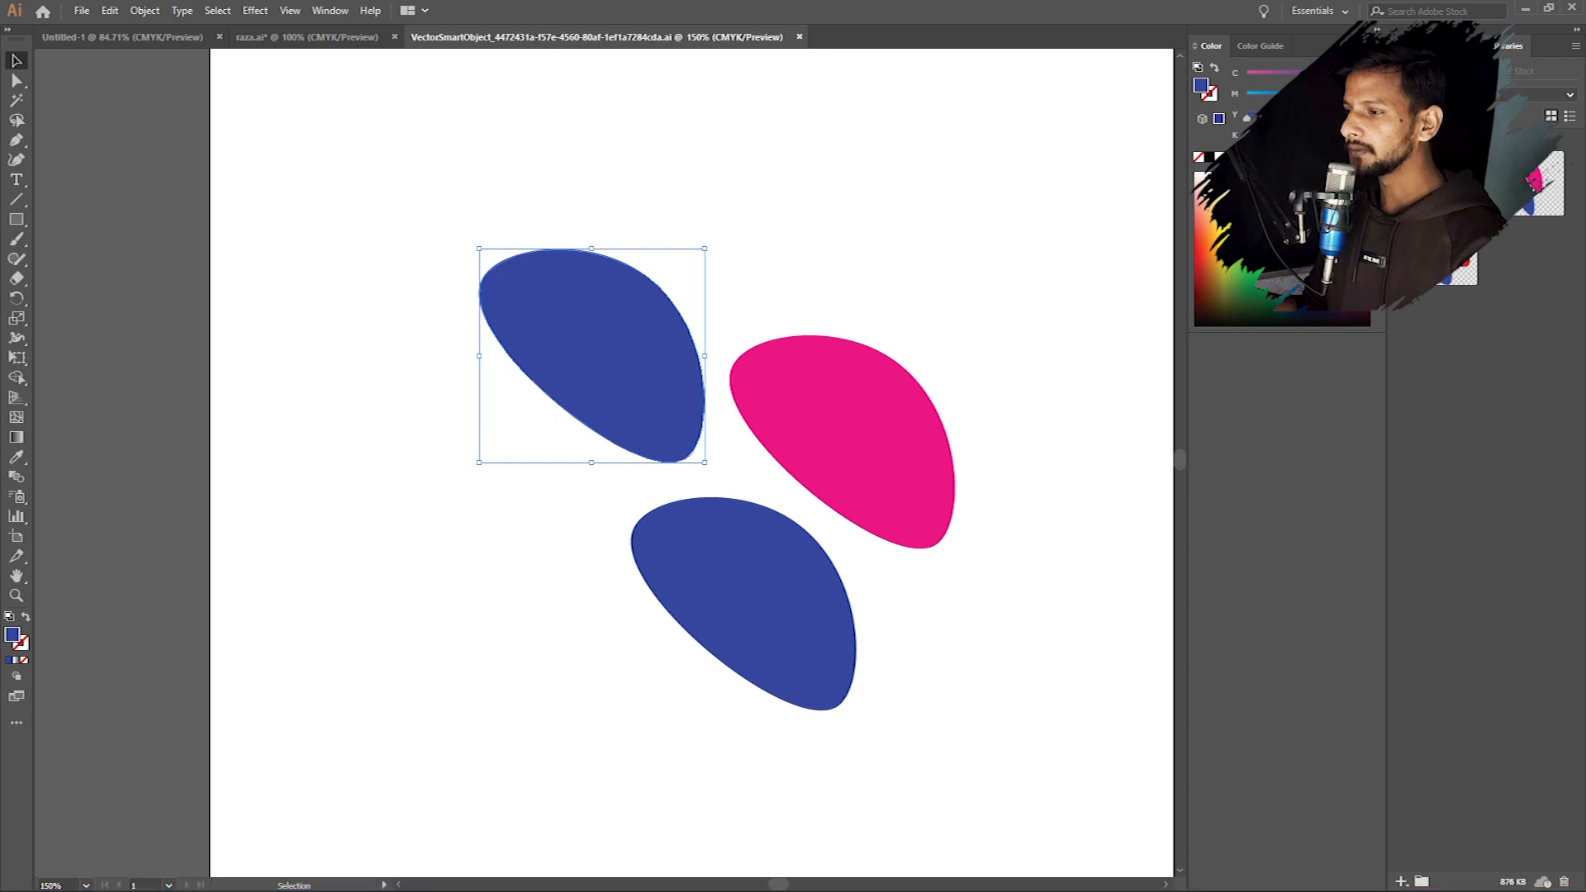
mouse_move(925, 890)
click(869, 873)
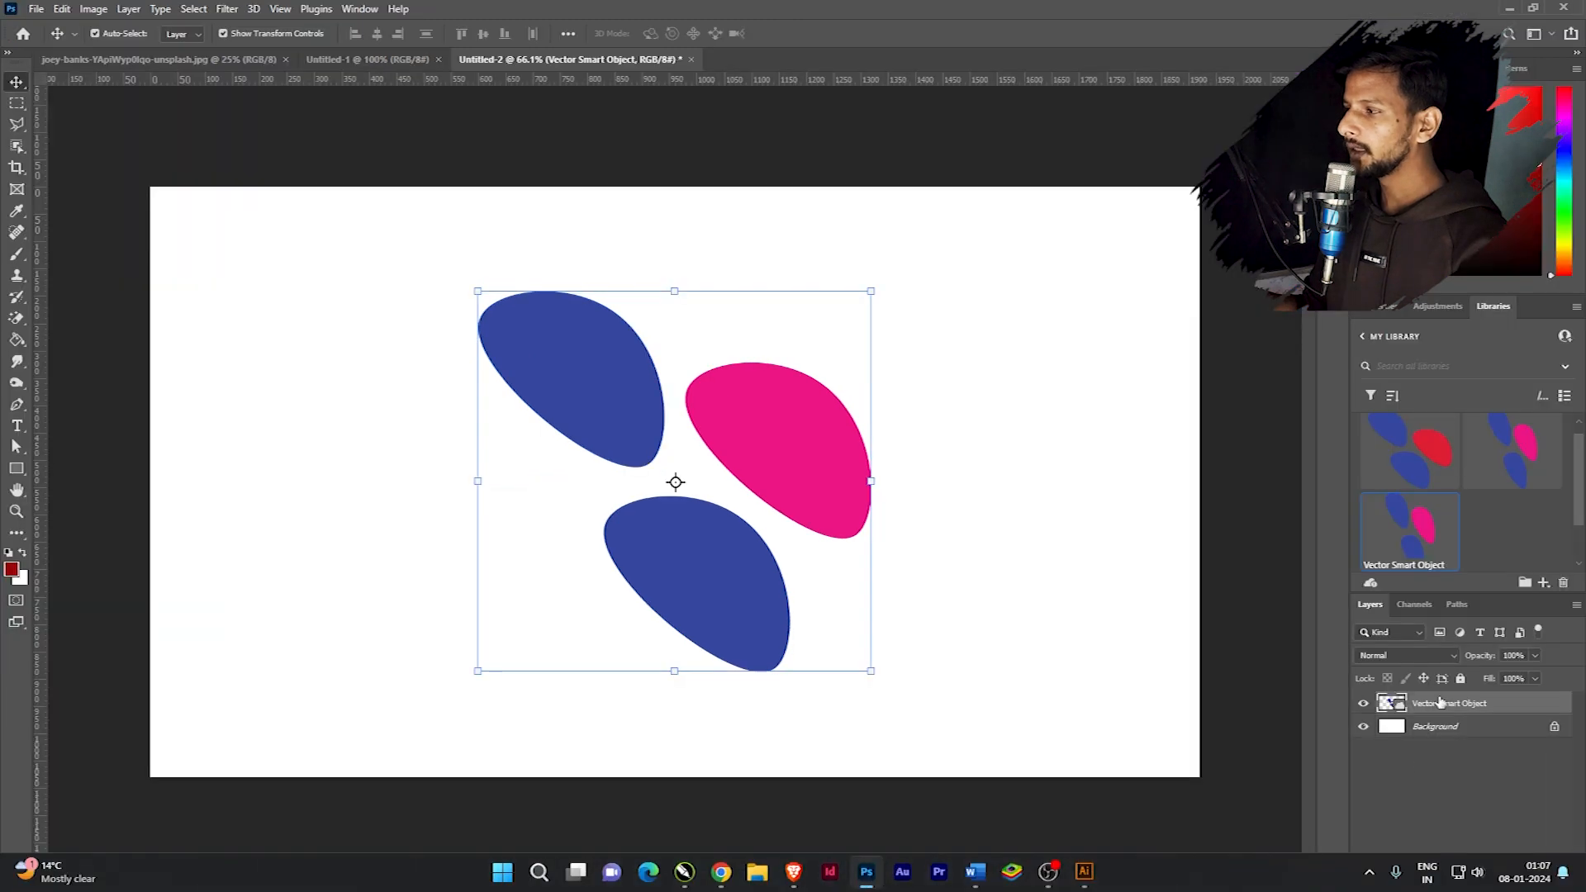
double_click(1393, 705)
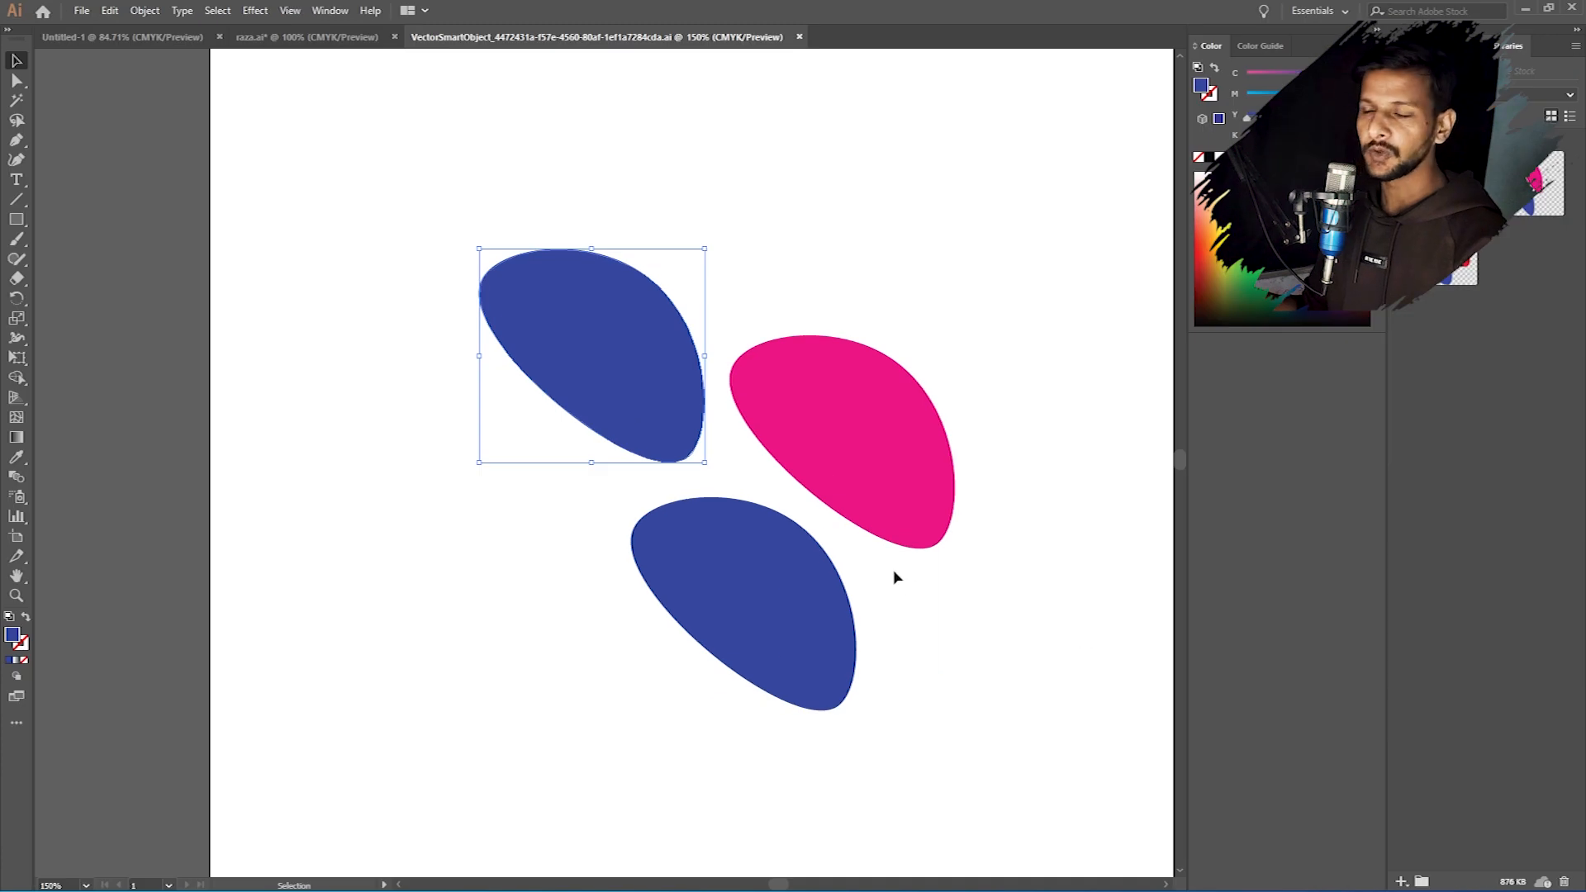
Recolour the lower blue shape with a bright yellow fill.
key(ctrl+0)
click(693, 483)
scroll(589, 410, up, 5)
click(578, 521)
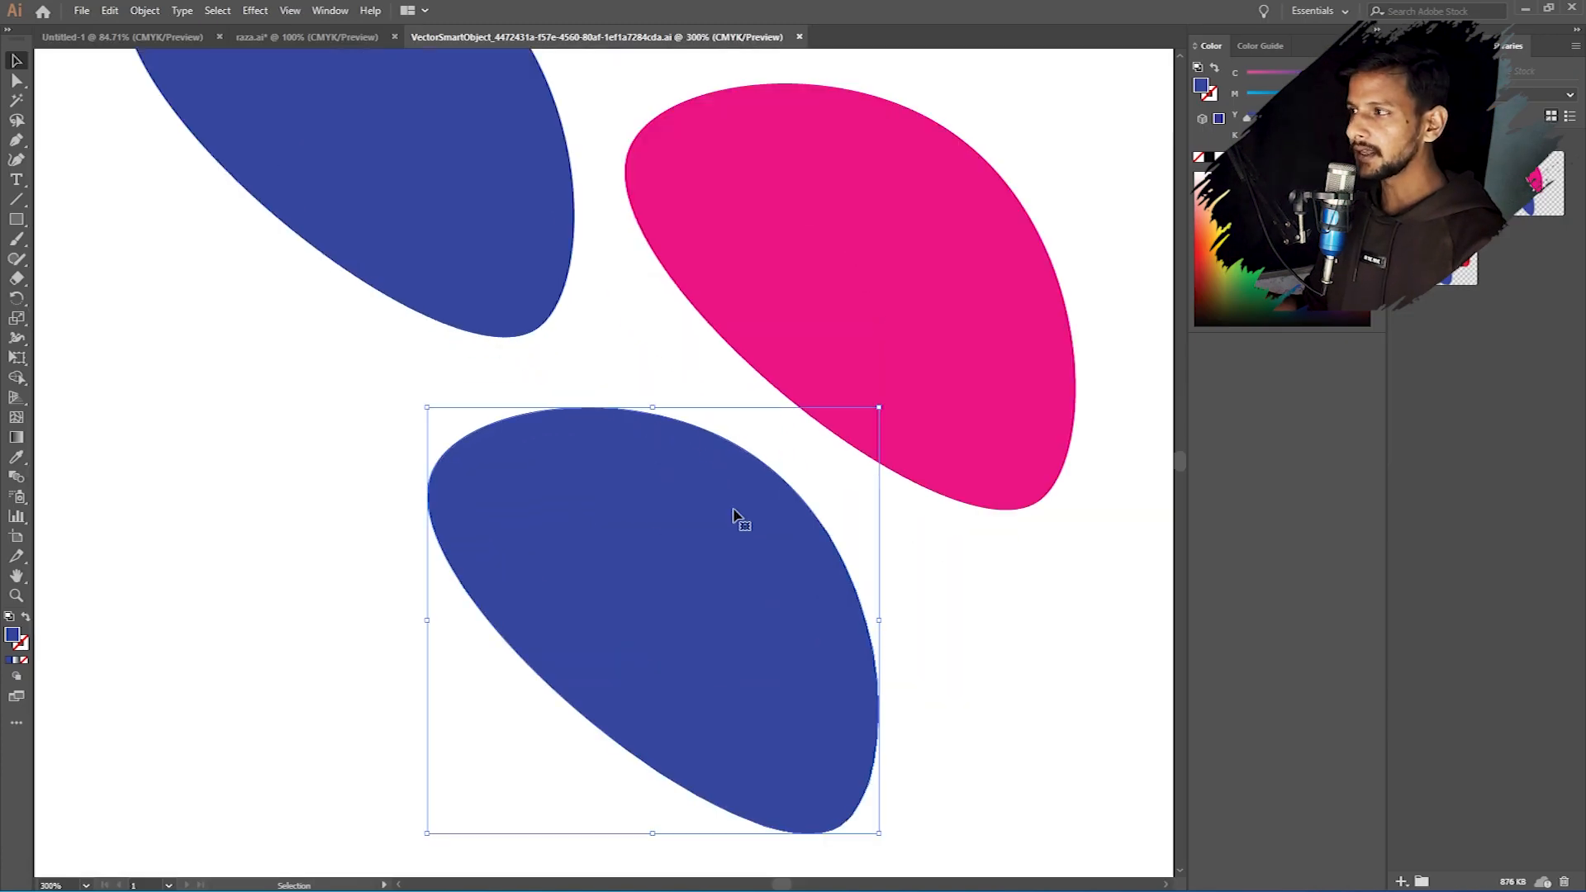
click(1215, 238)
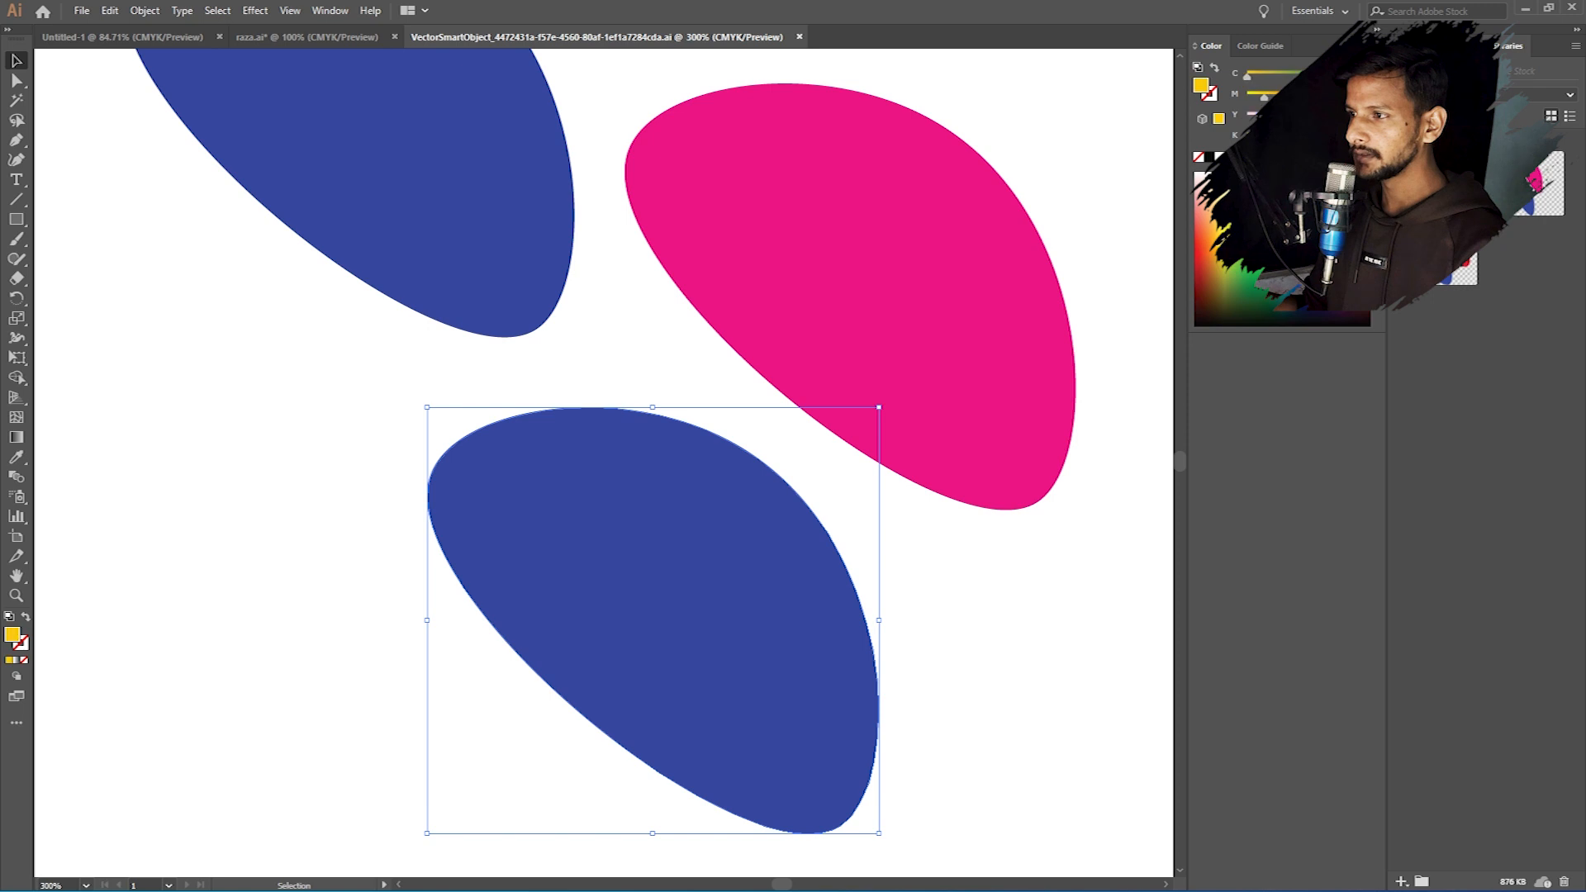
Recolour the remaining blue shape with a light sky-blue fill.
click(380, 142)
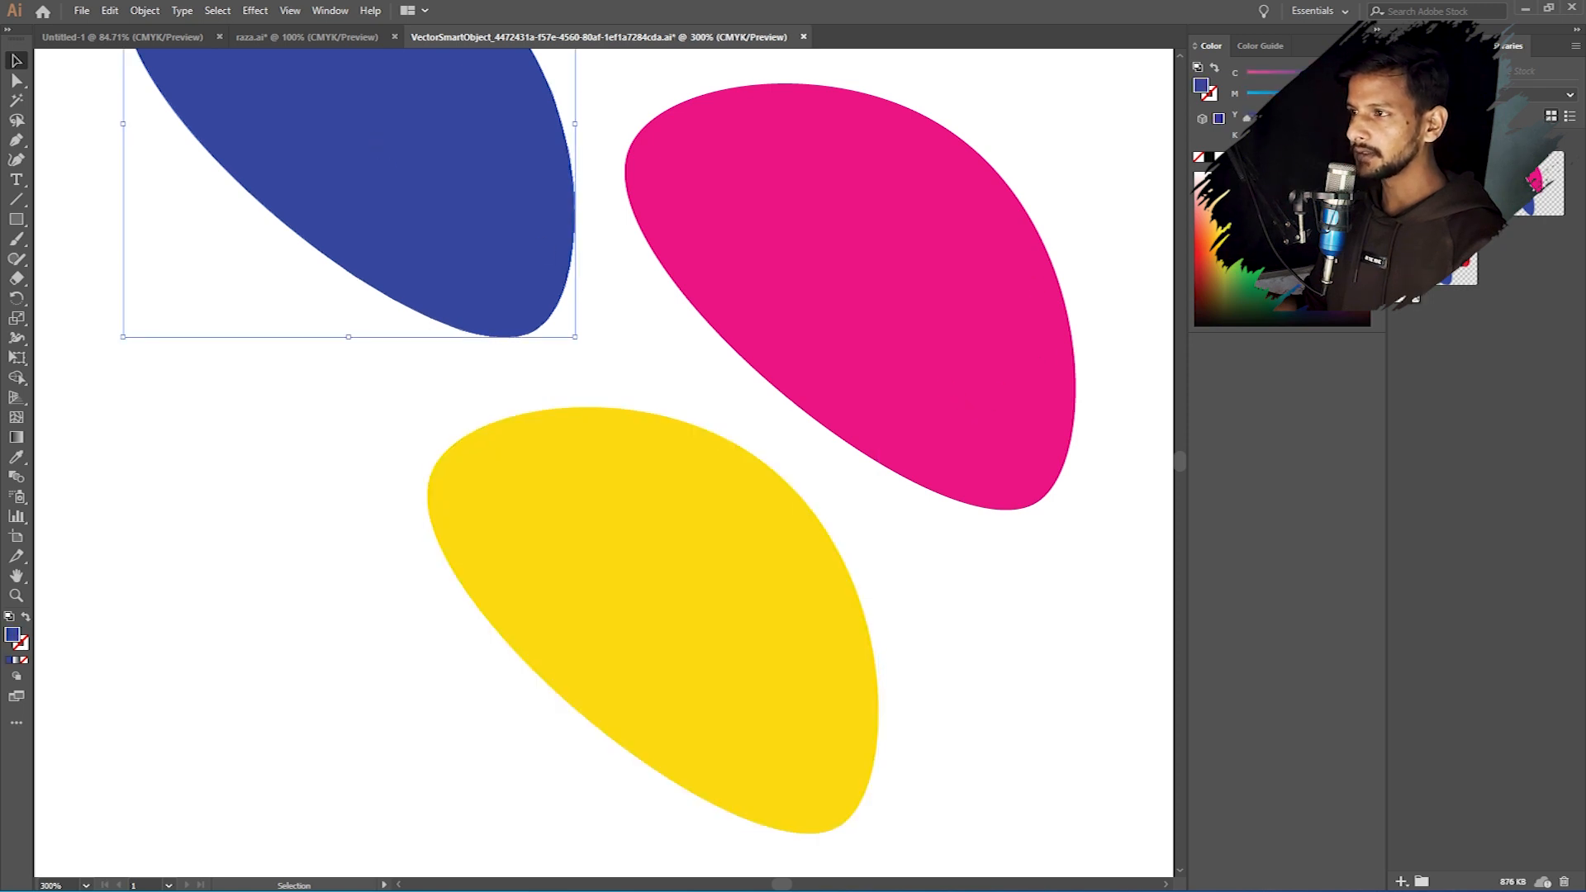
click(1290, 192)
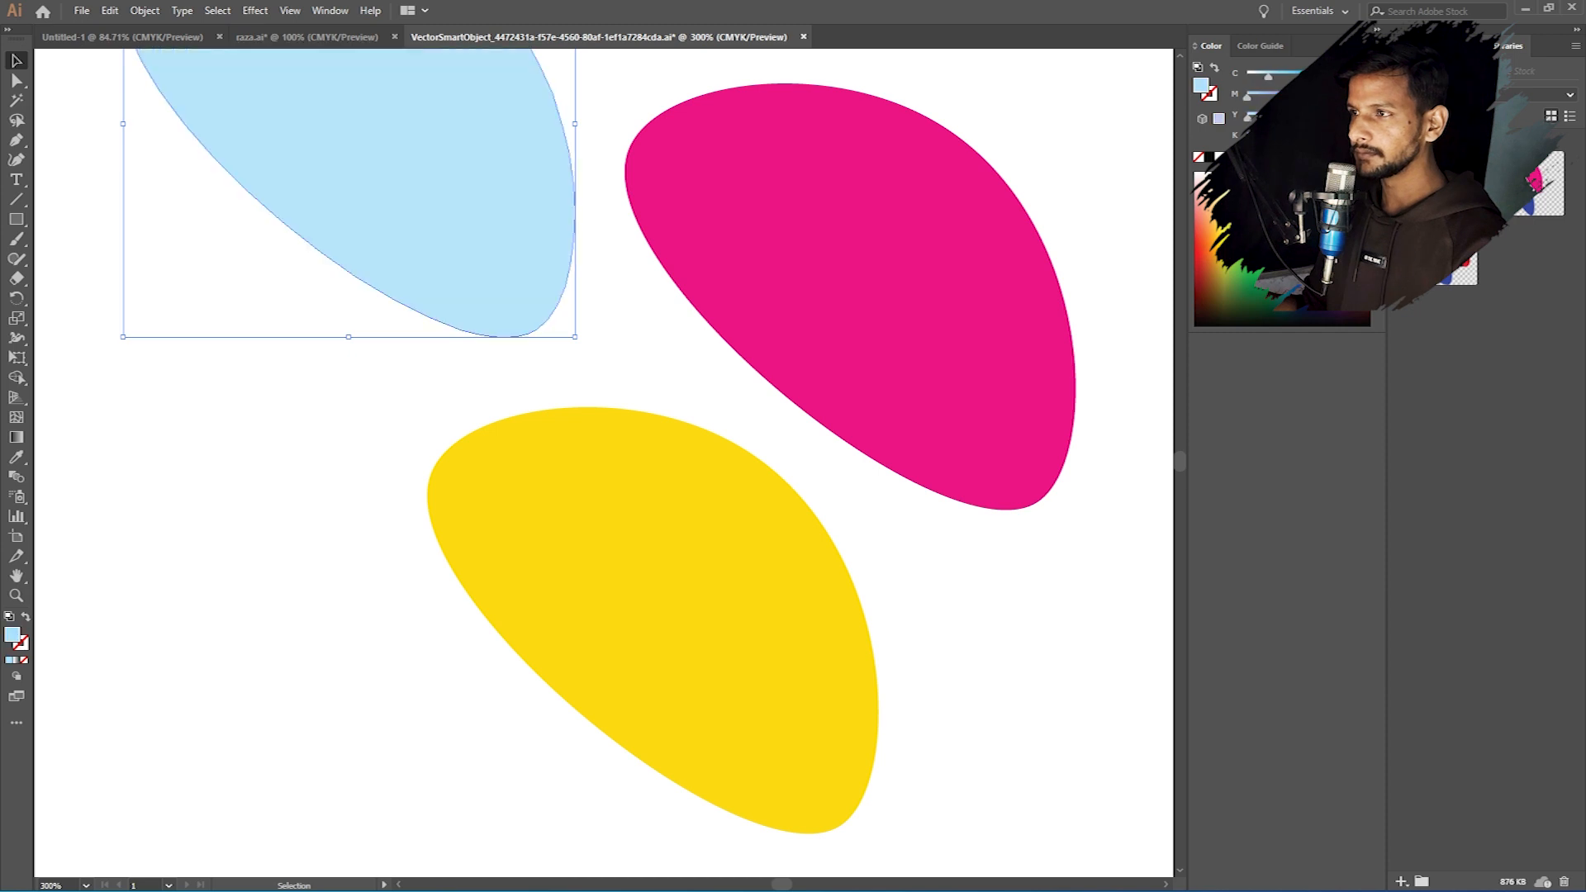
scroll(727, 624, down, 3)
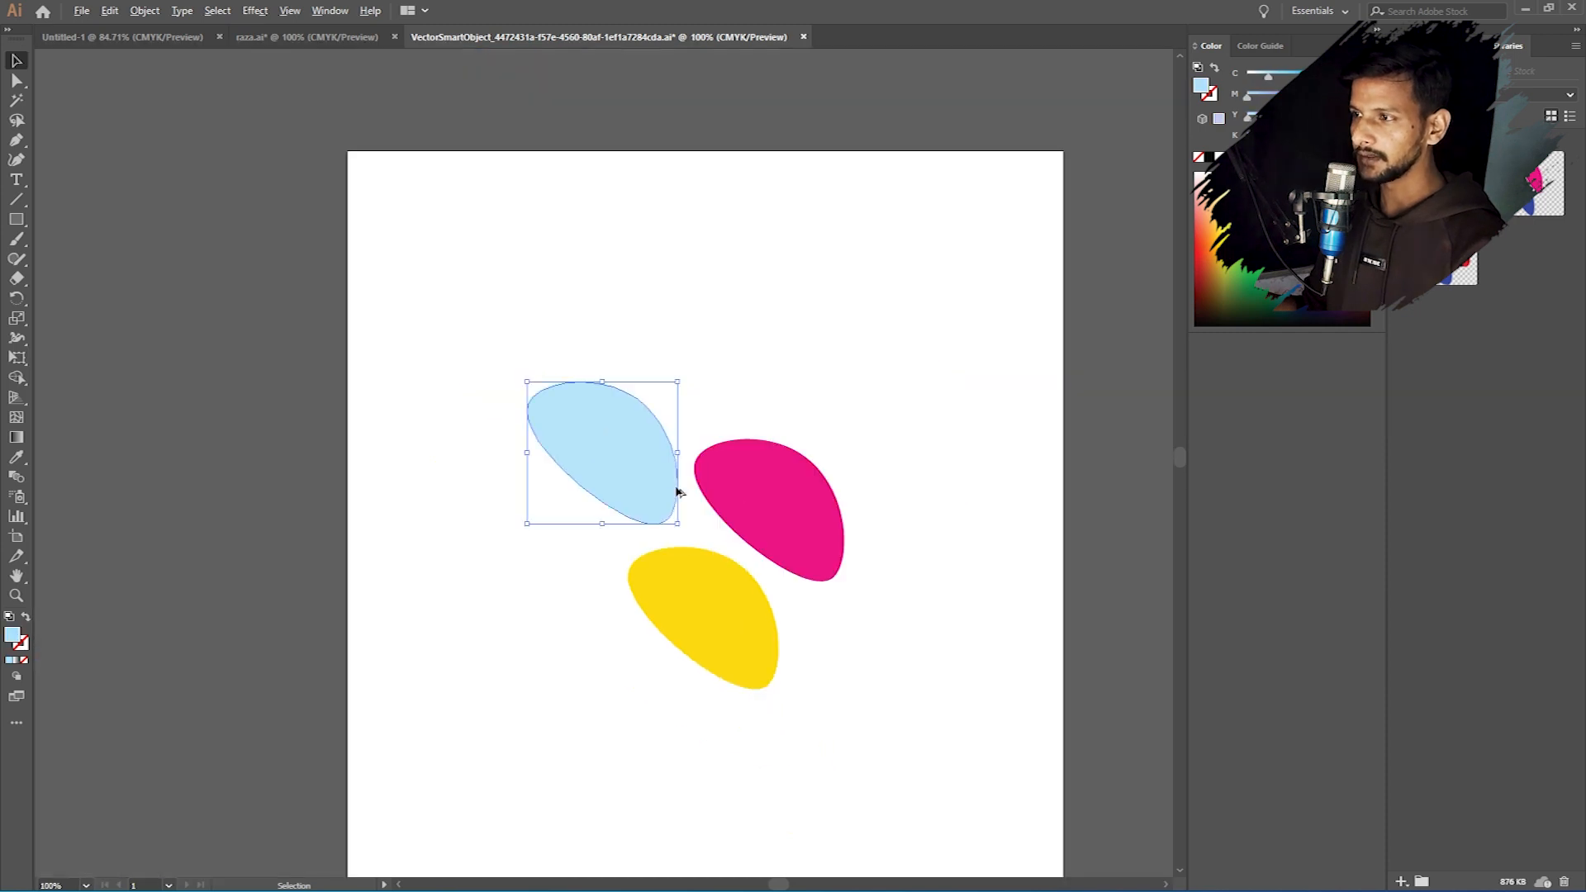
scroll(658, 473, up, 2)
scroll(580, 359, down, 1)
Deselect the shapes, save the edited Smart Object artwork, and switch back to Photoshop.
click(852, 262)
key(a)
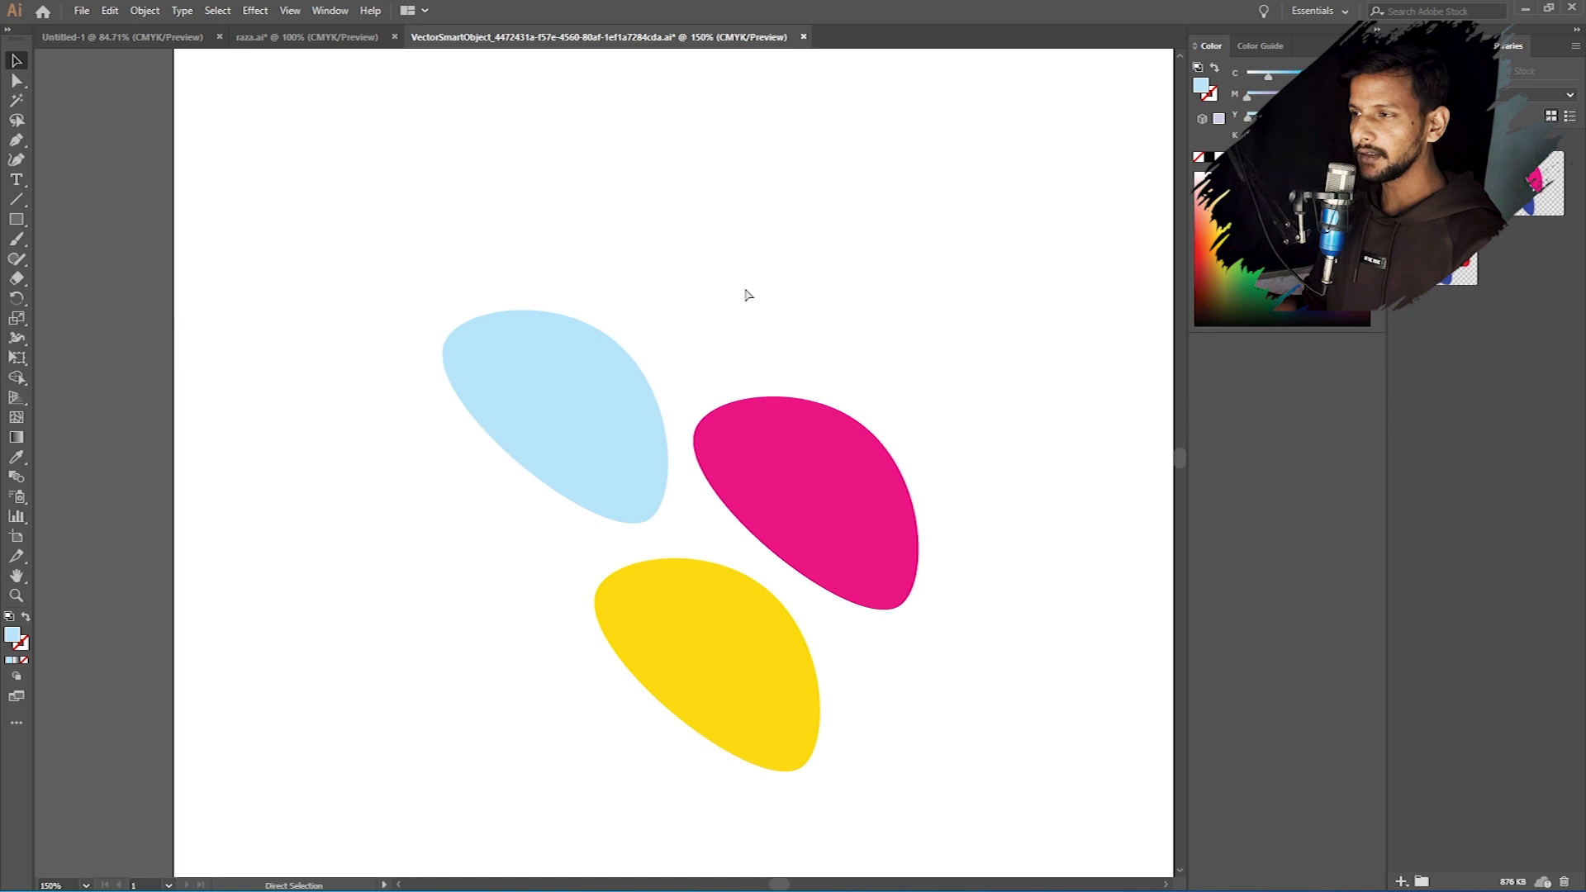
key(v)
key(ctrl+s)
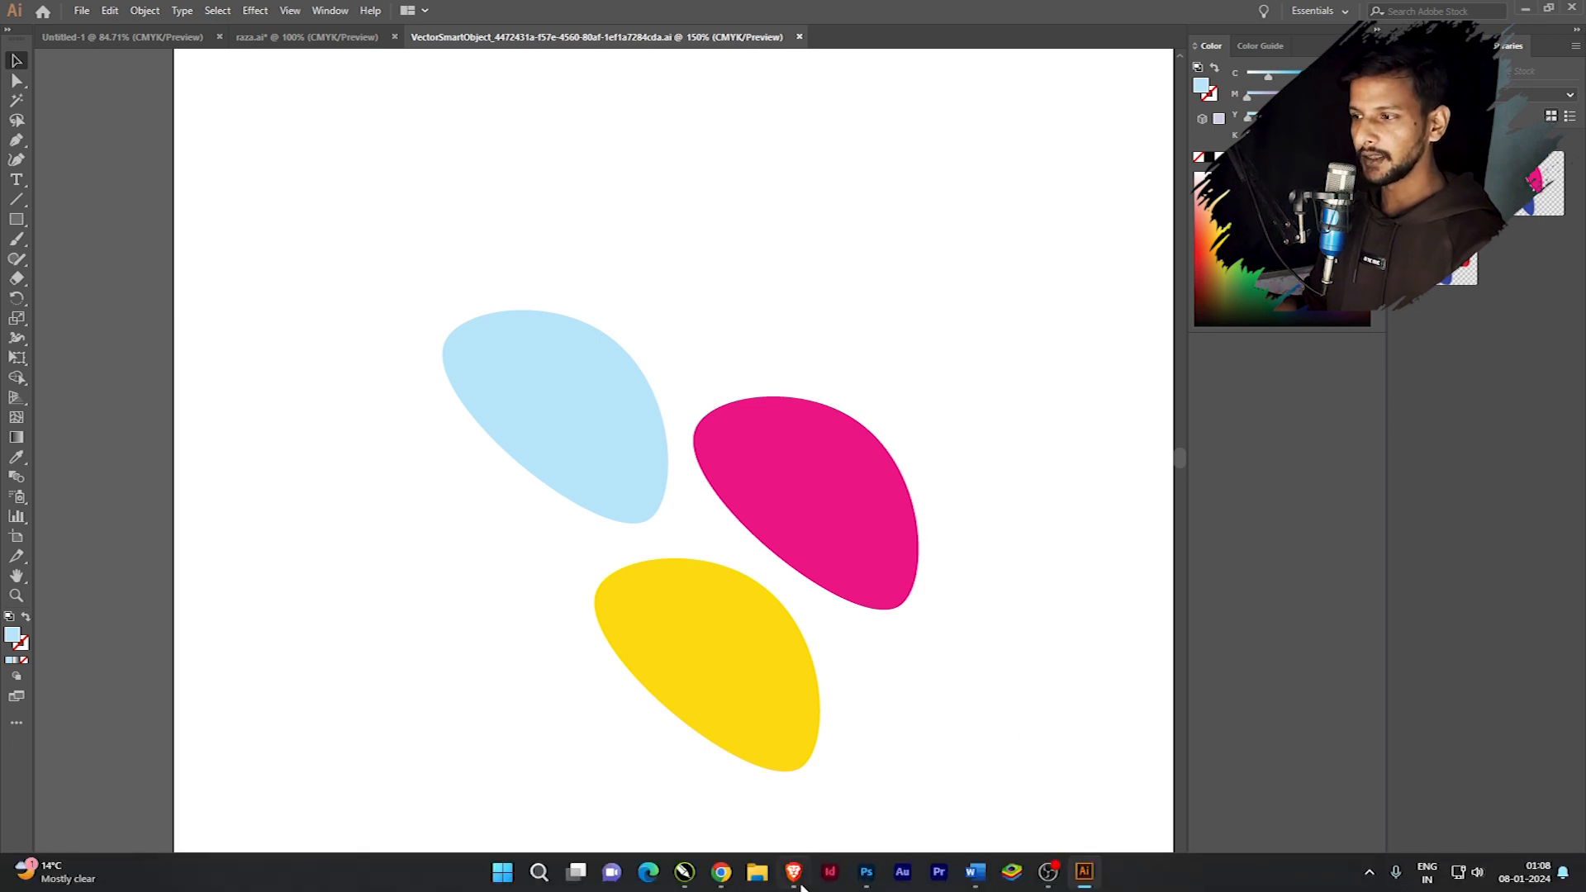
click(866, 874)
click(988, 556)
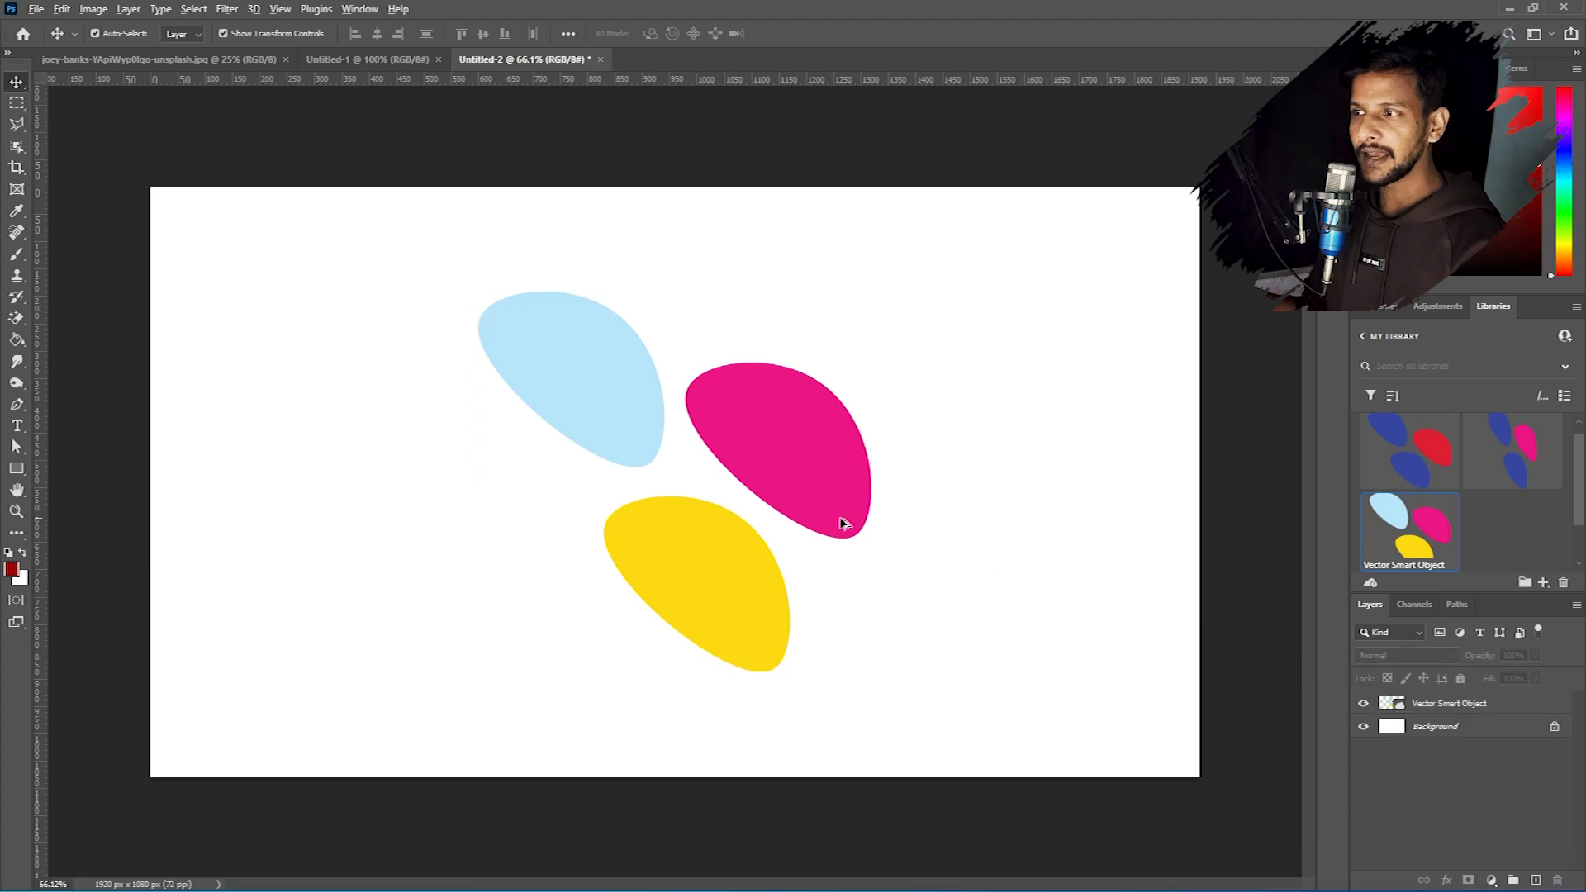
Shift the recoloured Smart Object slightly to the left, about 568 px from the canvas's left edge.
scroll(797, 522, up, 1)
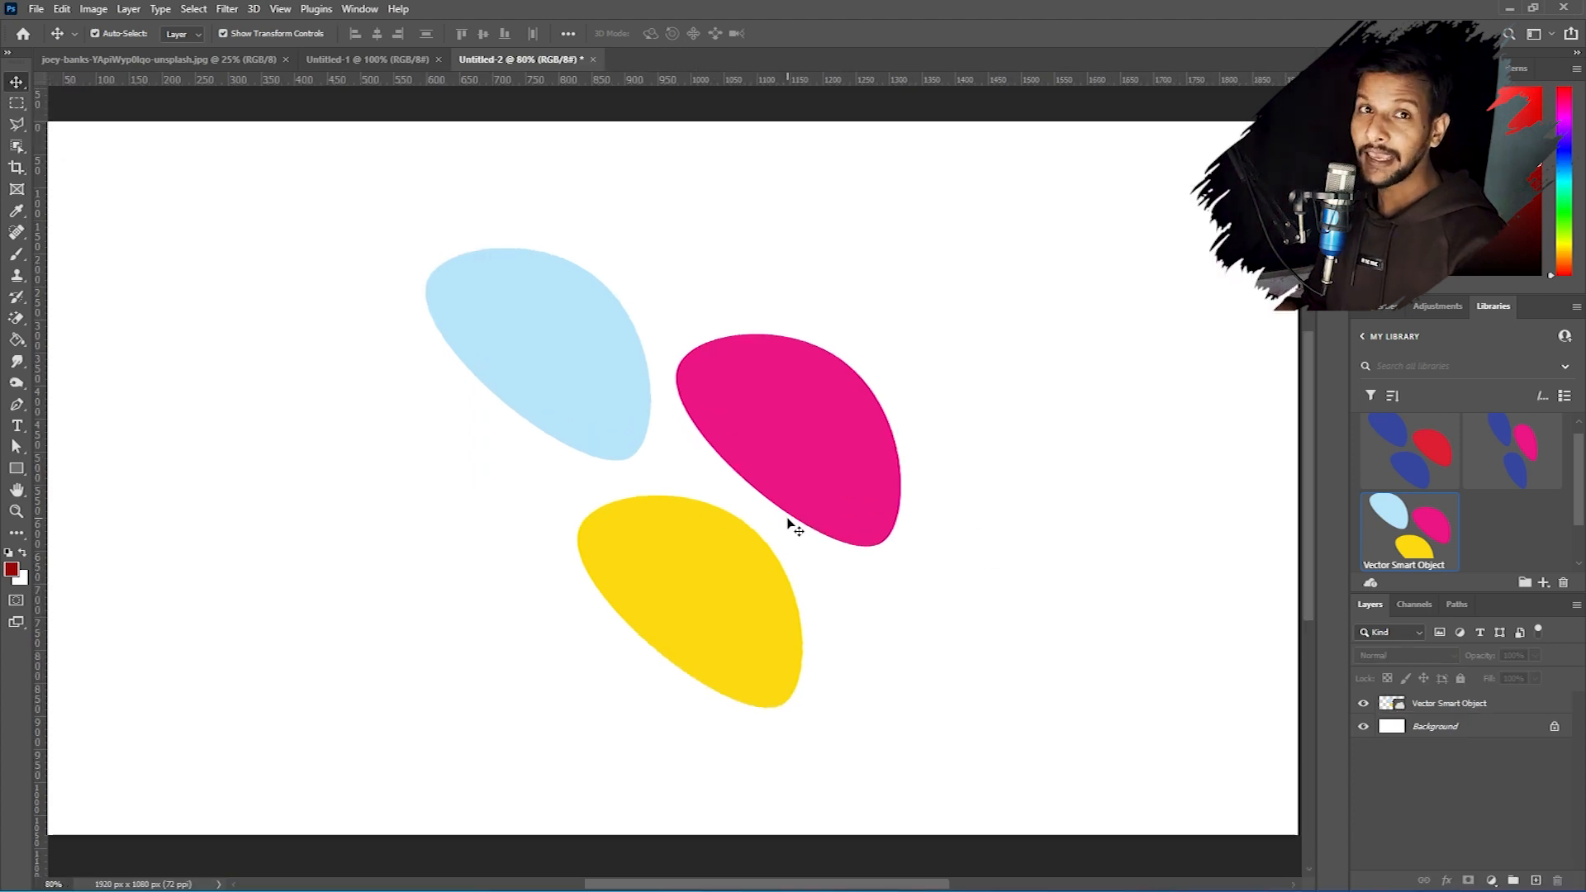
drag(819, 466, 800, 467)
scroll(810, 464, down, 3)
scroll(577, 487, up, 2)
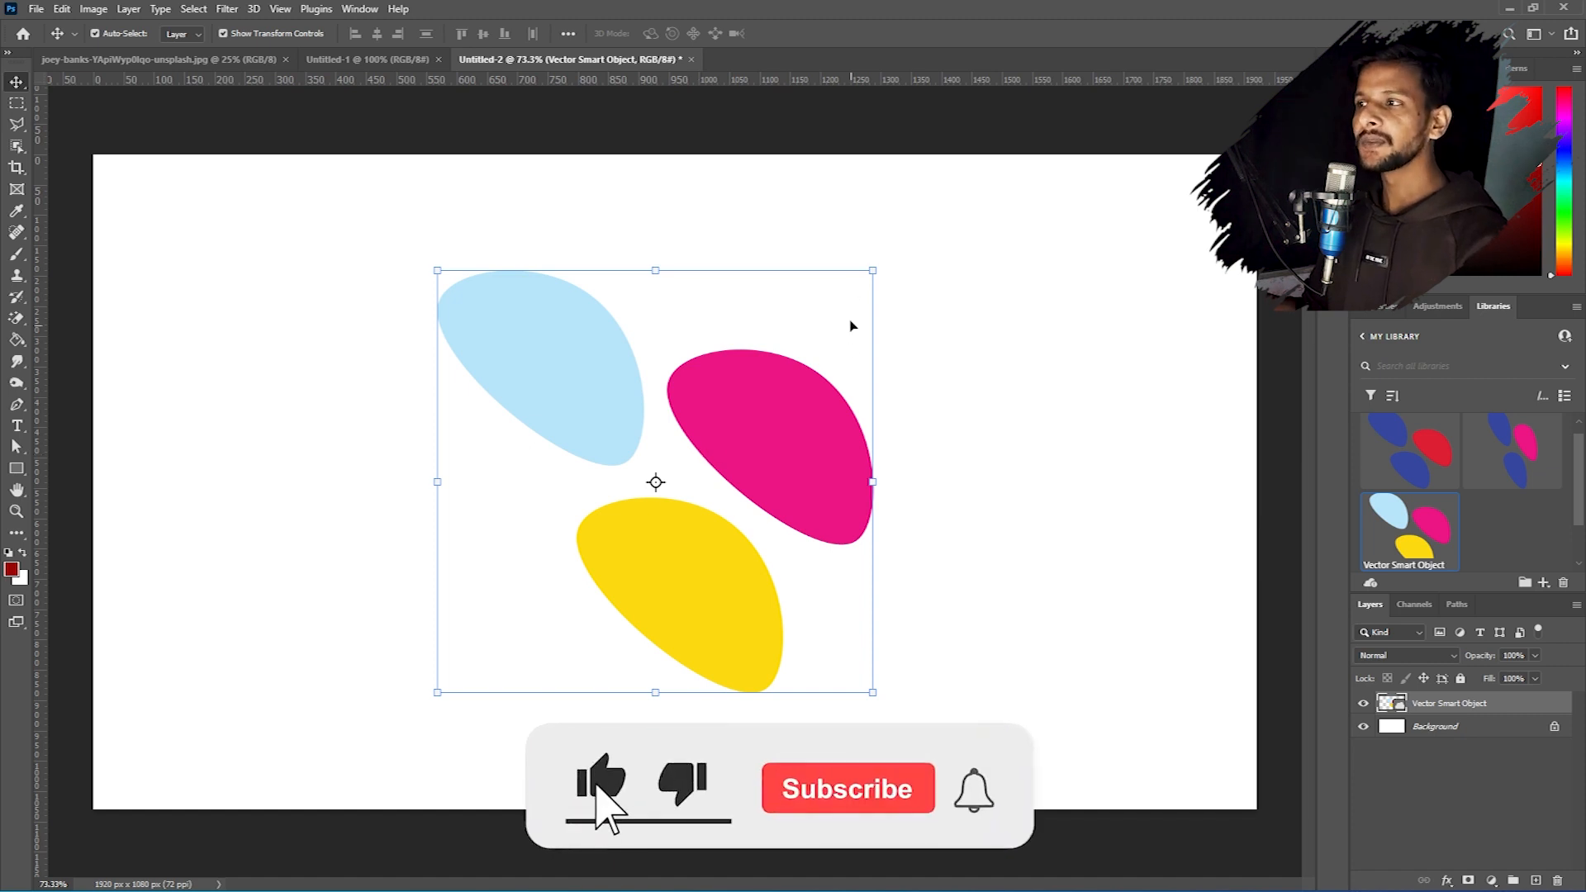
Try scaling the Smart Object to nearly double its size beyond the canvas, and undo the scaling.
drag(873, 271, 1069, 63)
key(Return)
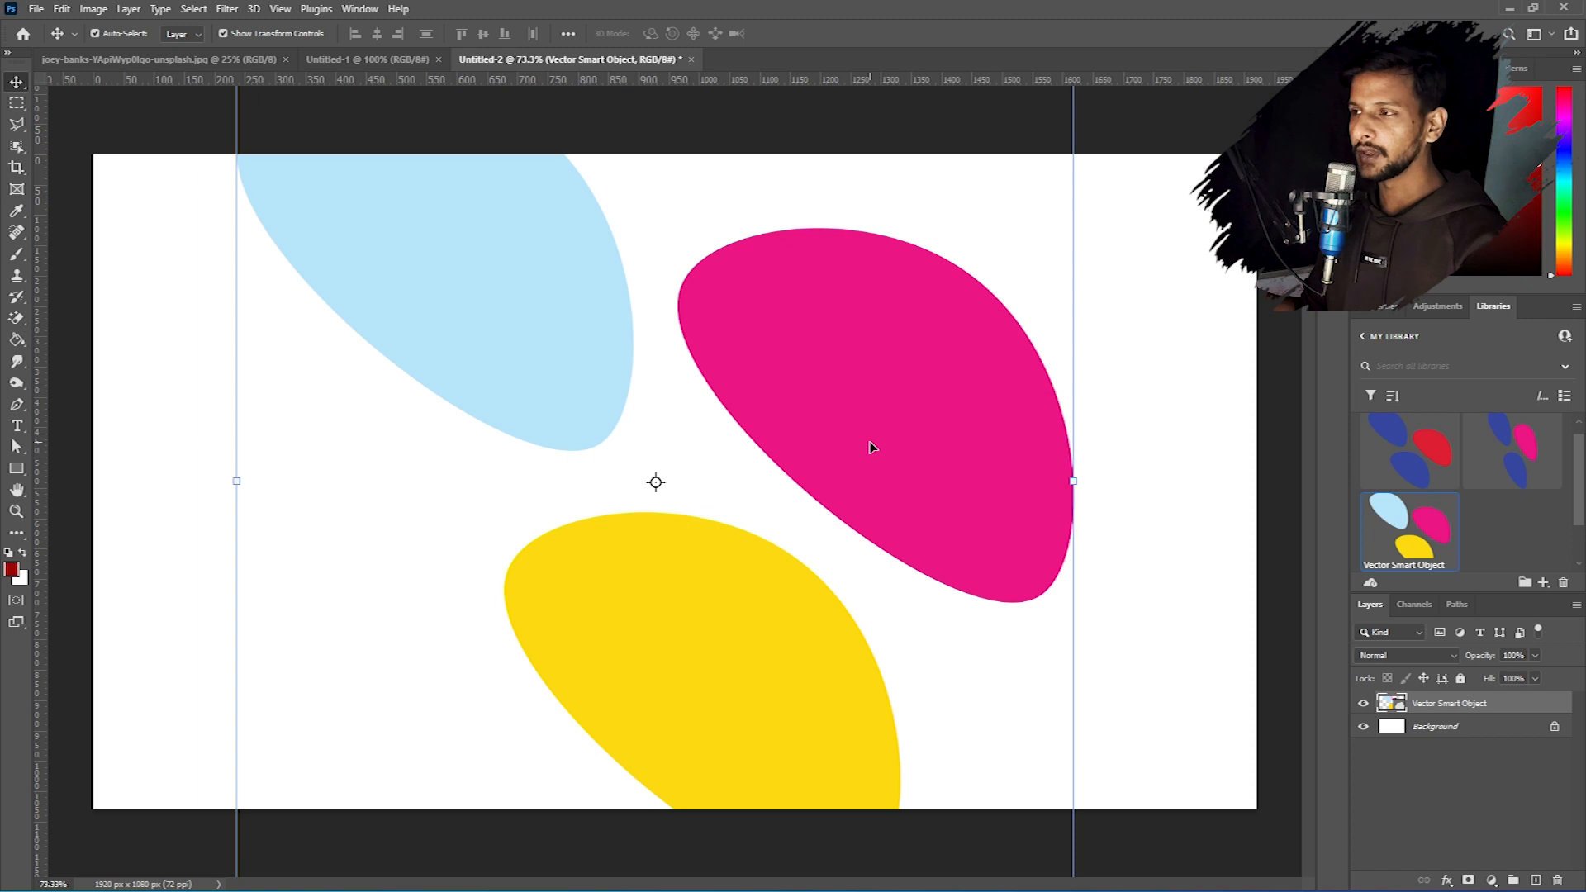
key(ctrl+z)
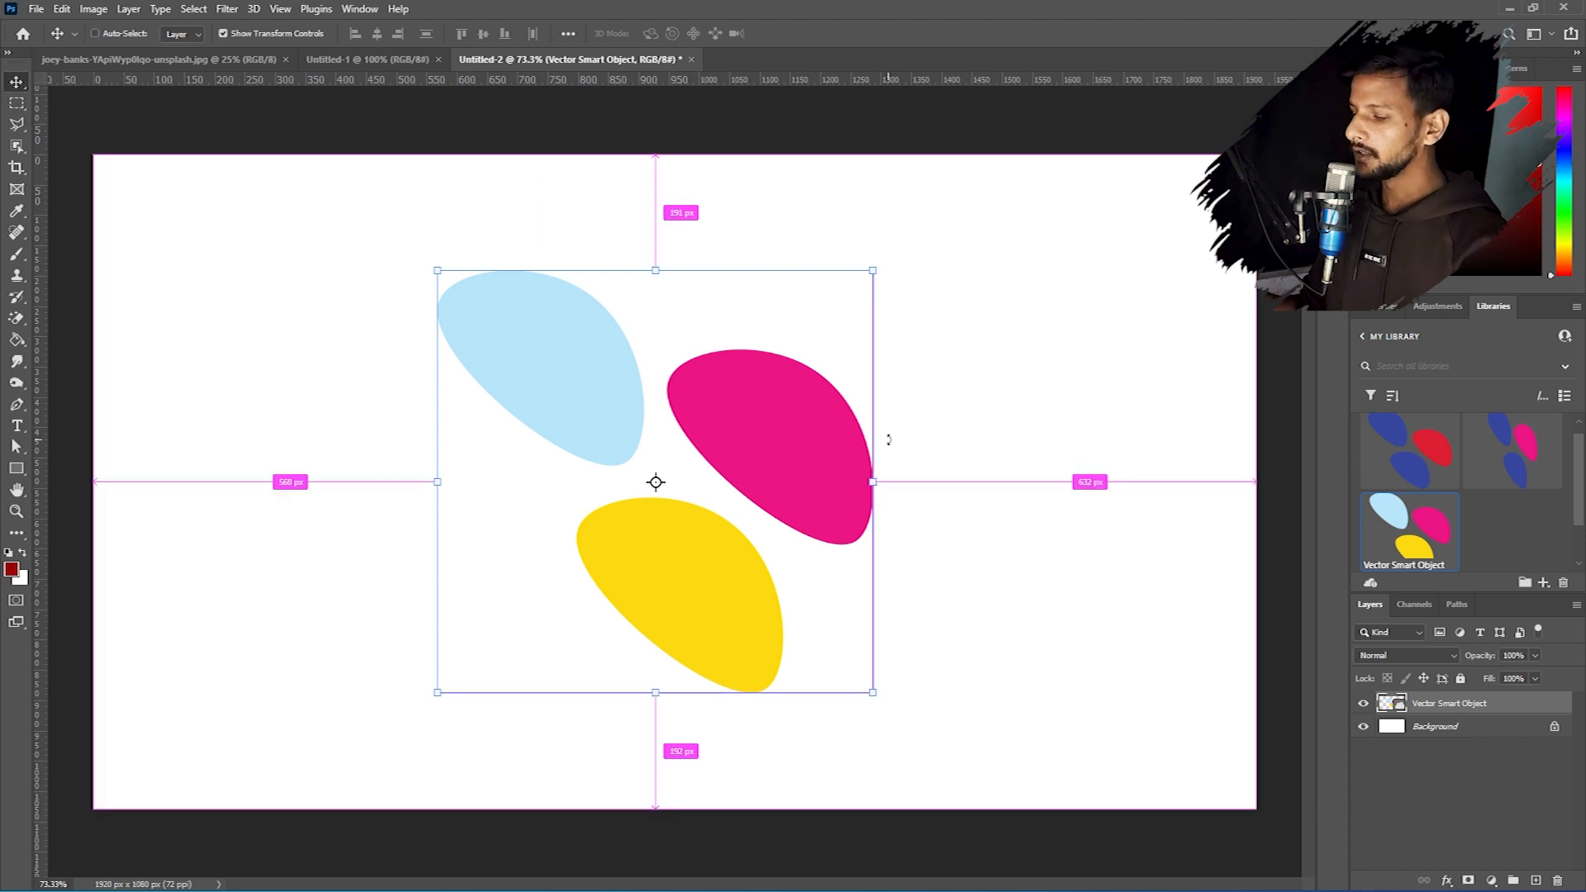
Remove the vector Smart Object layer from Untitled-2 and close the Untitled-1 document, leaving the car photo active.
key(Escape)
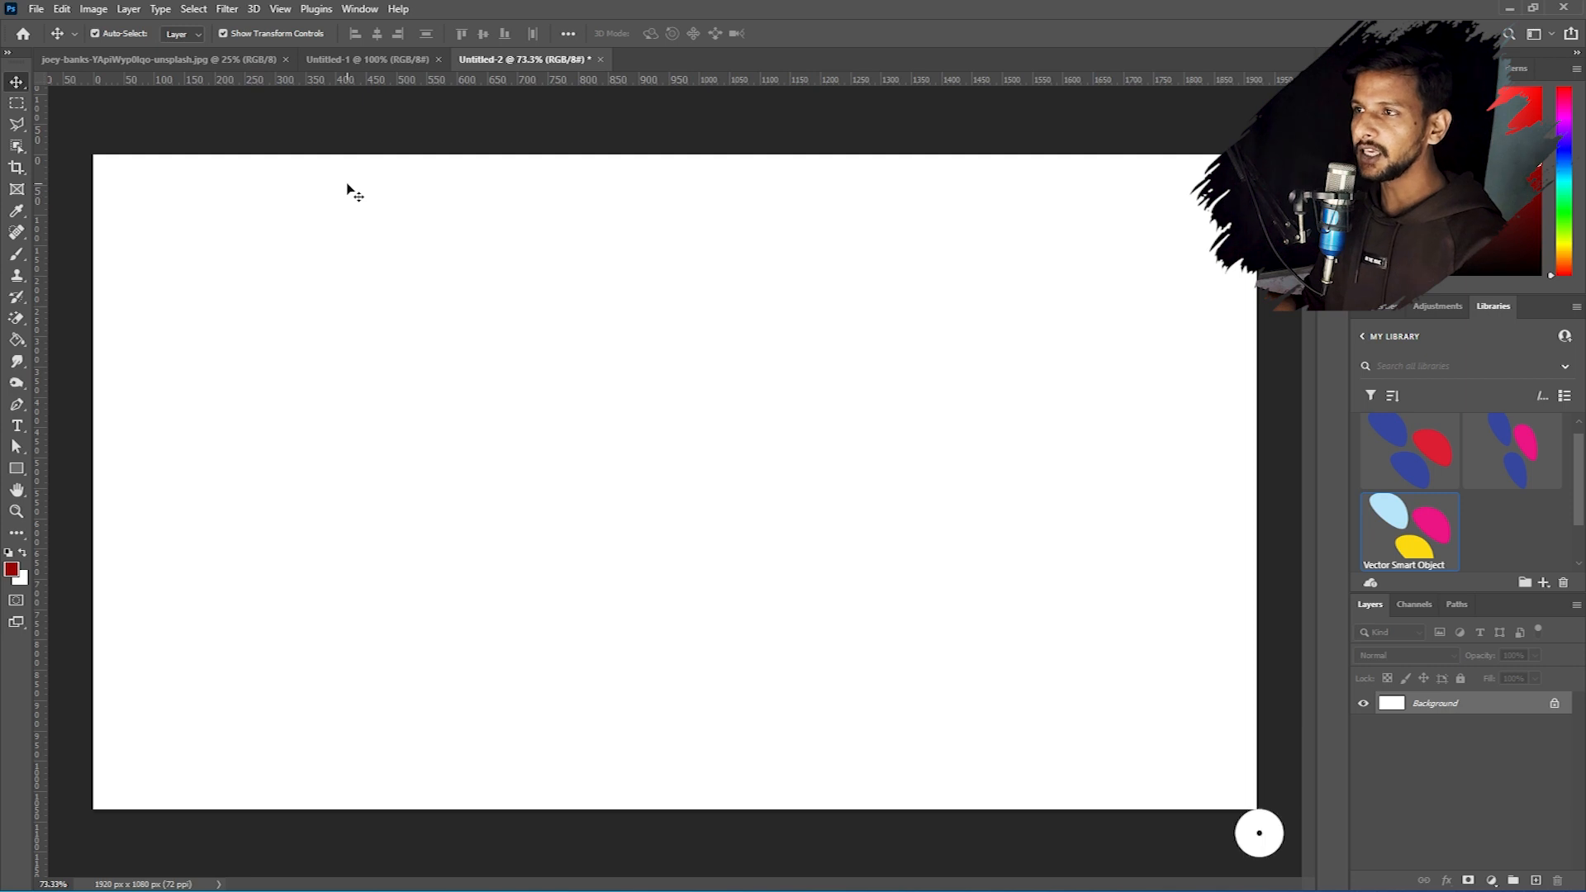
click(342, 62)
click(248, 60)
click(438, 60)
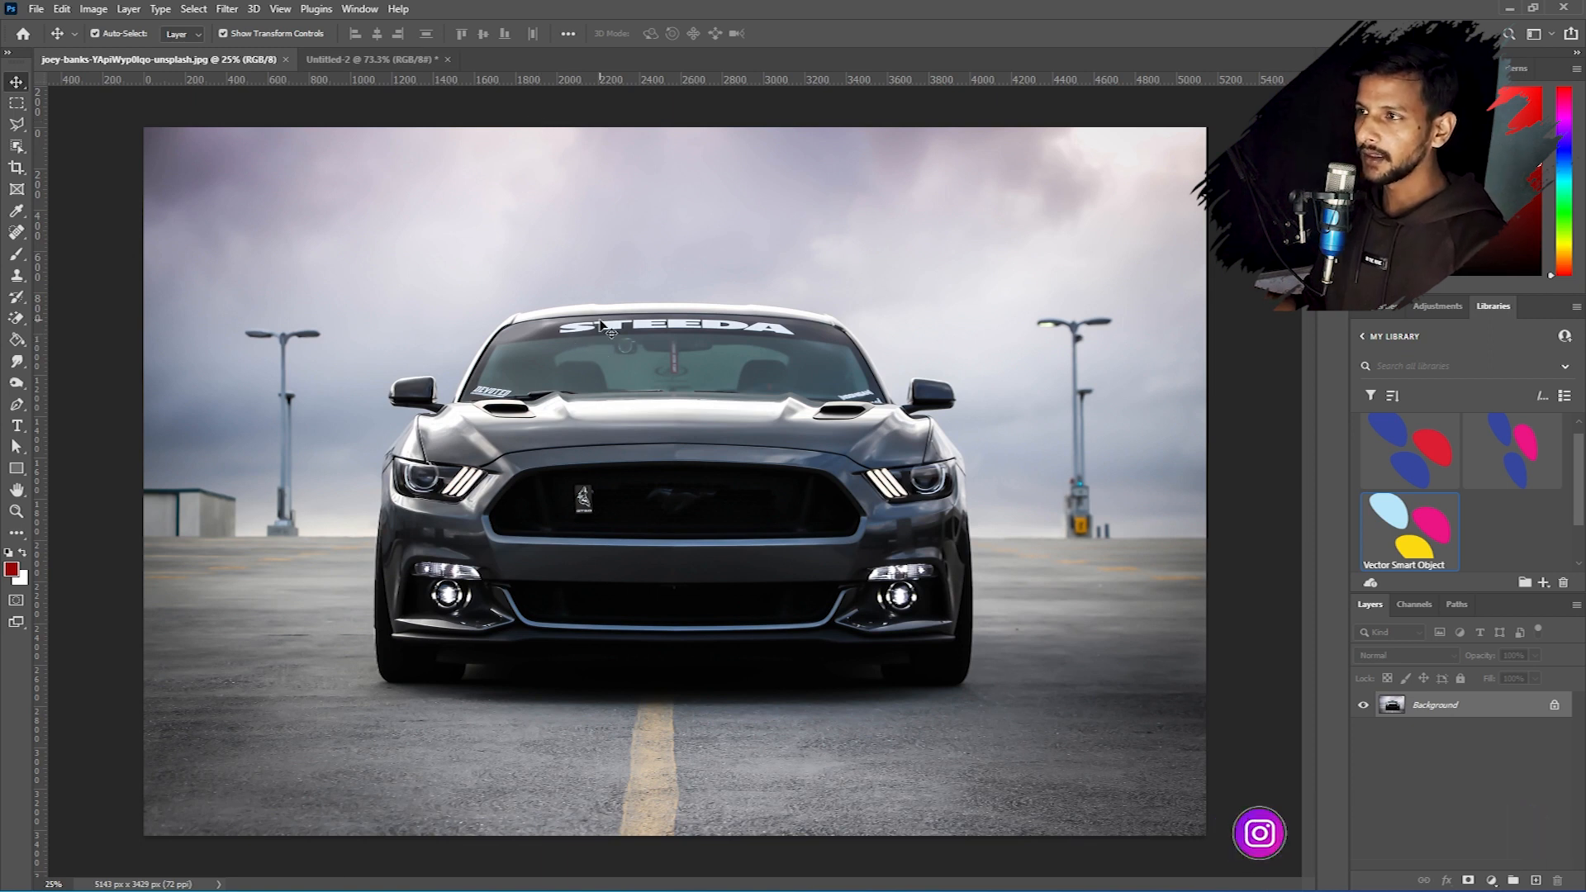
Copy the entire car photo and paste it into the Untitled-2 document.
key(ctrl+a)
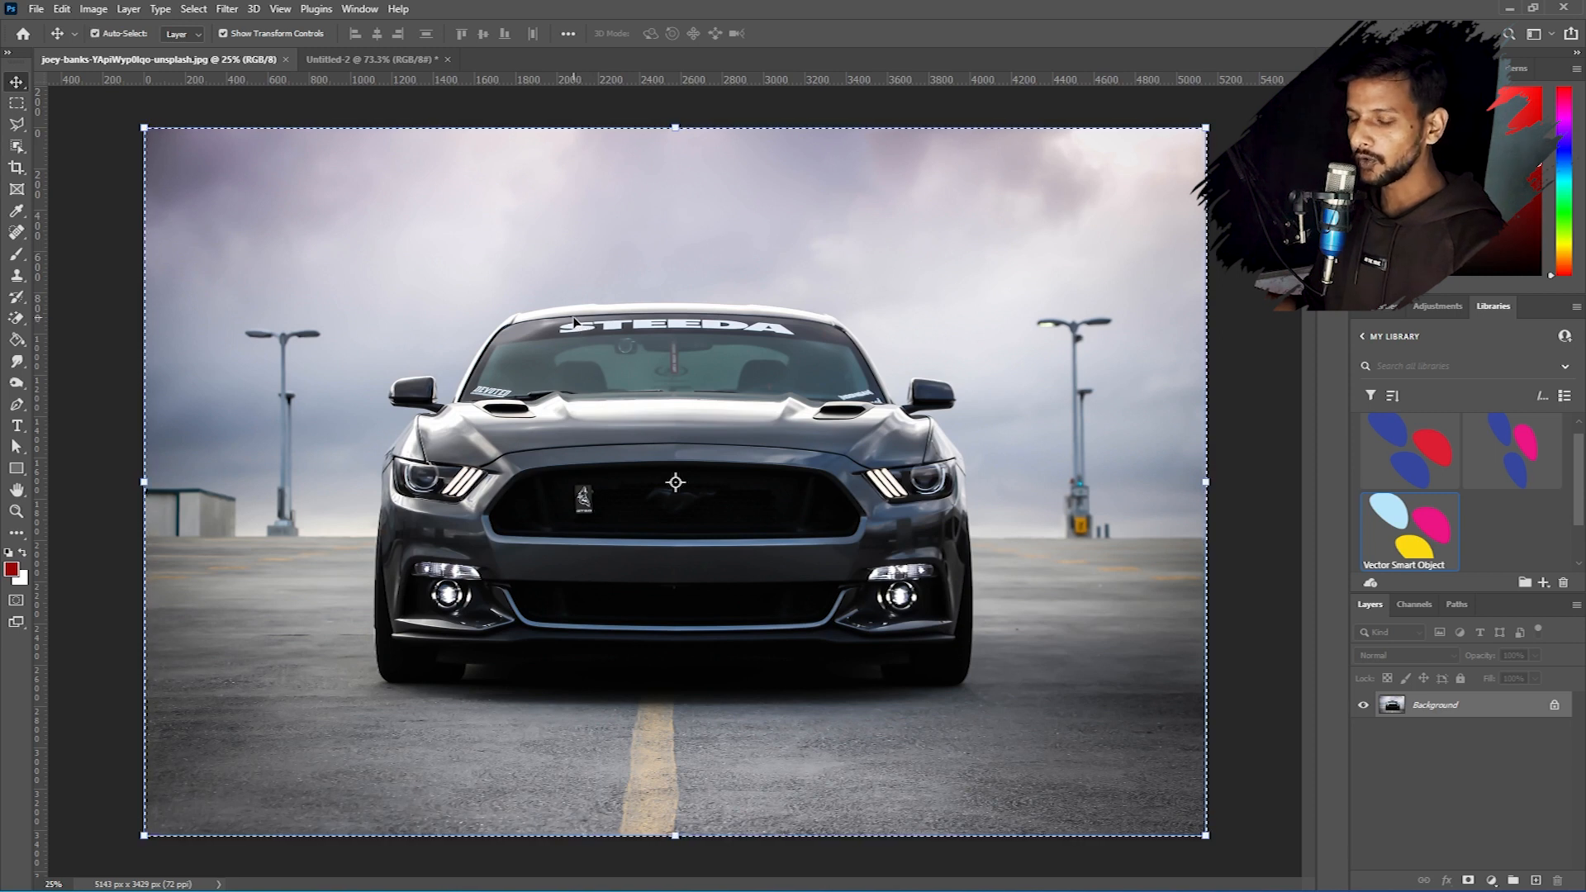
click(379, 59)
key(ctrl+v)
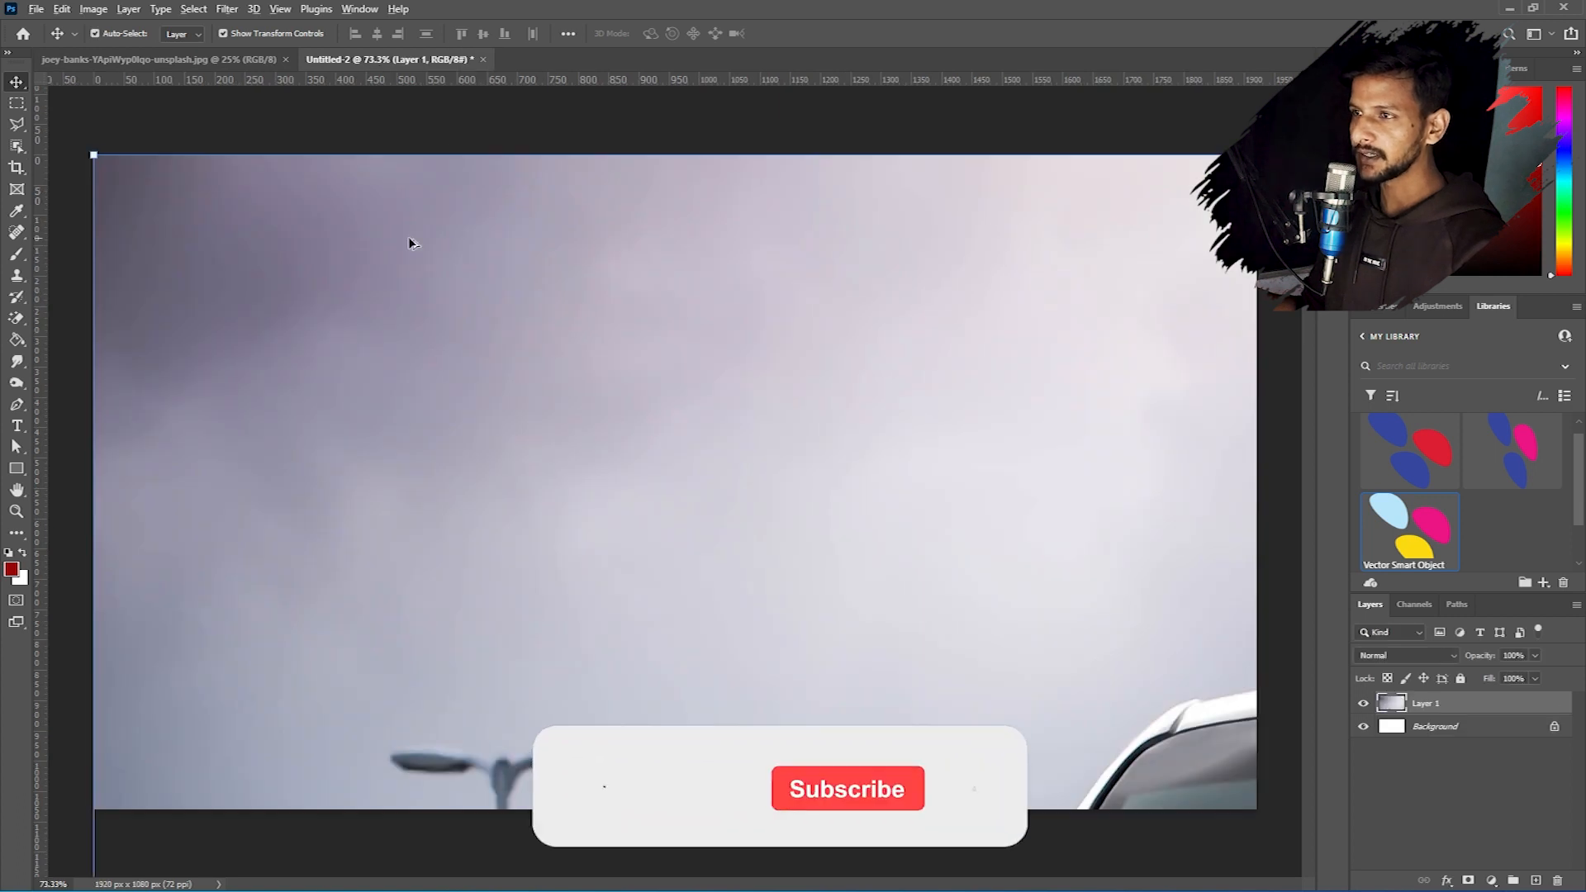
Scale the pasted car photo down to about 25%, move it near the centre of the canvas, and commit the transform.
scroll(380, 238, down, 3)
scroll(354, 227, down, 2)
scroll(354, 228, down, 4)
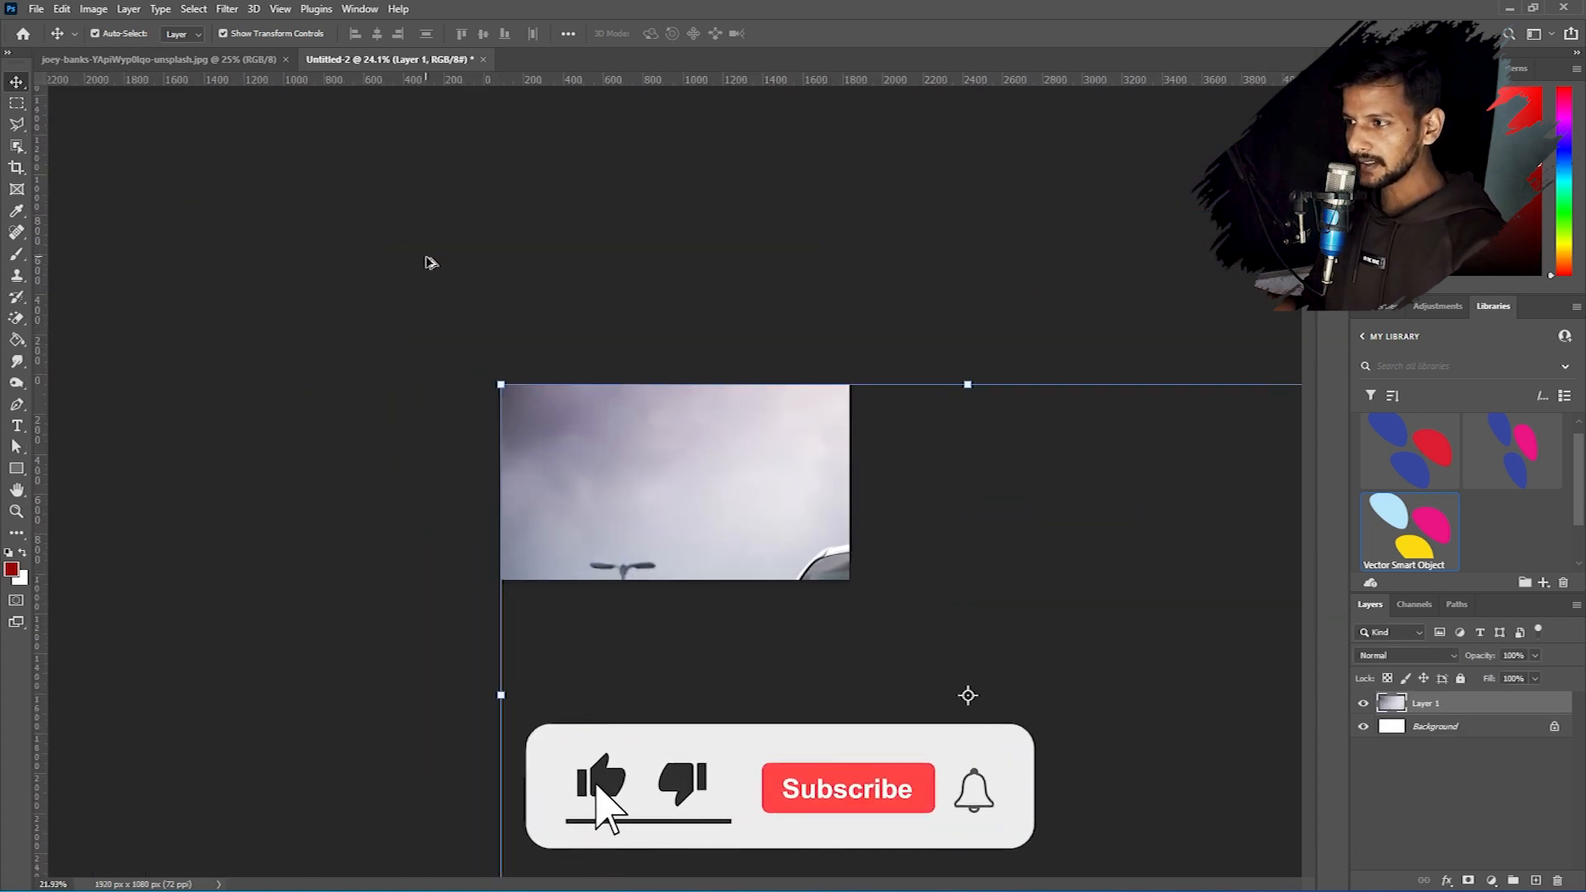
scroll(694, 446, down, 1)
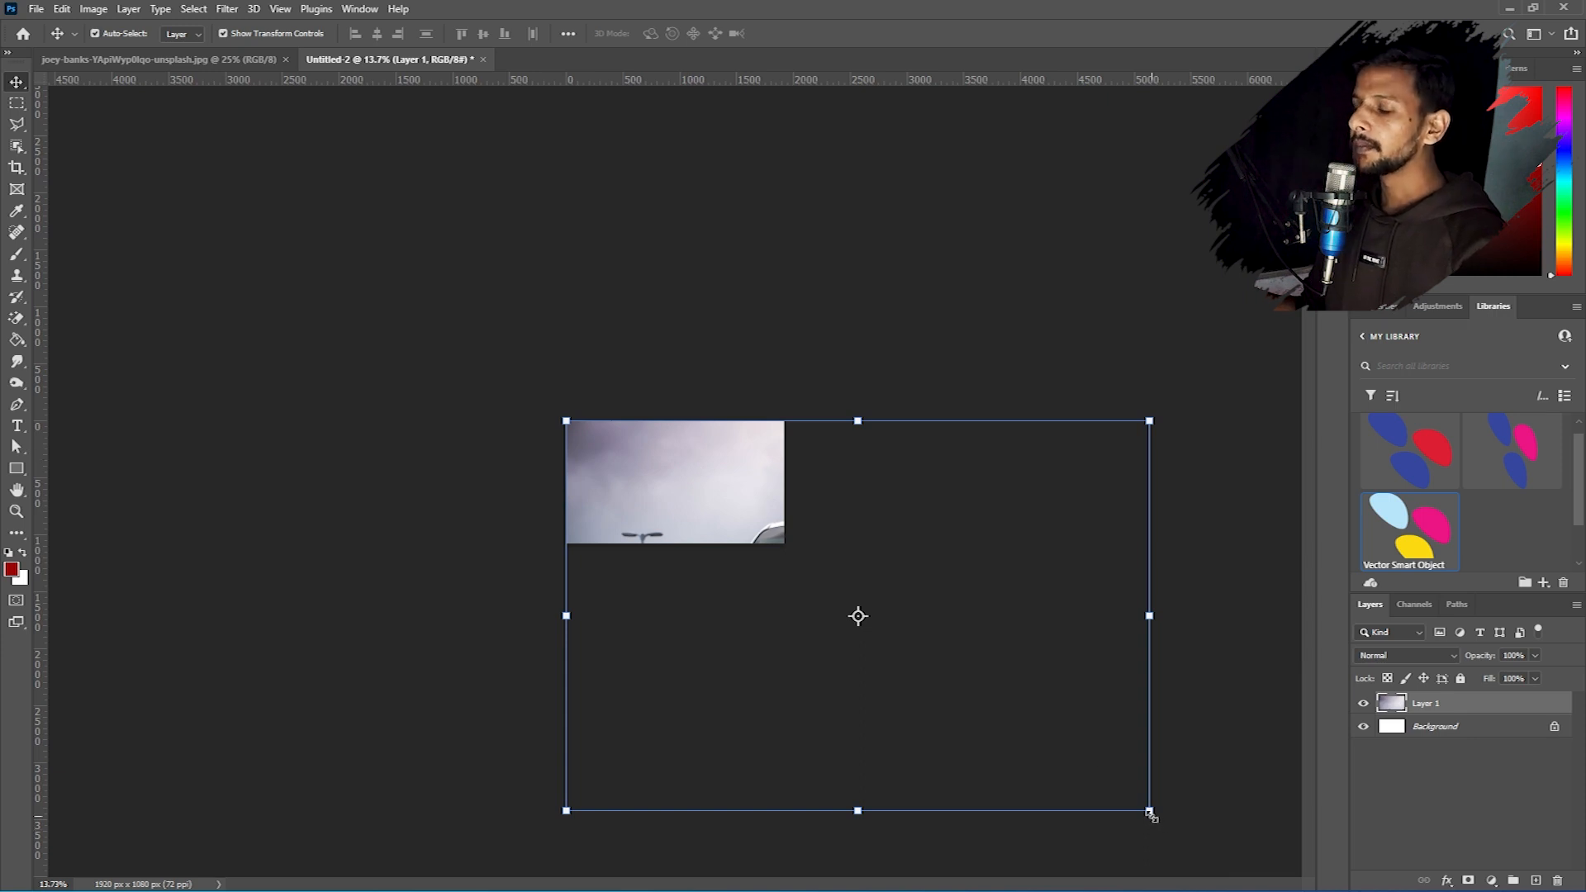
drag(1149, 812, 686, 552)
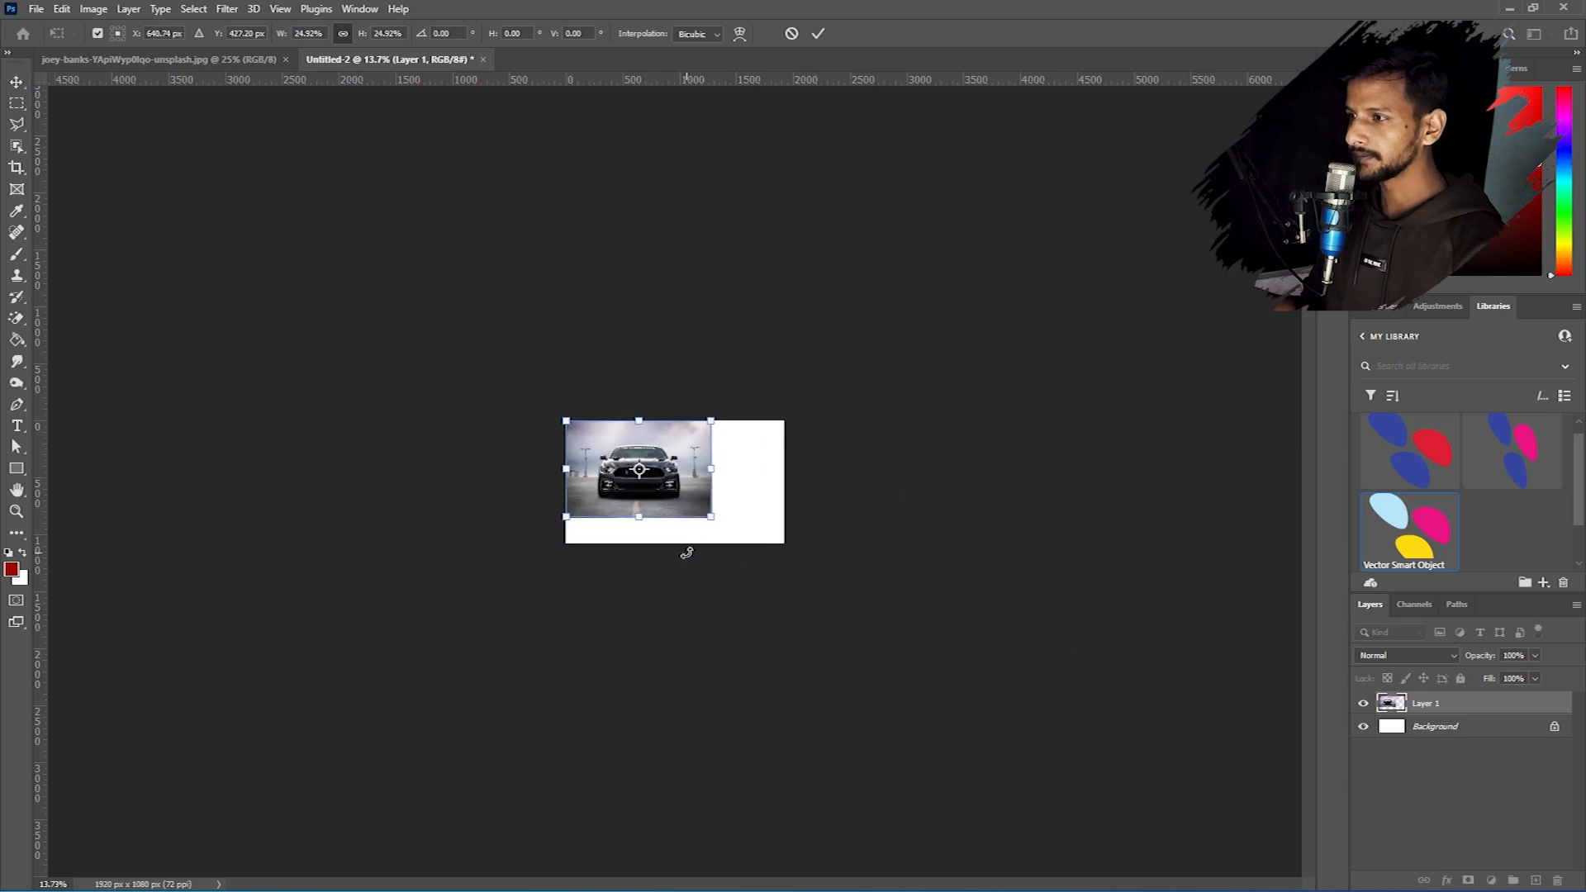
scroll(623, 500, up, 12)
drag(564, 513, 672, 542)
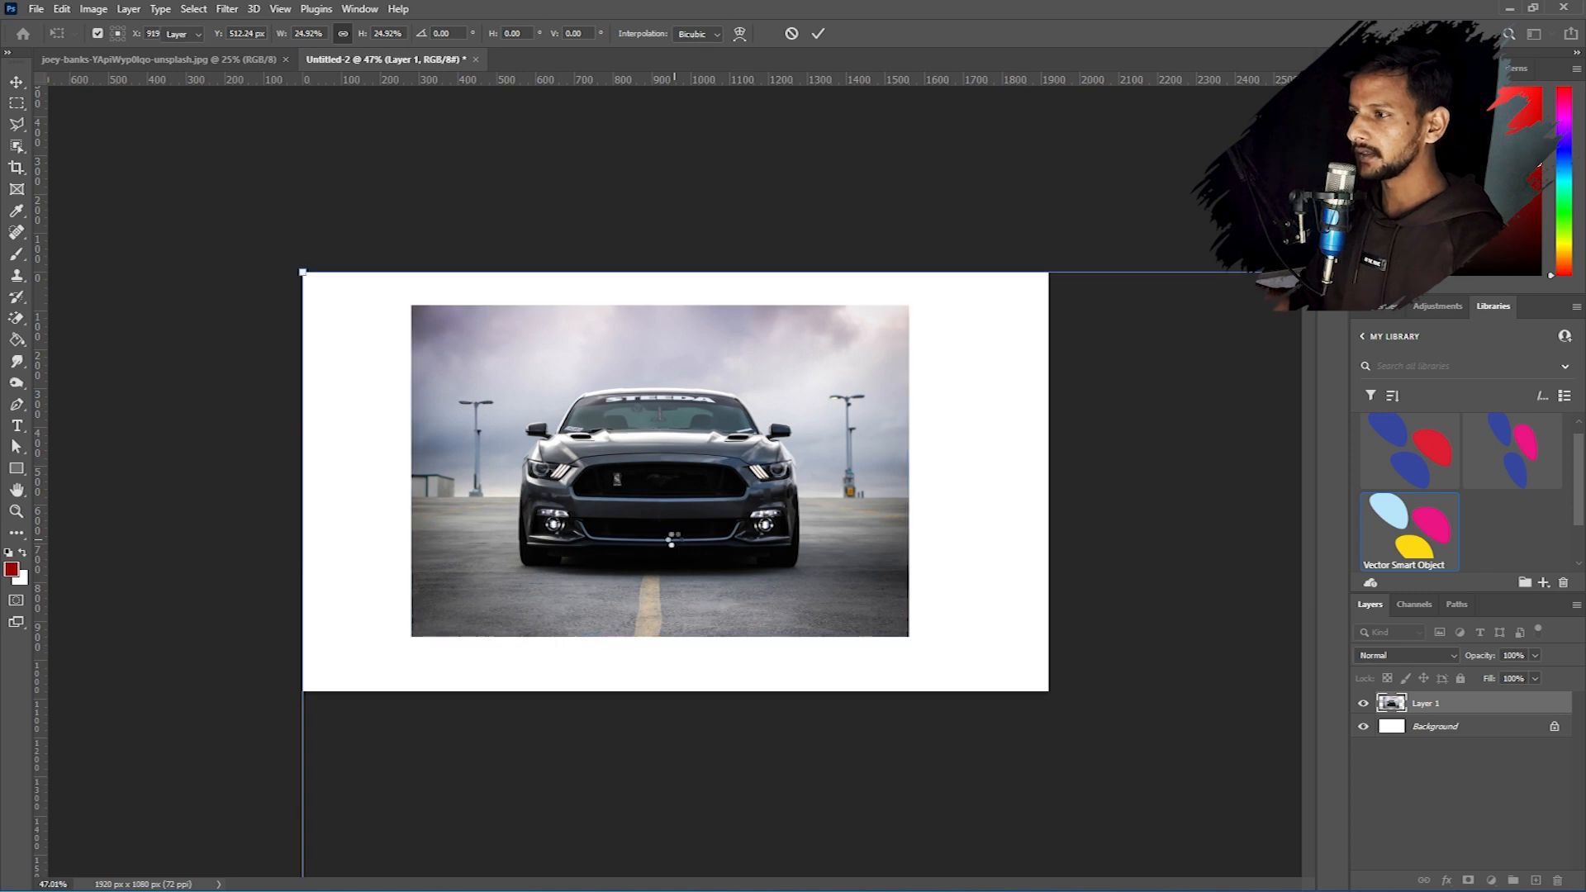
key(Return)
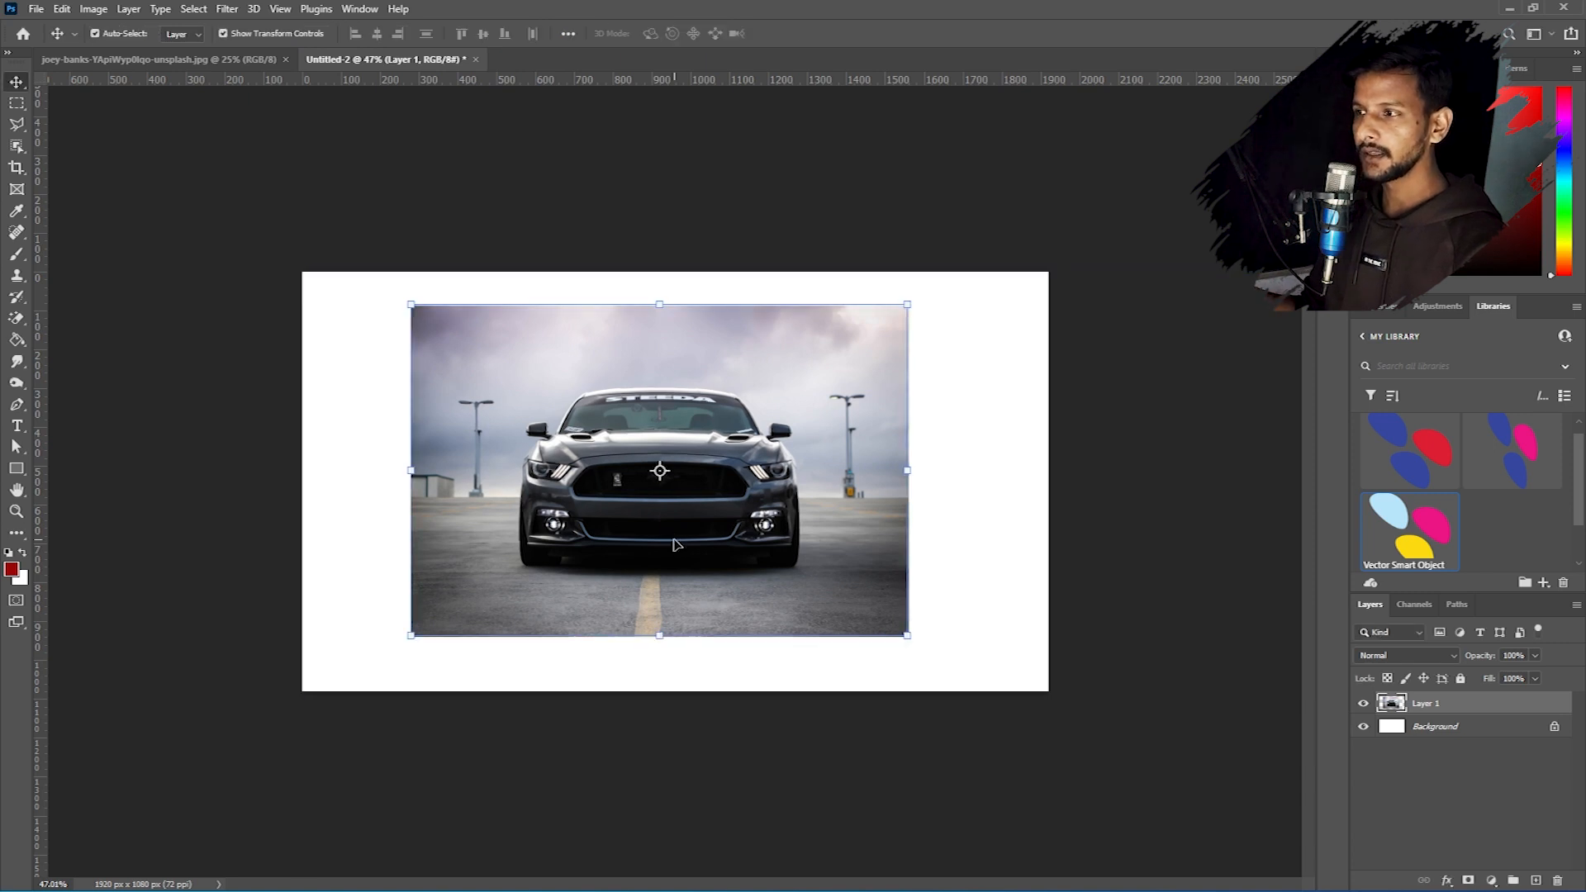
Examine the sharpness of the scaled-down car photo and compare it with the original photo document.
scroll(674, 543, up, 5)
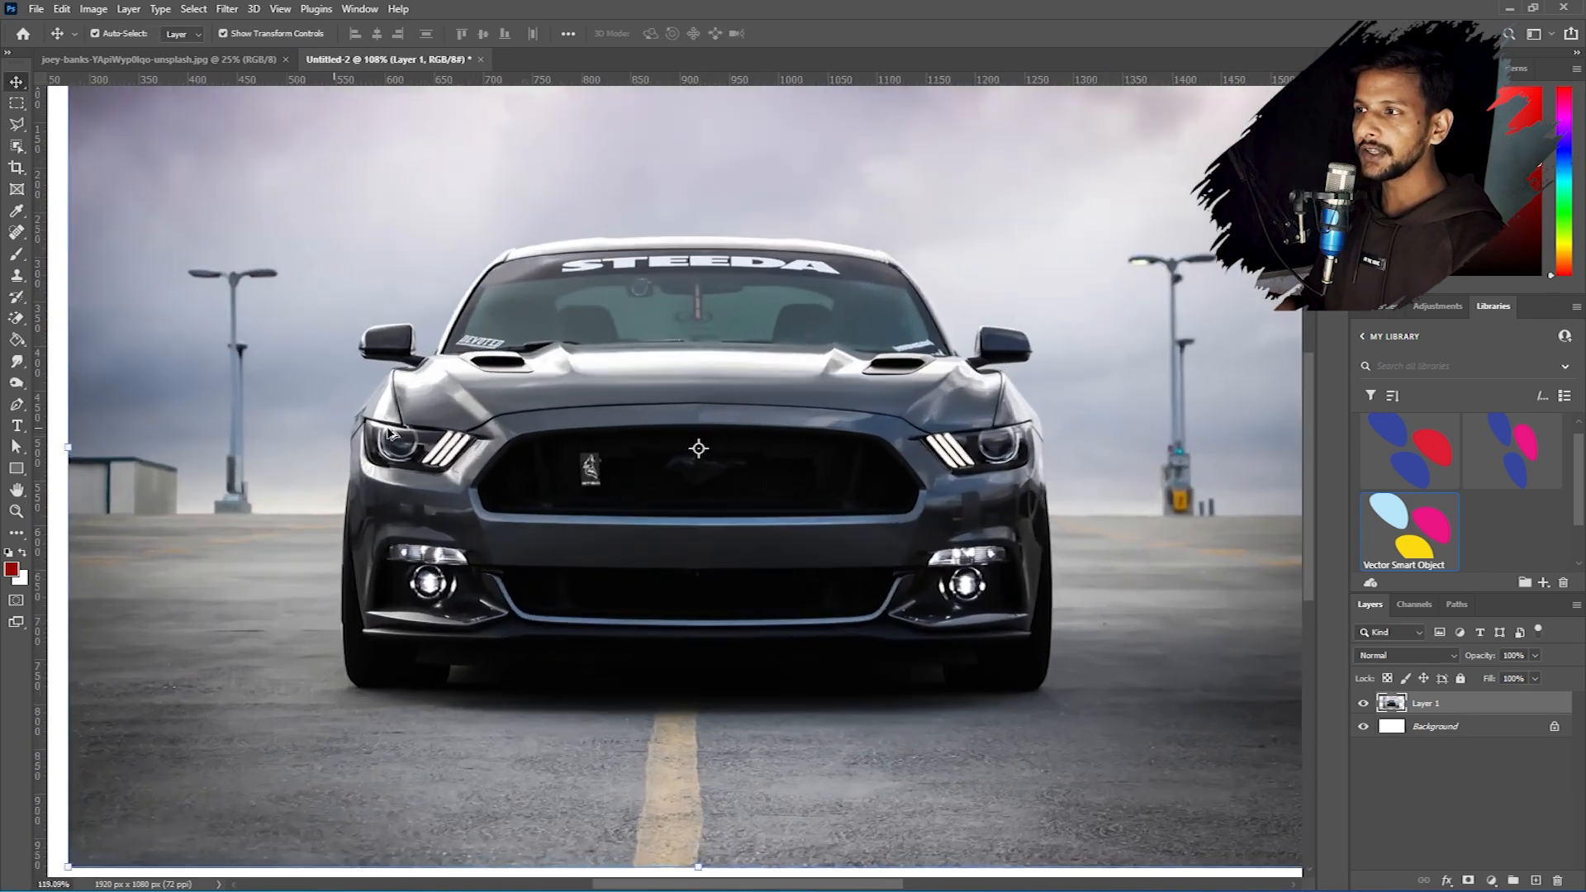
scroll(512, 462, down, 1)
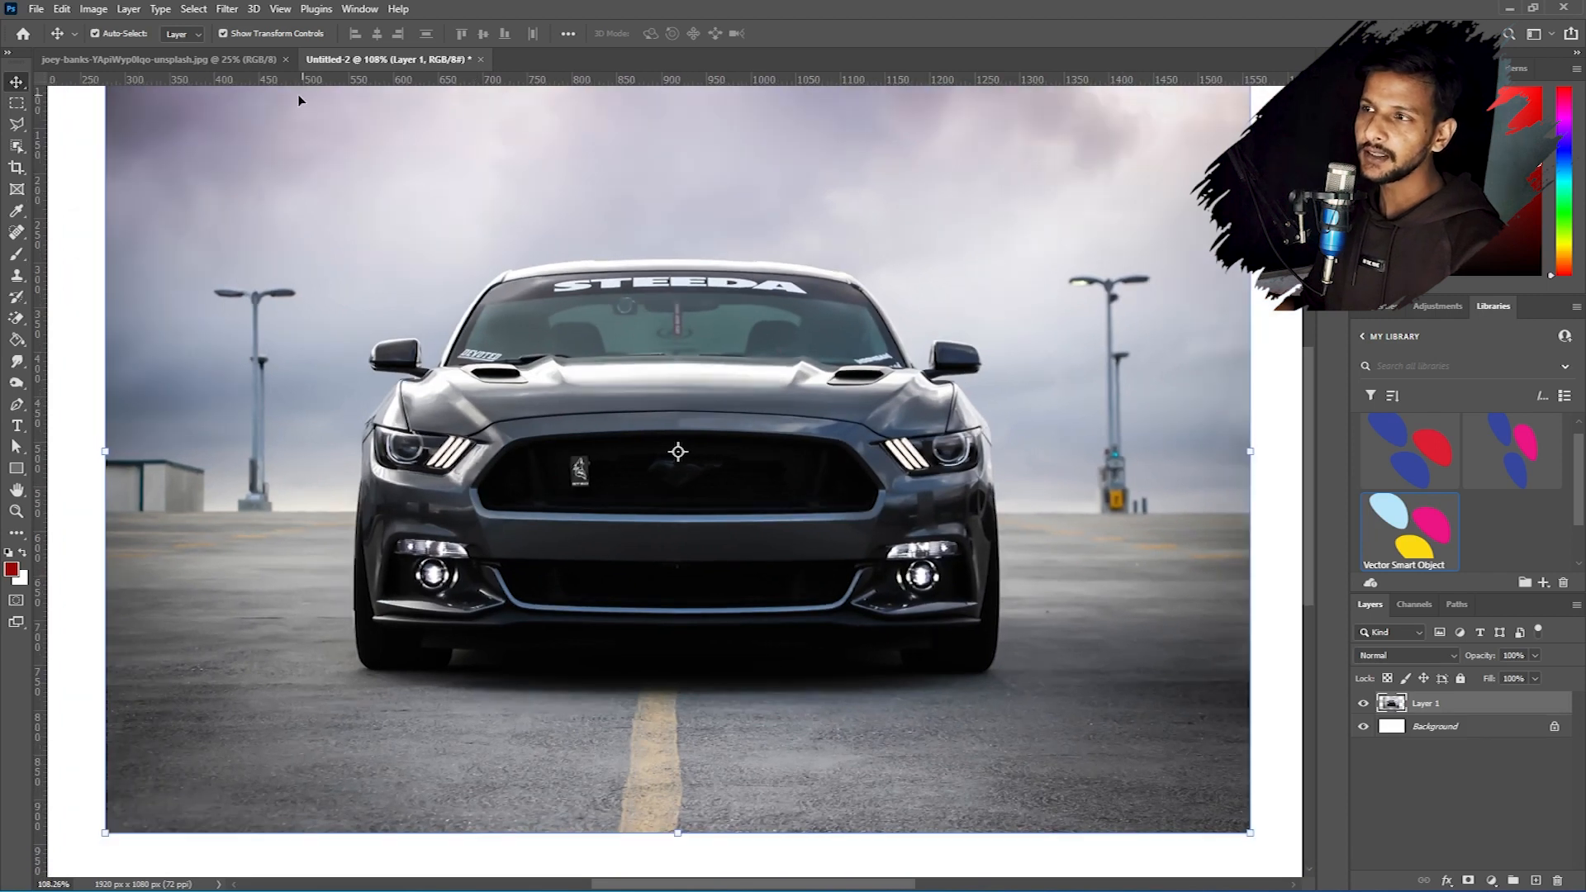
click(273, 60)
key(ctrl+a)
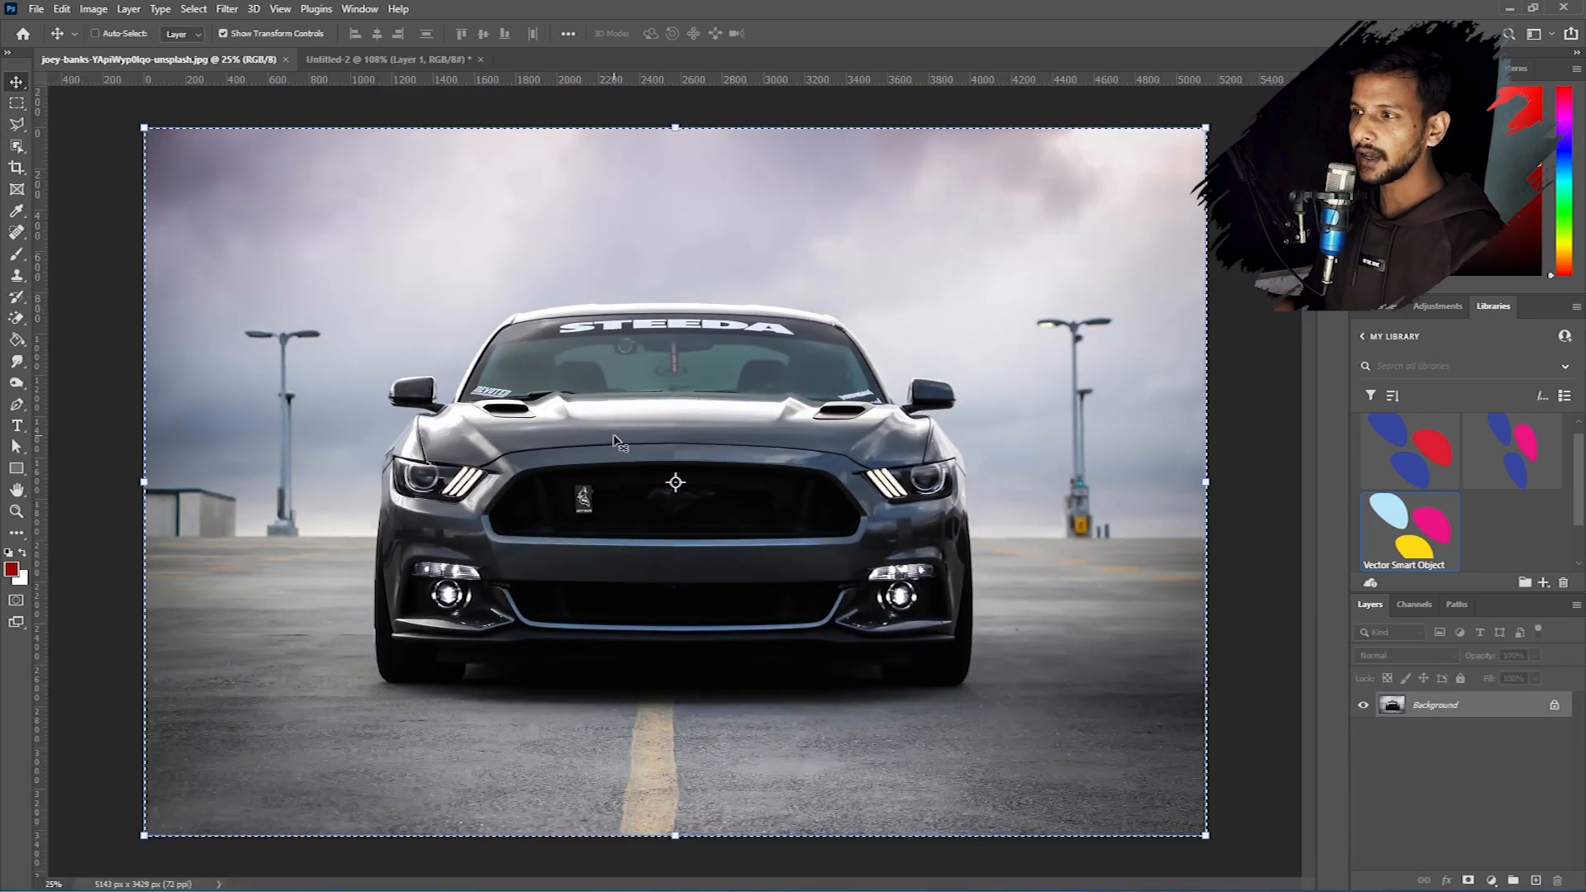
click(367, 60)
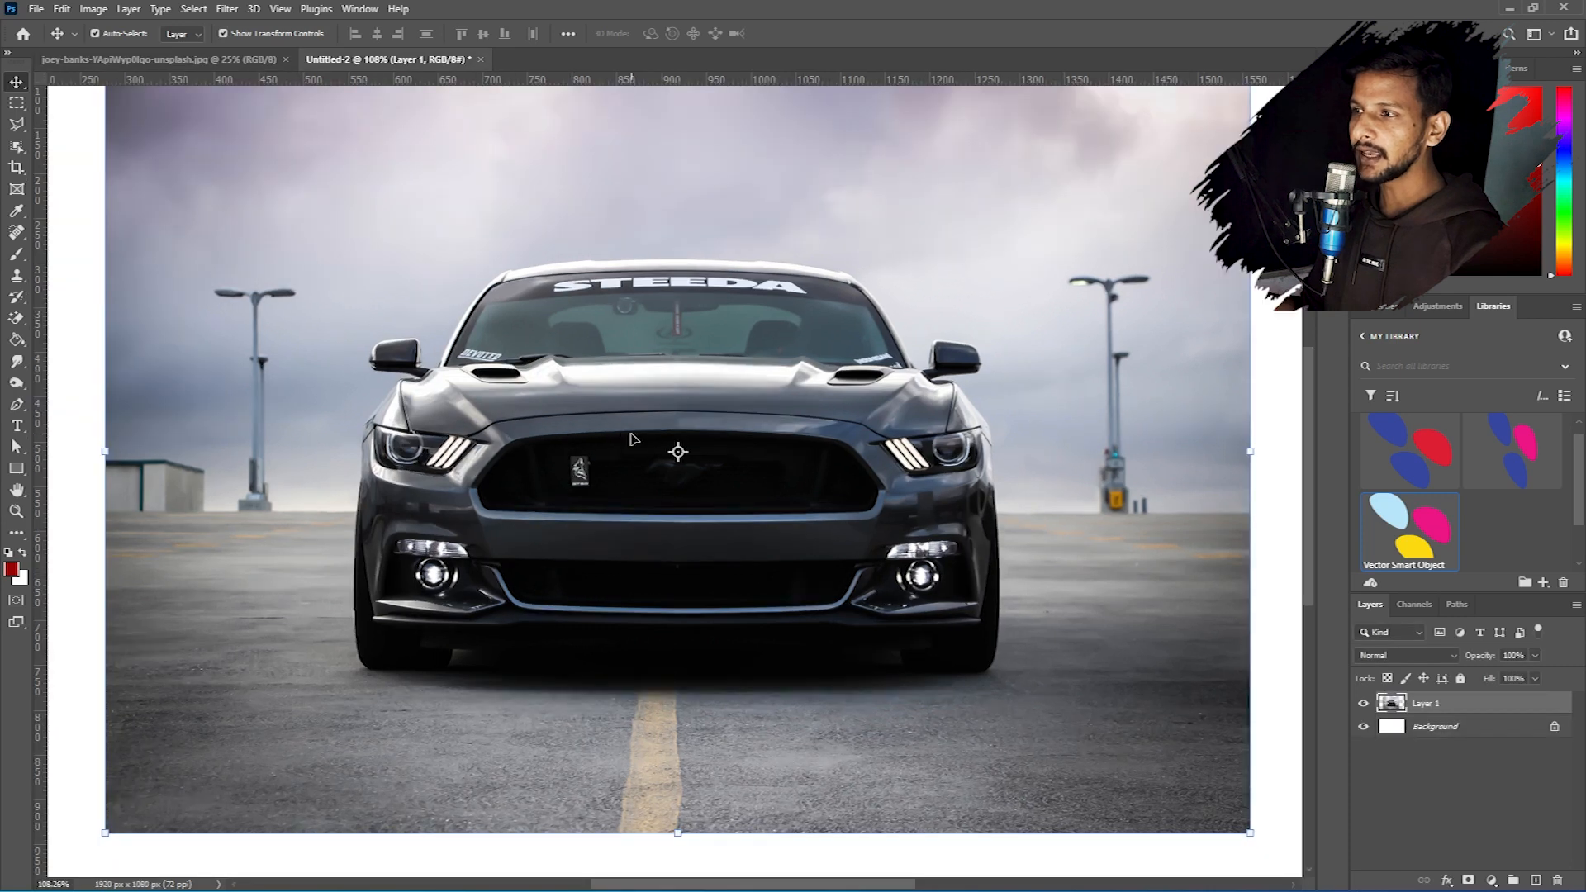
Scale the car photo layer back up to about 236% from its centre and commit the transform.
scroll(632, 437, down, 3)
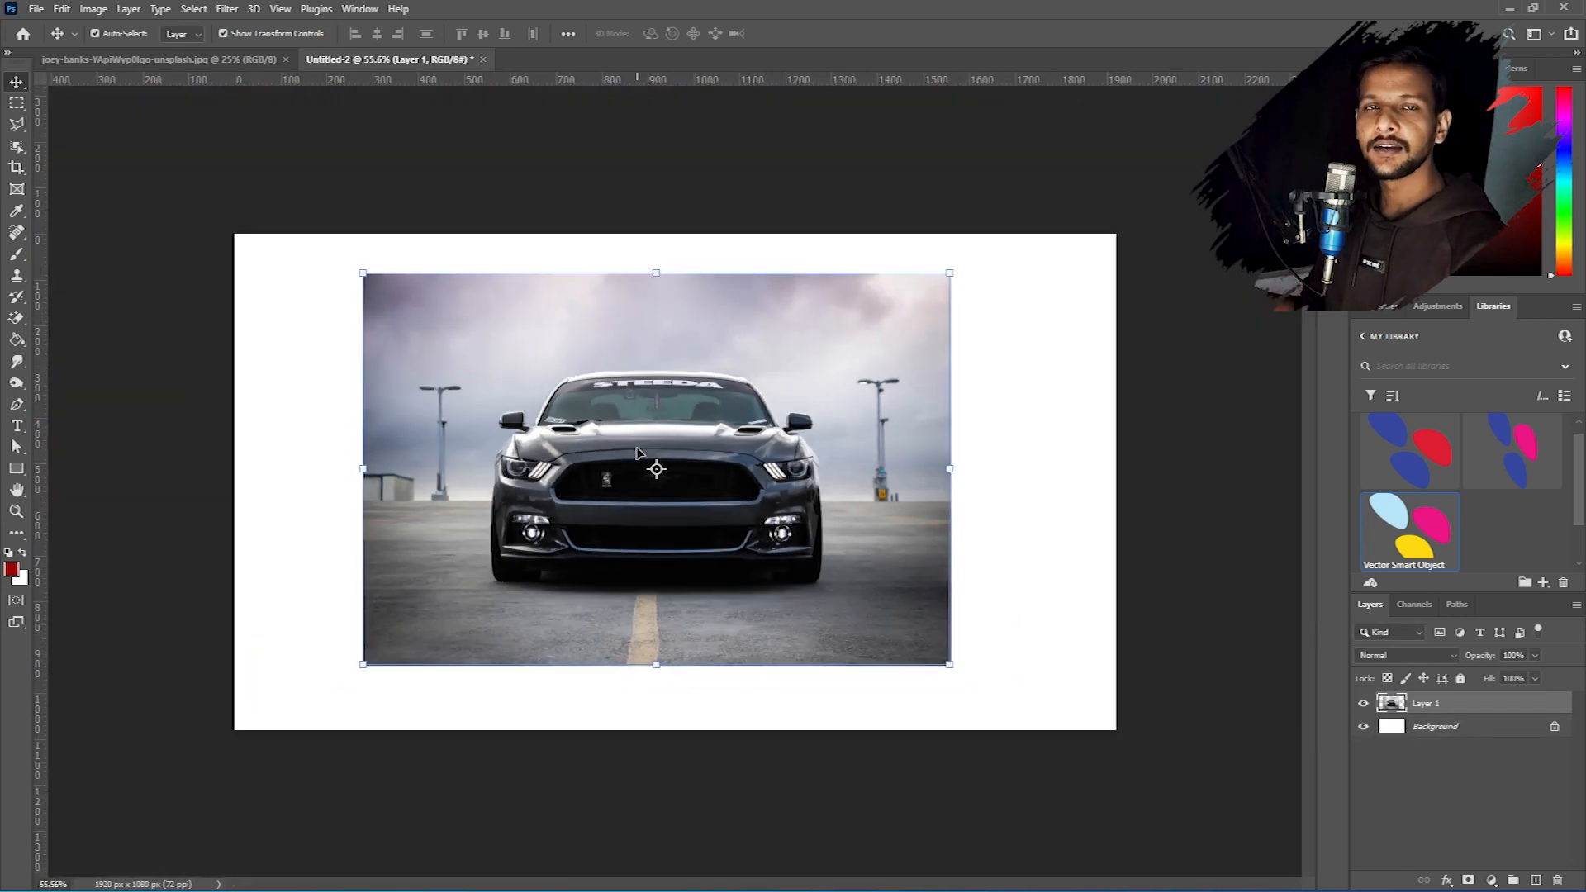
drag(949, 273, 1352, 4)
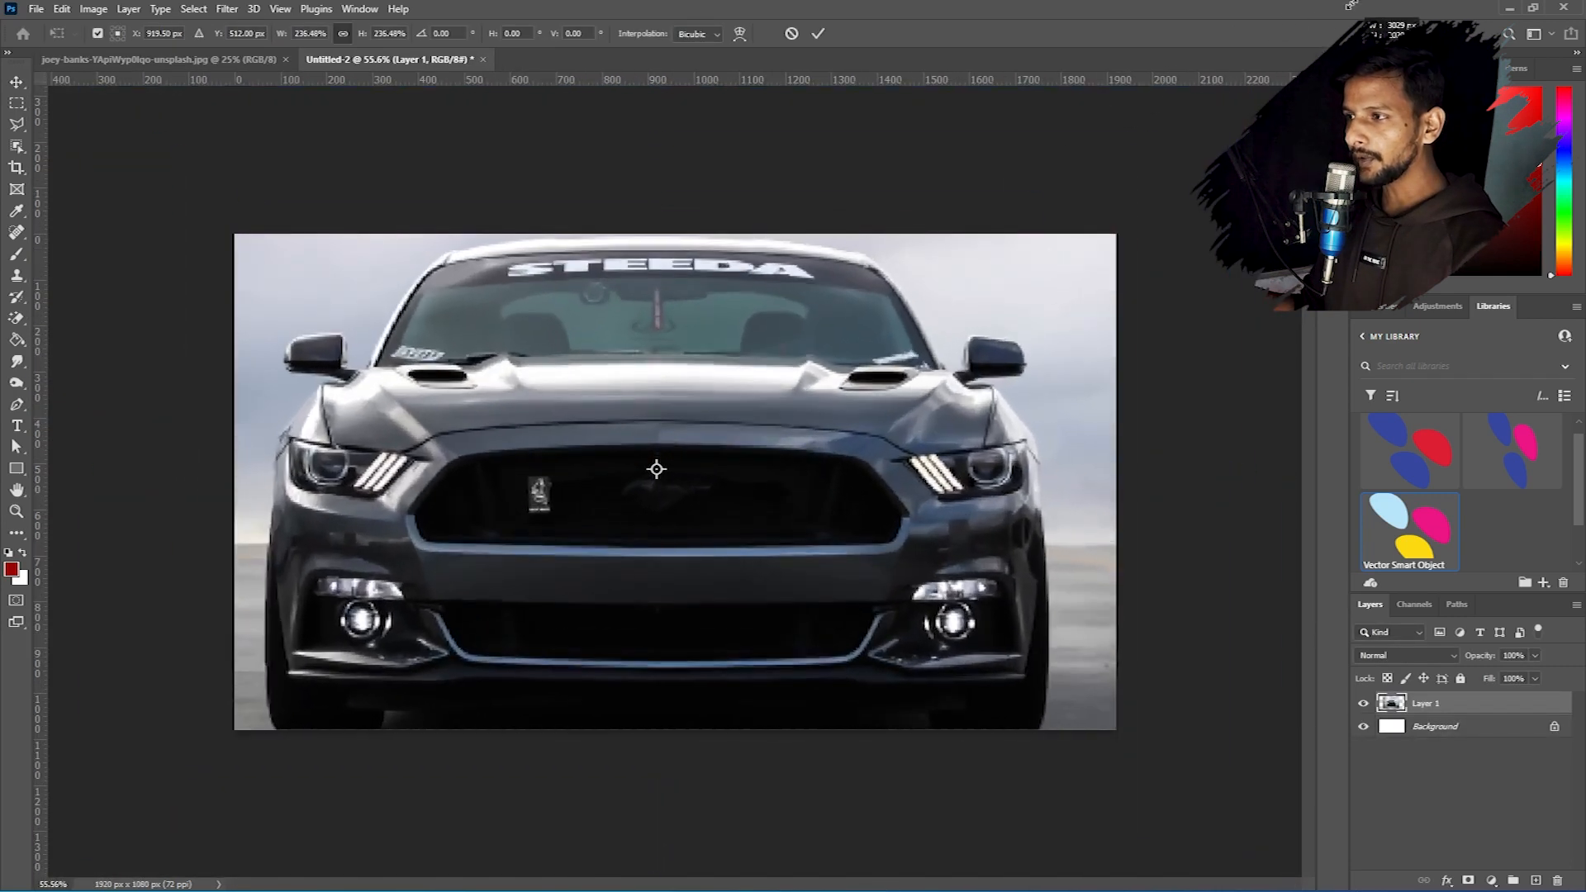
key(Return)
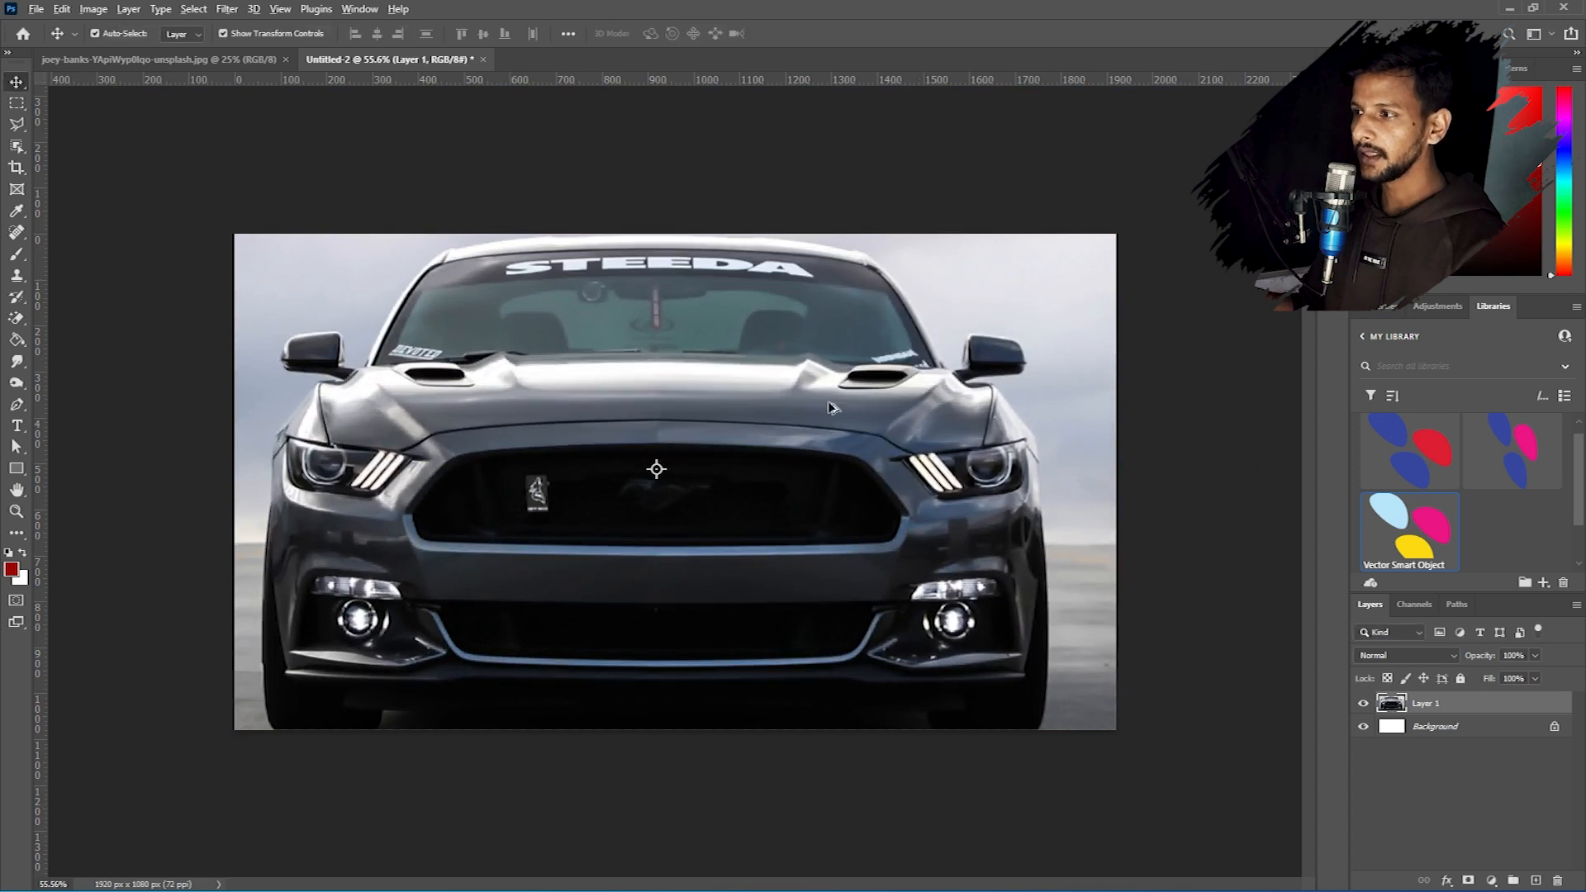
Inspect the enlarged car photo, and undo its enlargement, repositioning and reduction back to the size it was pasted at.
scroll(776, 339, up, 3)
scroll(636, 465, down, 5)
key(ctrl+z)
key(ctrl+z)
key(ctrl+z)
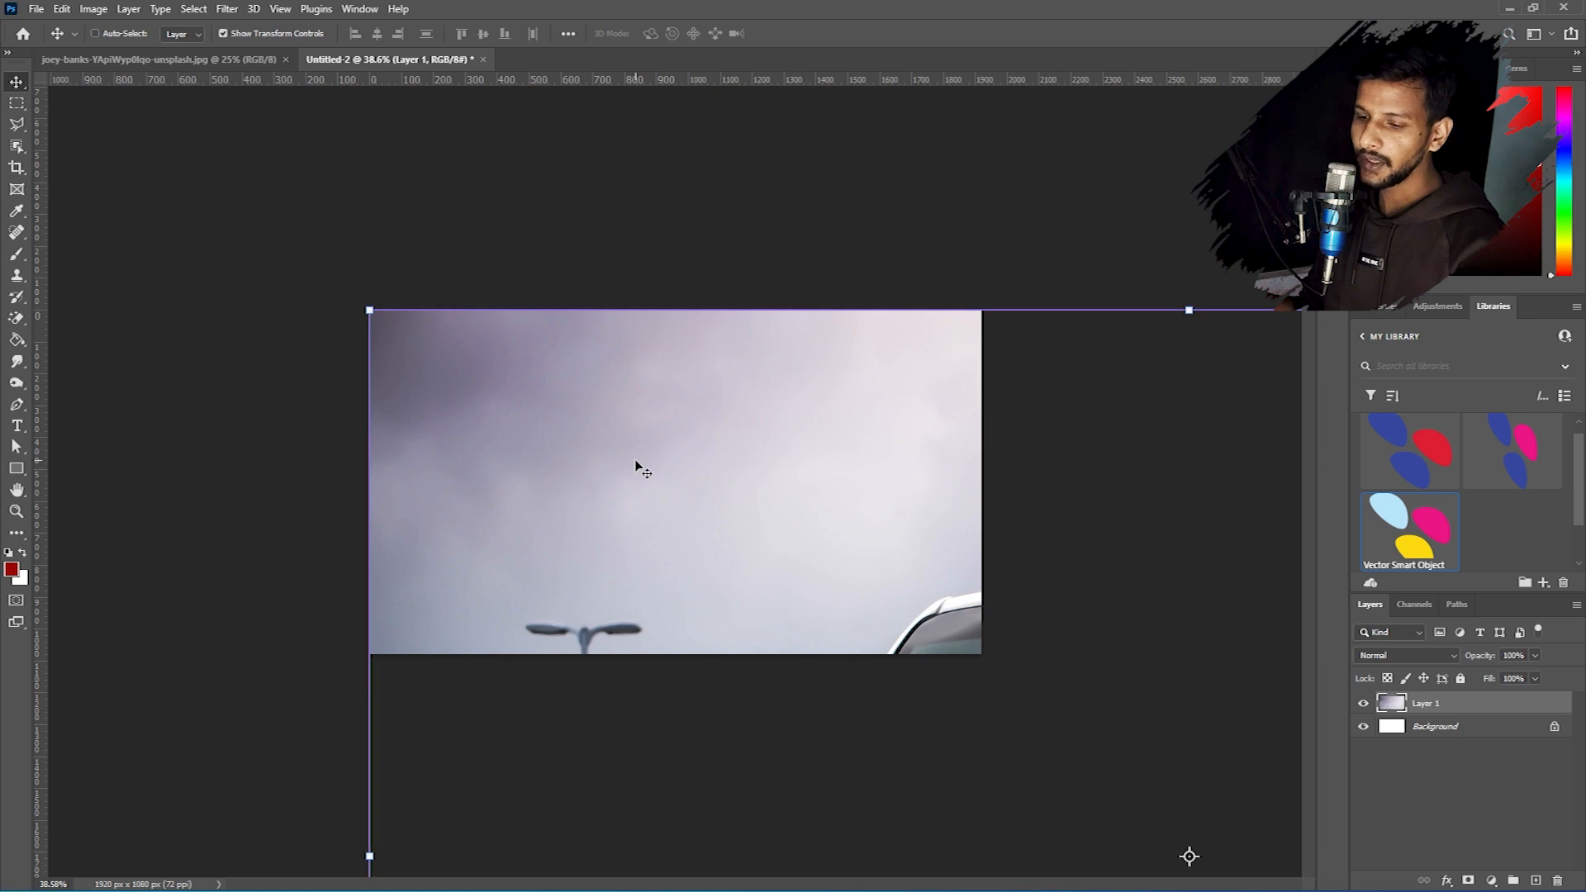
Scale the car photo down to about 9.1%, centre it on the canvas, and commit the transform.
scroll(598, 432, down, 2)
scroll(602, 432, down, 4)
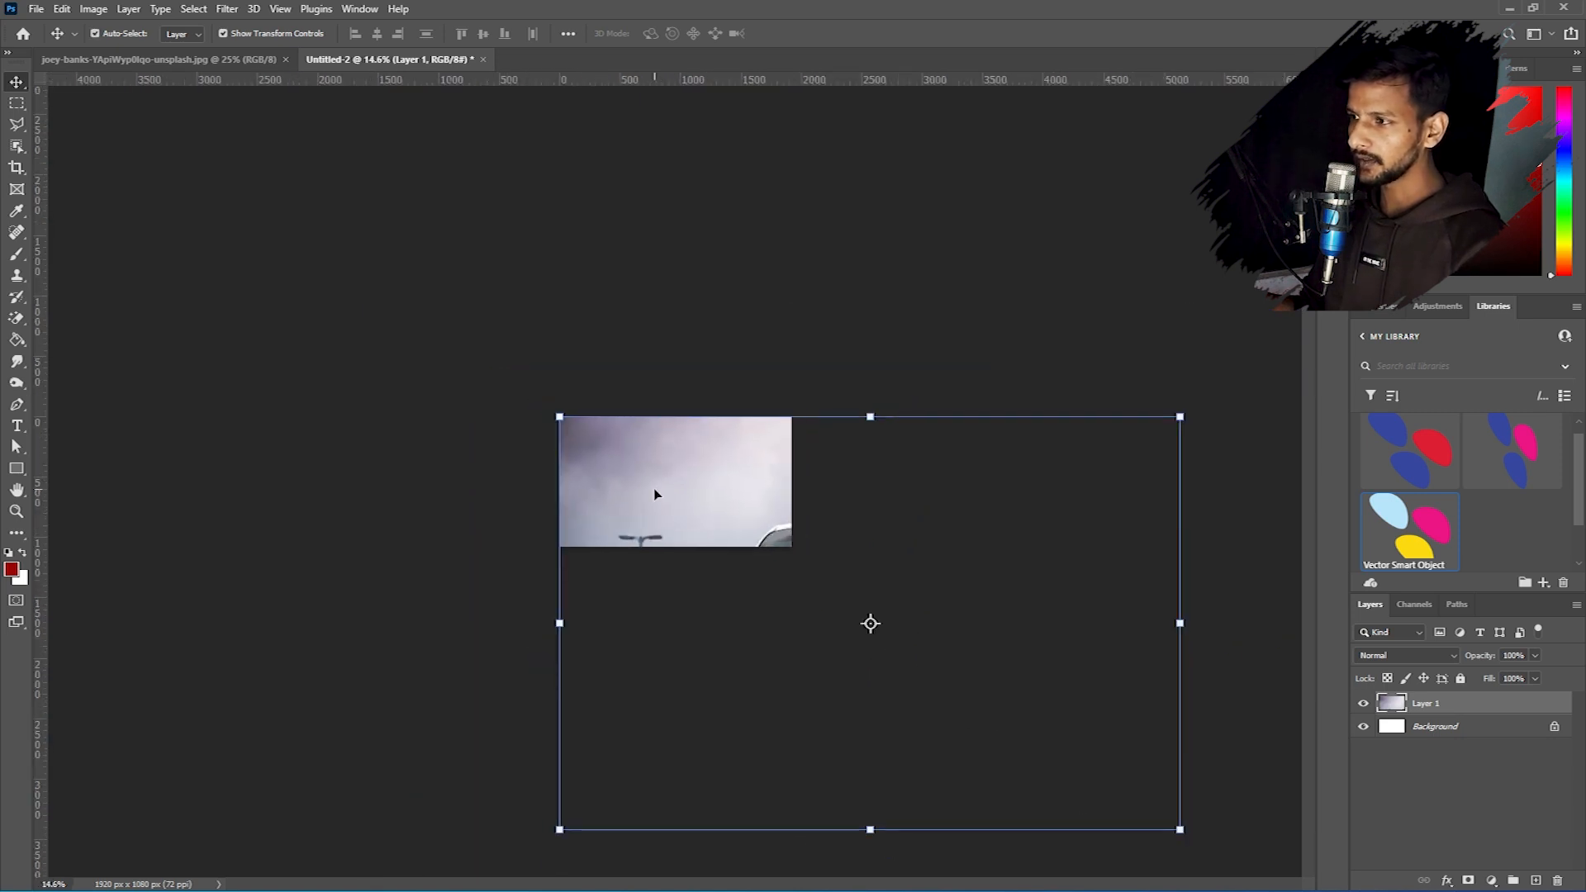
drag(1056, 744, 632, 461)
scroll(632, 471, up, 2)
scroll(622, 473, up, 4)
drag(447, 305, 764, 475)
key(Return)
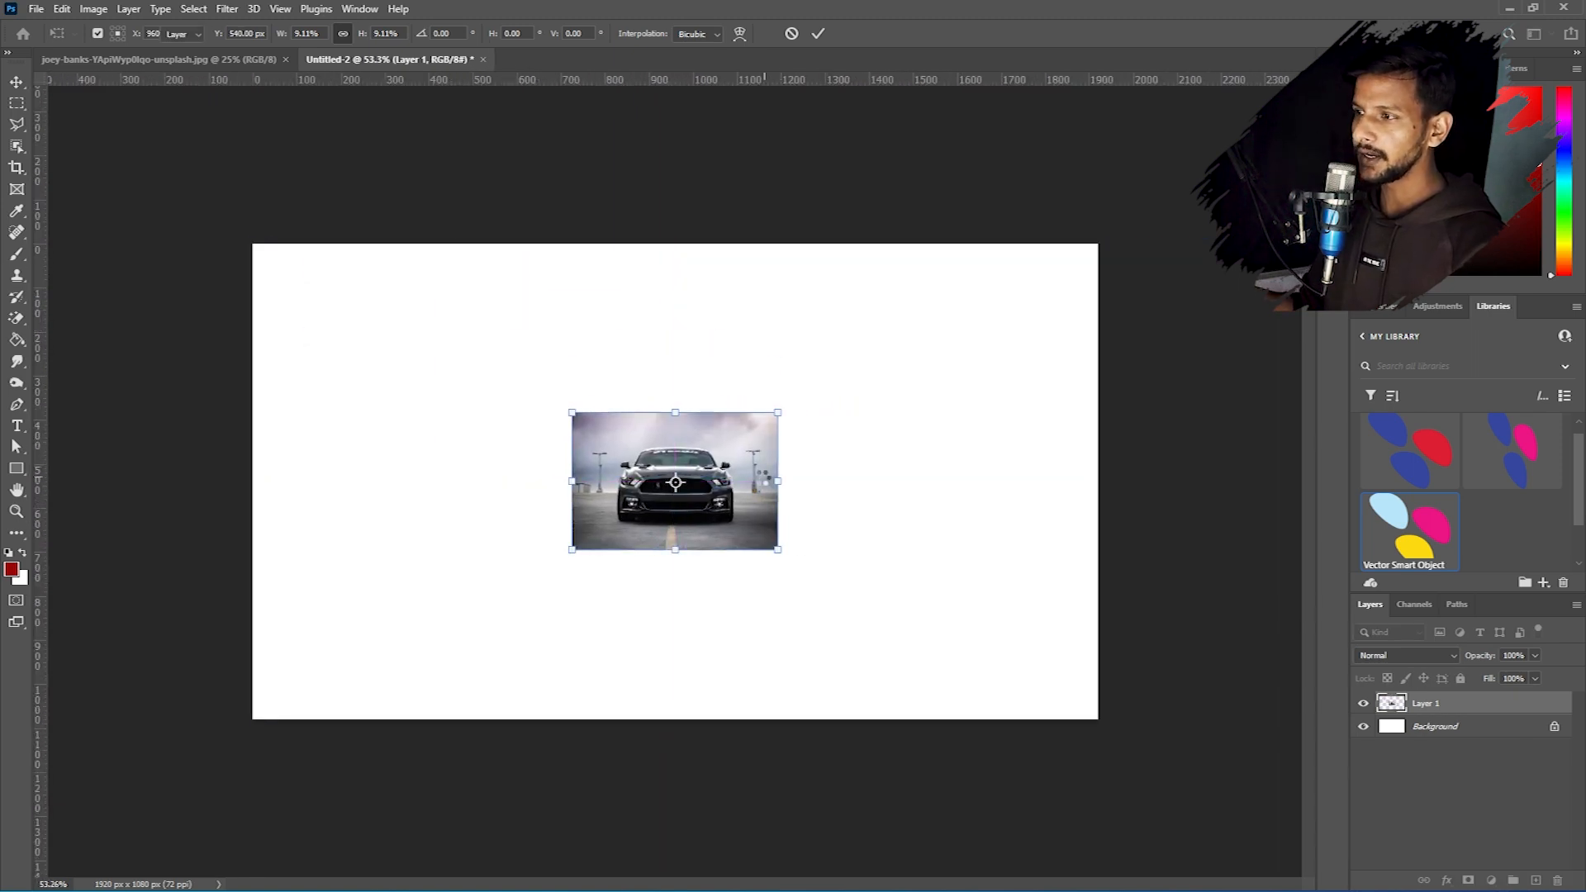
Scale the car photo back up from its centre to nearly the canvas width and inspect its sharpness.
drag(778, 413, 1074, 195)
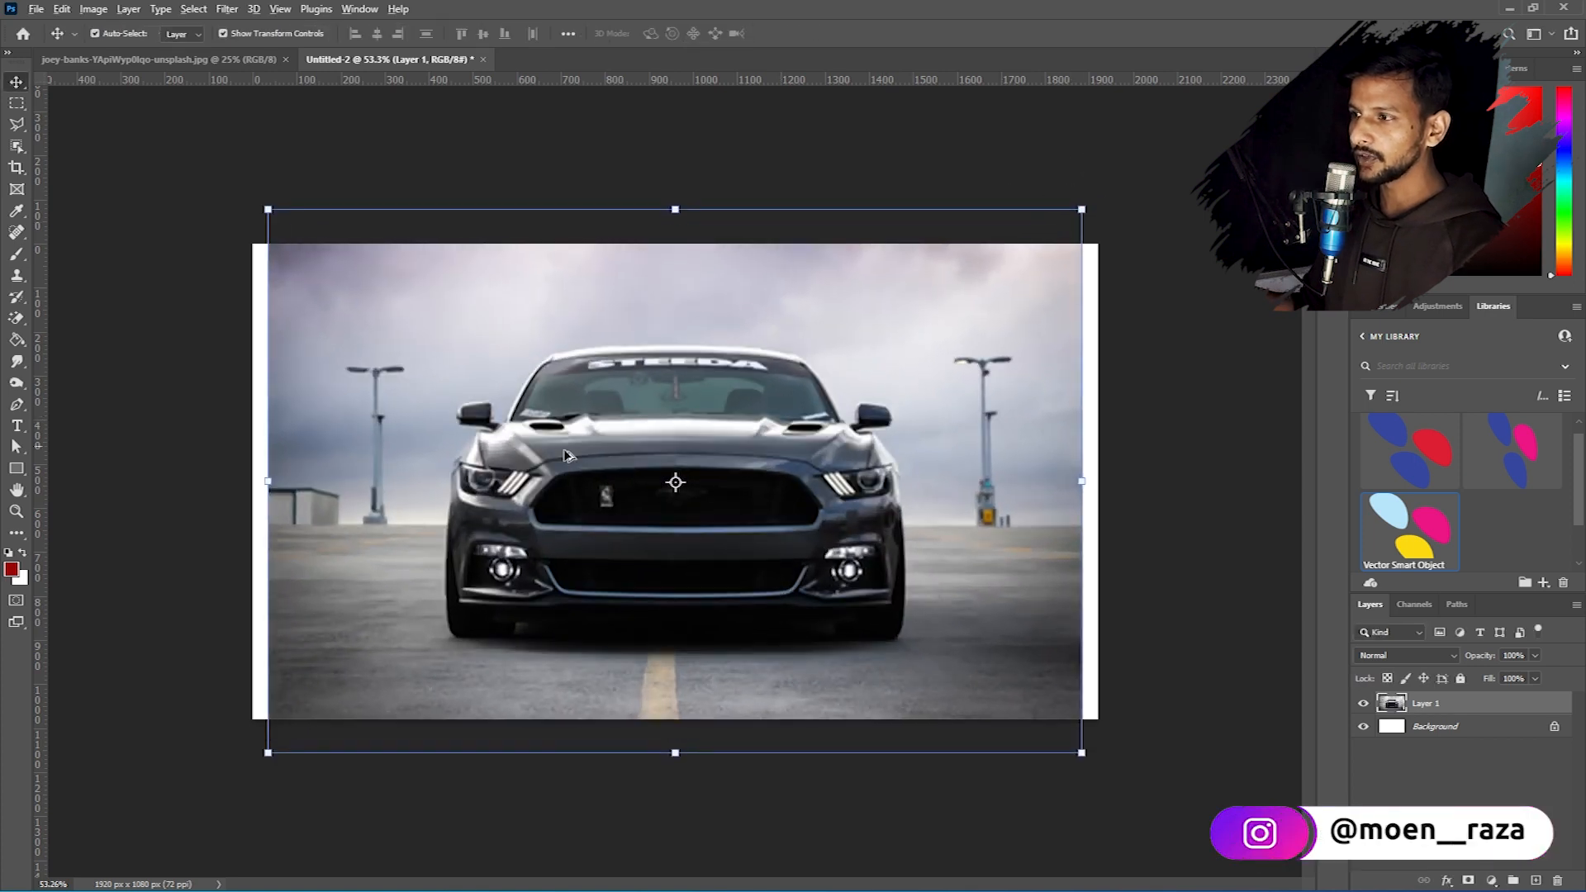
scroll(547, 472, up, 3)
scroll(550, 473, down, 2)
scroll(545, 471, up, 1)
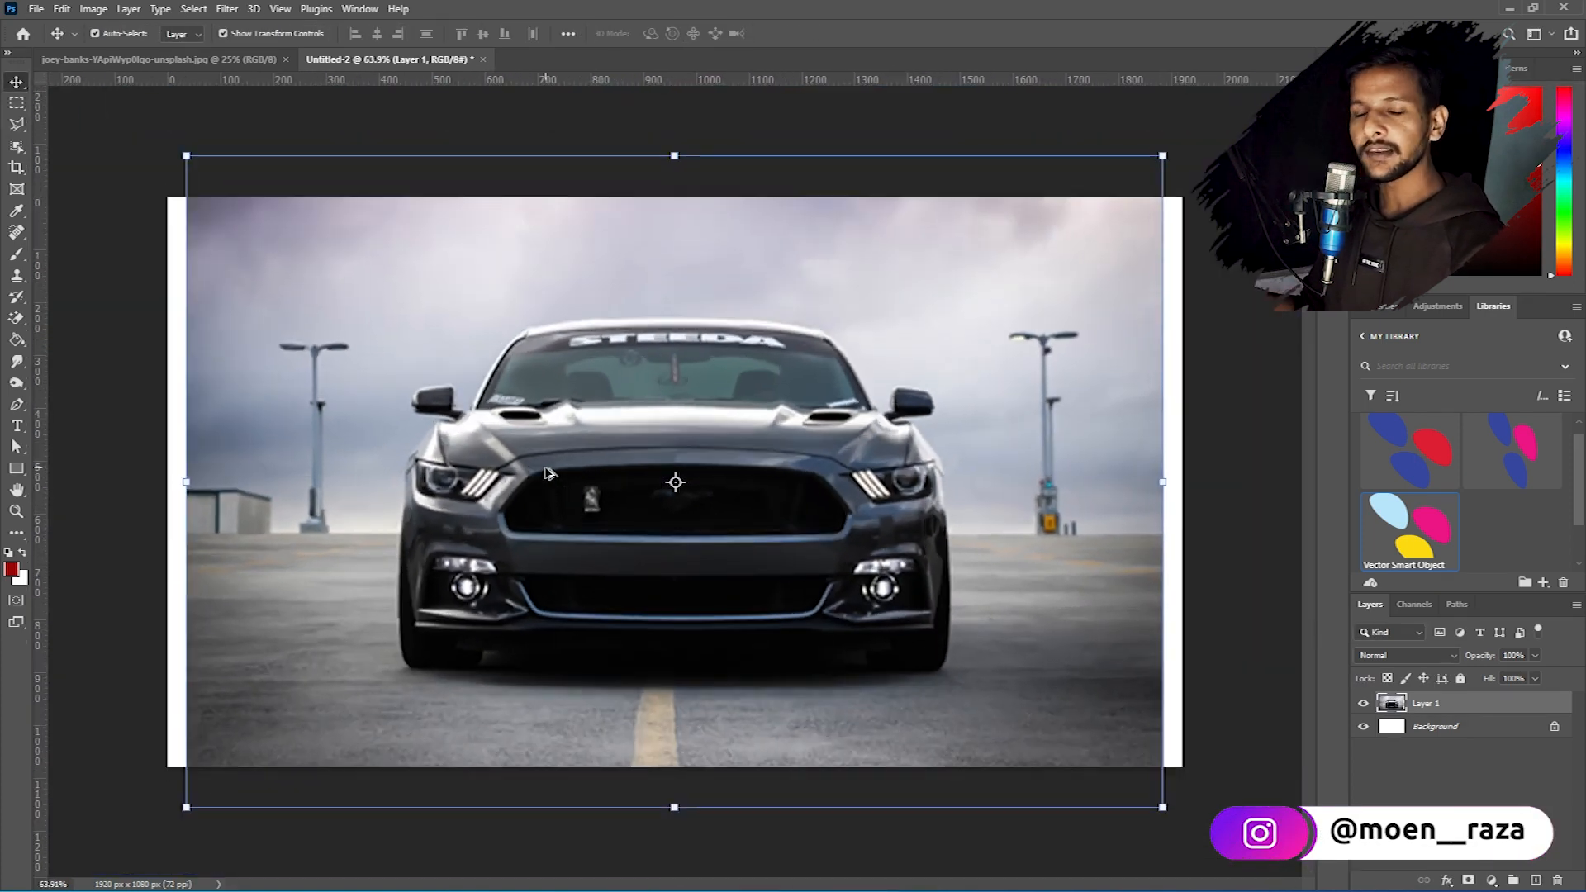
Undo the car photo's last enlargement and the reduction before it.
key(ctrl+z)
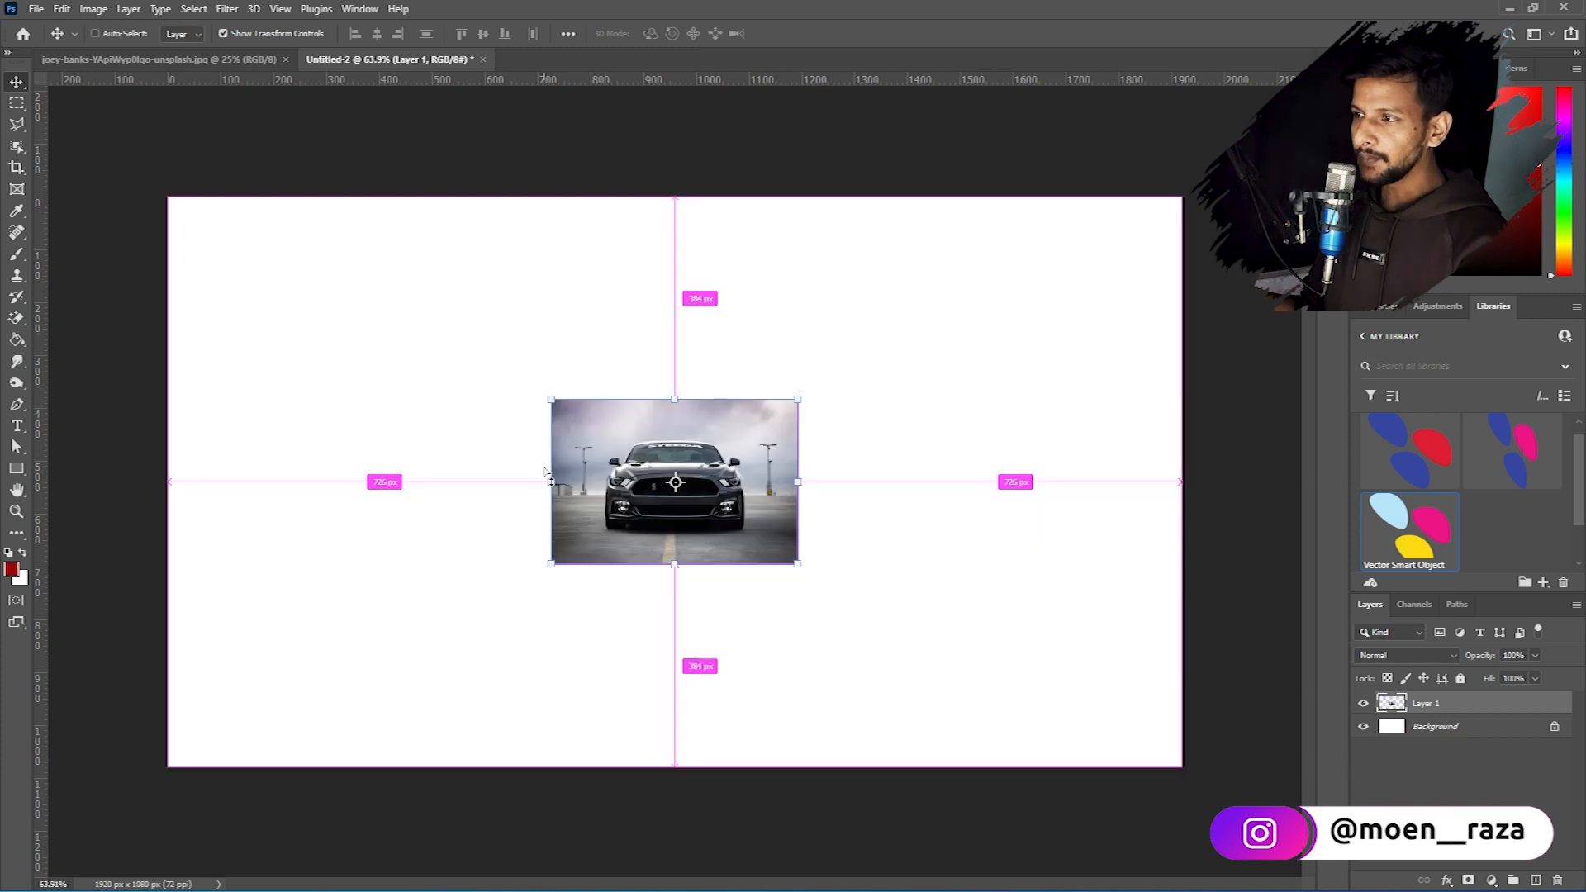
key(ctrl+z)
scroll(484, 438, down, 3)
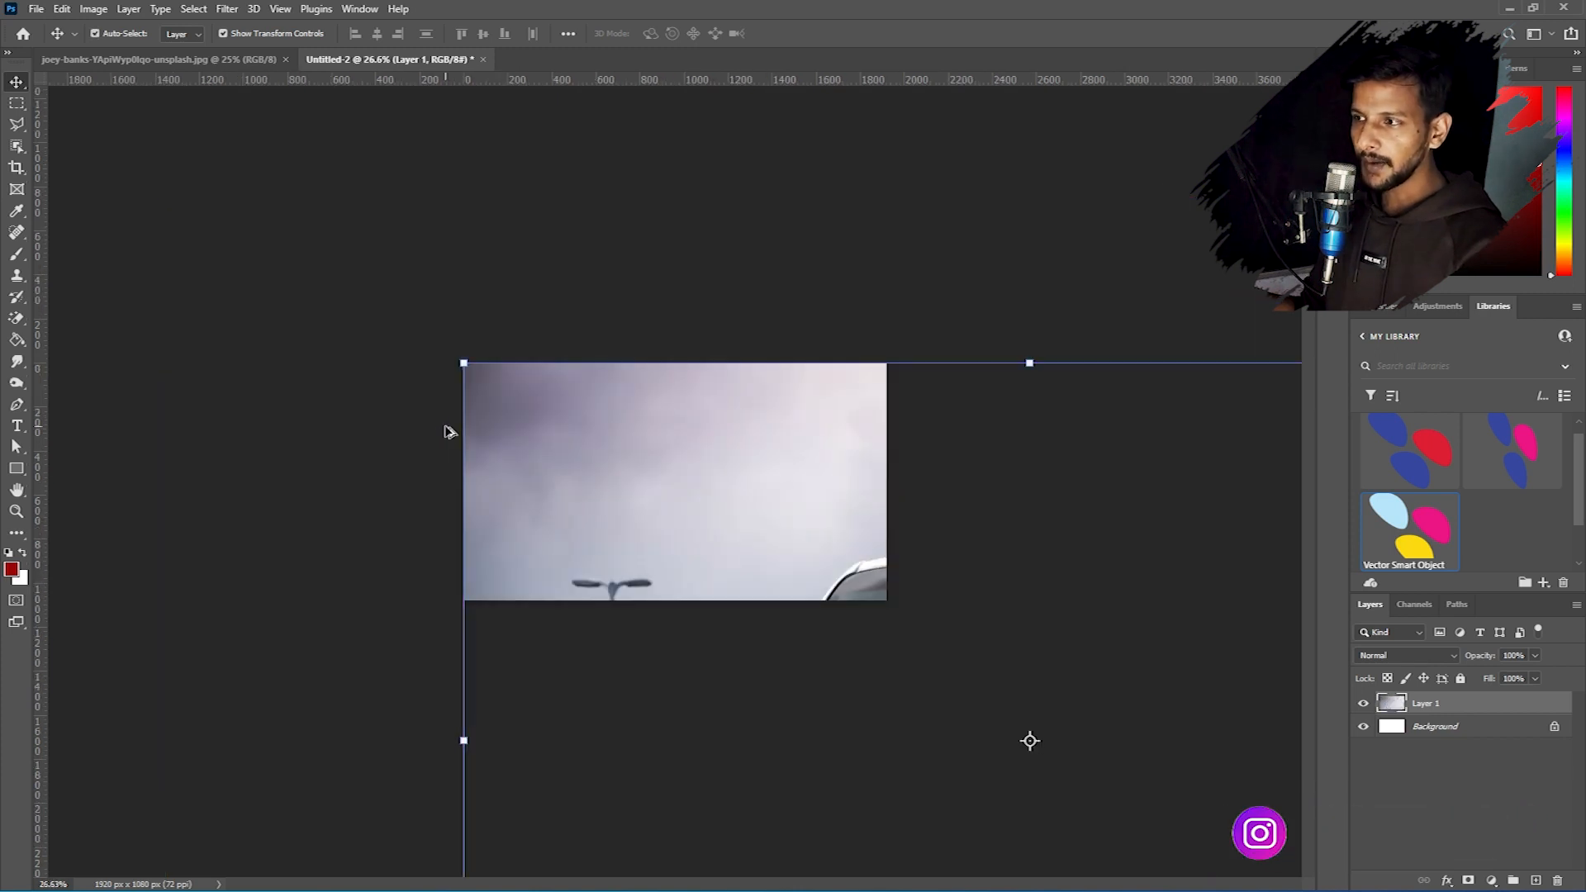
Scale the car photo down to about a quarter of the canvas width, centre it on the canvas, and commit the transform.
scroll(481, 446, down, 2)
scroll(531, 458, down, 2)
scroll(777, 552, up, 3)
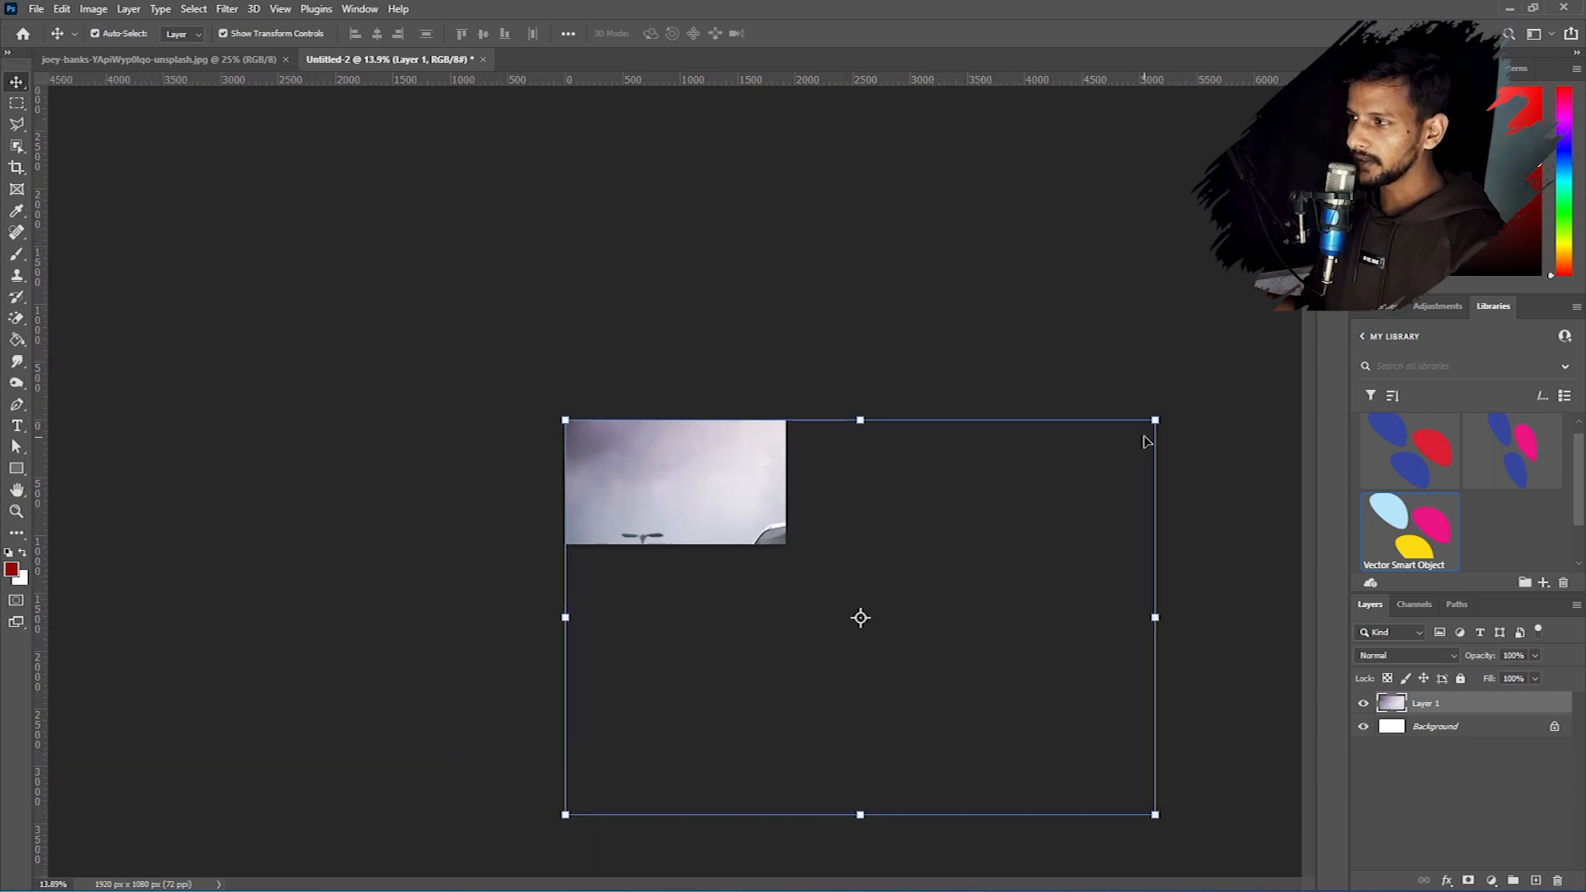
drag(1156, 816, 702, 573)
scroll(656, 498, up, 2)
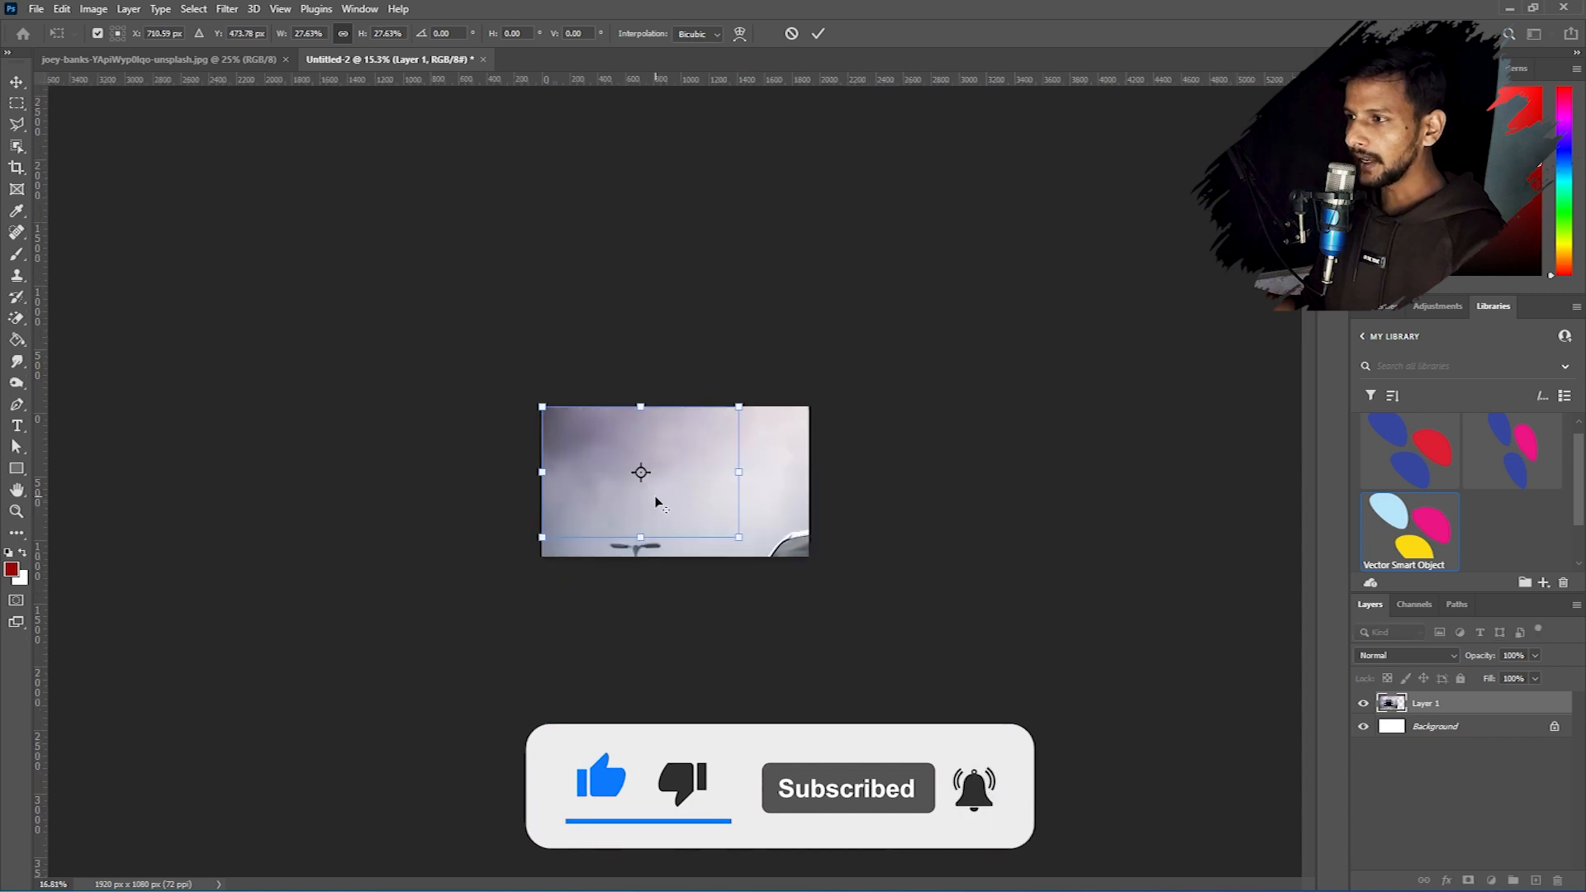
scroll(656, 499, up, 8)
drag(812, 318, 715, 465)
key(Return)
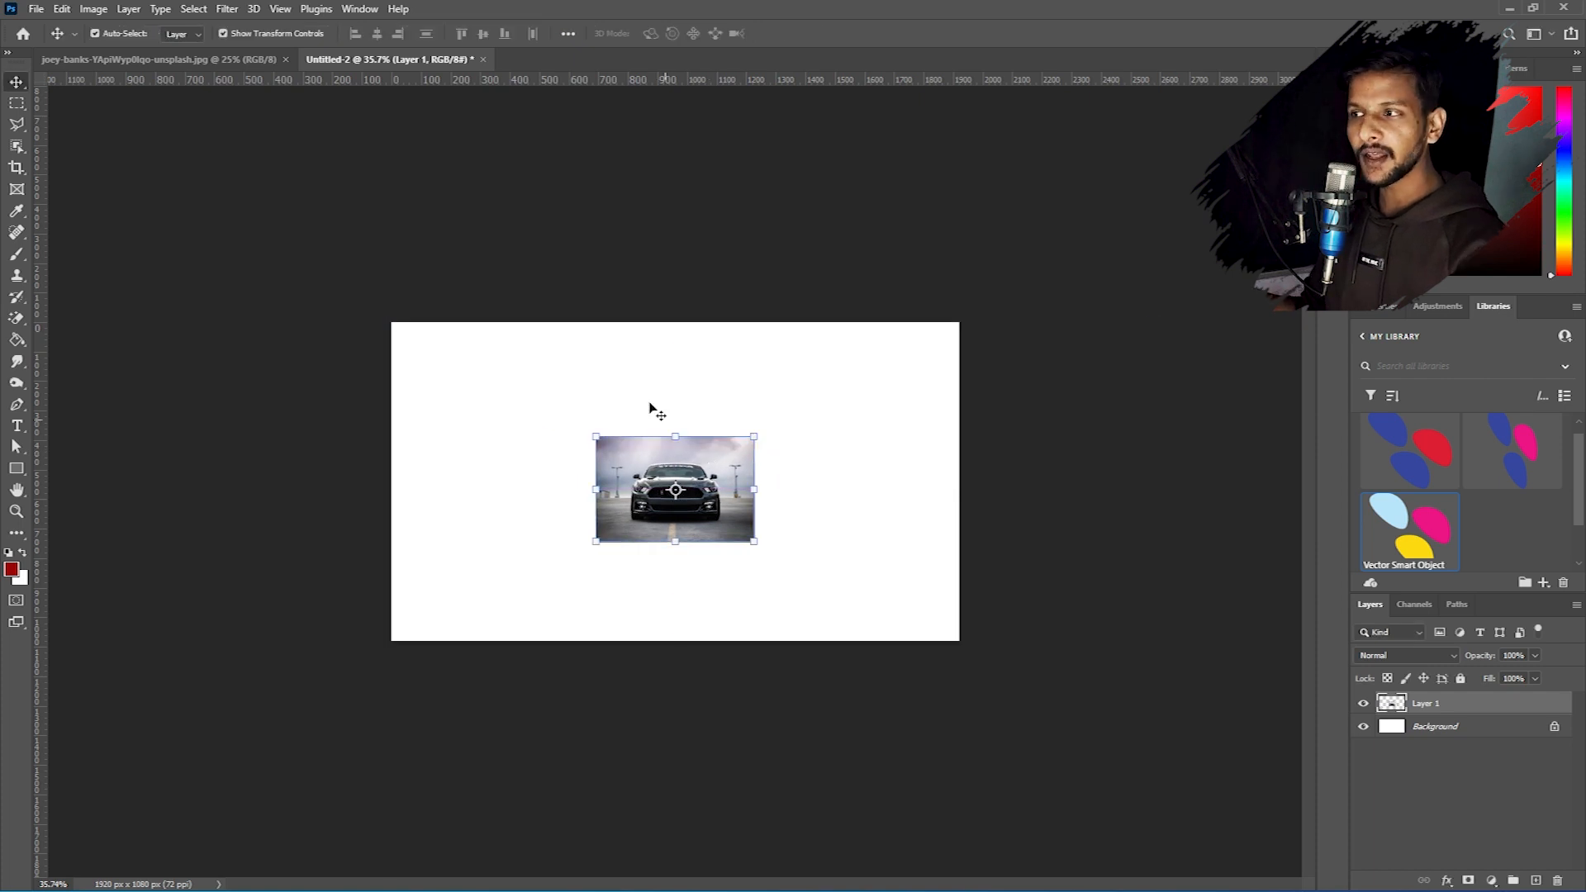
Enlarge the car photo layer from its centre beyond the canvas edges, commit the transform, and inspect its sharpness up close.
click(578, 244)
click(1387, 705)
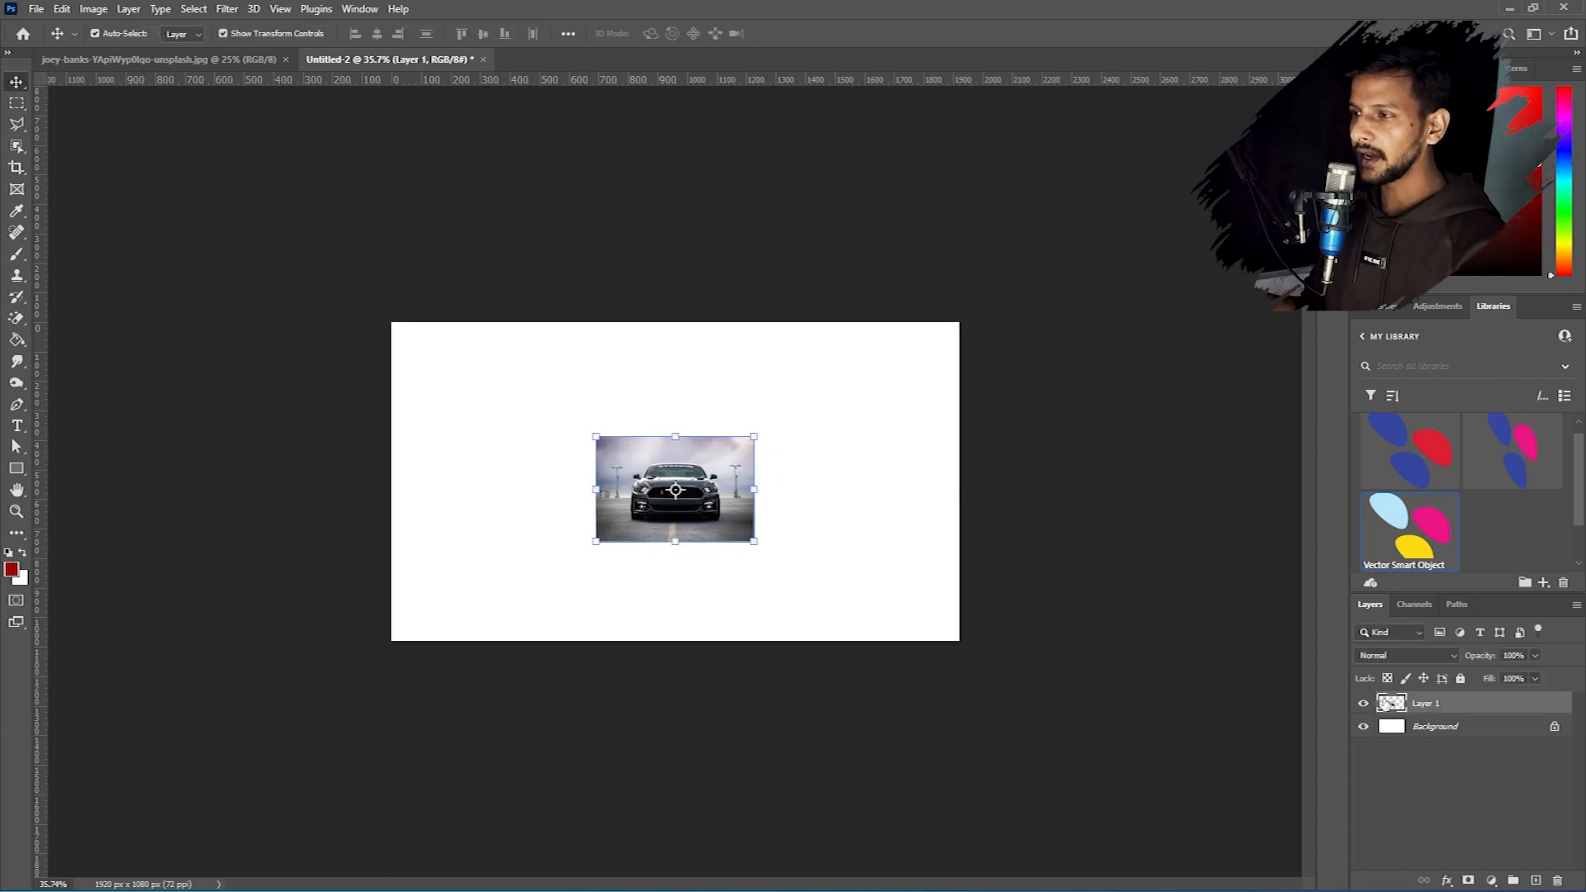
drag(752, 436, 1099, 213)
key(Return)
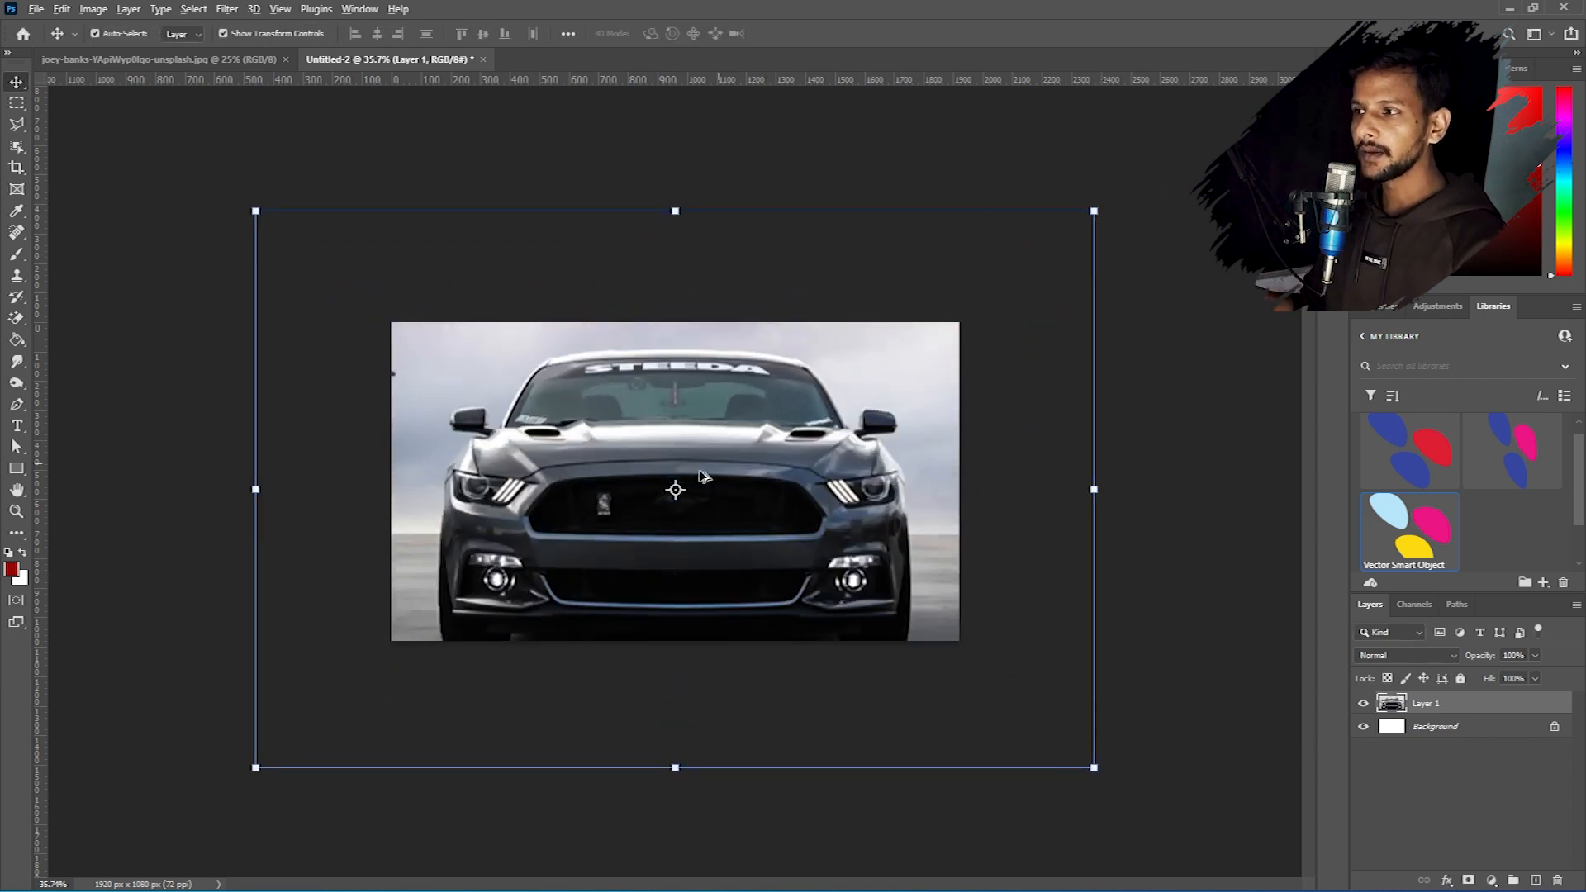
scroll(701, 477, up, 5)
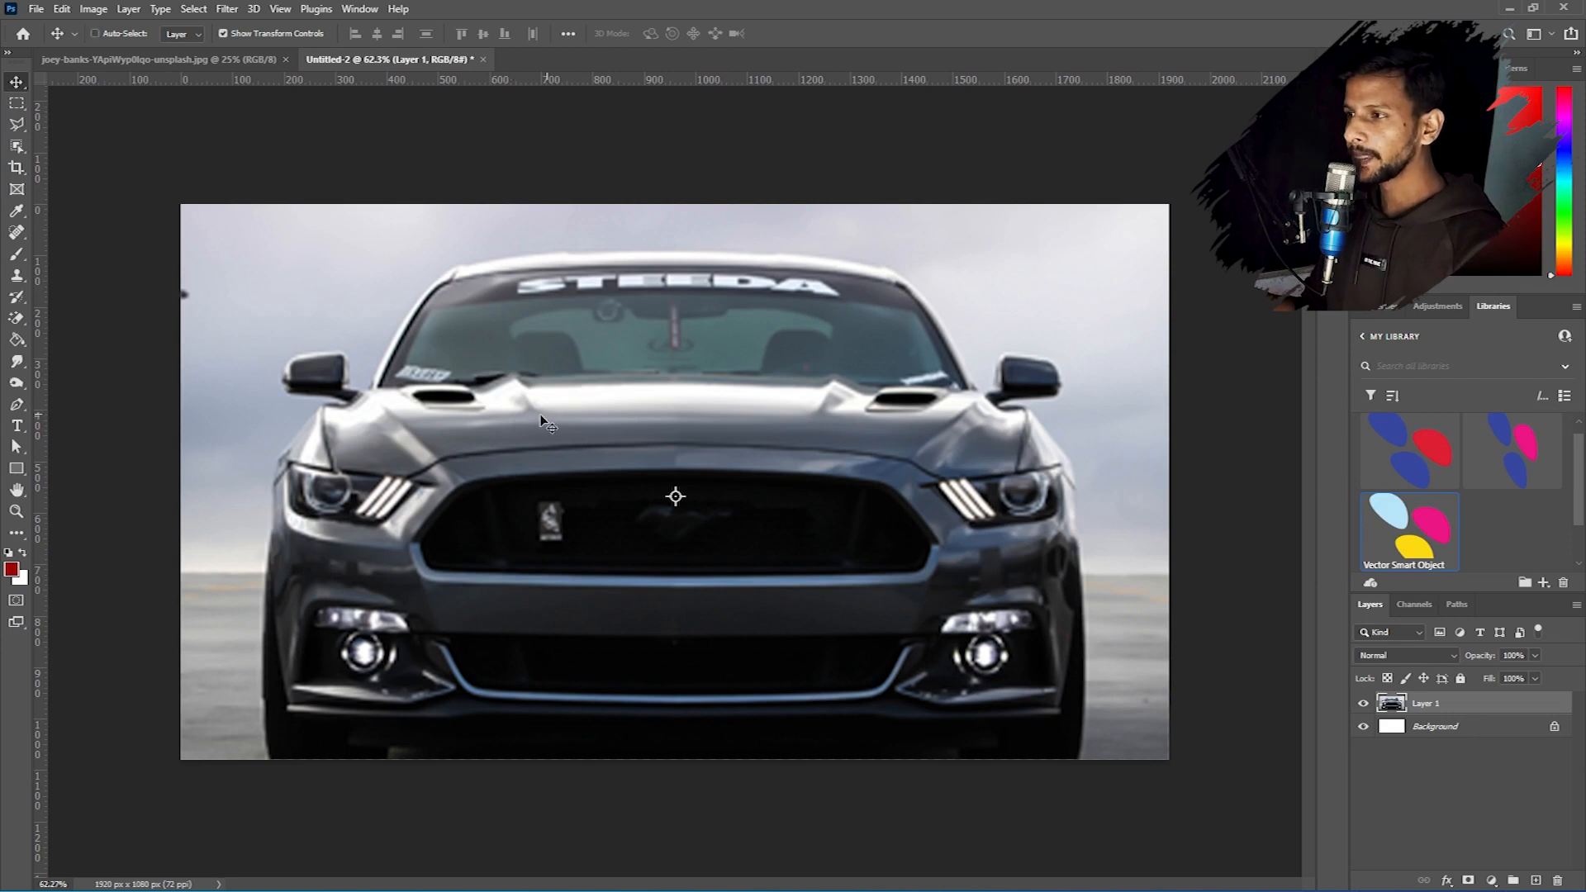
Undo the last enlargement and delete the car photo layer from Untitled-2.
key(ctrl+z)
scroll(600, 423, down, 6)
scroll(600, 425, up, 5)
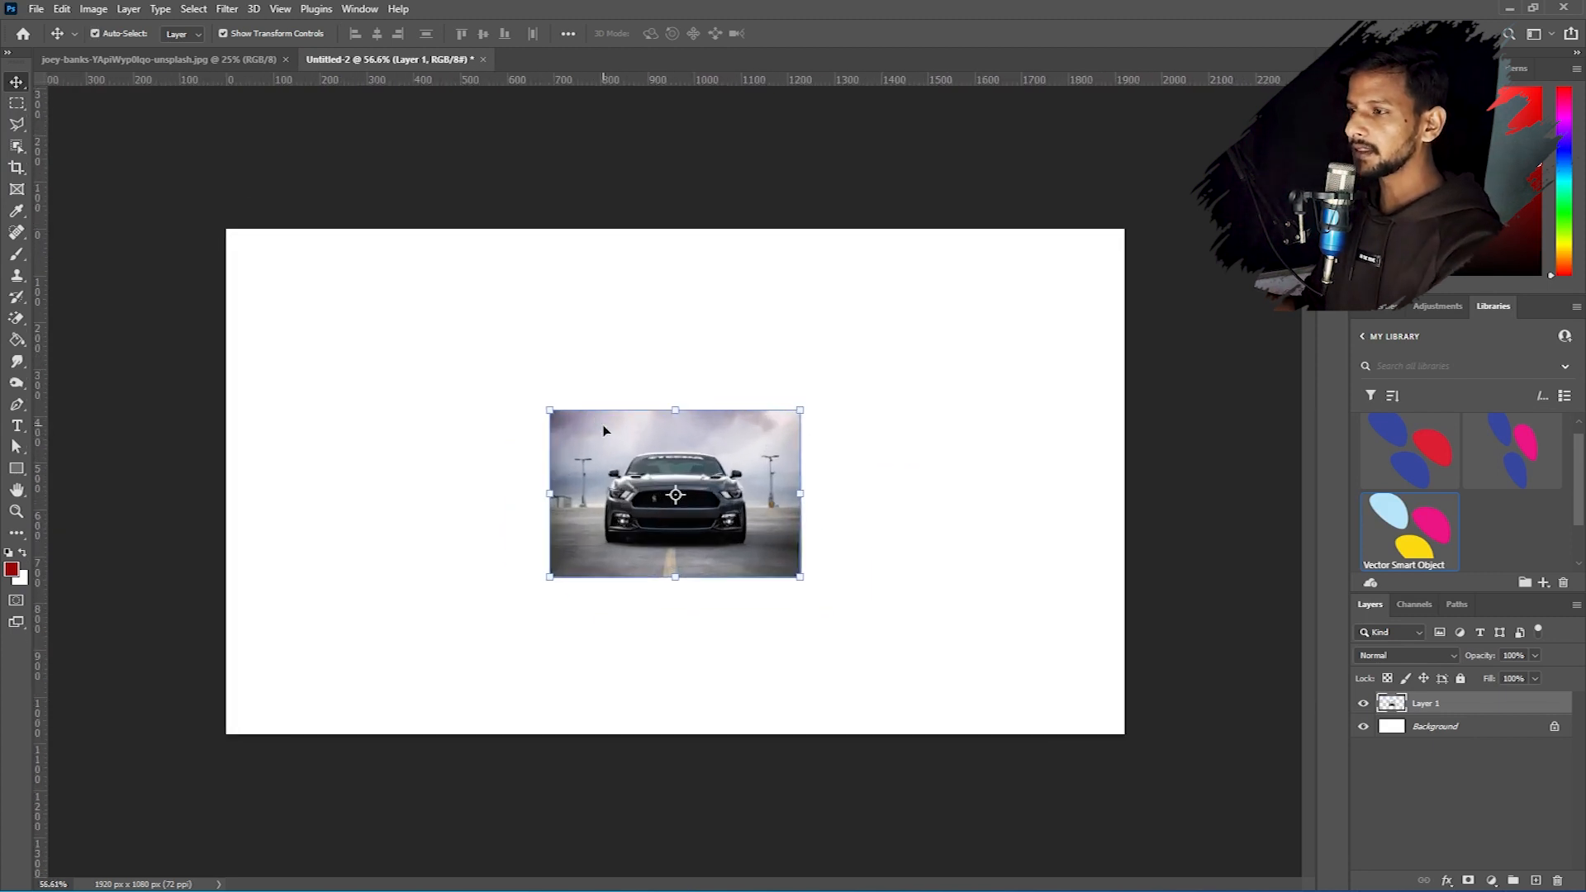
key(Delete)
Copy the entire photo from the original car document and paste it into Untitled-2 as a new layer.
click(236, 65)
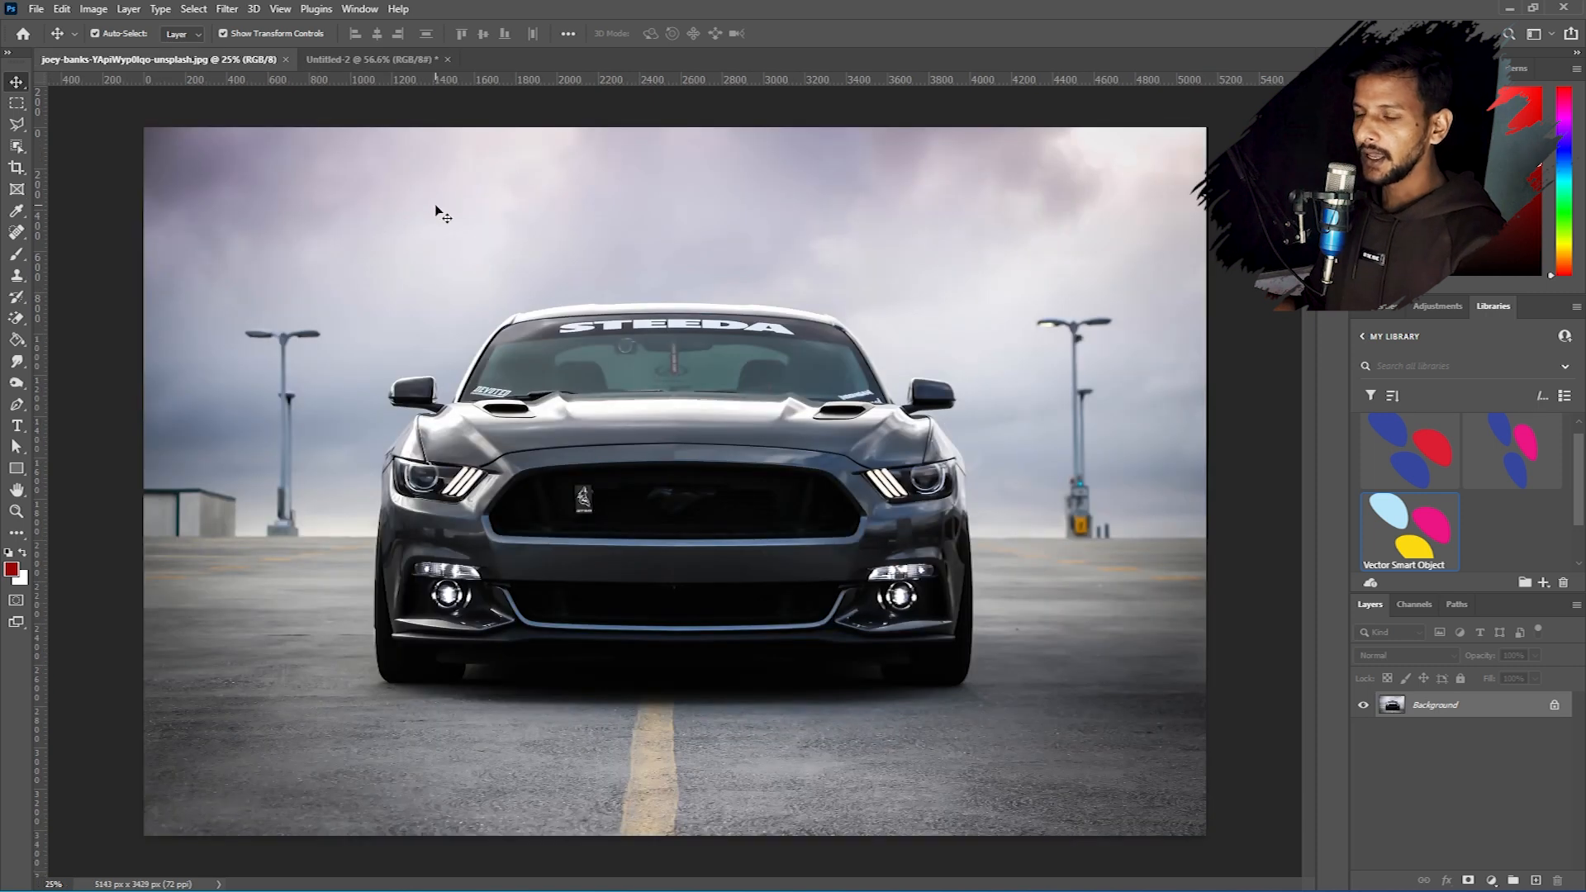
key(ctrl+a)
key(ctrl+c)
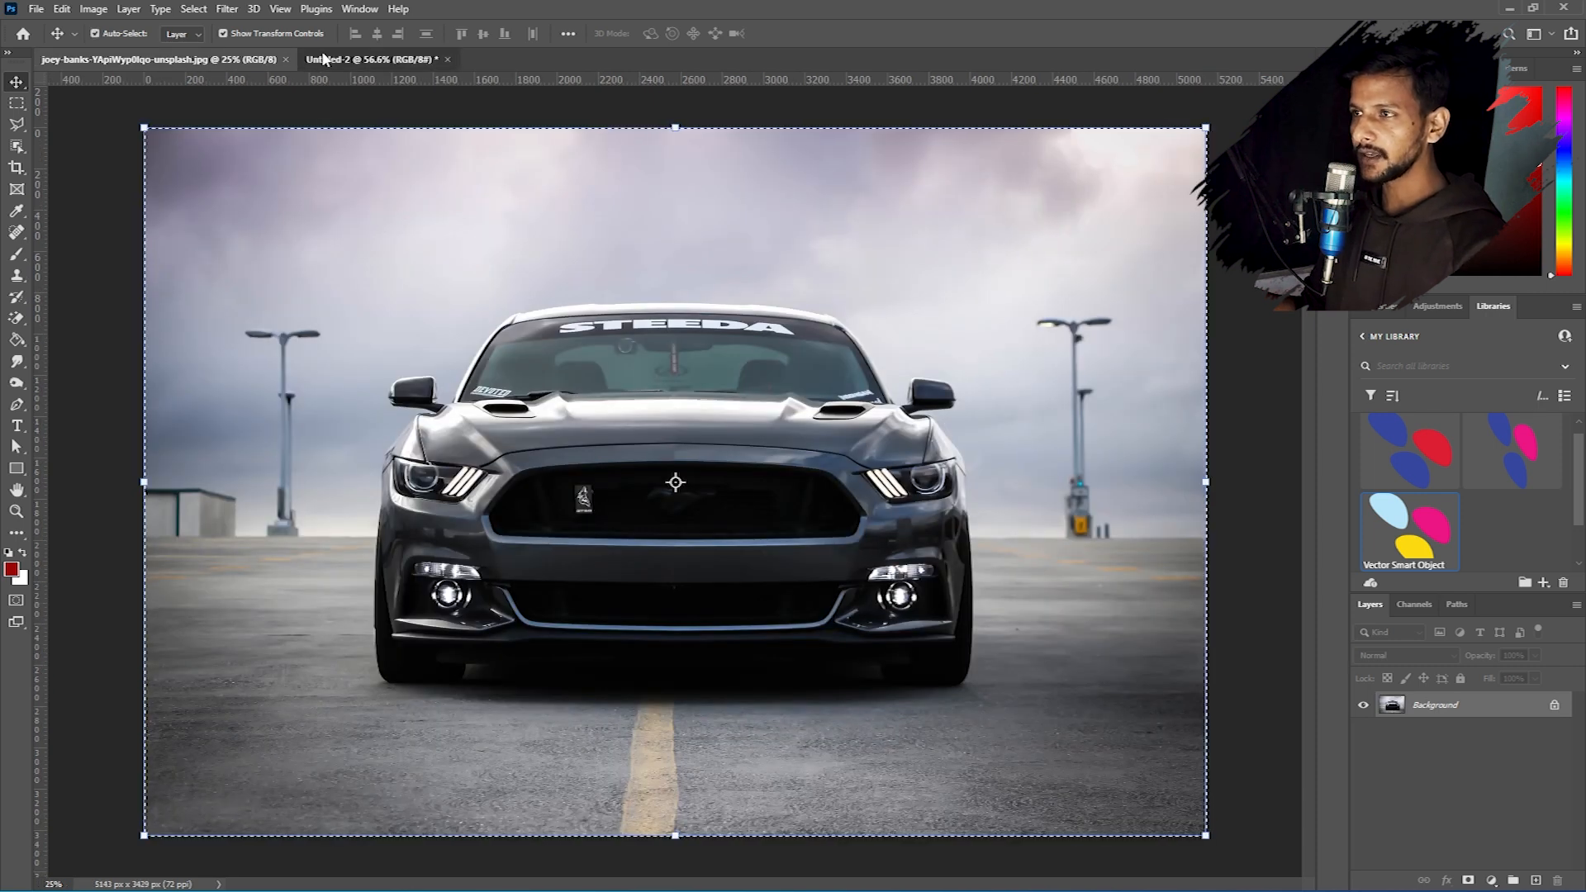
click(372, 59)
key(ctrl+v)
scroll(463, 265, down, 5)
scroll(464, 264, down, 6)
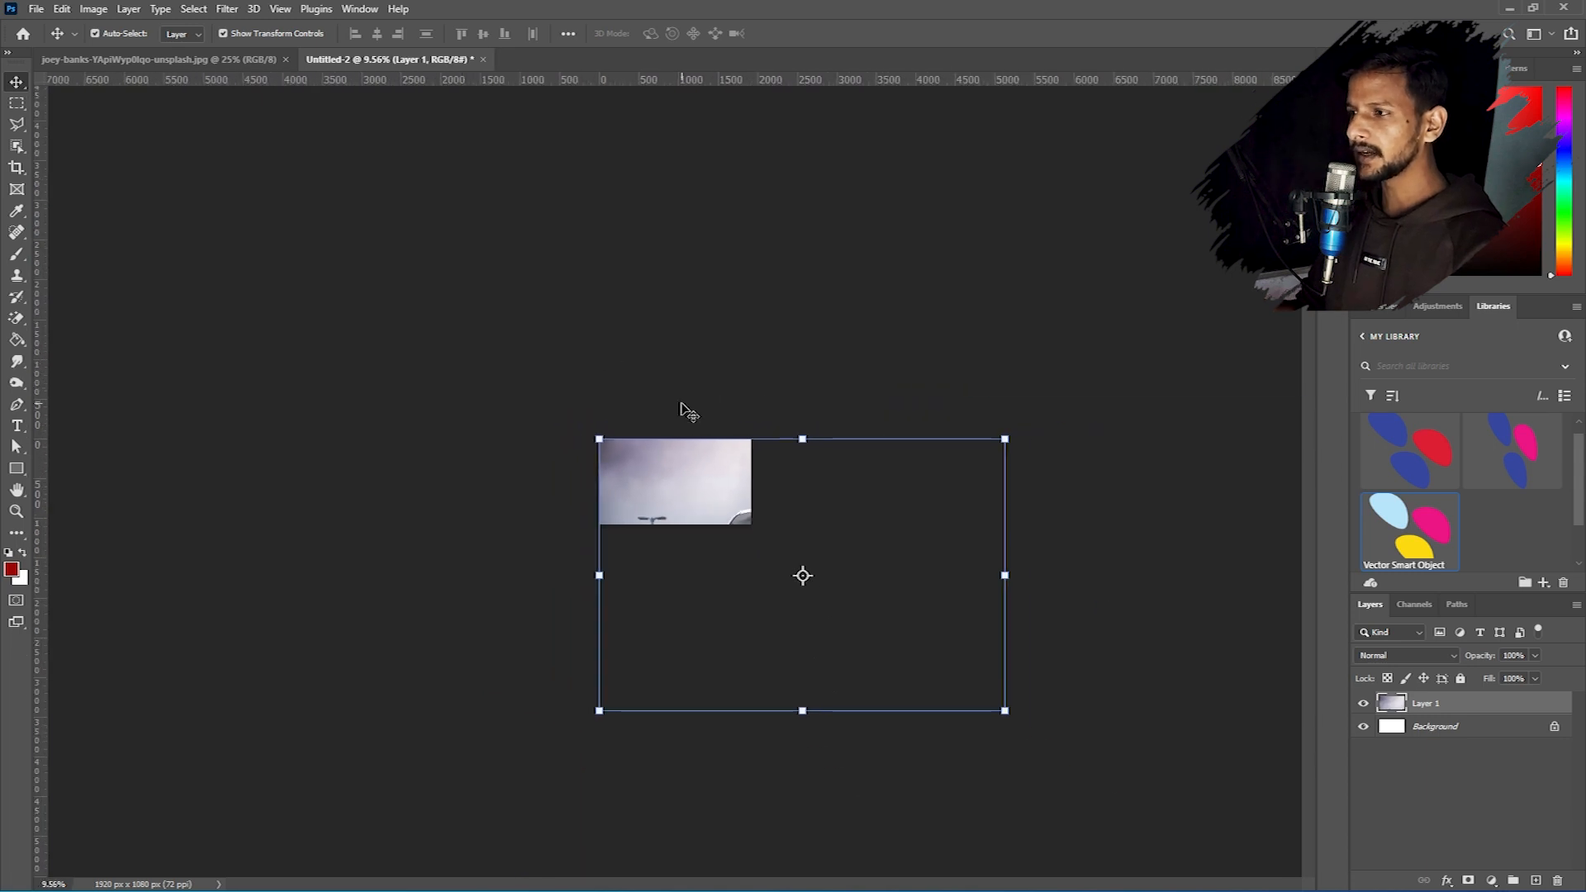
Convert the newly pasted car photo layer to a Smart Object.
scroll(843, 520, up, 2)
click(843, 528)
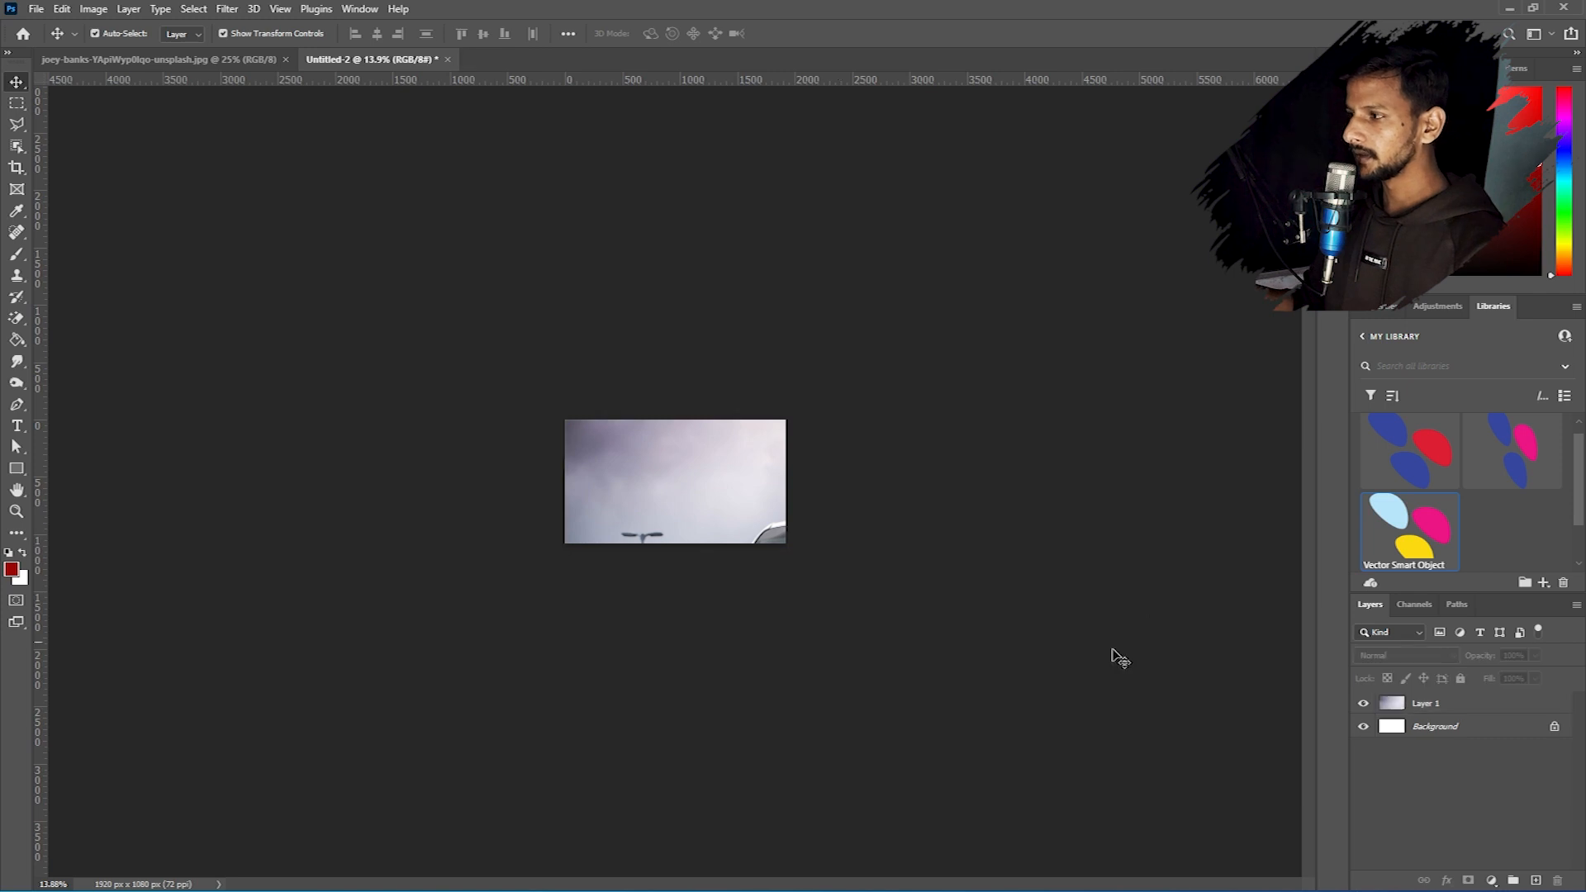
click(1446, 702)
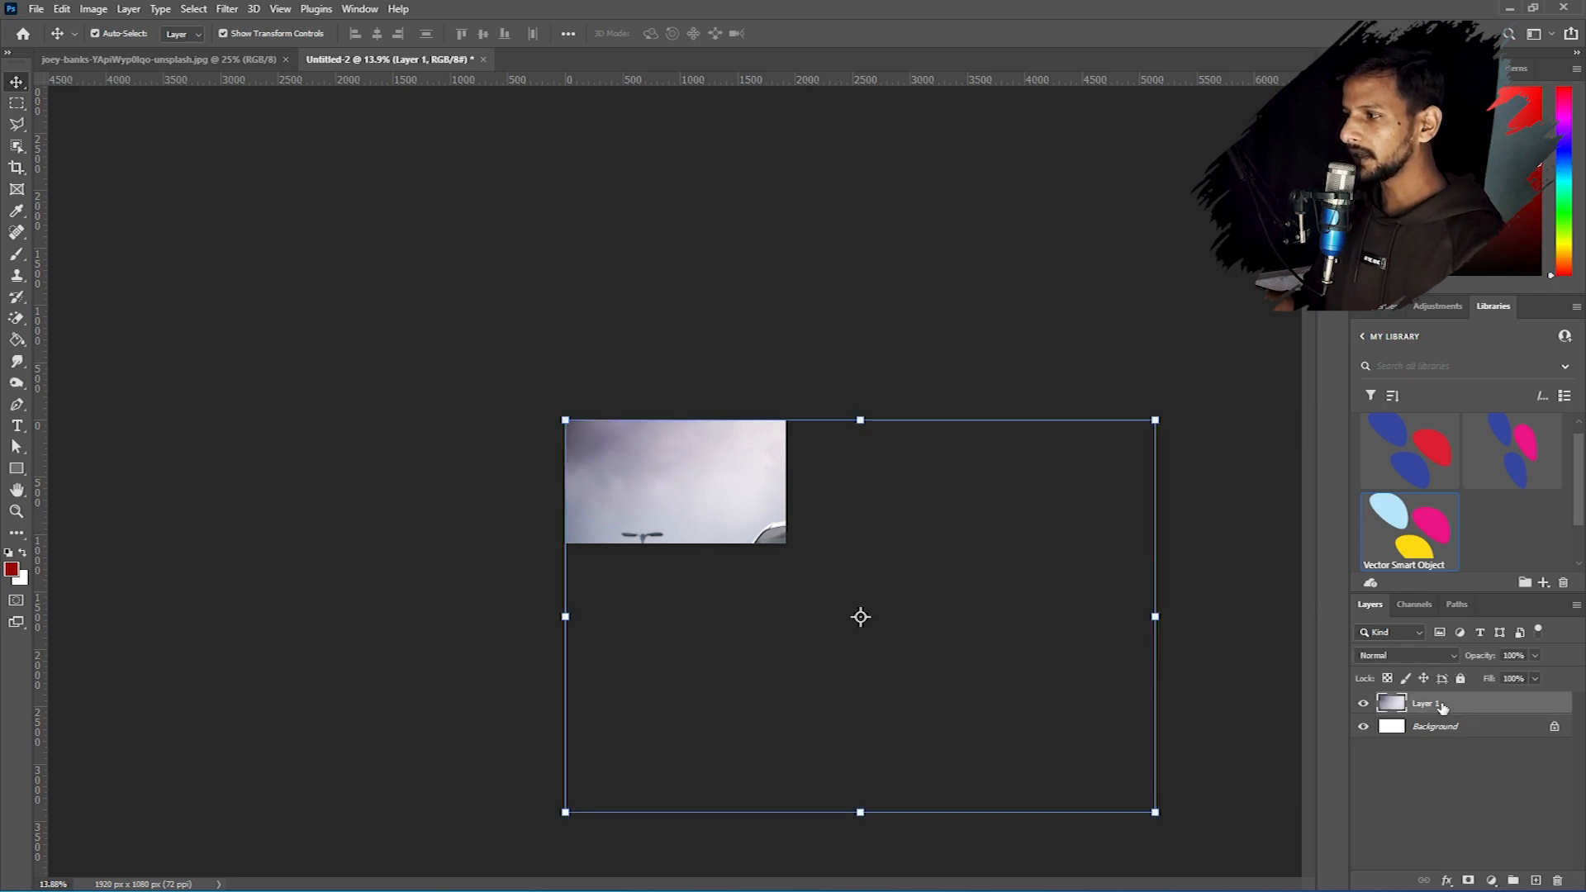
right_click(1442, 708)
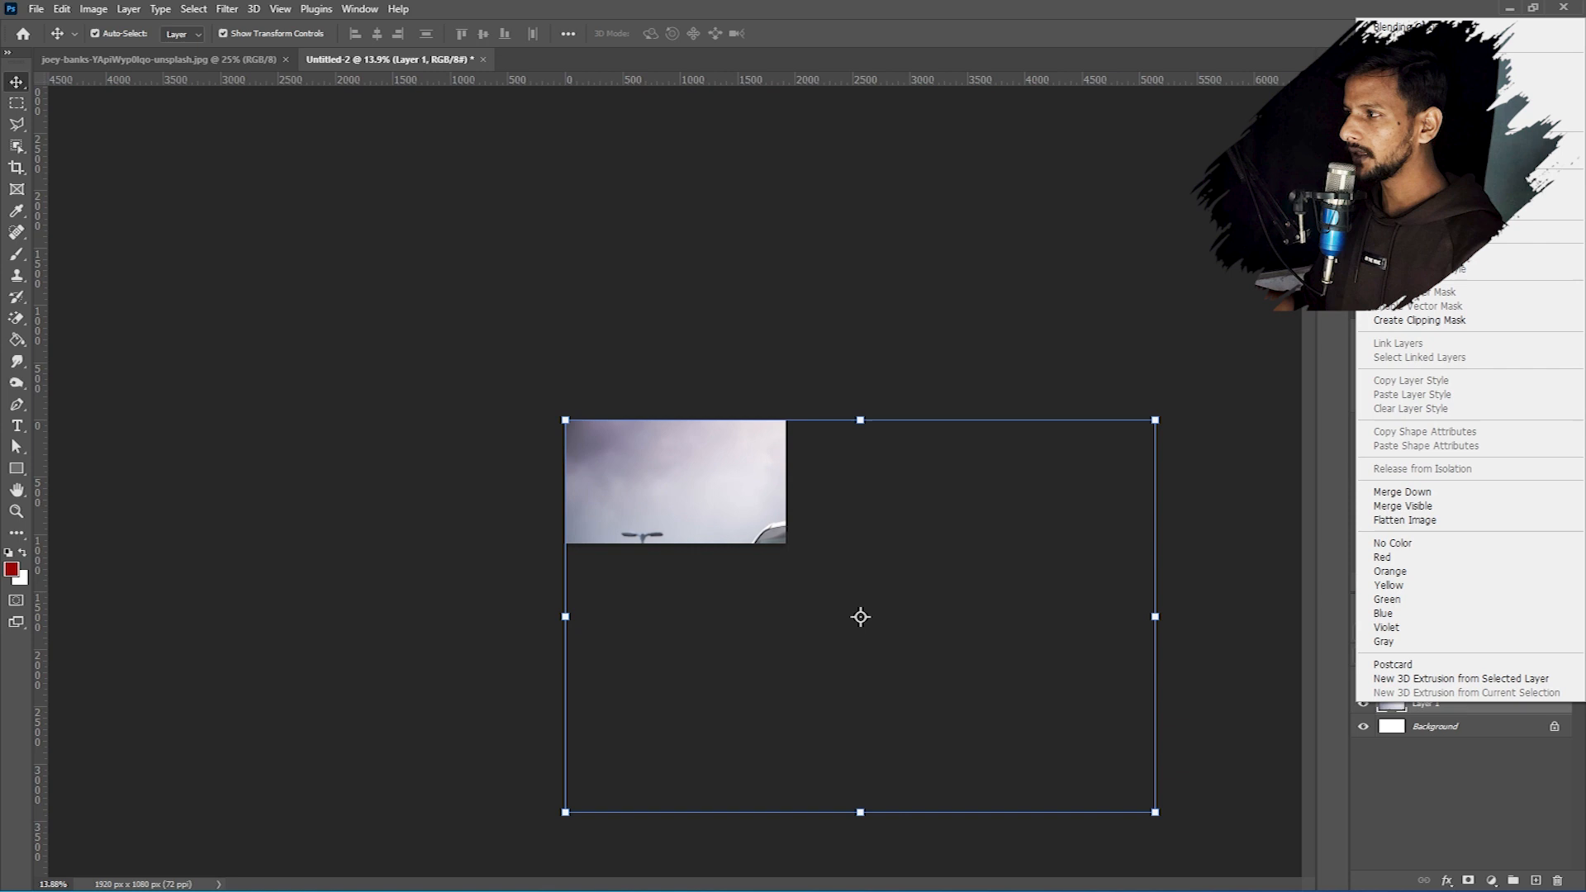
click(1454, 232)
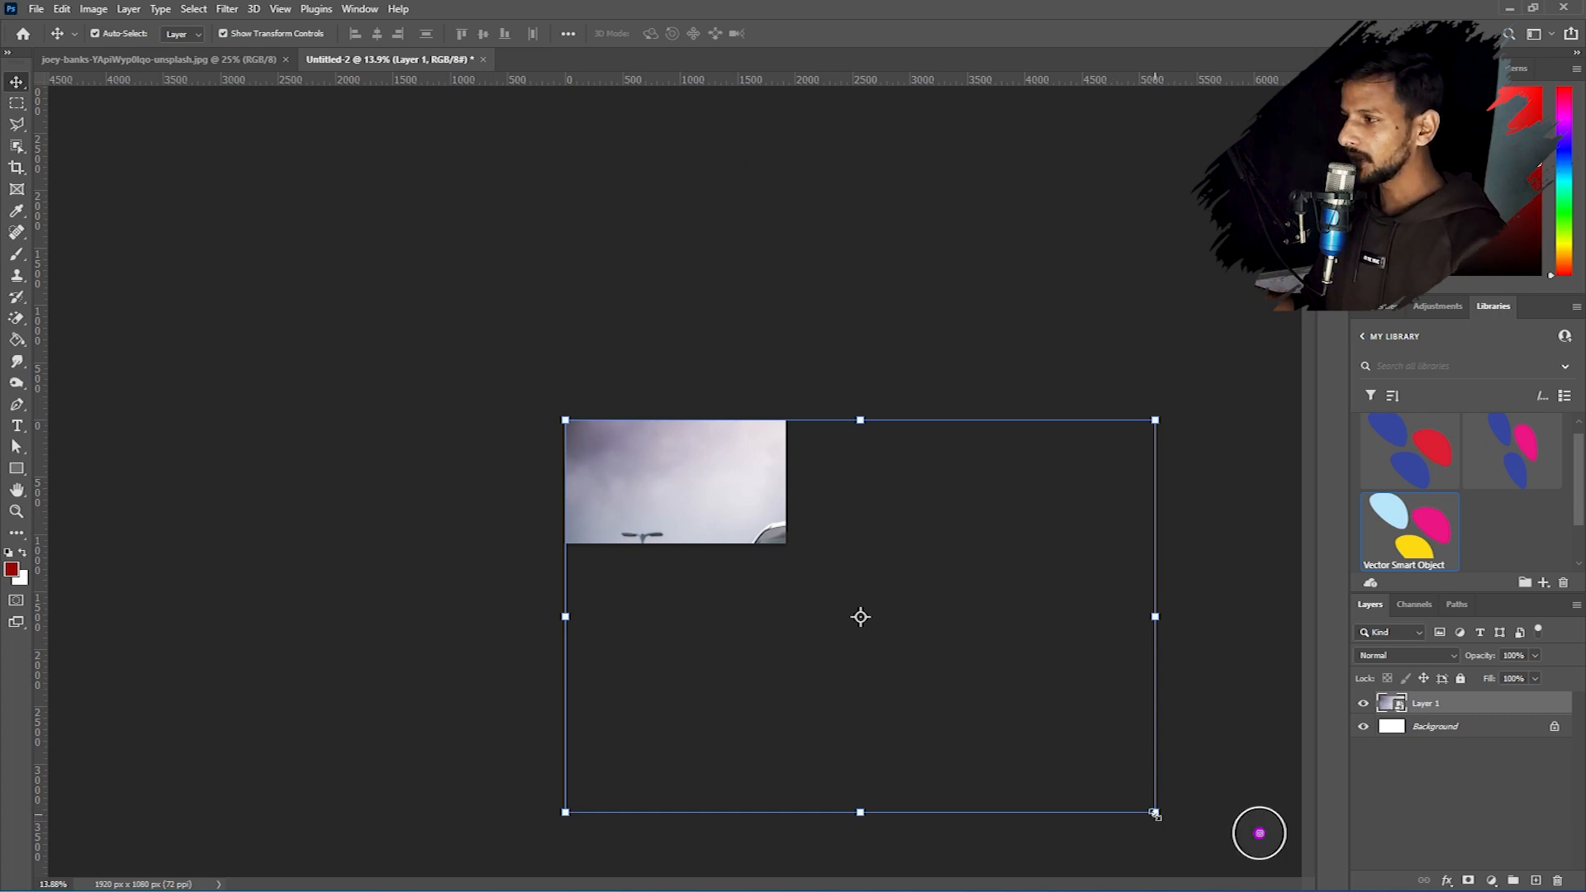
Scale the car Smart Object down to about 8.2%, commit the transform, and move it to the canvas centre.
drag(1155, 813, 614, 453)
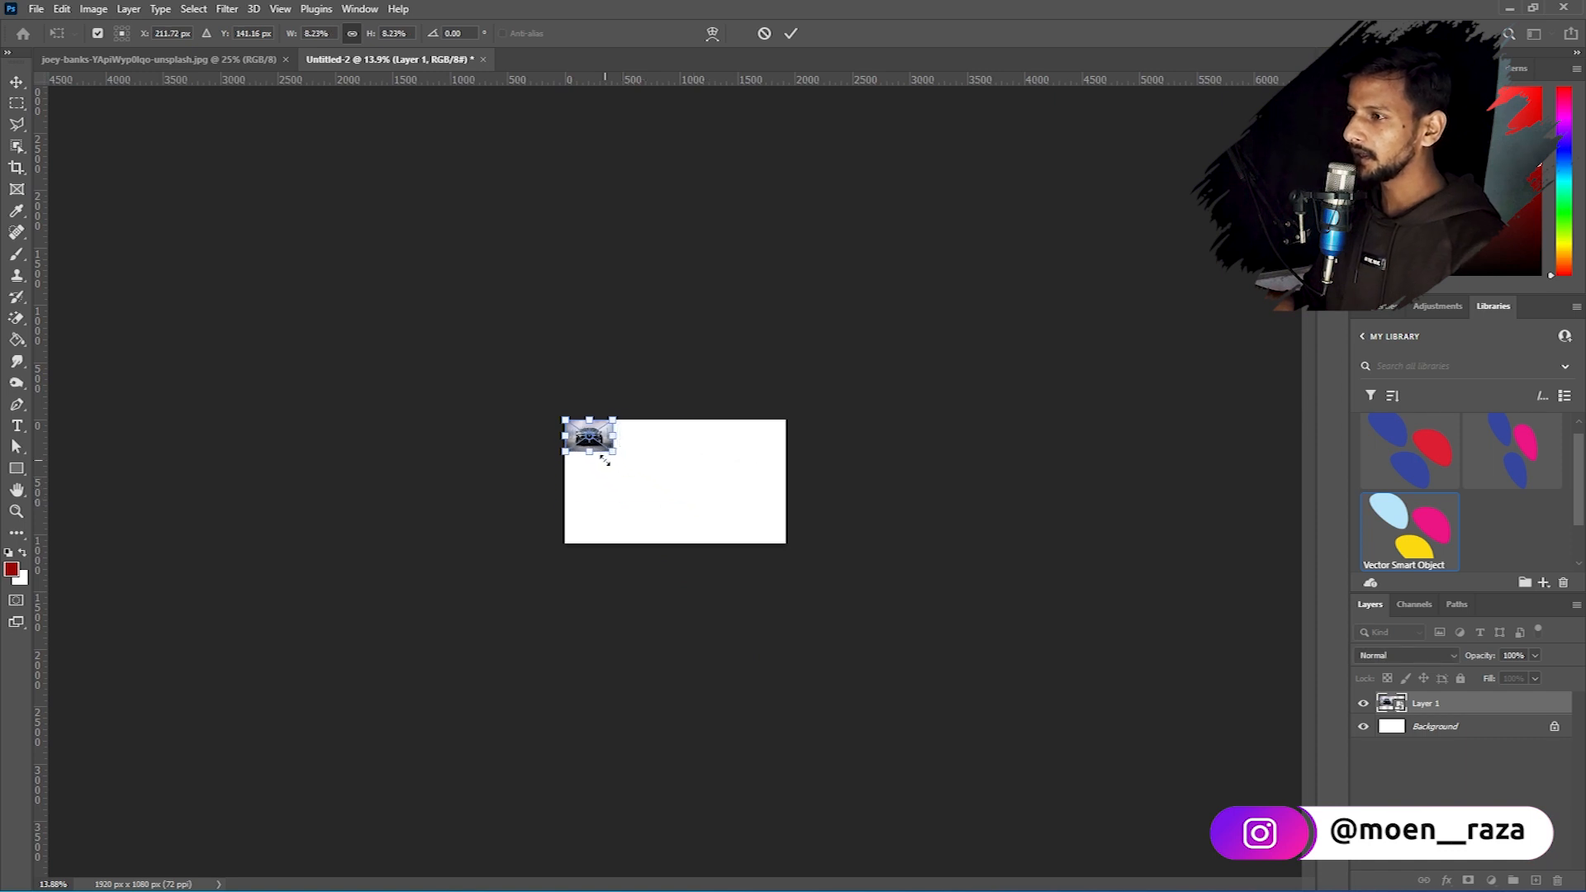
key(Return)
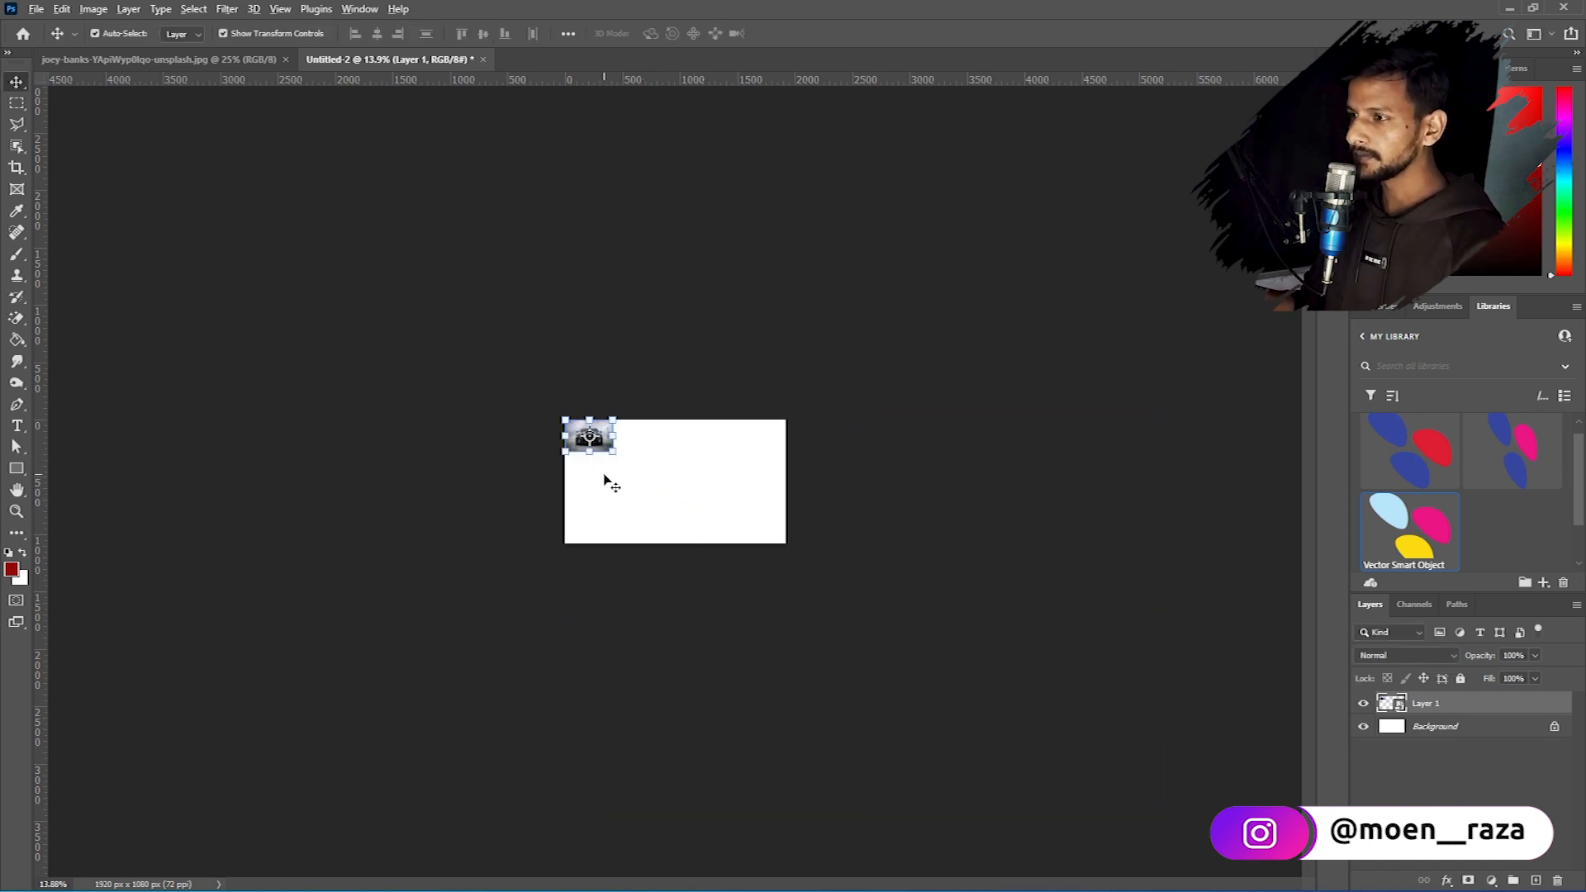
scroll(605, 481, up, 7)
drag(465, 330, 761, 483)
Scale the car Smart Object back up to about 32.6% from its centre, commit the transform, and inspect its sharpness up close.
drag(769, 426, 1012, 269)
key(Return)
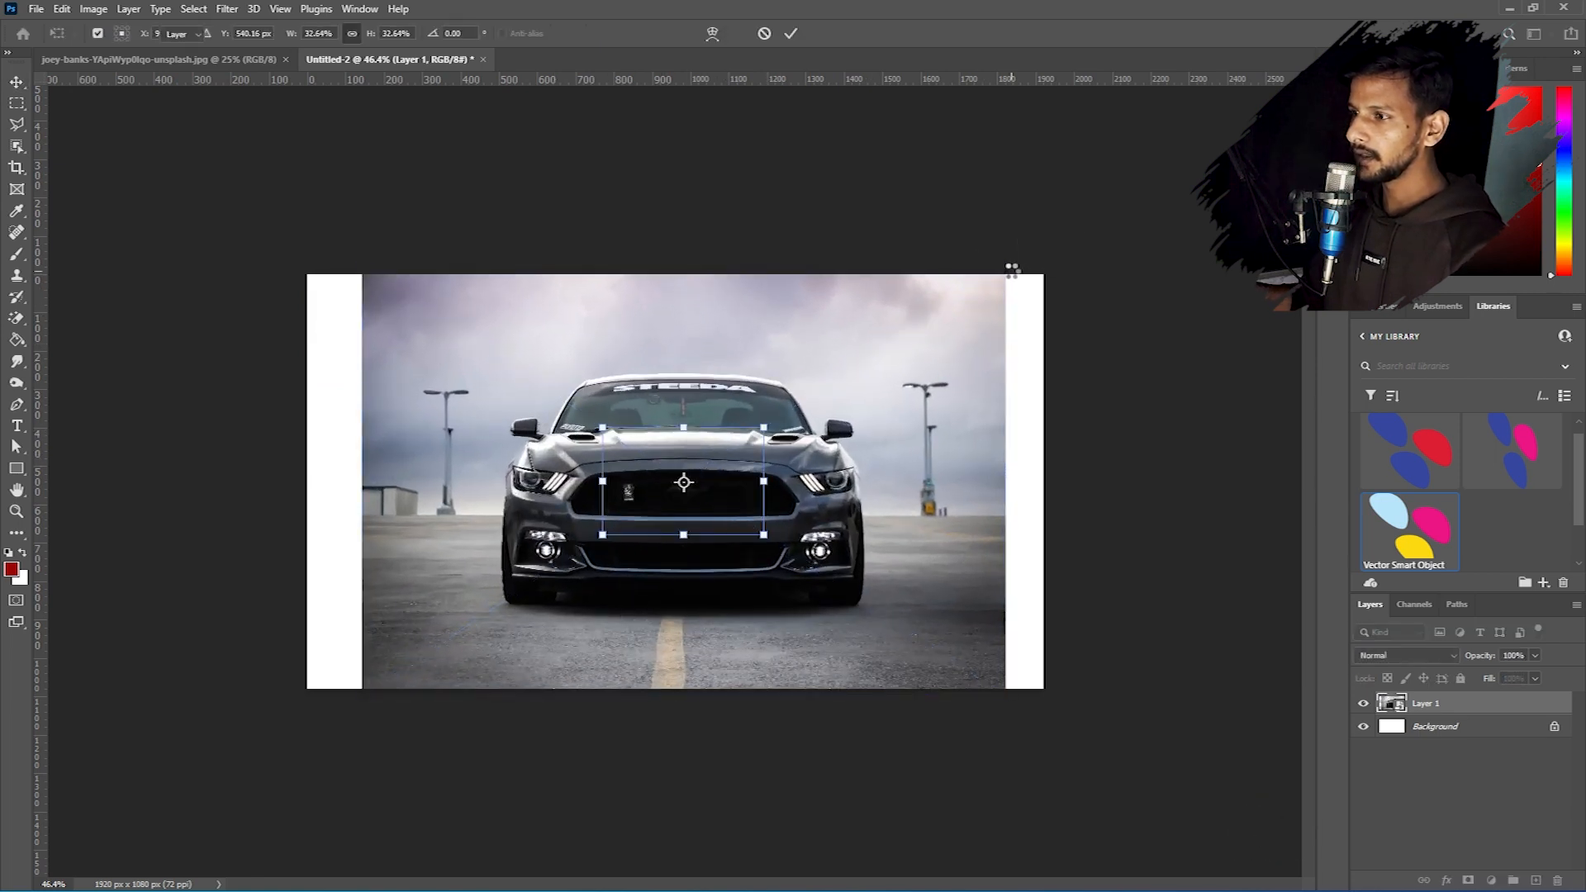
scroll(659, 485, up, 3)
scroll(655, 483, up, 1)
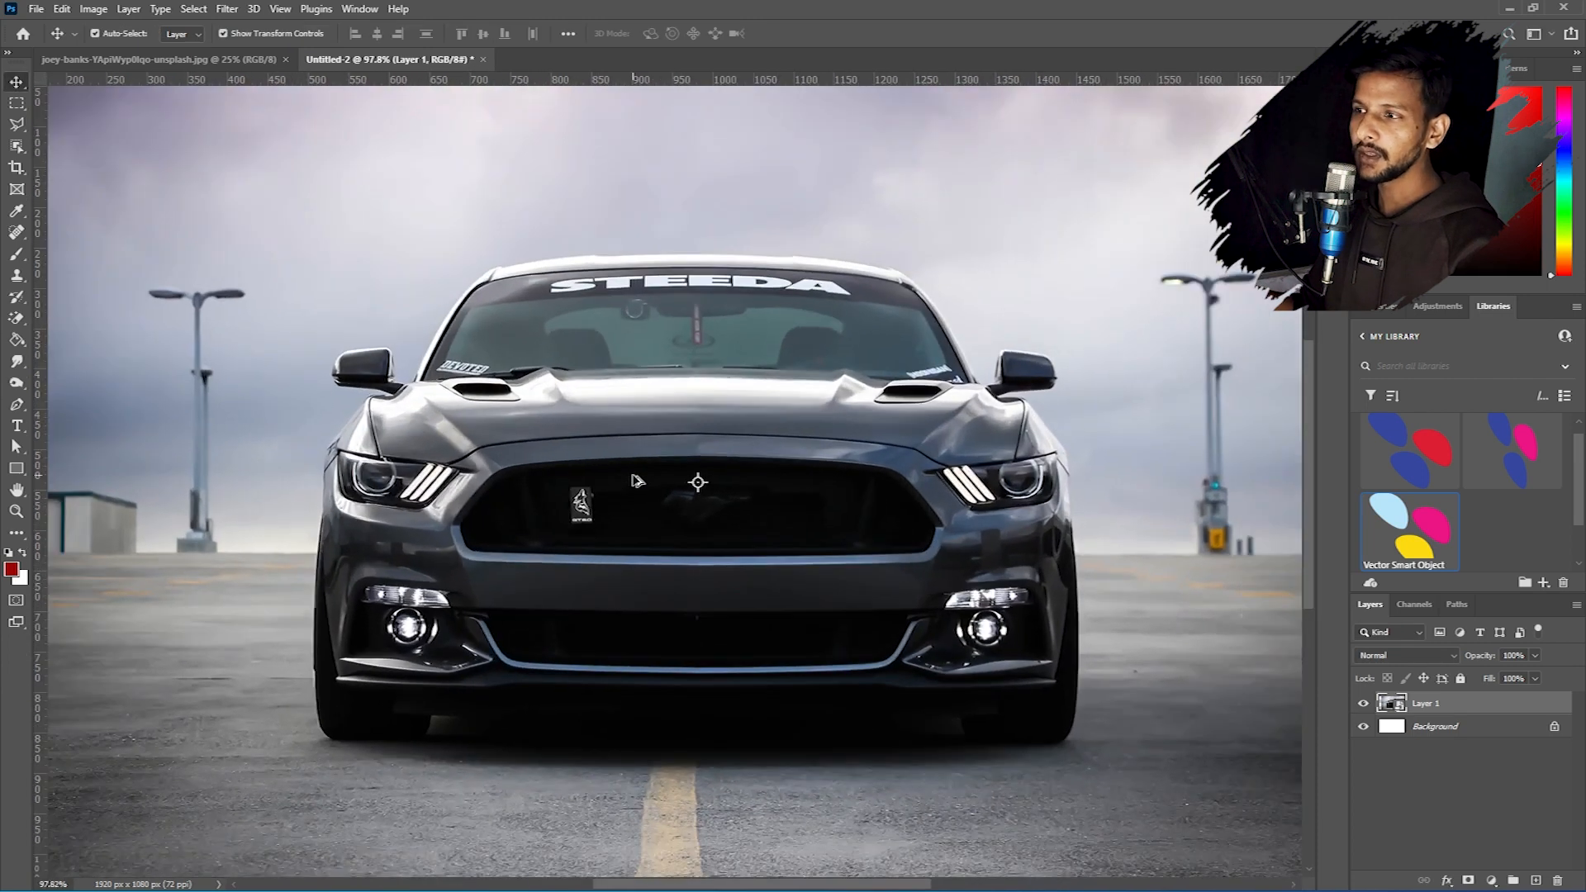
scroll(585, 491, up, 1)
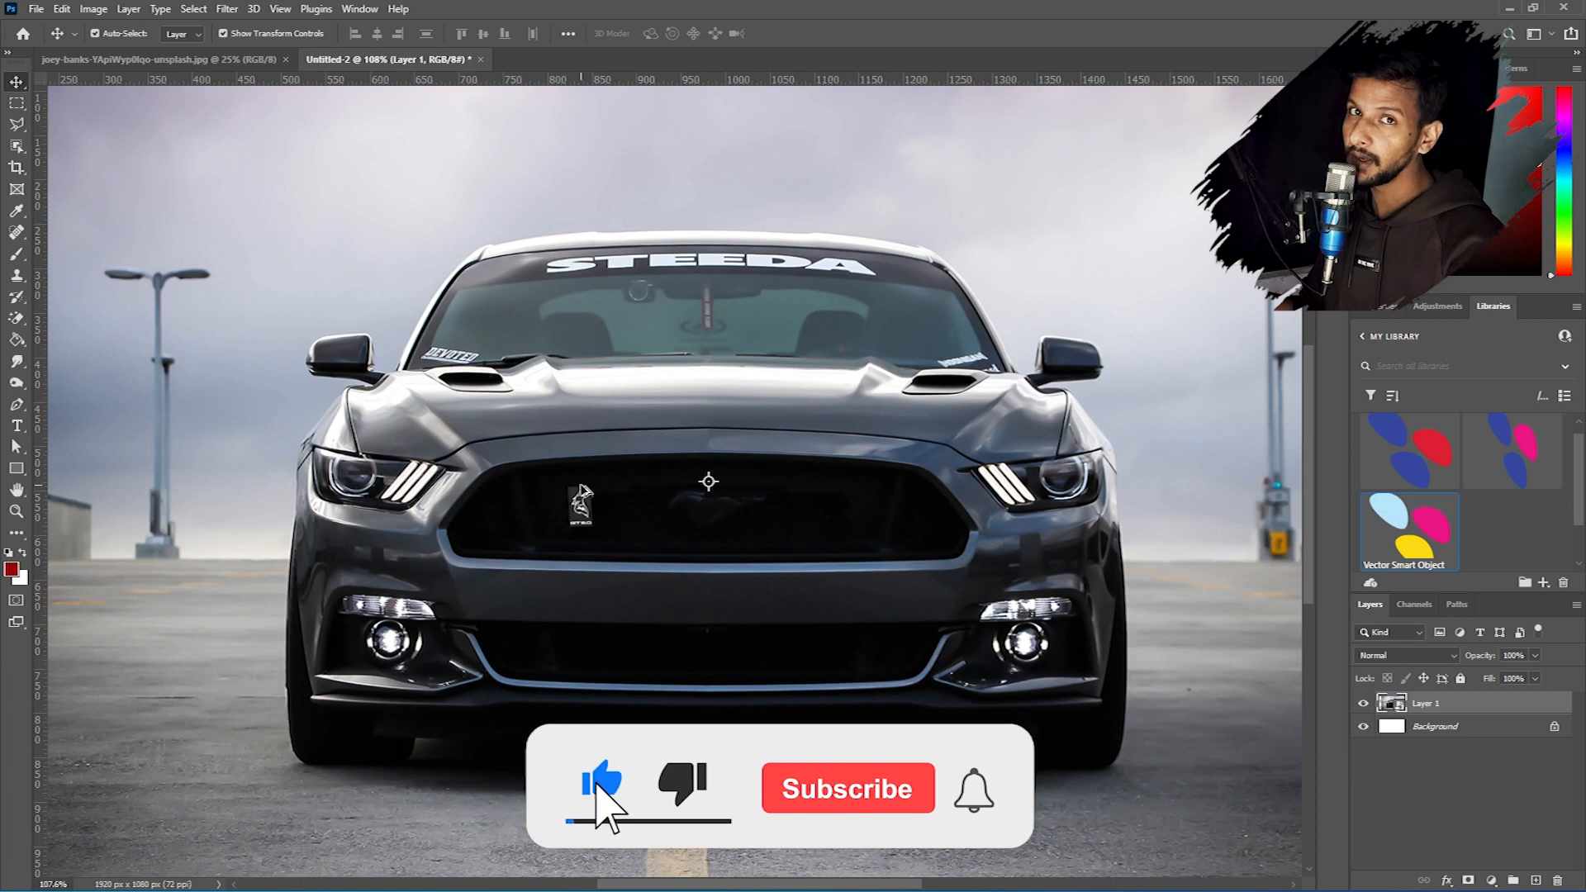
scroll(579, 487, down, 1)
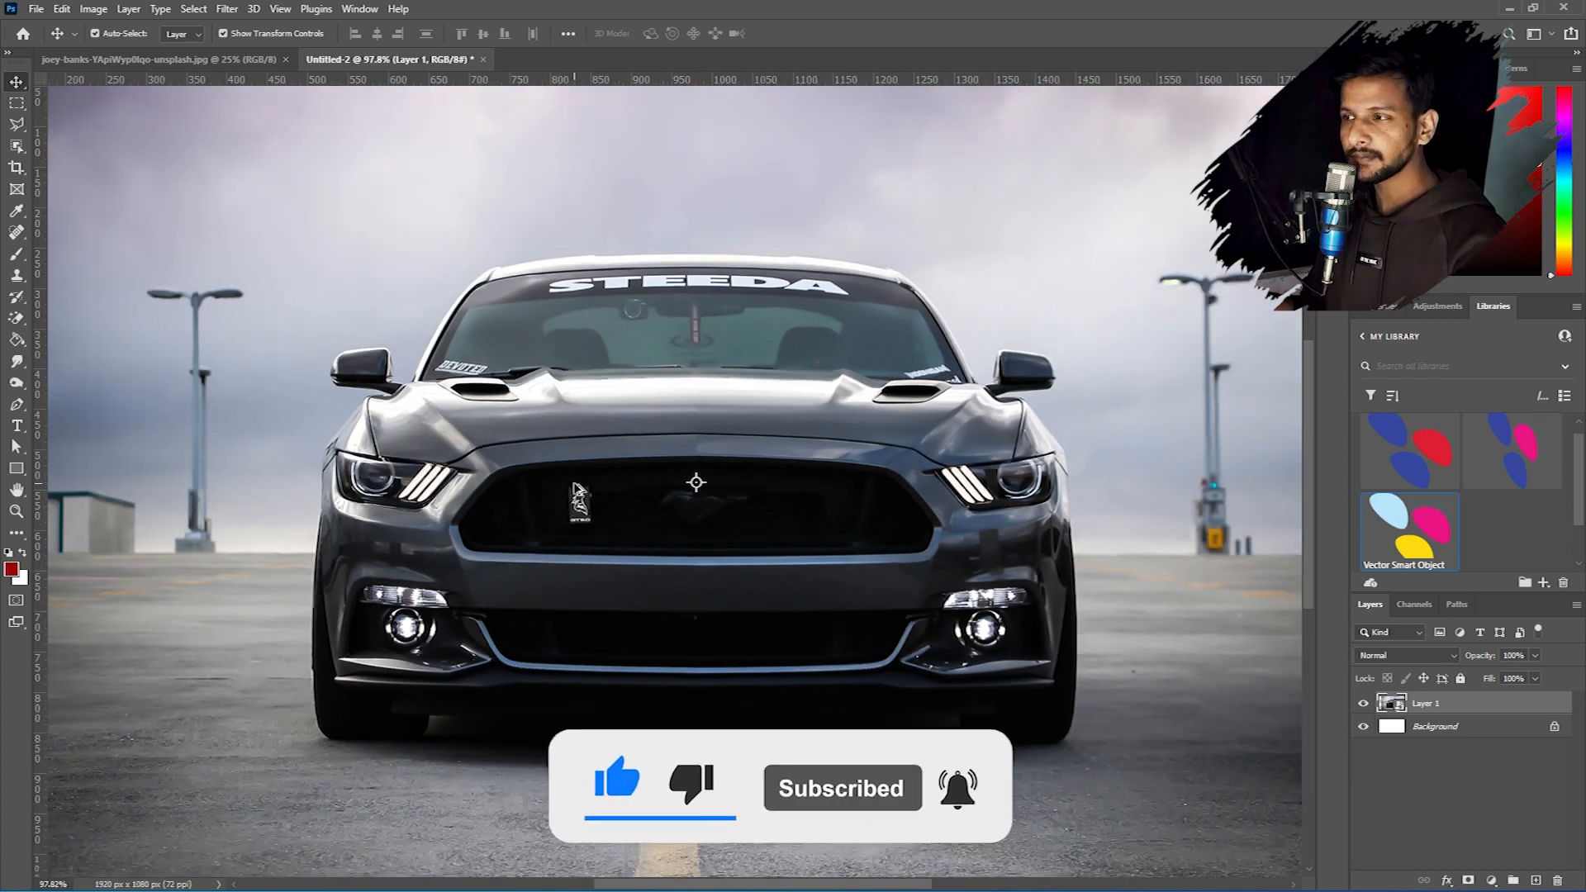
scroll(576, 489, down, 1)
scroll(577, 489, down, 1)
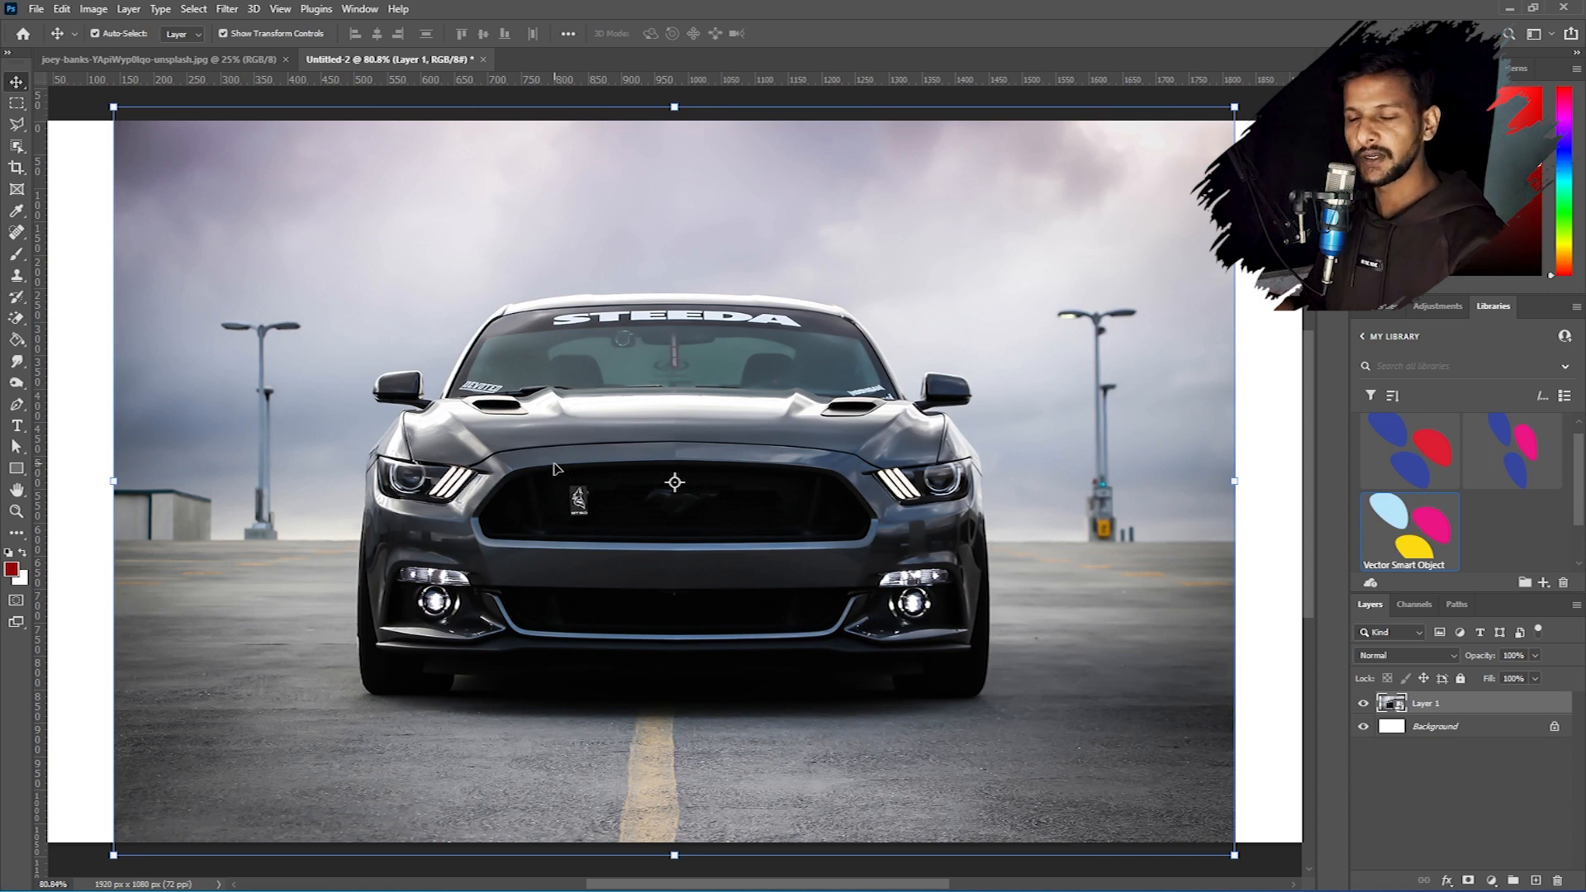
scroll(632, 456, down, 1)
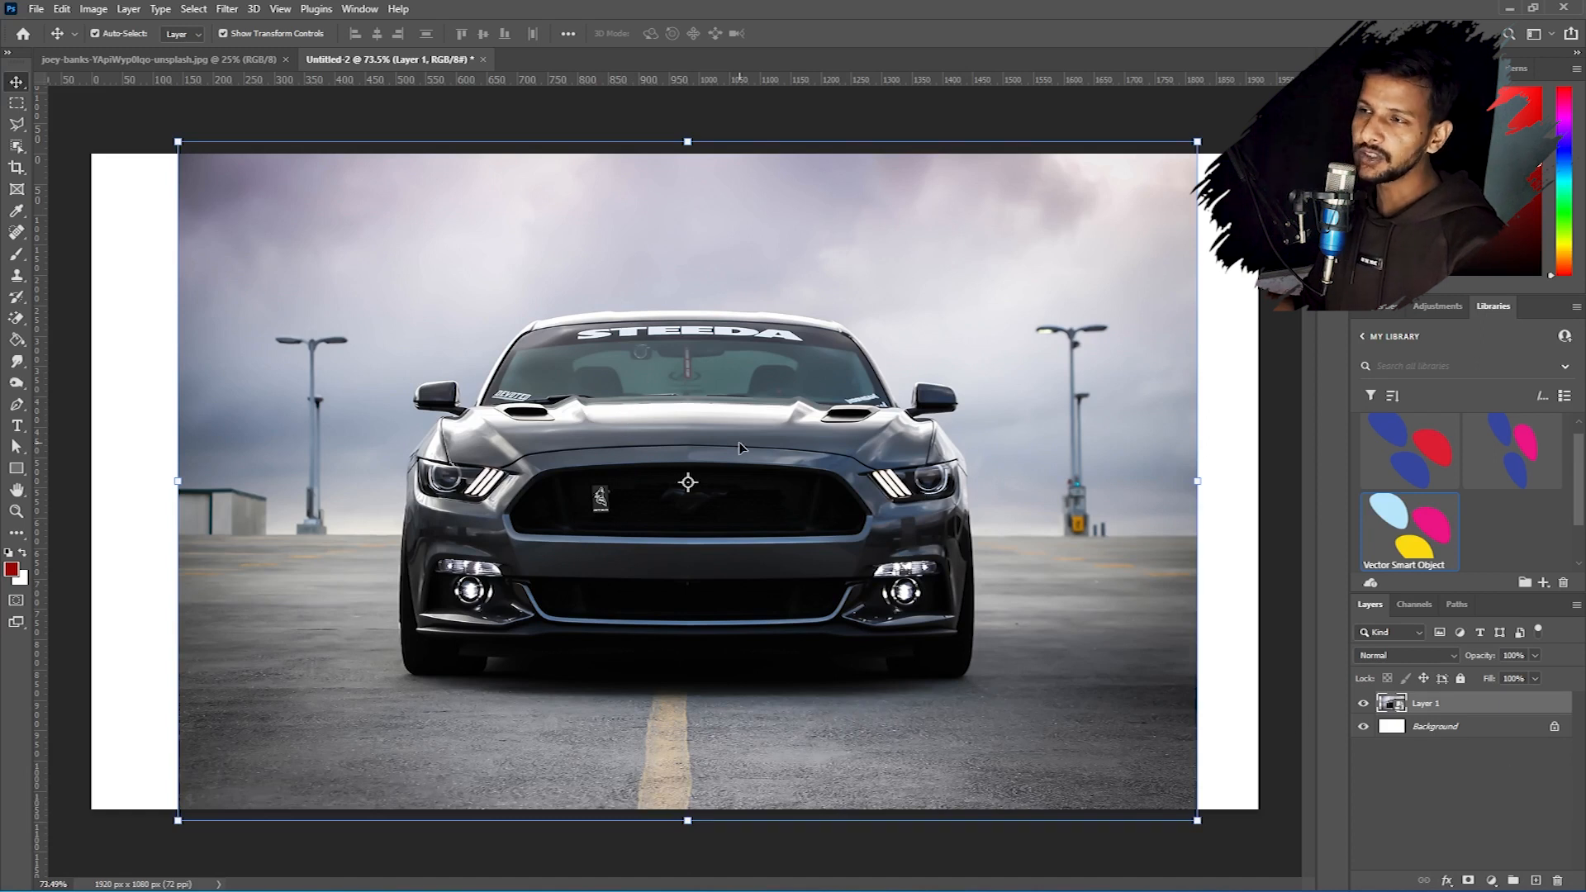
Scale the car Smart Object to about 31.5% from its centre to fit the canvas height, and commit the transform.
mouse_move(1198, 139)
mouse_down()
mouse_move(1231, 132)
mouse_move(1169, 160)
mouse_move(1172, 141)
mouse_up()
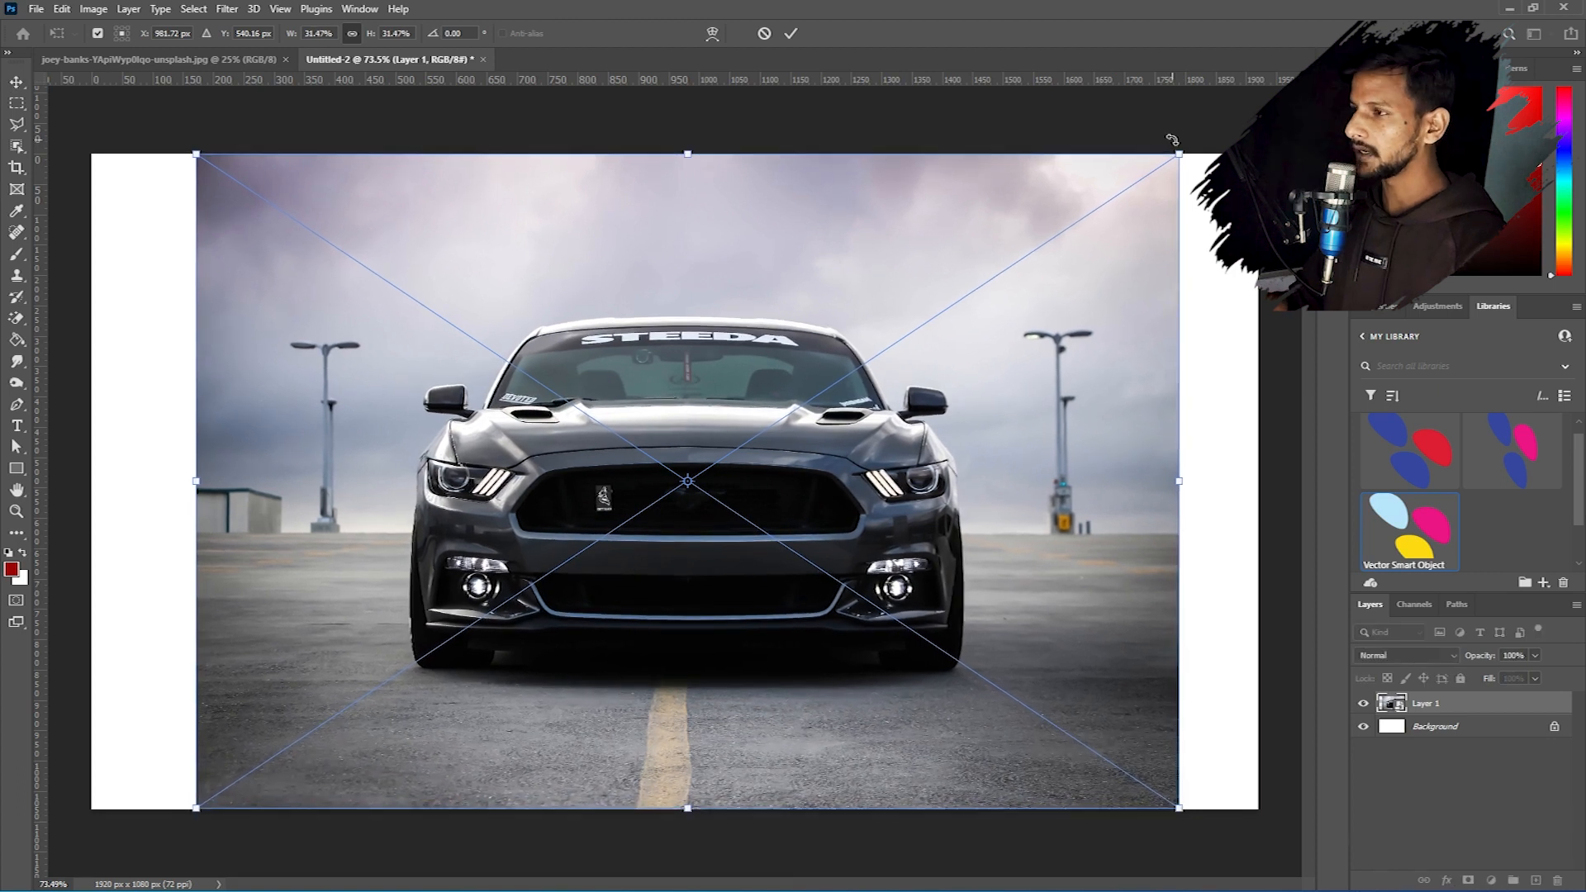
key(Return)
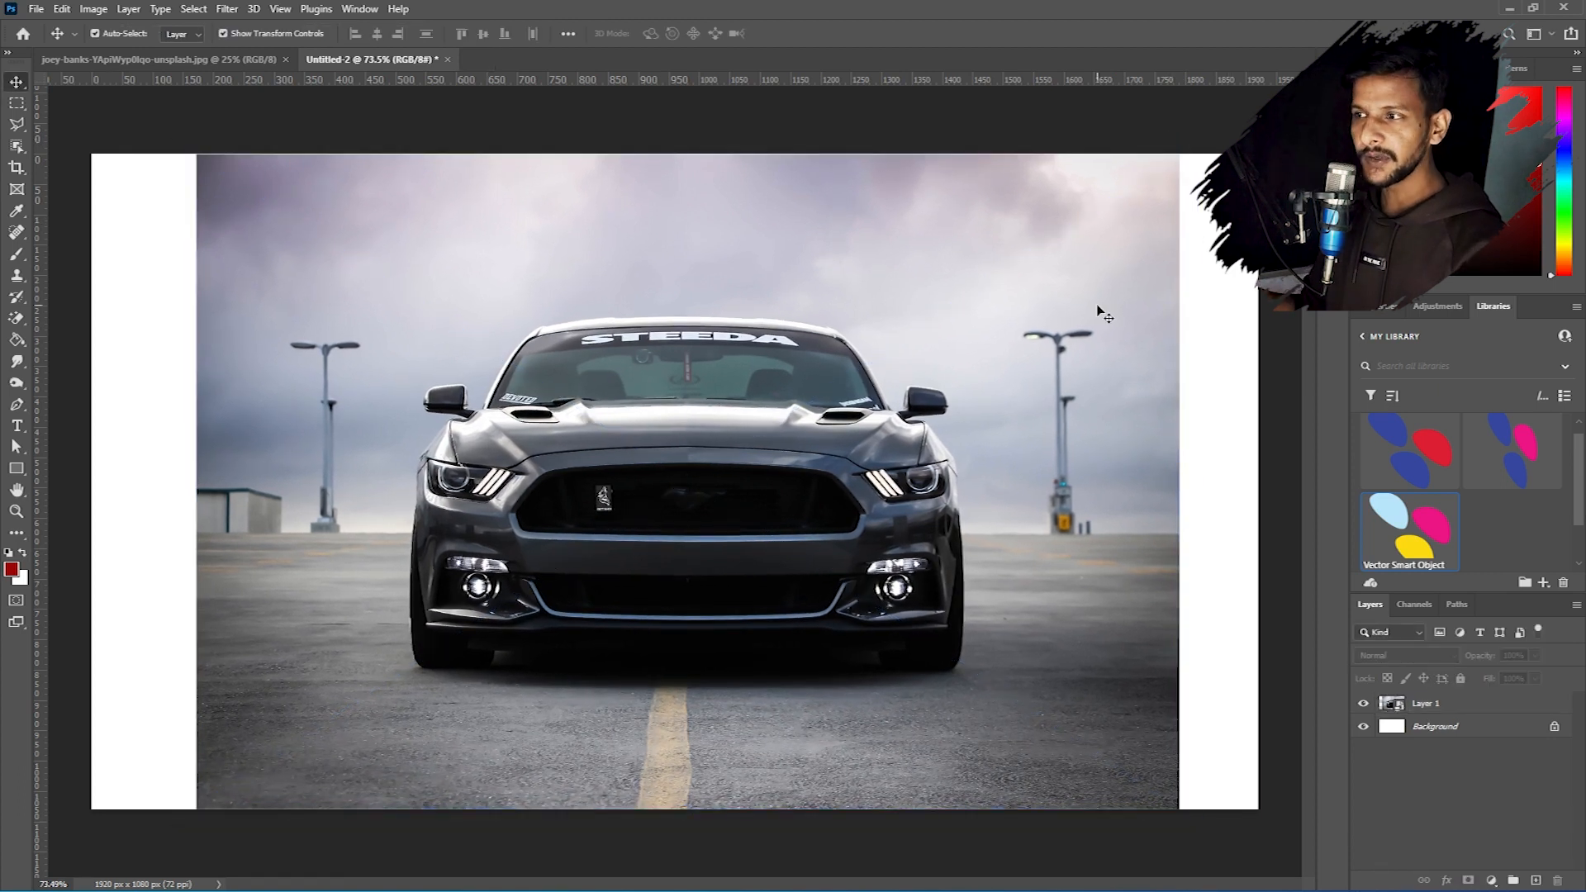
Open the car Smart Object's contents in their own document and examine the detail of the embedded photo up close.
click(1404, 704)
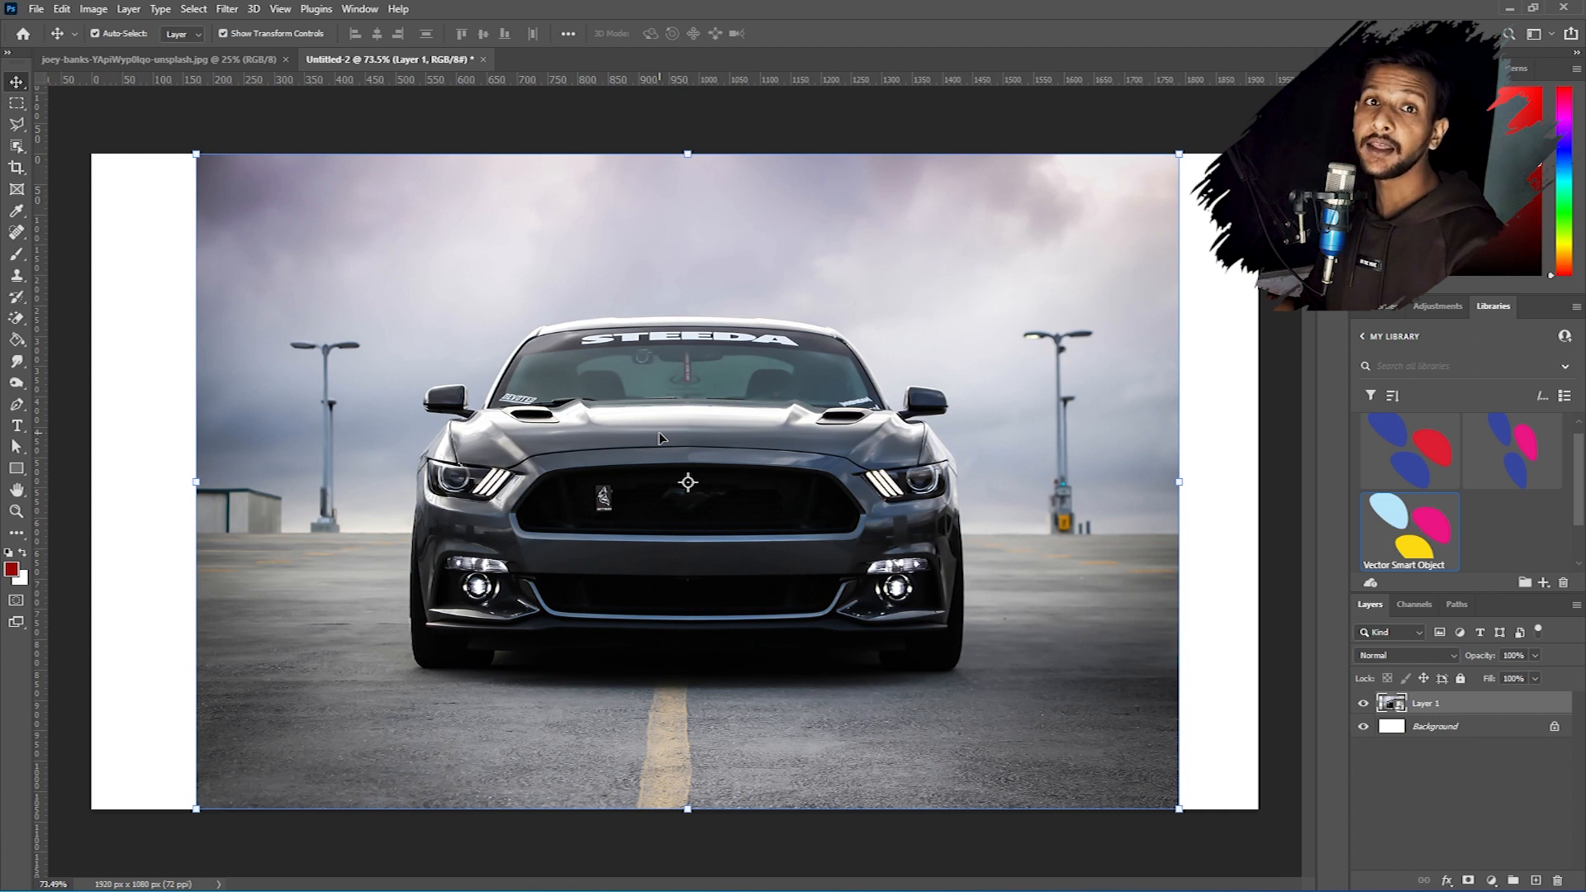
double_click(1392, 704)
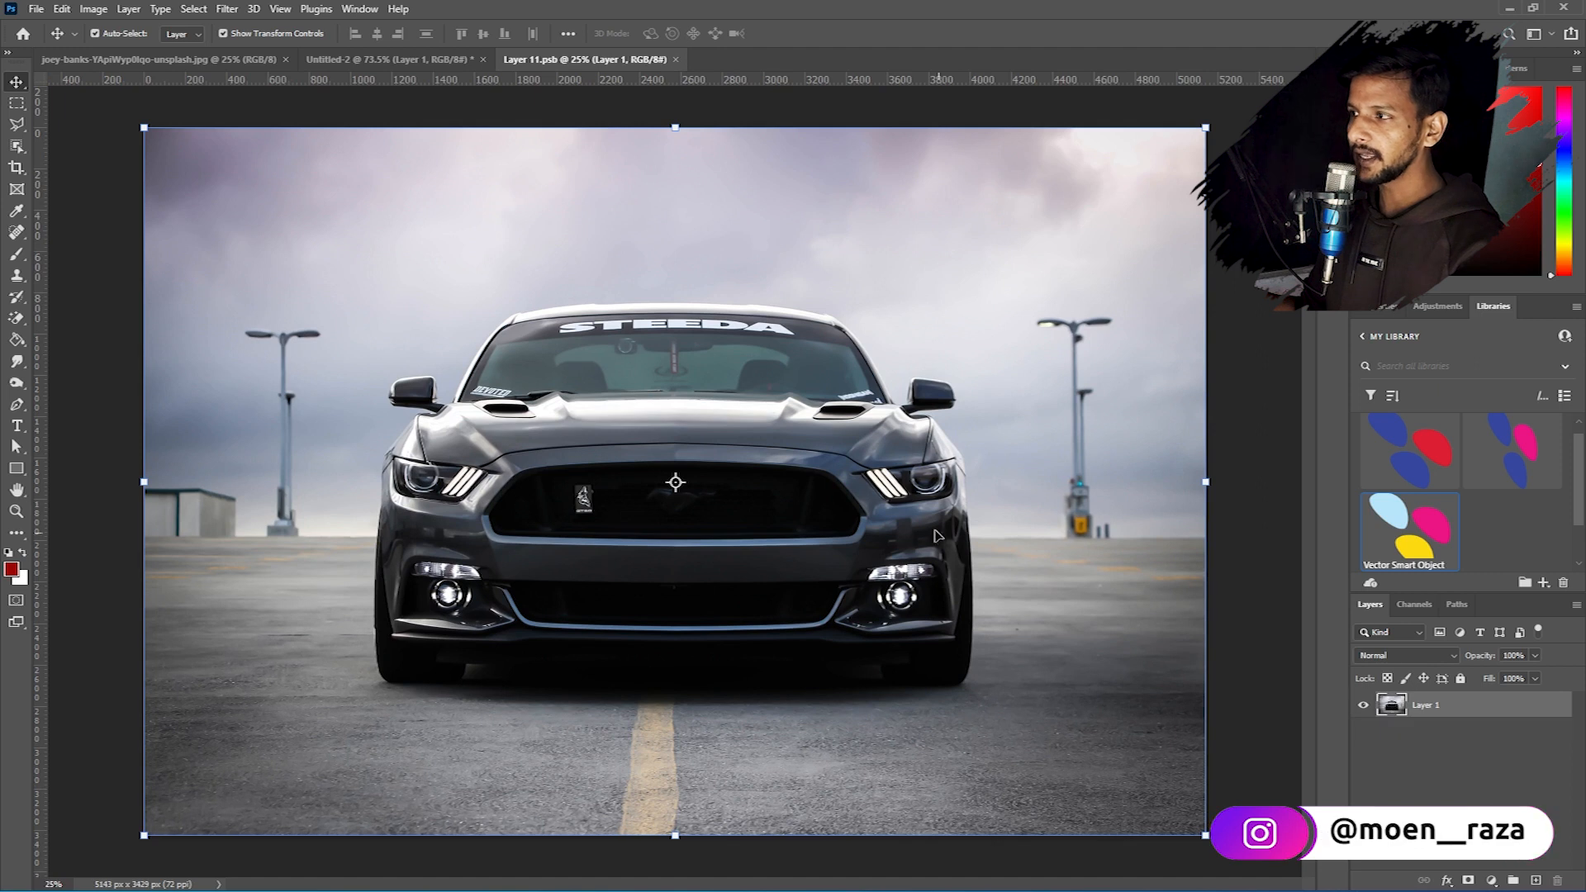
click(1240, 297)
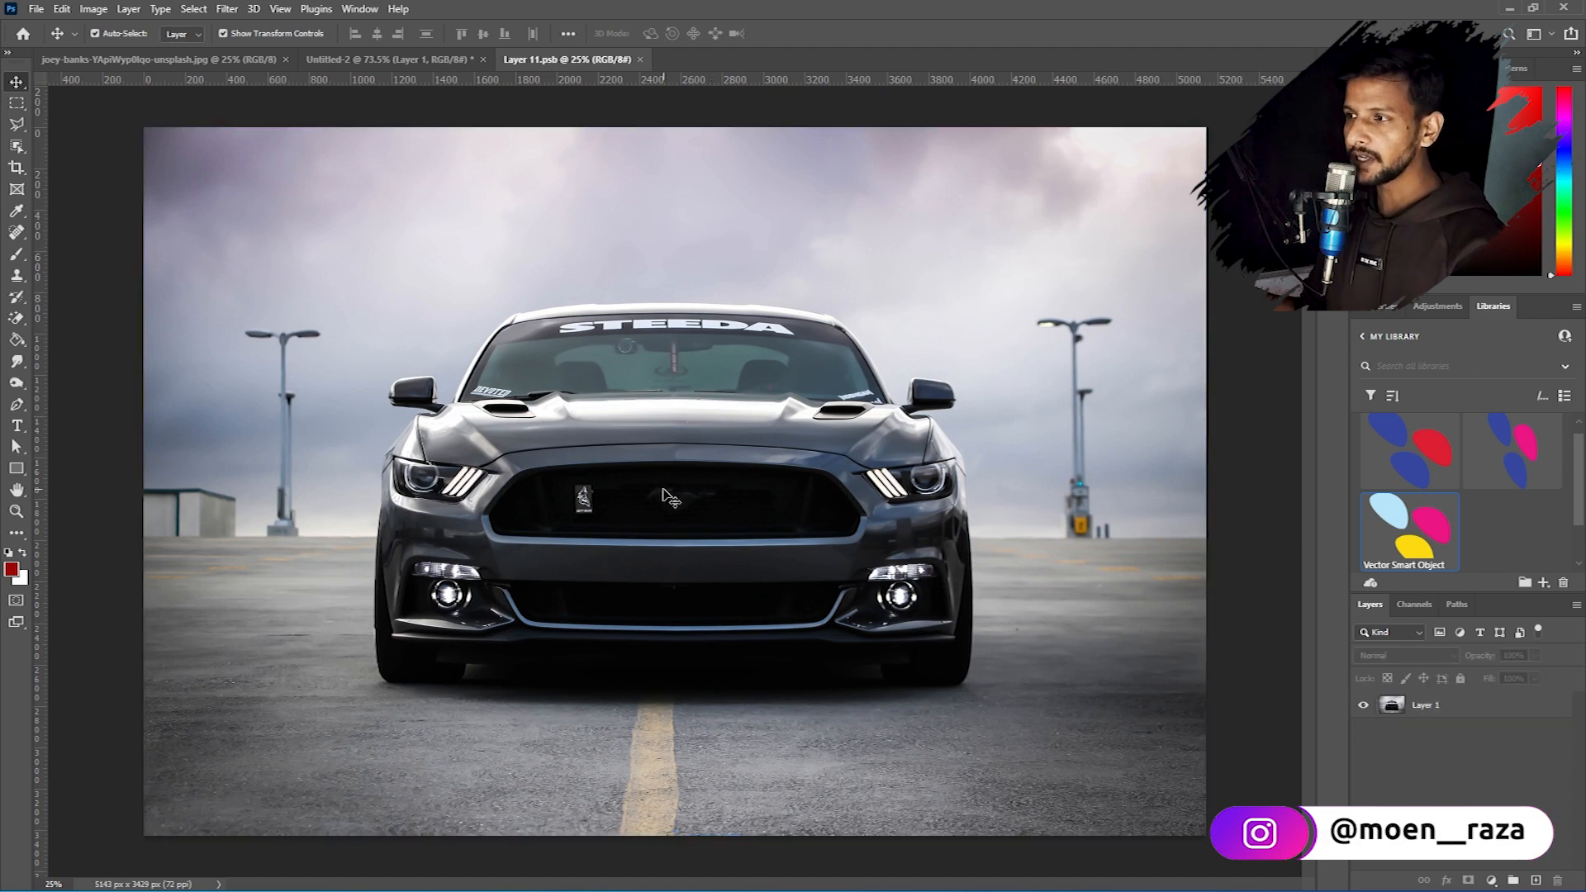
scroll(669, 498, up, 5)
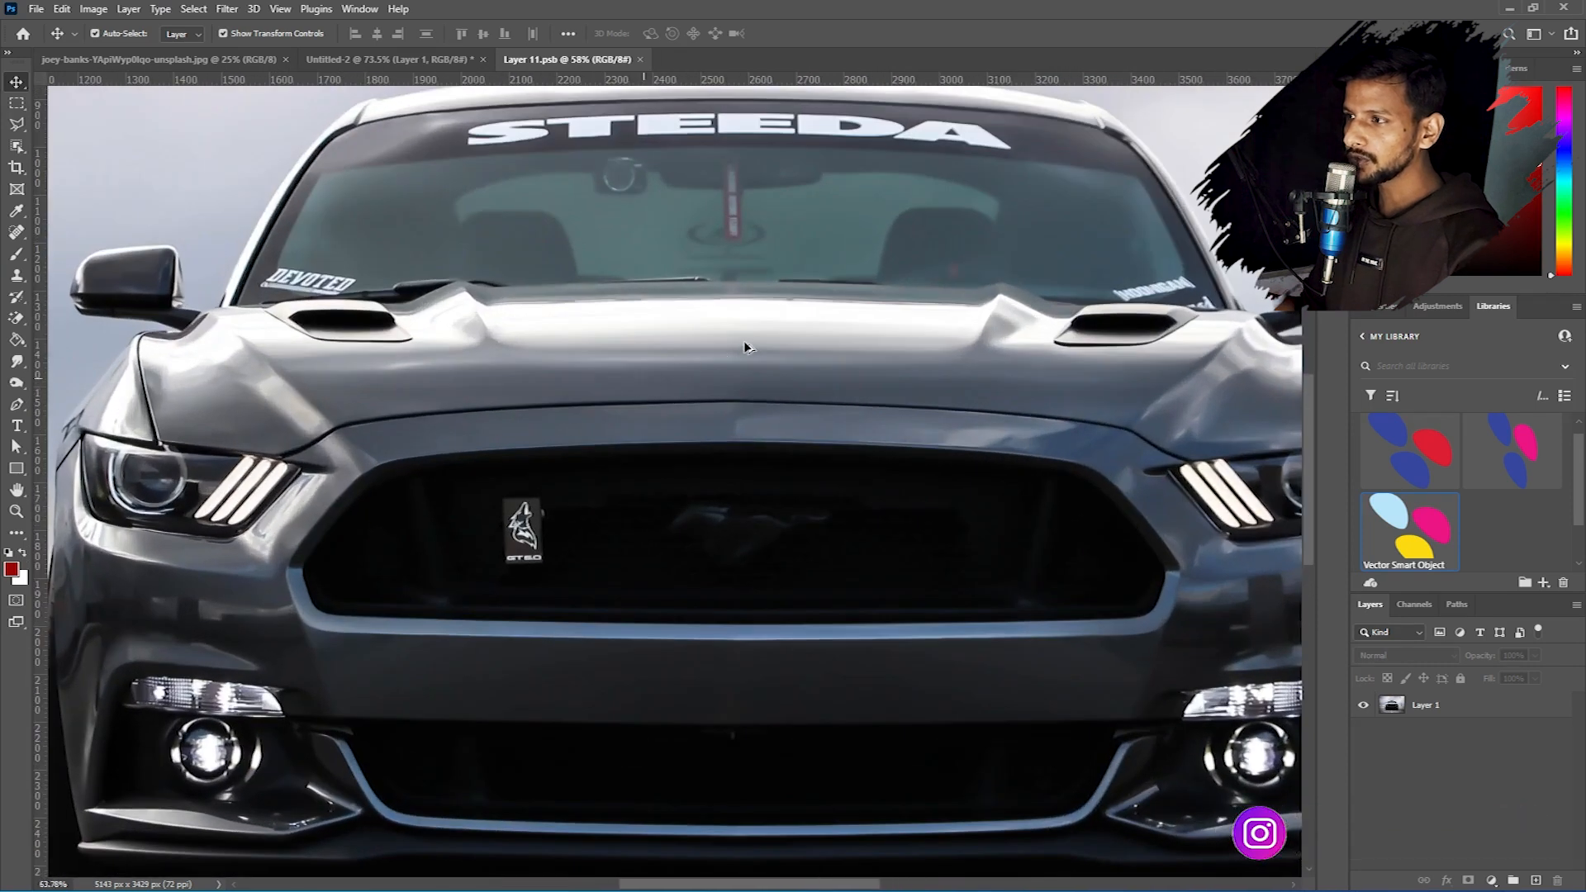
Add the text "My Car" on the car's hood in Humanst521 BT at 24 pt.
scroll(745, 347, up, 4)
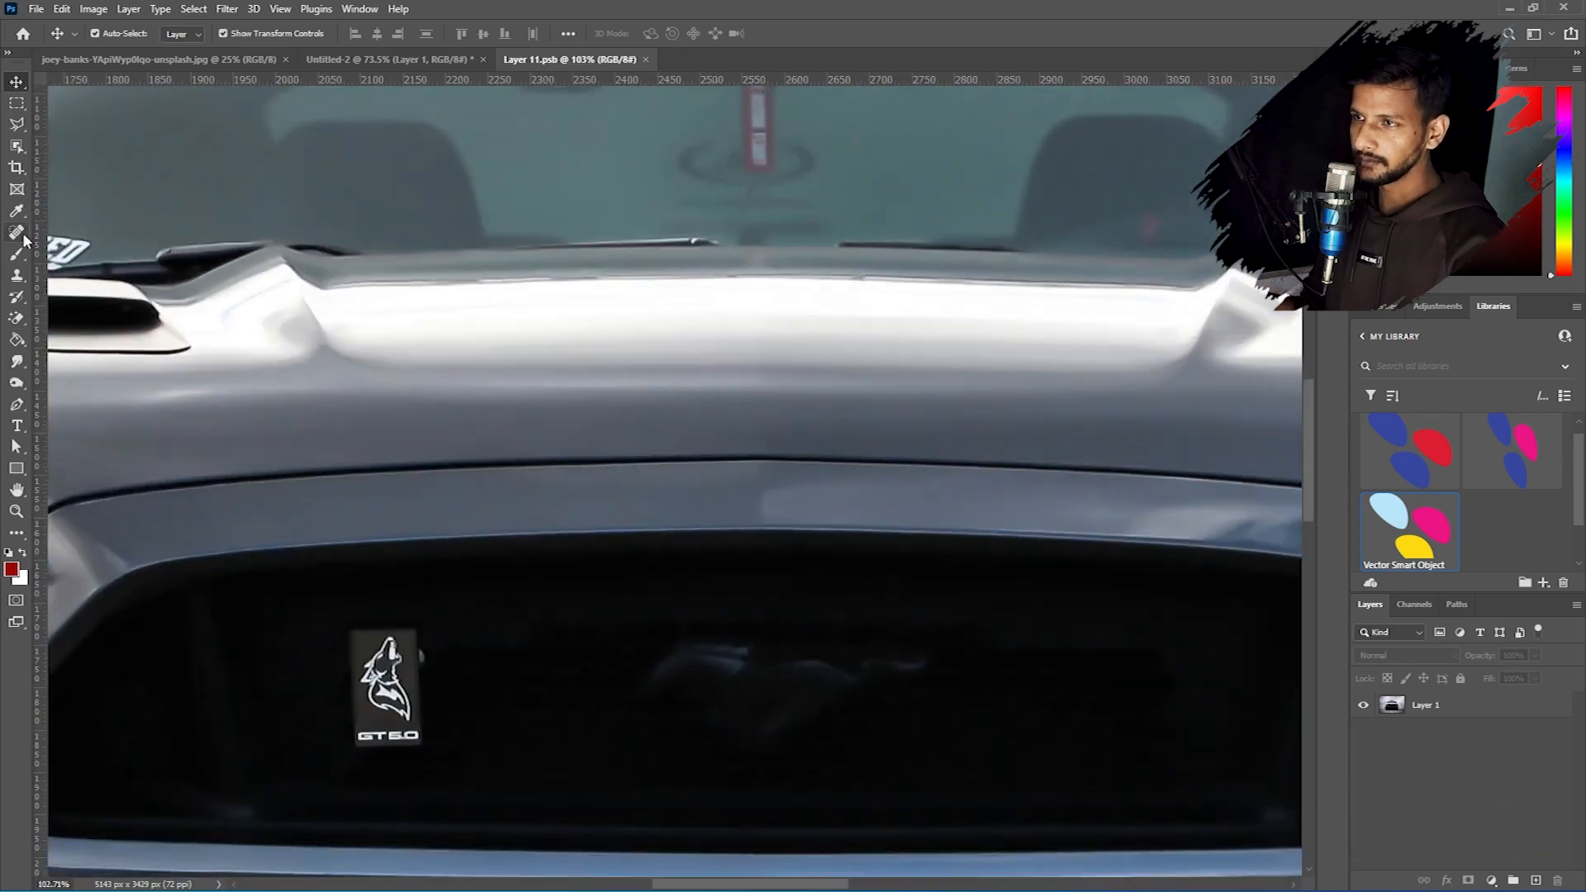
click(16, 425)
click(538, 413)
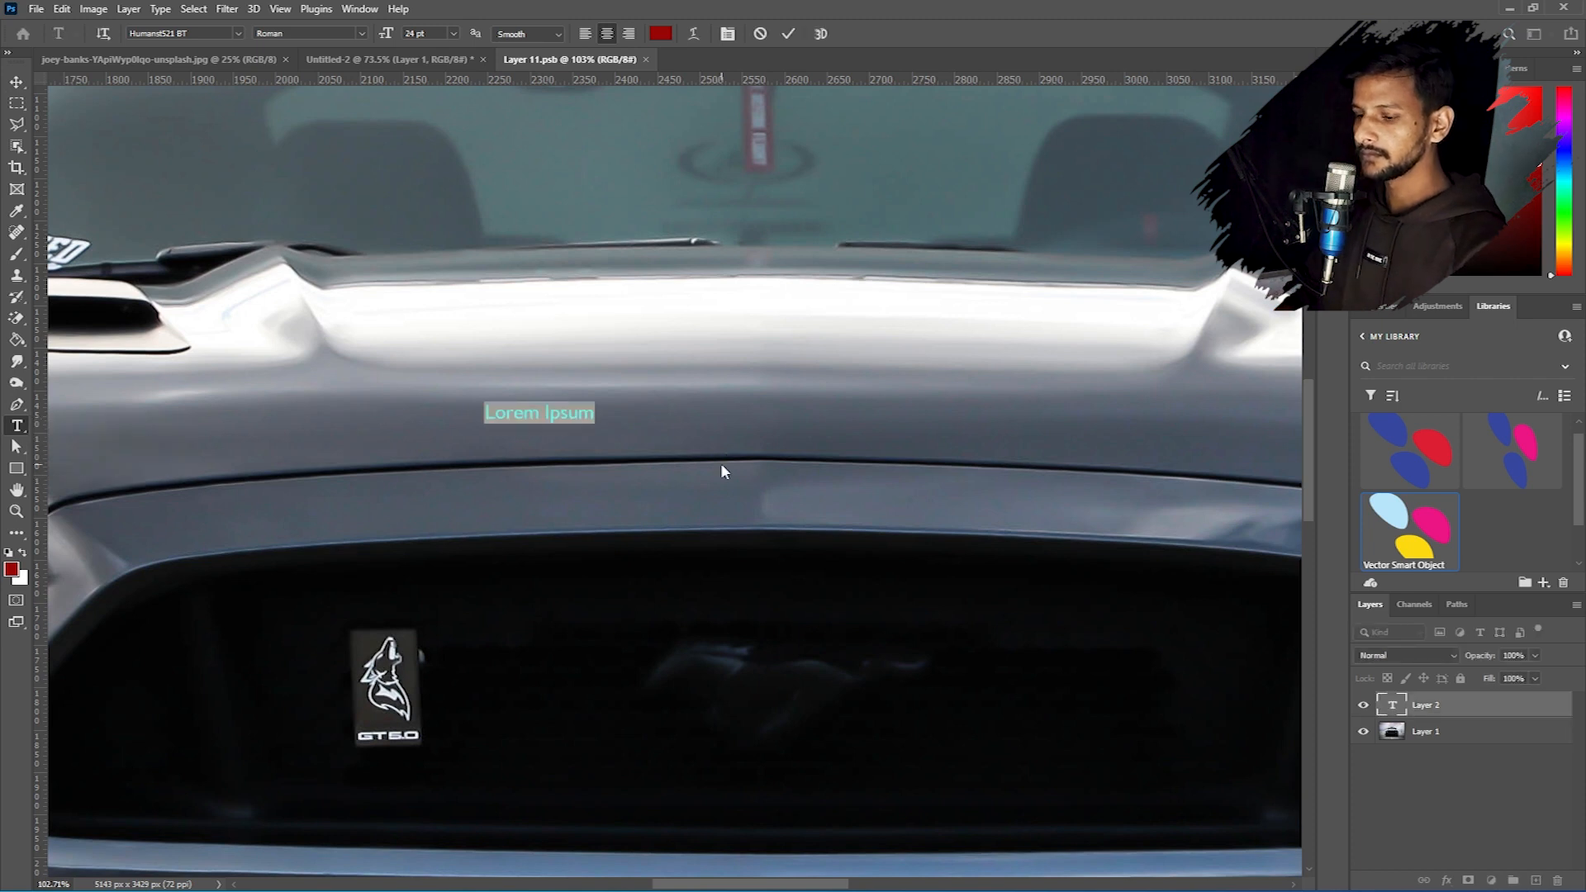
text(My)
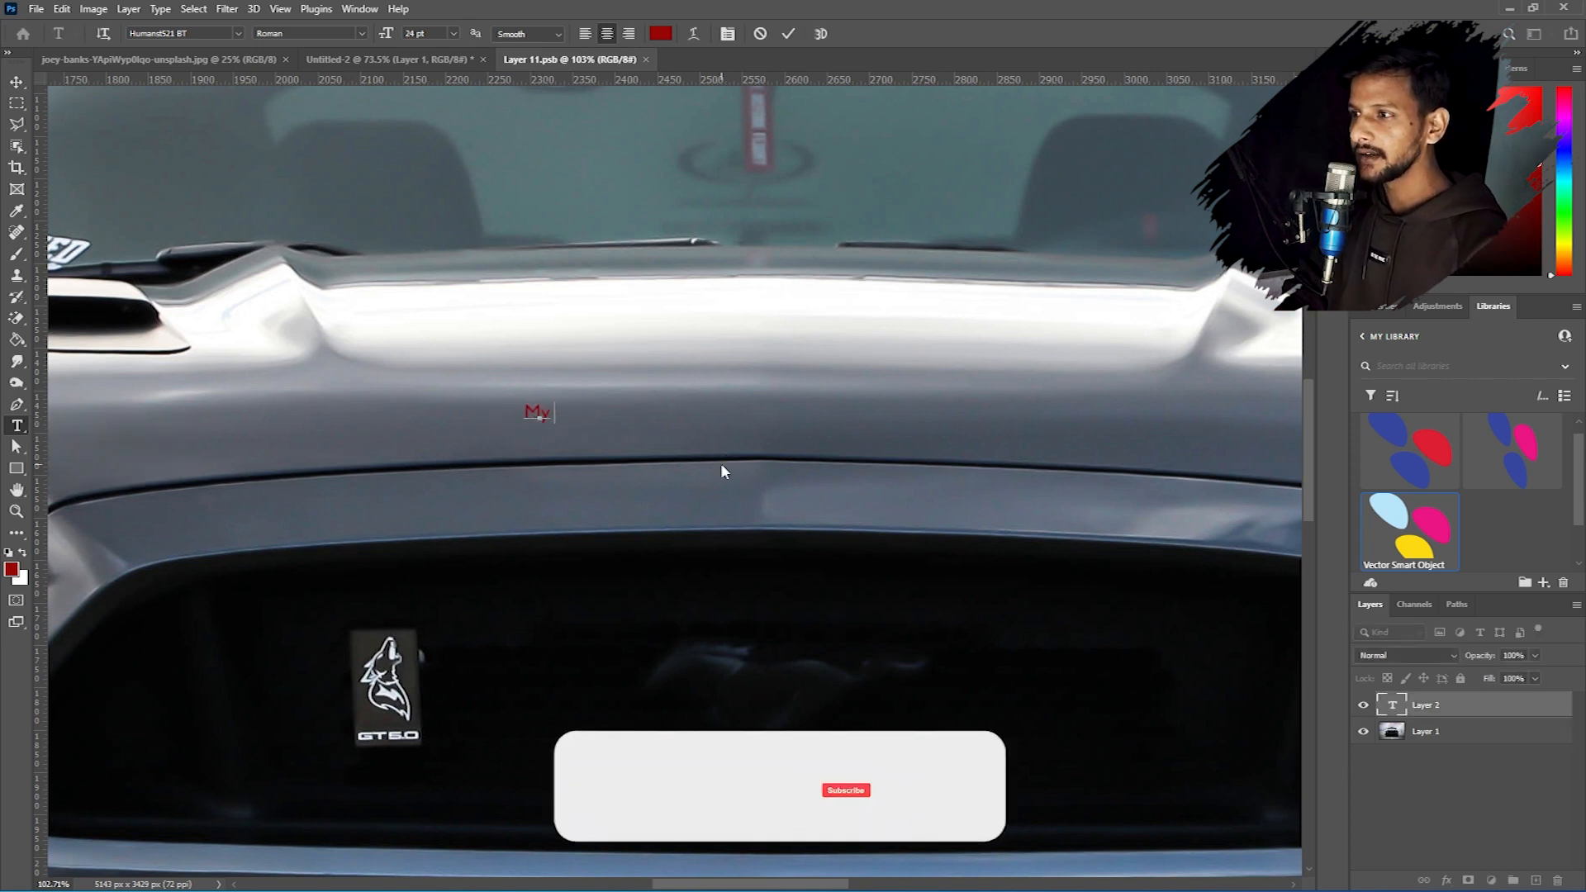
text( Car)
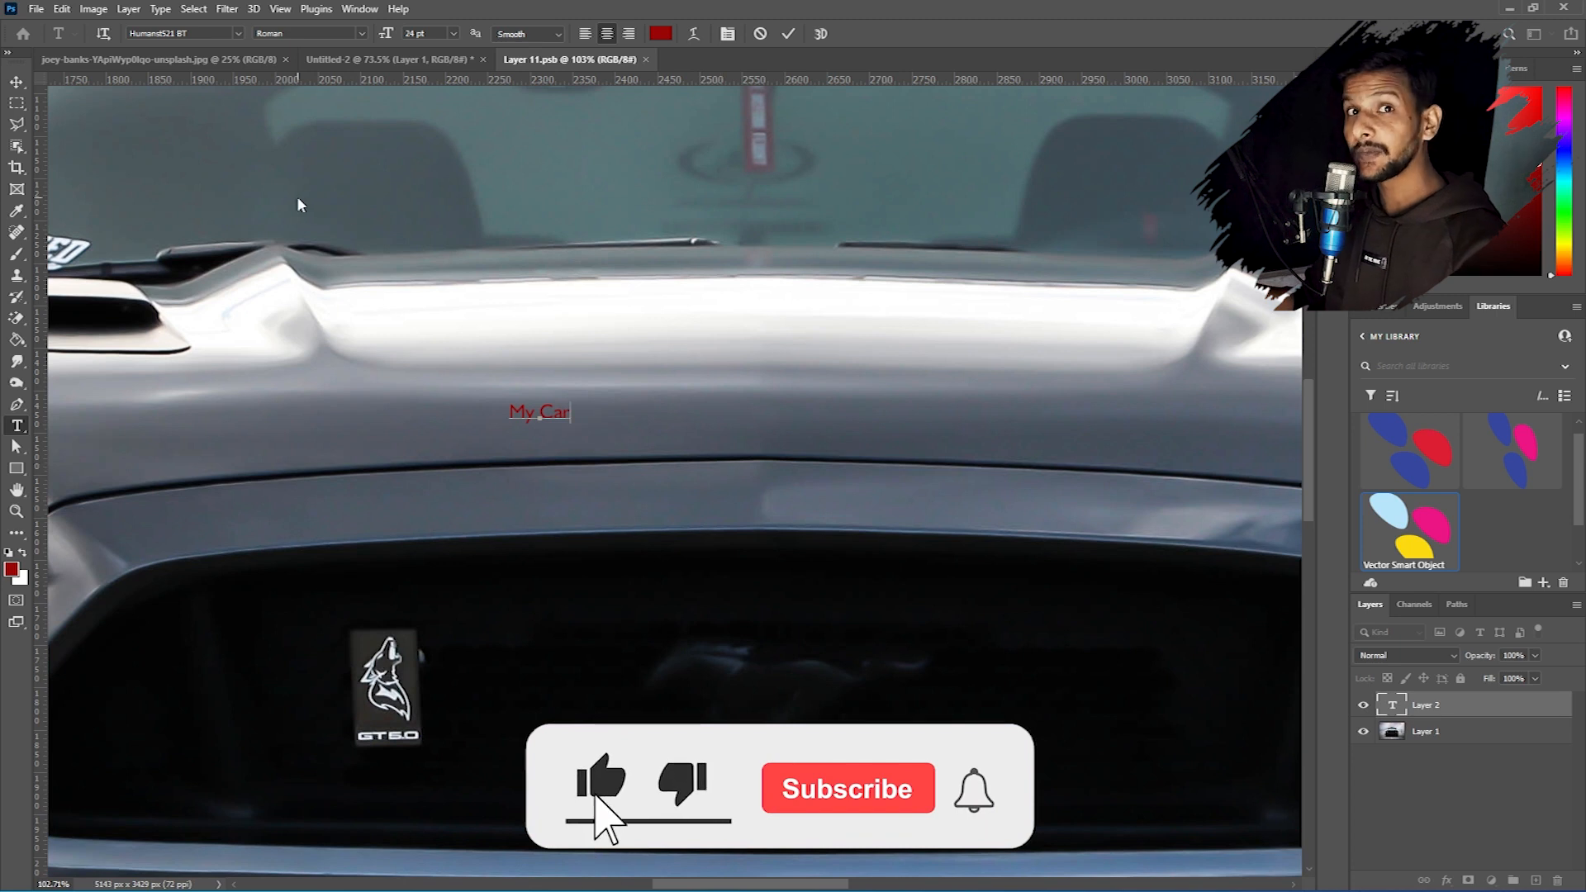
click(16, 83)
Scale the My Car text to about 194.3% and commit the transform.
key(ctrl+t)
drag(602, 450, 542, 426)
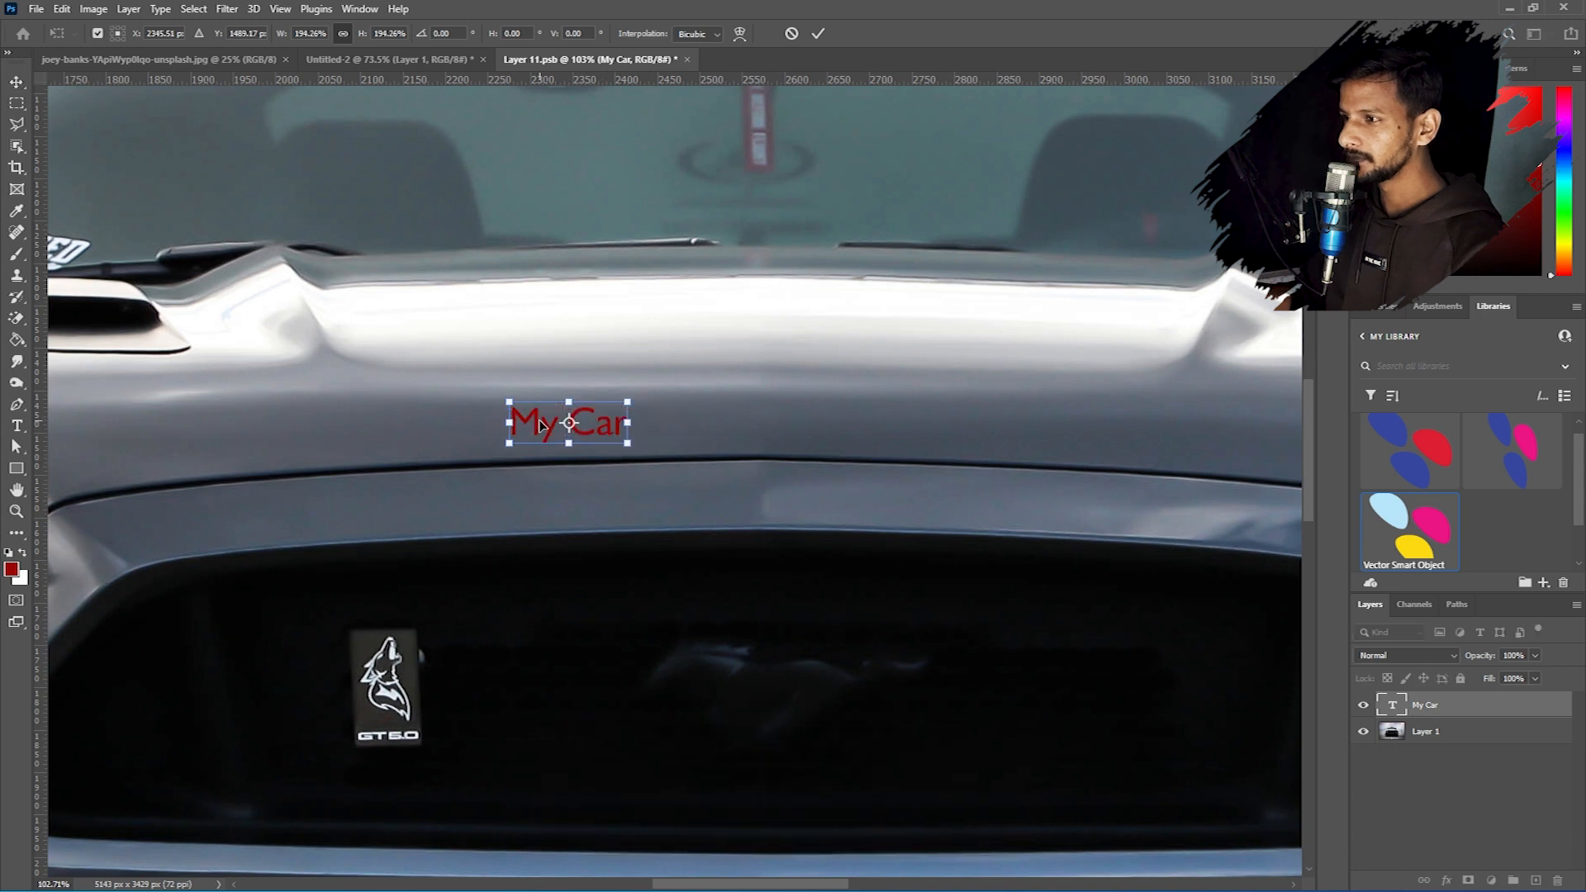
key(Return)
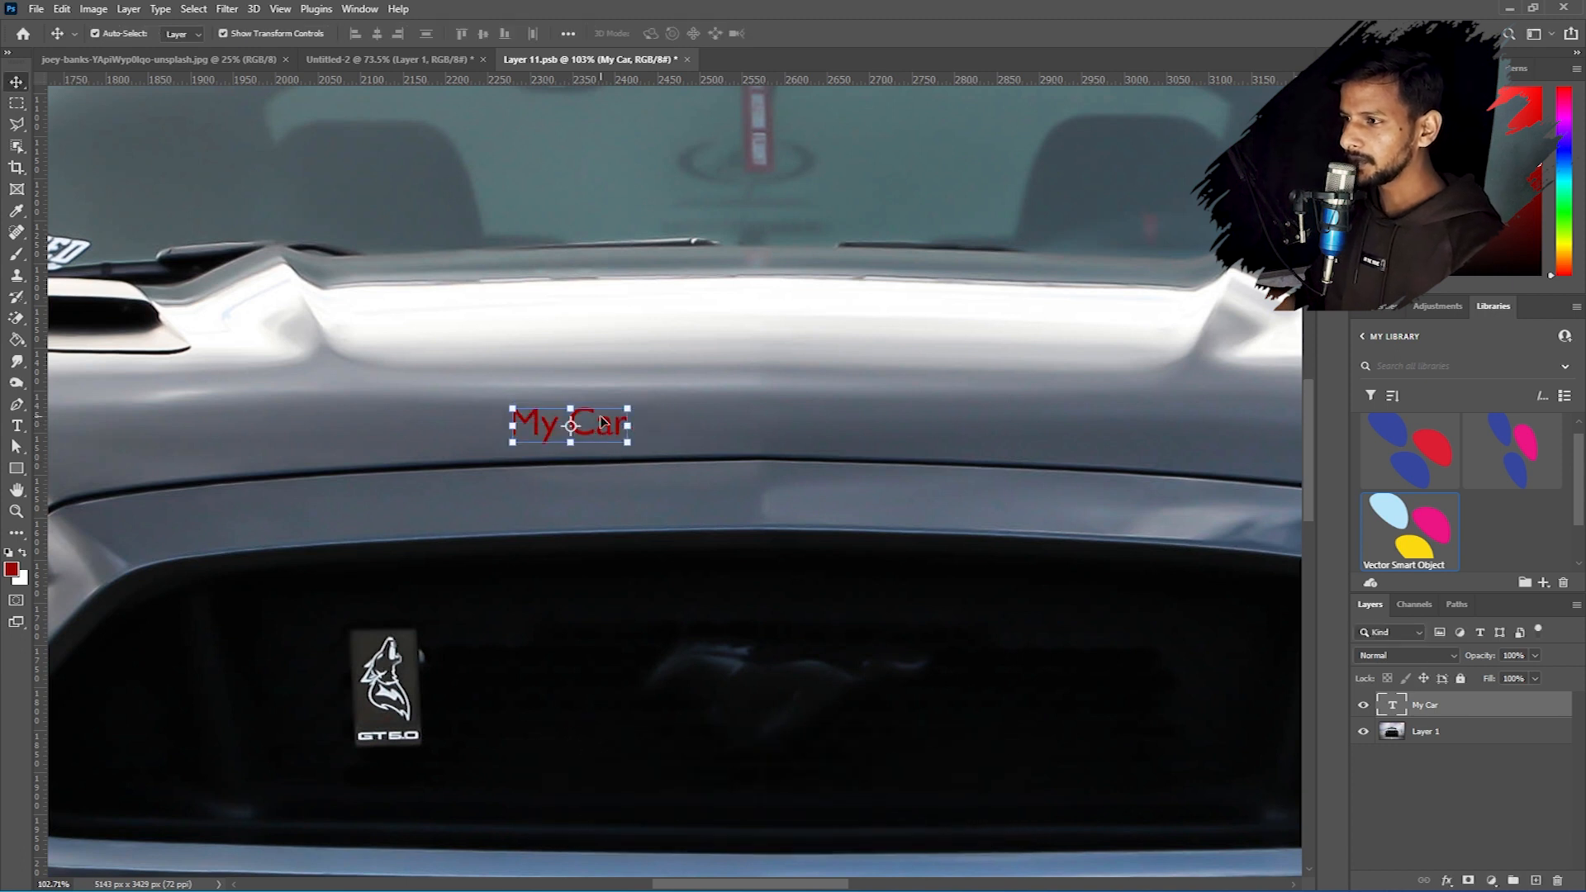
Change the My Car text's font to Arial Black Italic.
double_click(604, 430)
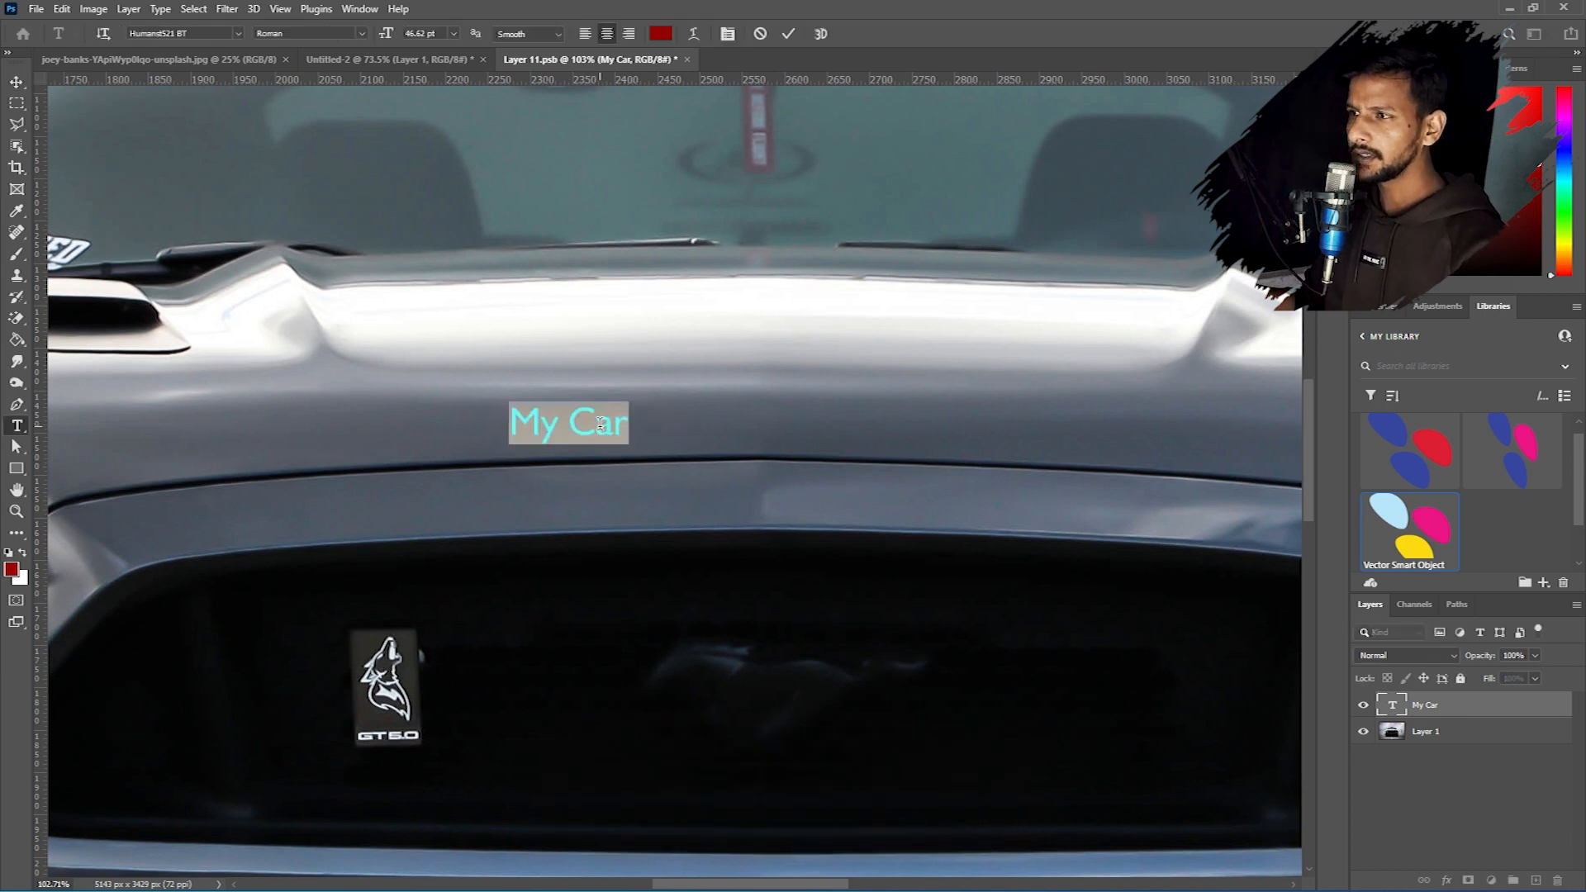
click(238, 29)
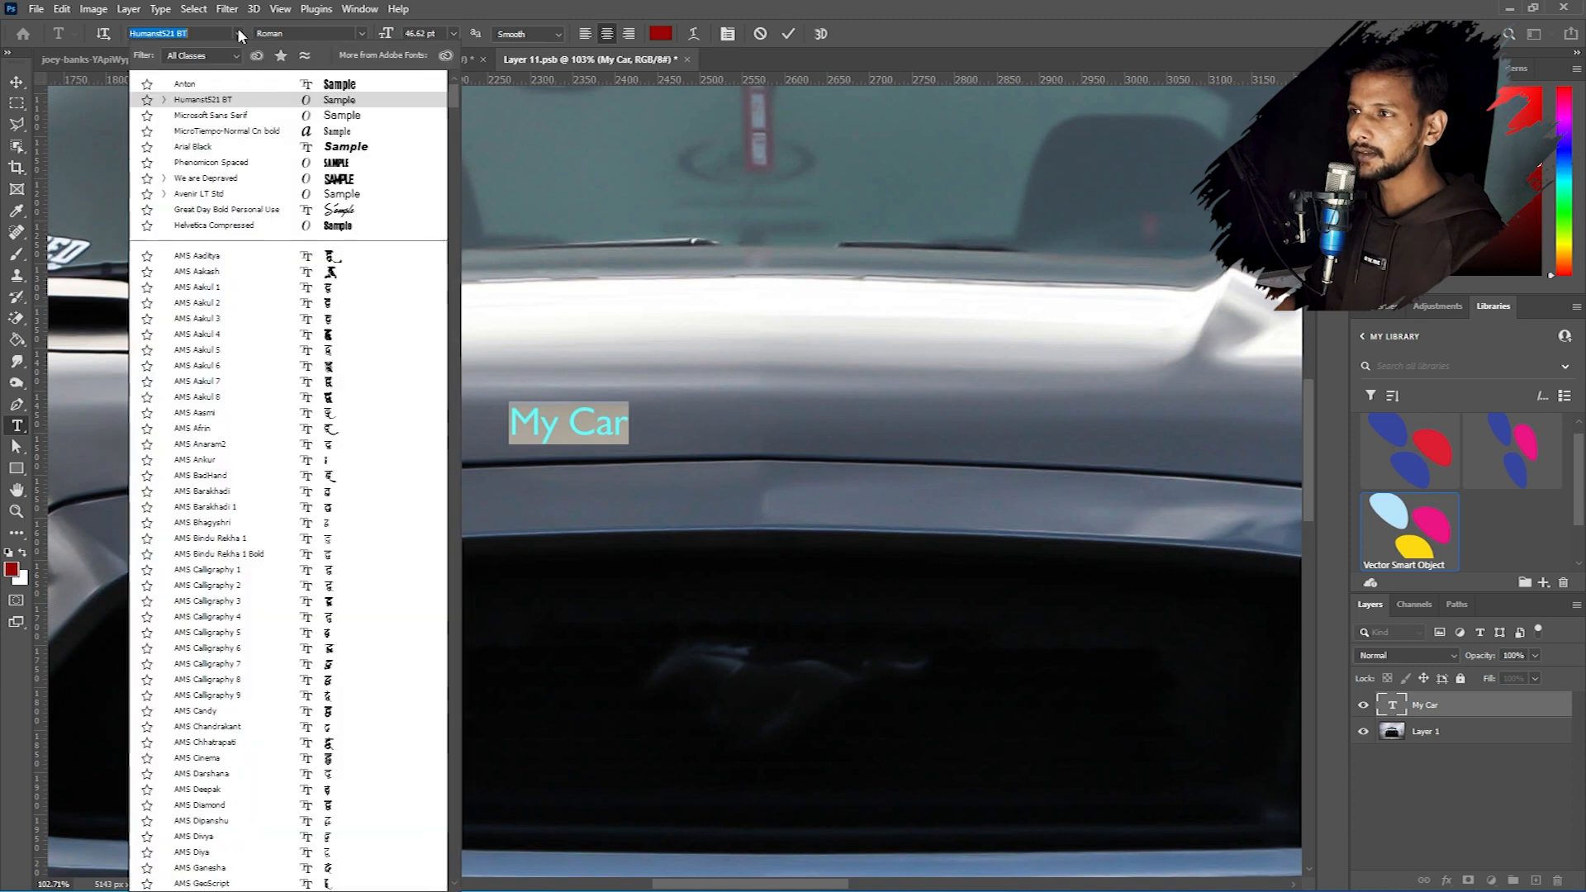
click(350, 146)
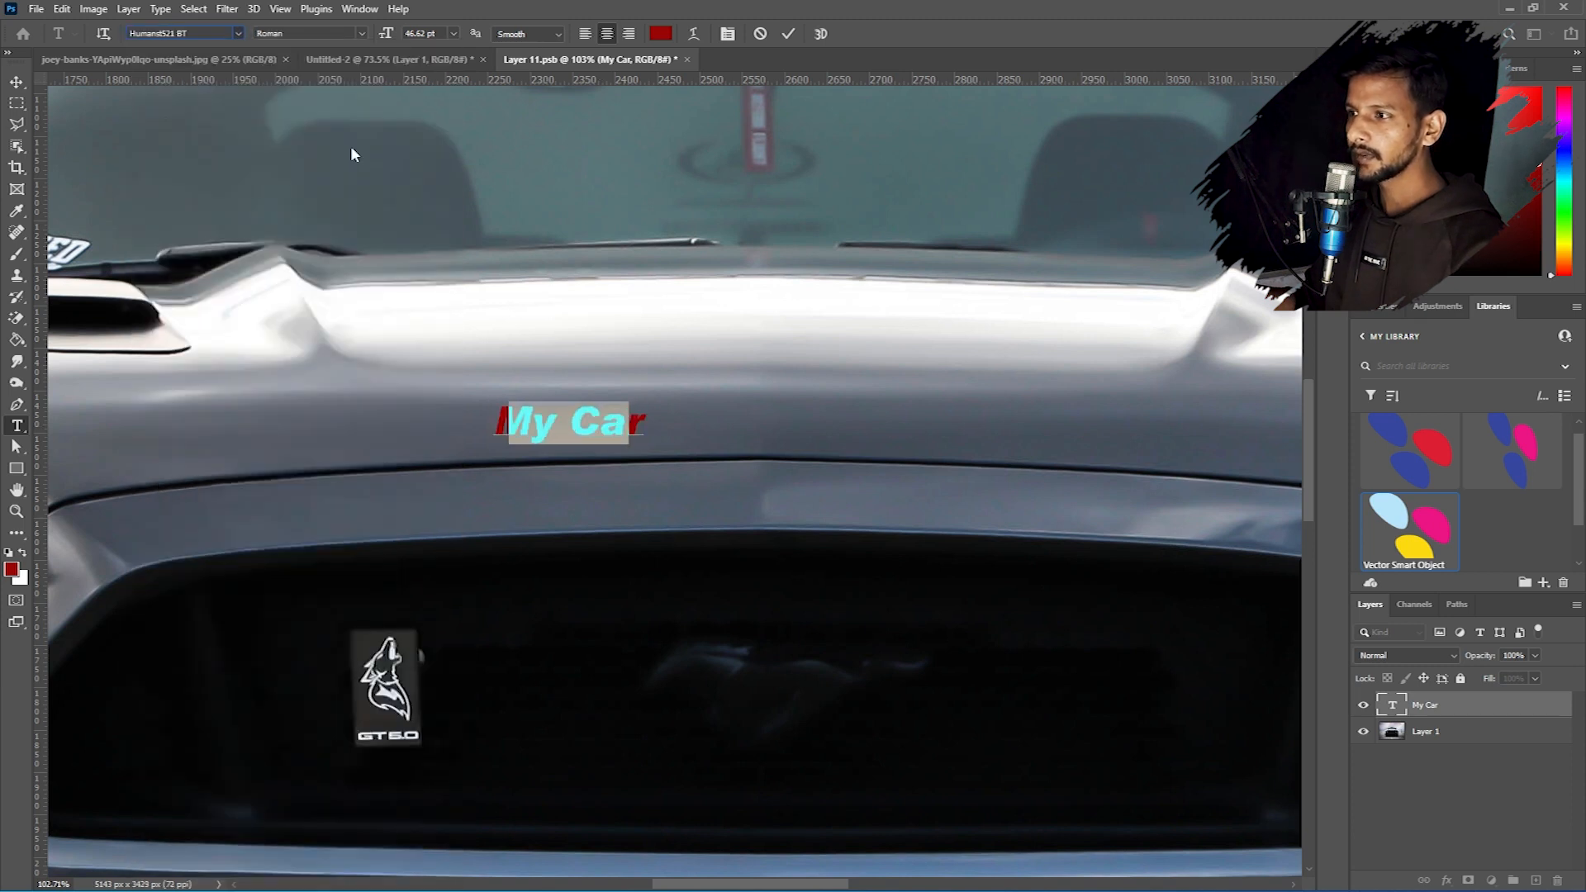
click(13, 85)
Scale the My Car text to about 147.9%, commit the transform, and move it to the centre of the hood.
drag(650, 406, 715, 377)
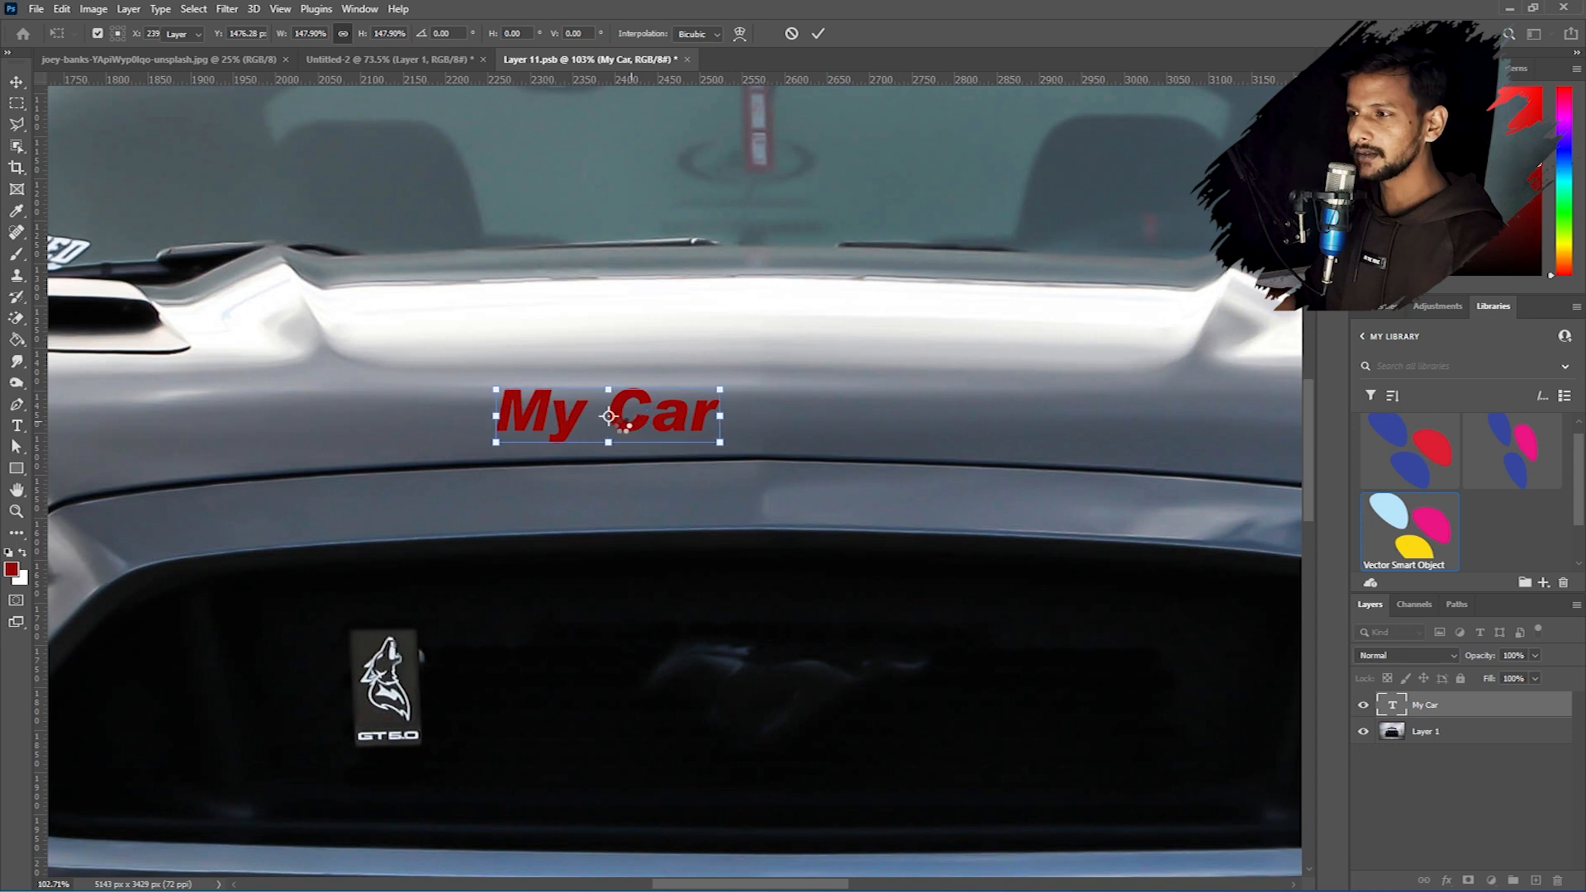
key(Return)
drag(687, 417, 823, 414)
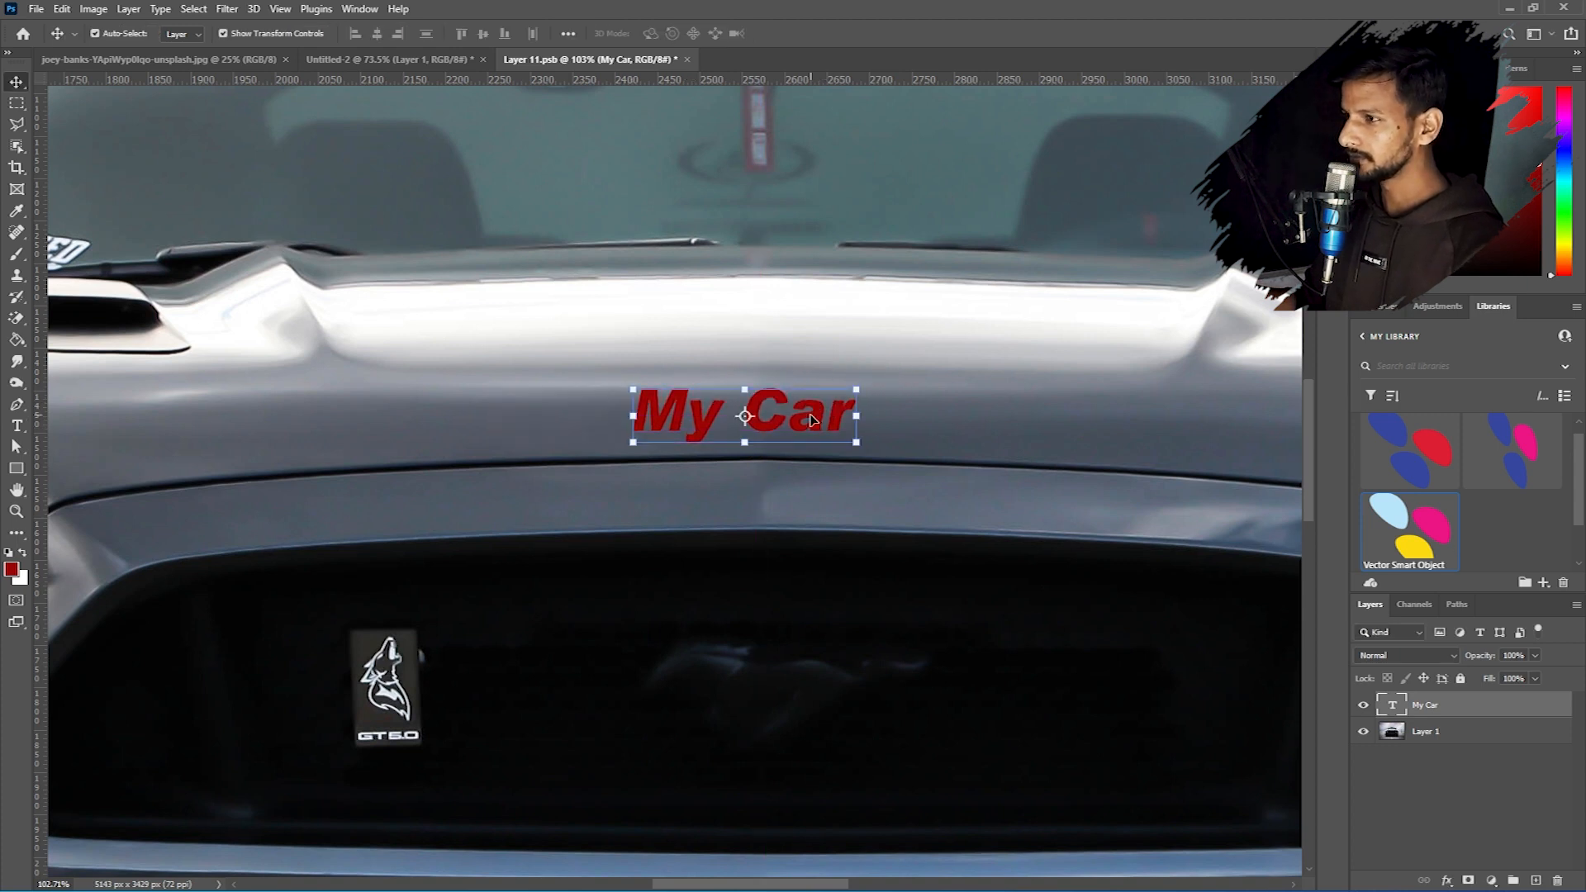
Change the My Car text colour to white (#ffffff).
double_click(812, 419)
click(657, 33)
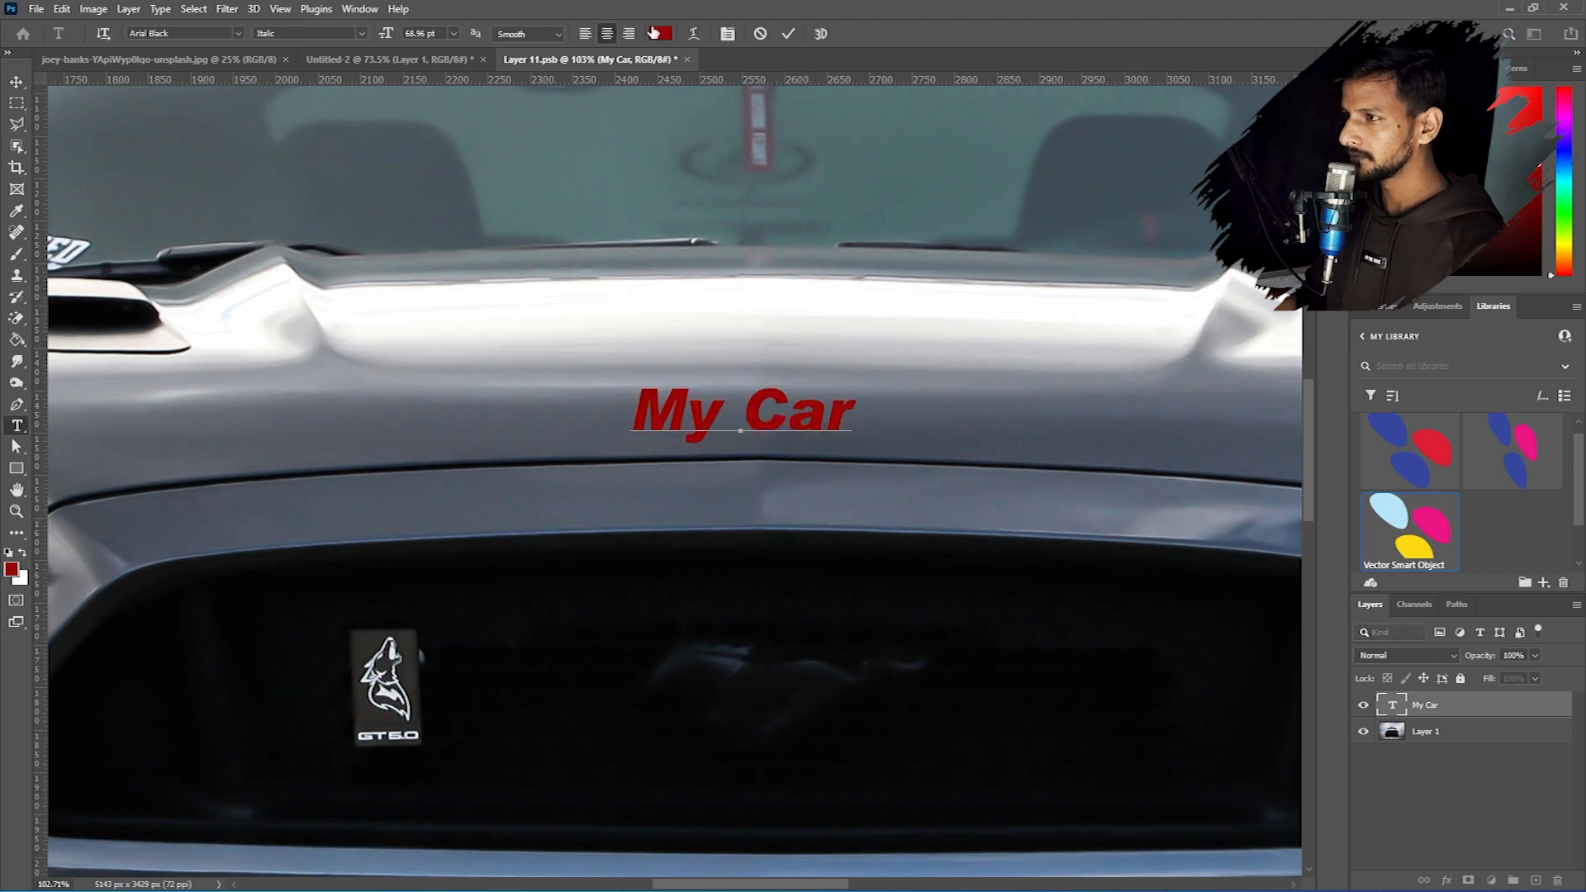
click(708, 434)
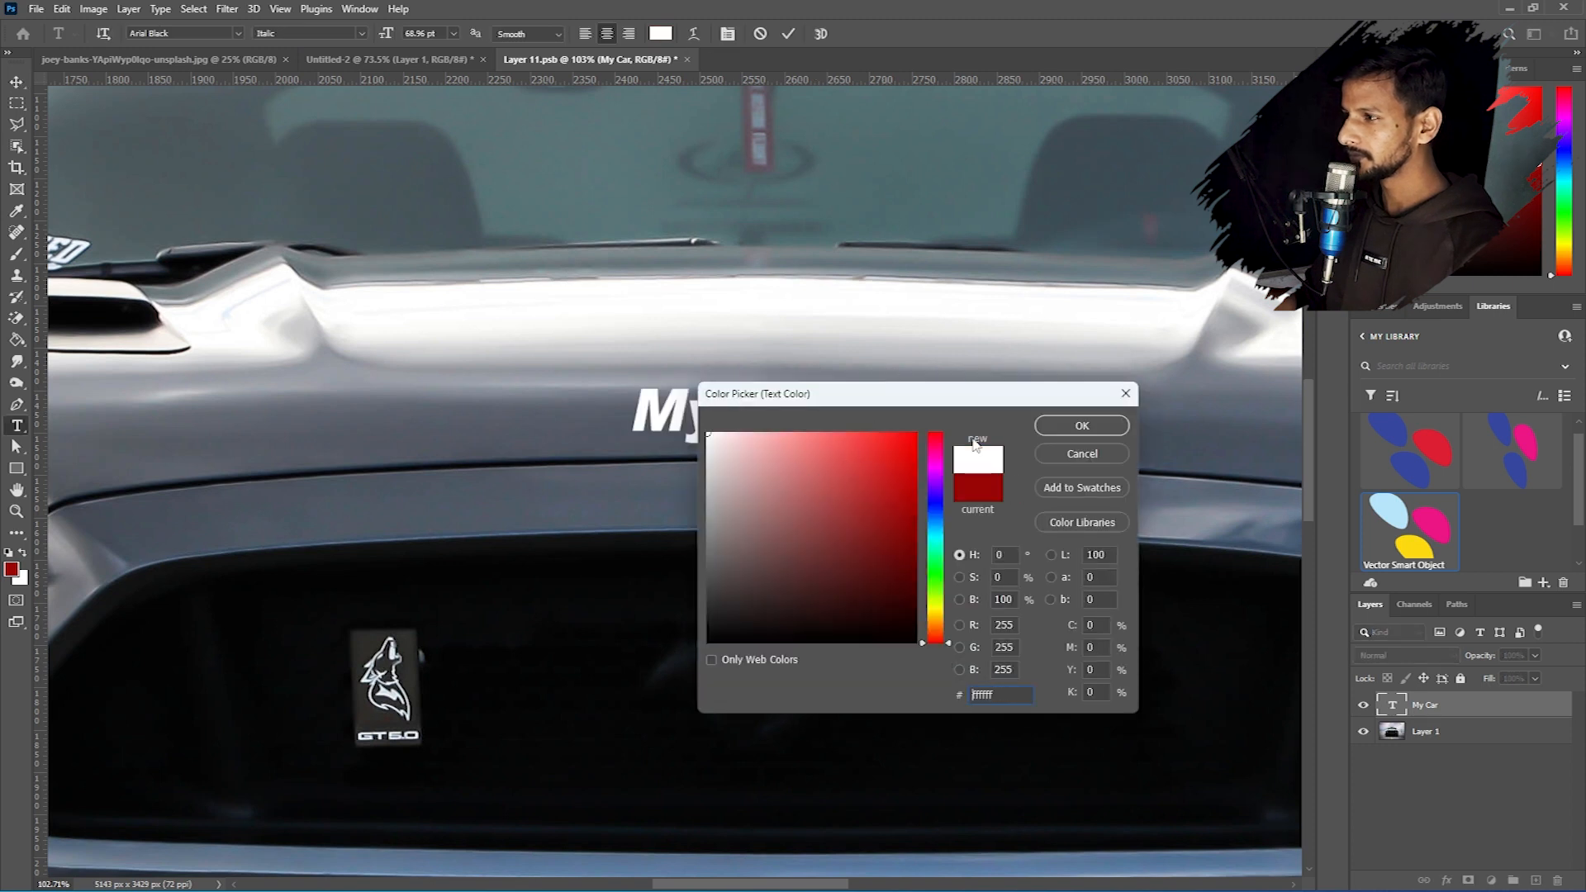
click(1095, 427)
click(17, 83)
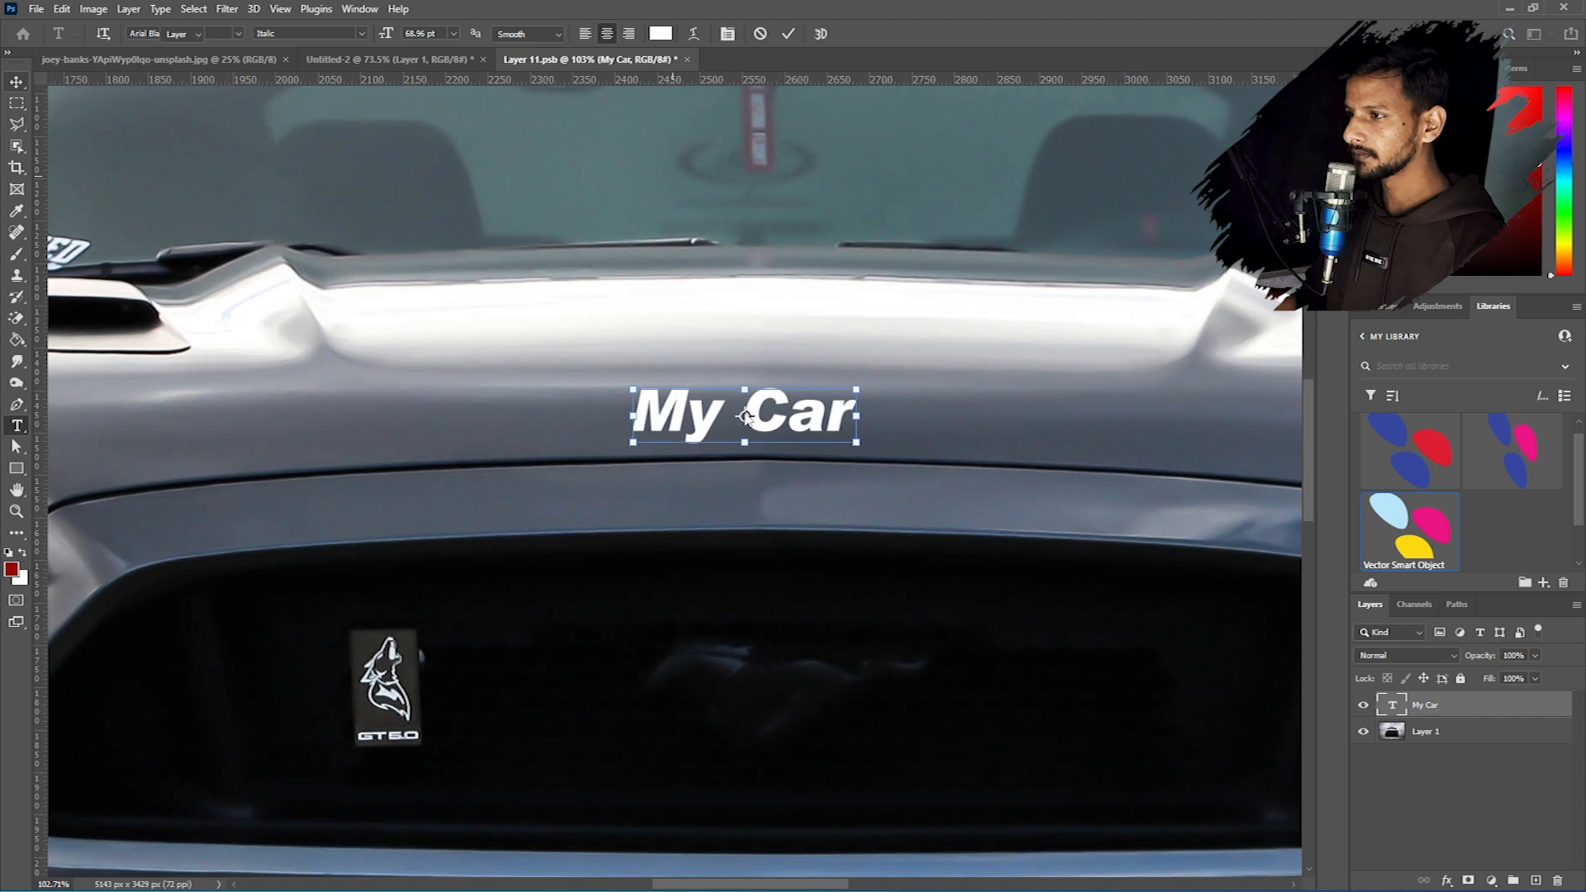
Examine the text on the hood up close and compare it with the car Smart Object in the Untitled-2 document.
scroll(741, 404, up, 3)
scroll(777, 406, down, 1)
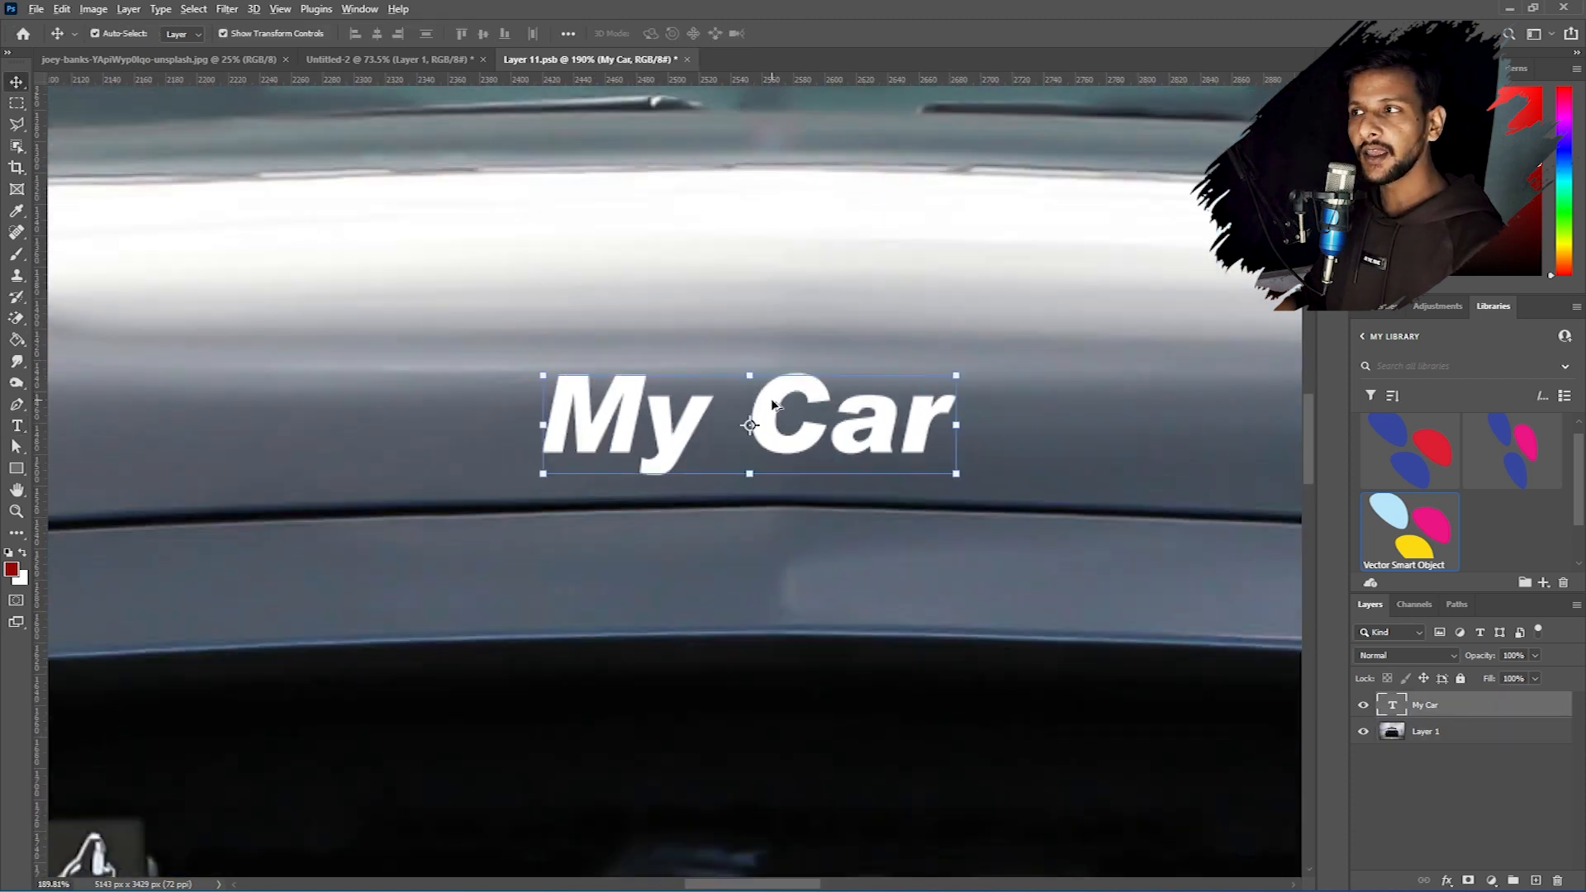
scroll(773, 405, down, 5)
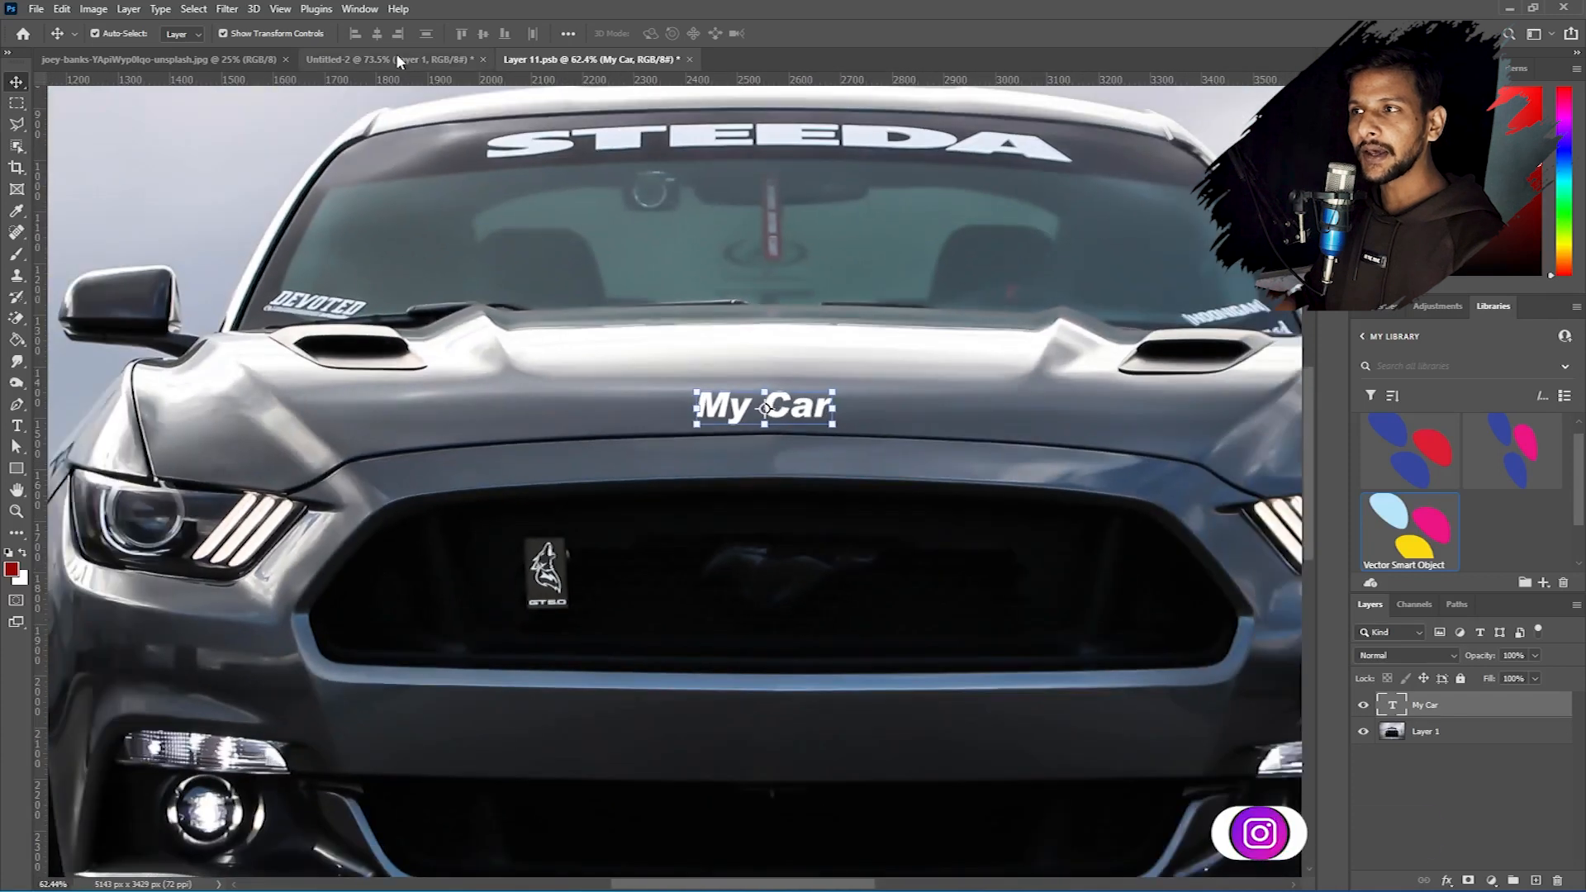
click(399, 60)
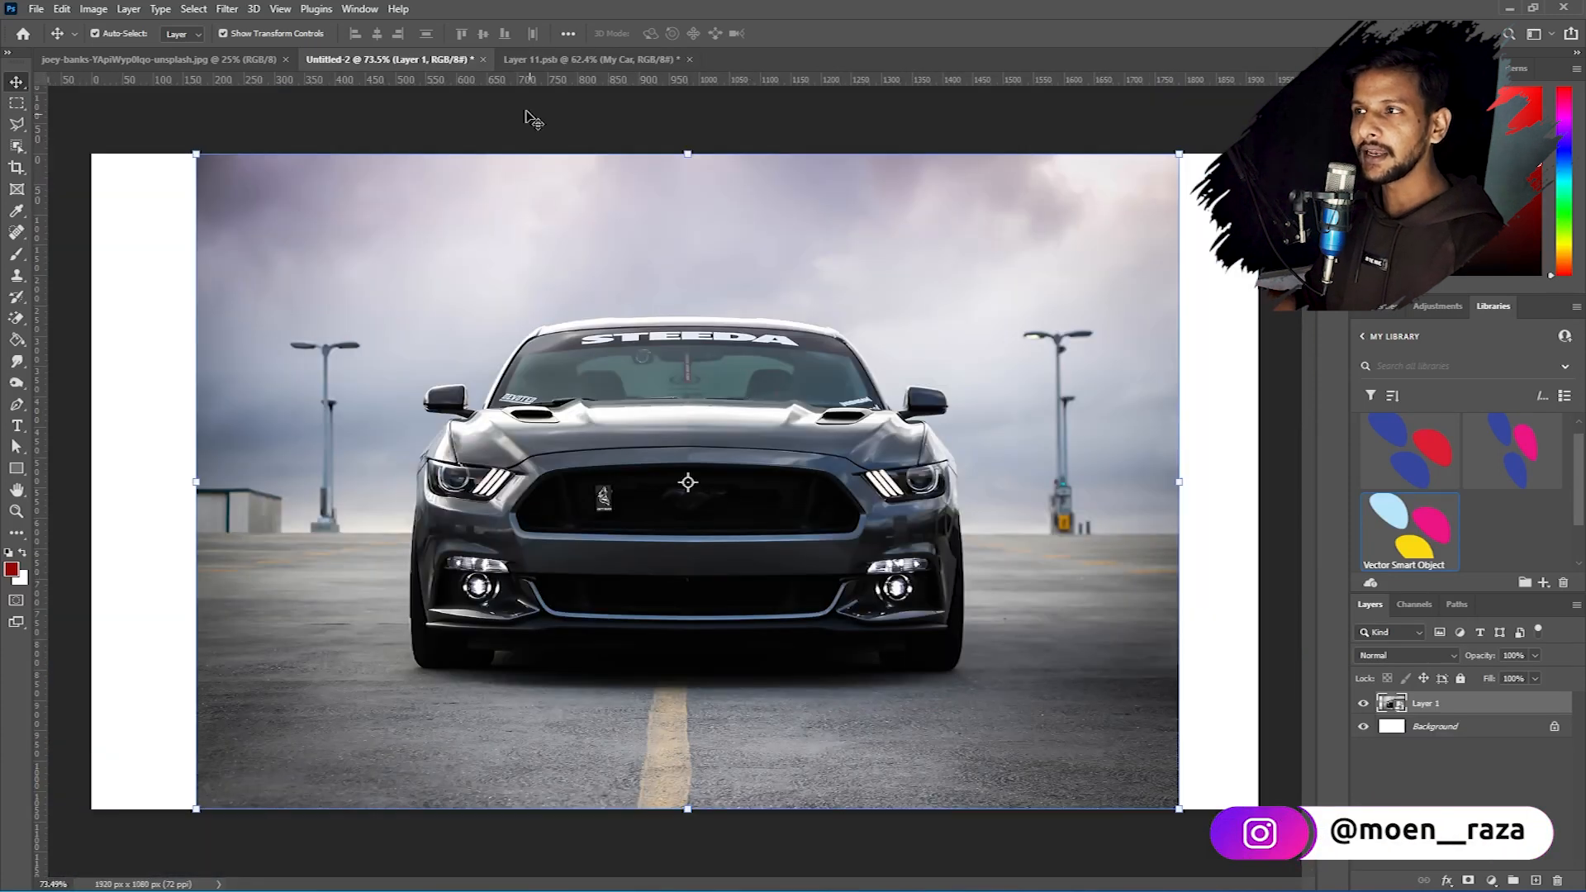
click(556, 59)
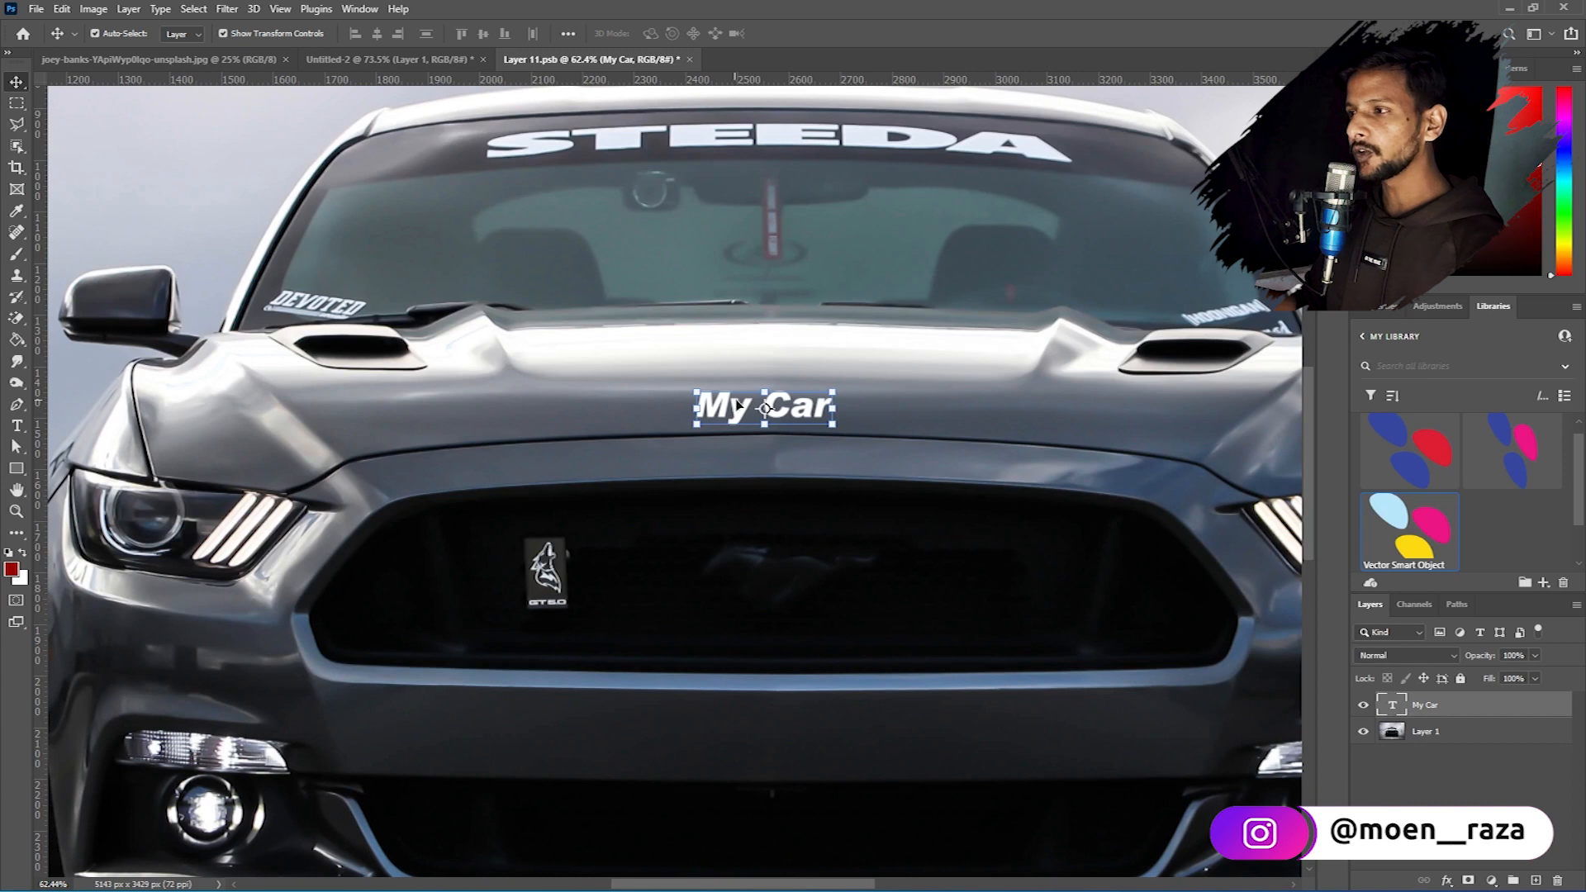
Enlarge the white My Car text slightly on the hood and commit the transform.
scroll(828, 394, up, 4)
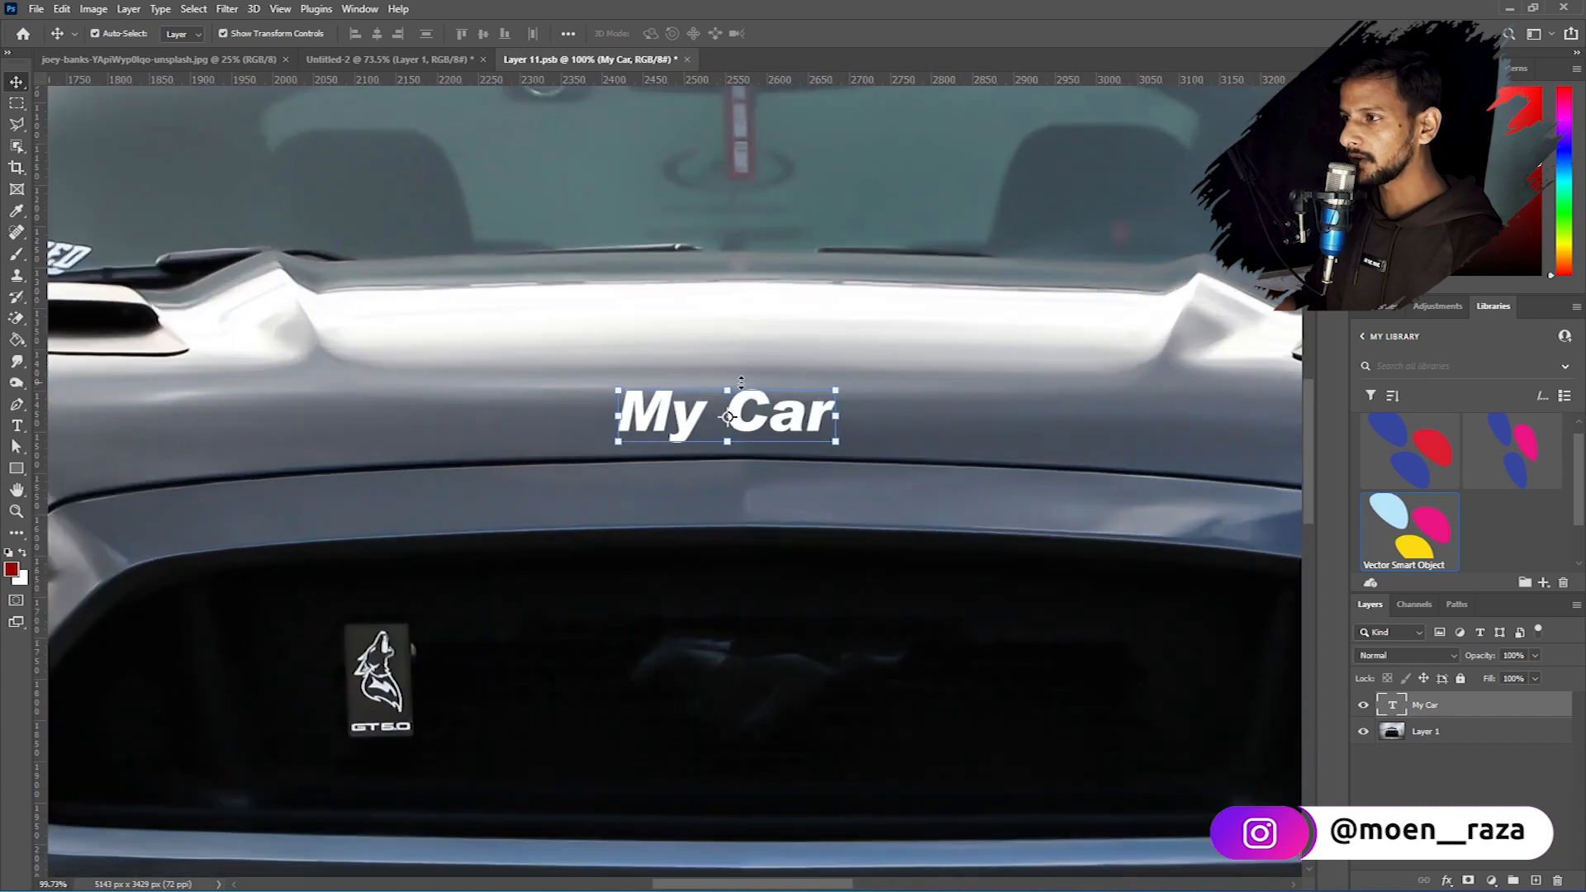
drag(888, 396, 915, 388)
key(Return)
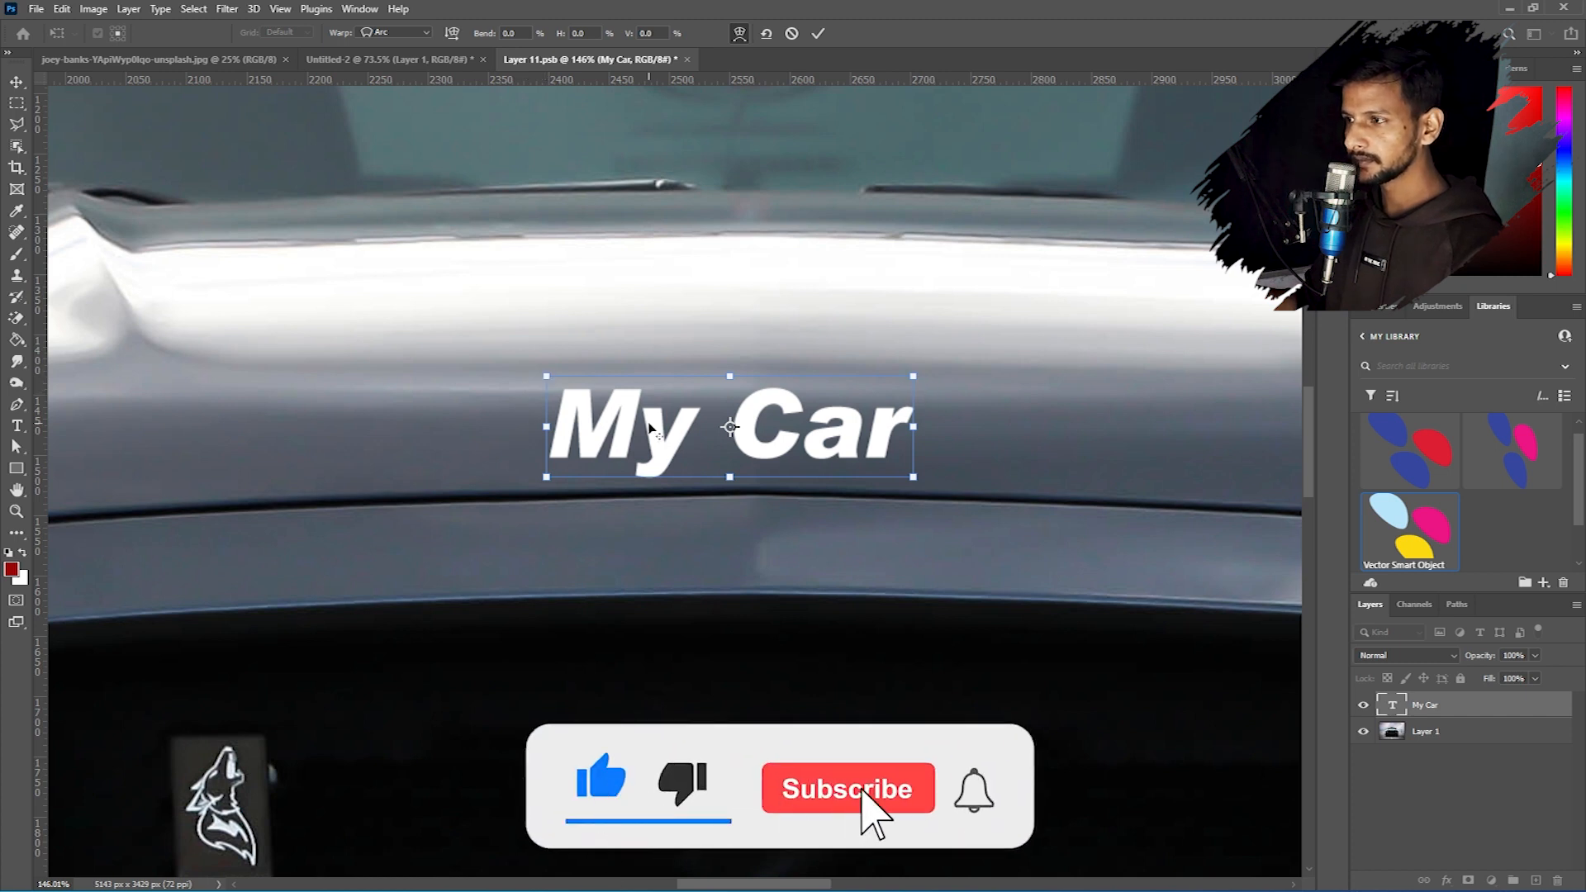
Try to reshape the My Car text with an Arc warp.
scroll(650, 428, up, 2)
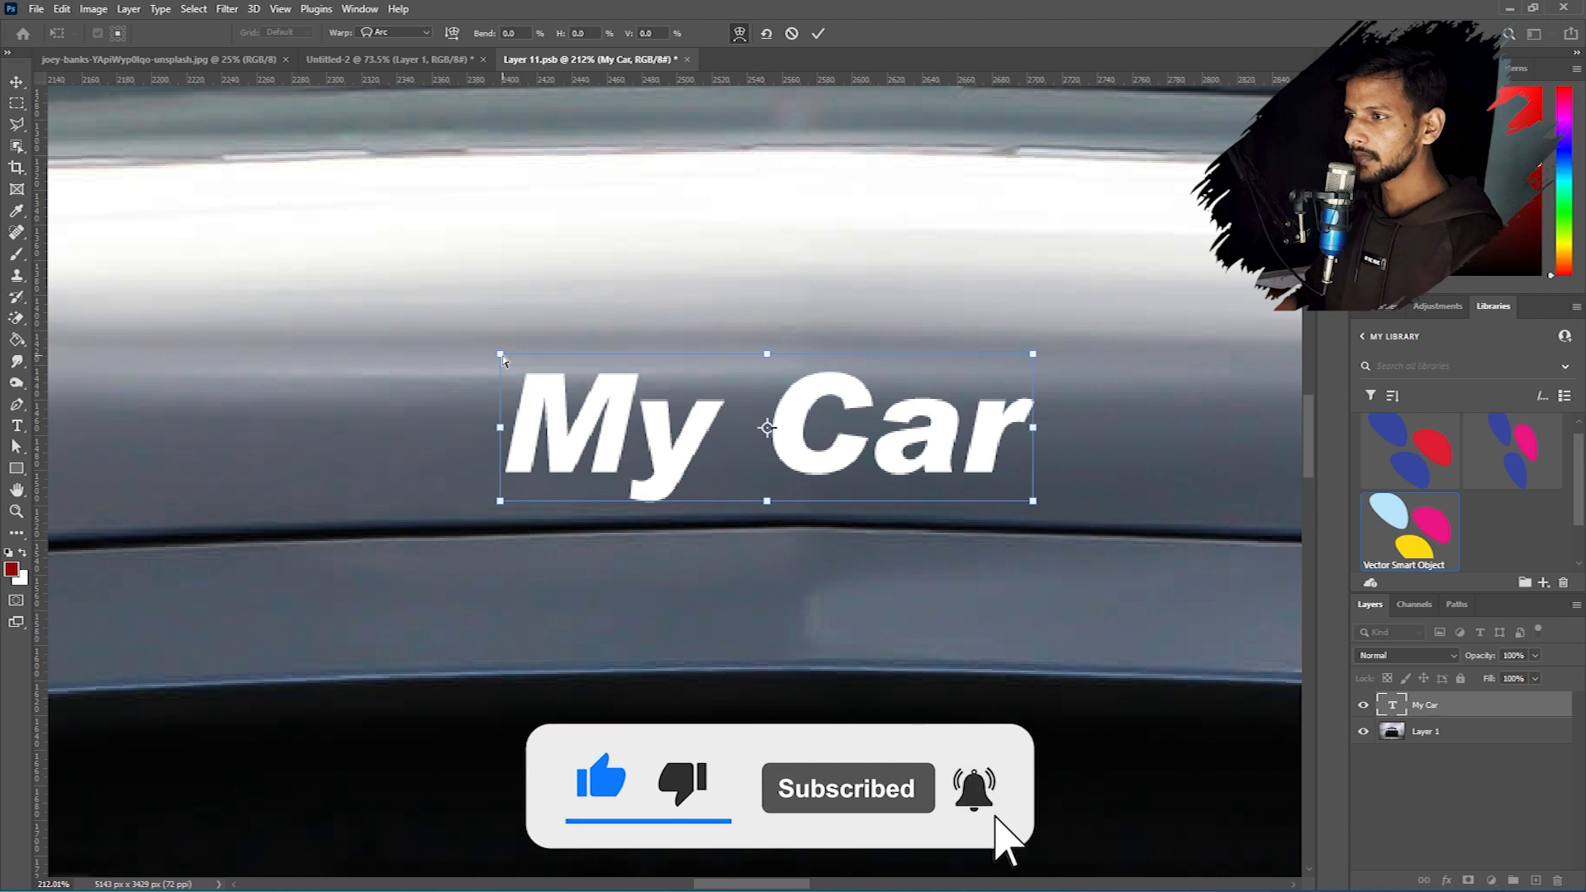
drag(500, 356, 476, 356)
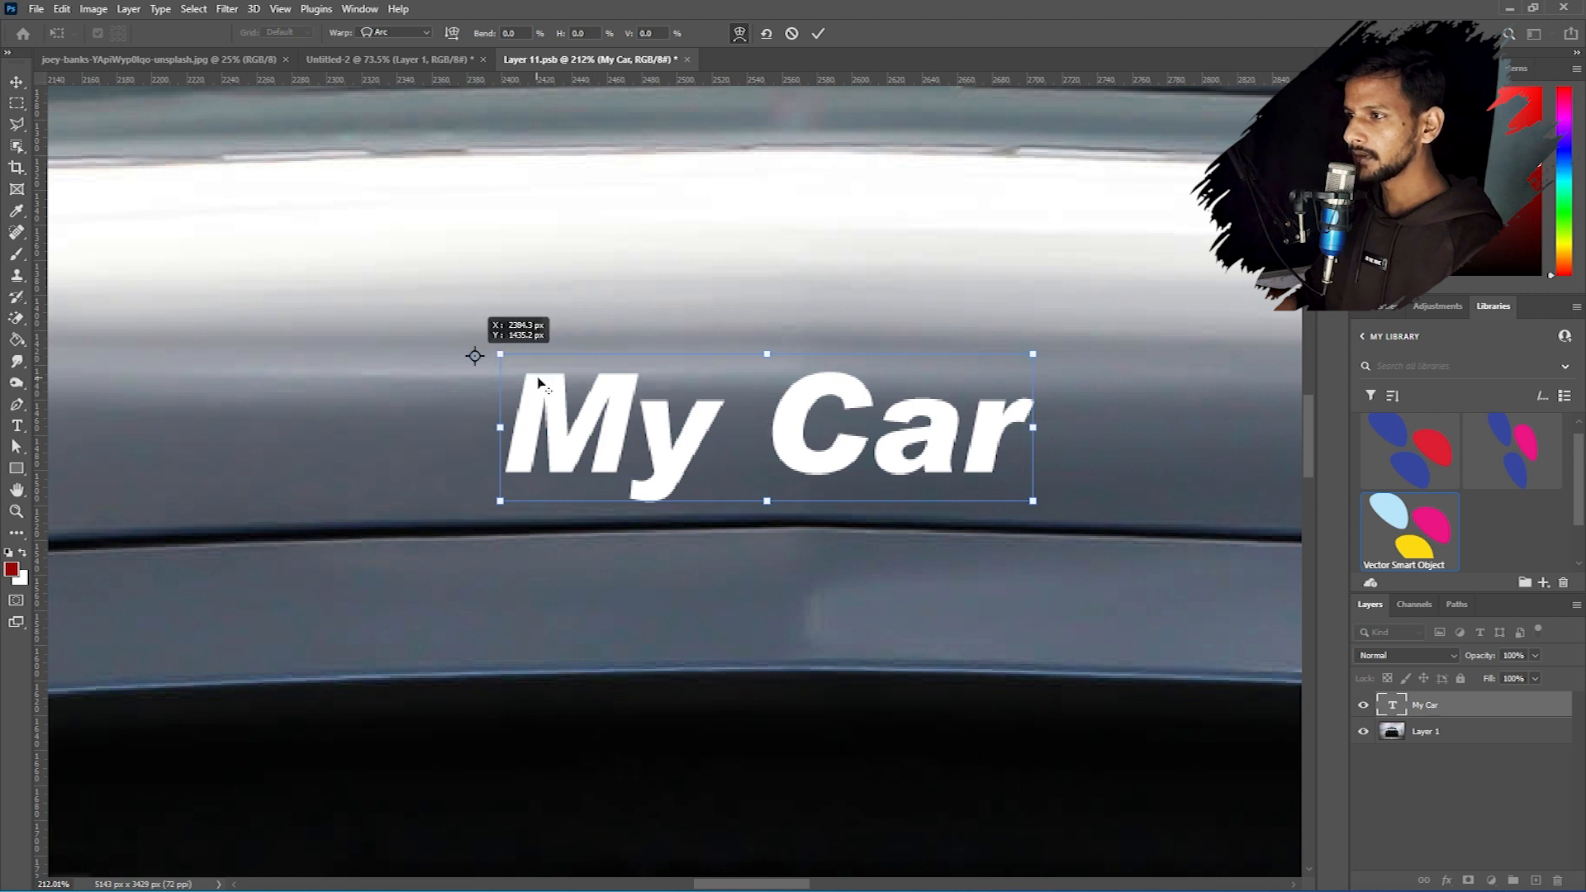
key(ctrl+z)
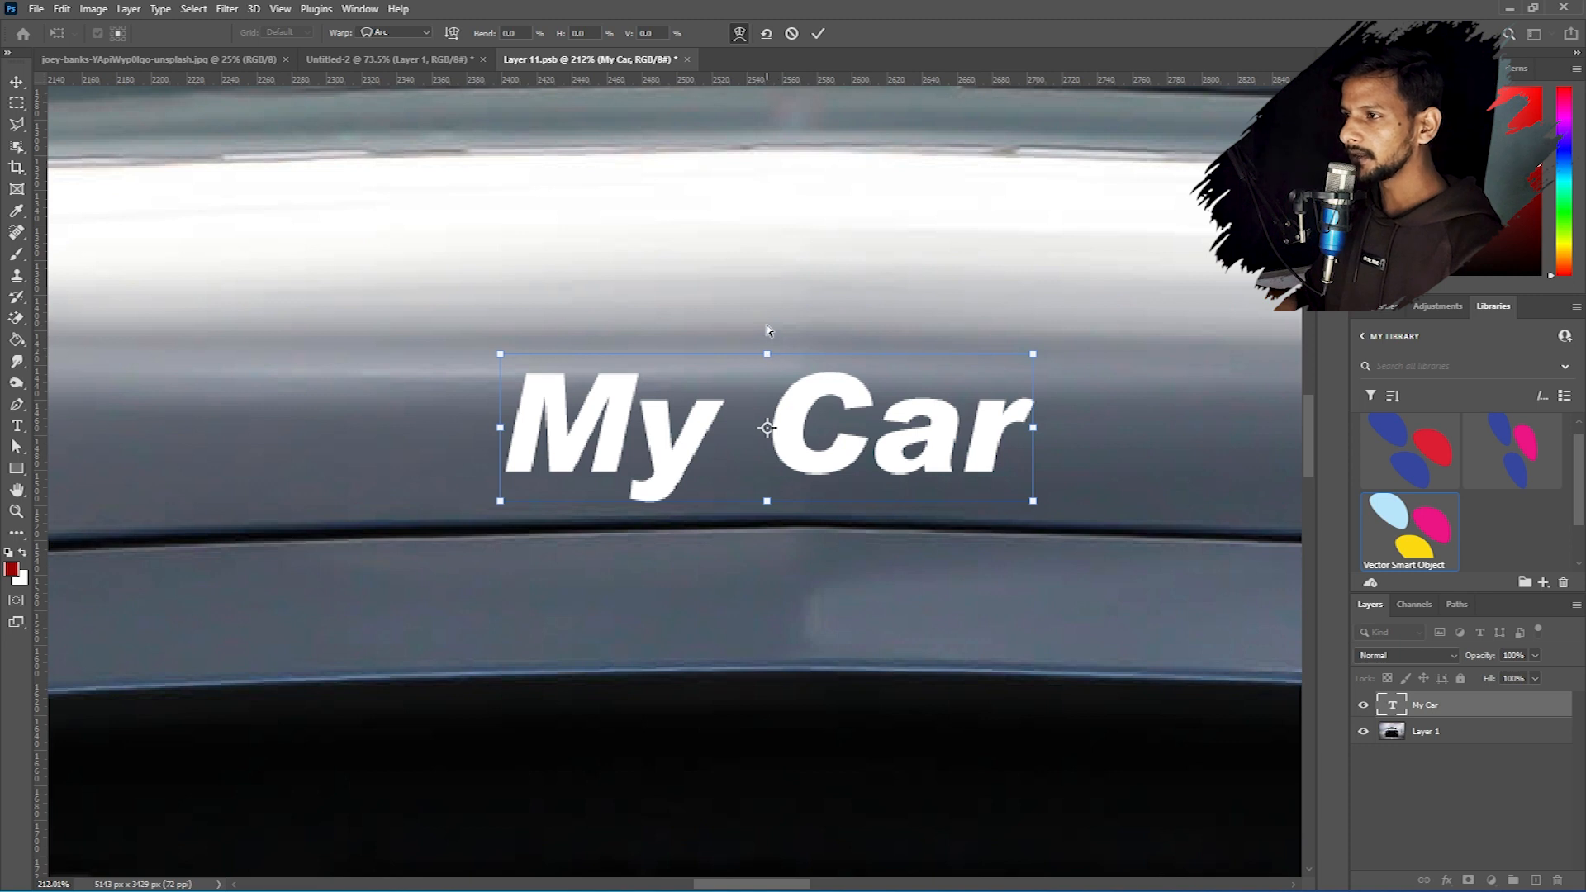
click(20, 84)
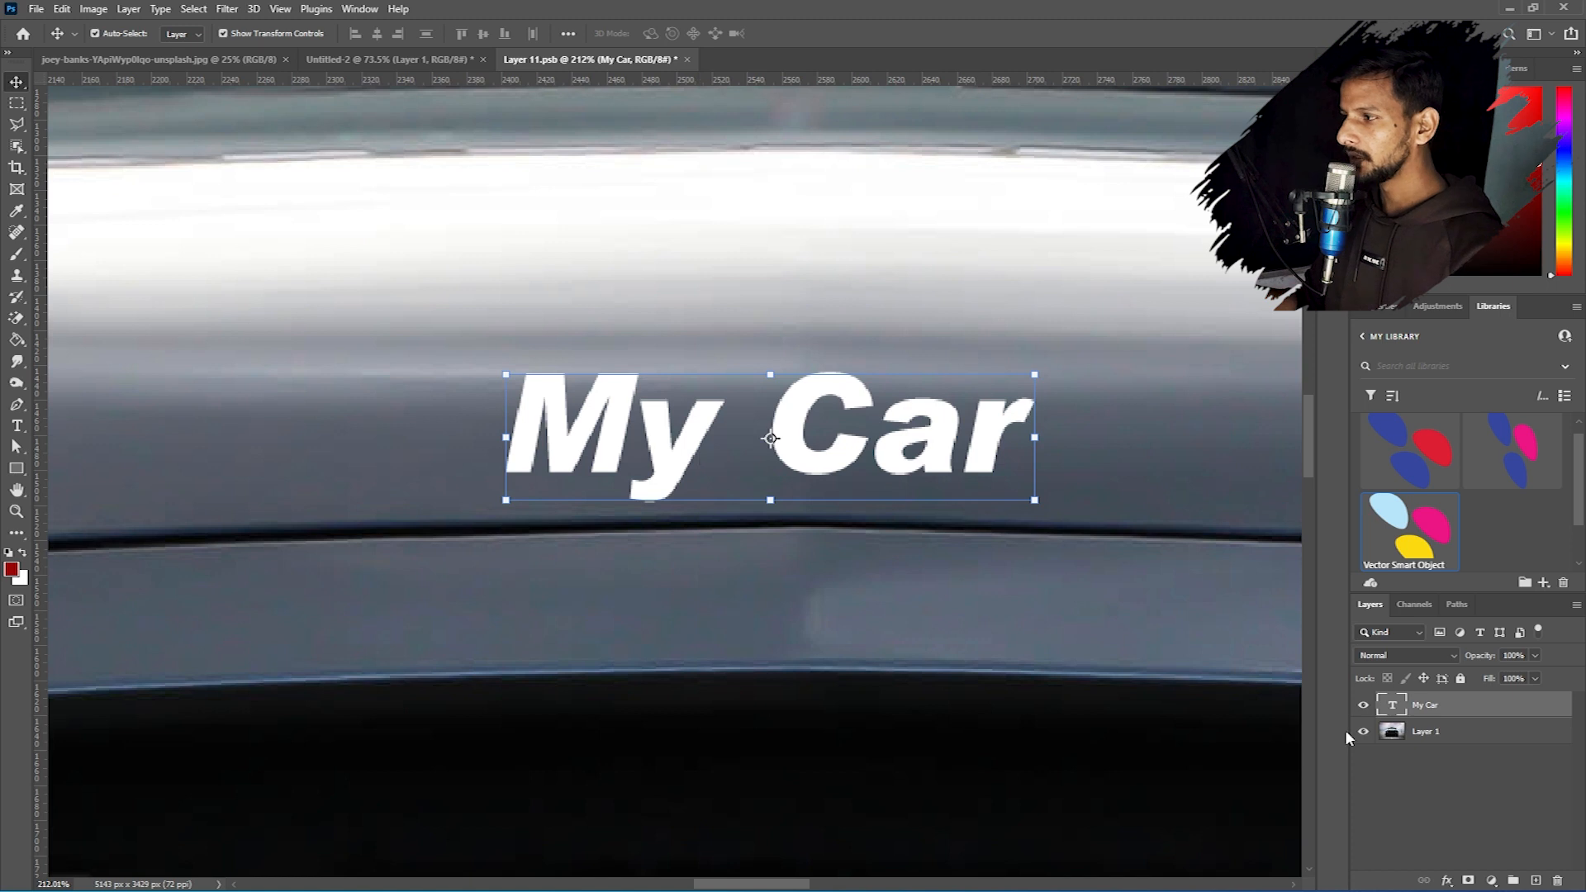
Add a layer mask to the My Car text and partly fade its letters with soft black brush strokes at 50% flow.
click(1468, 881)
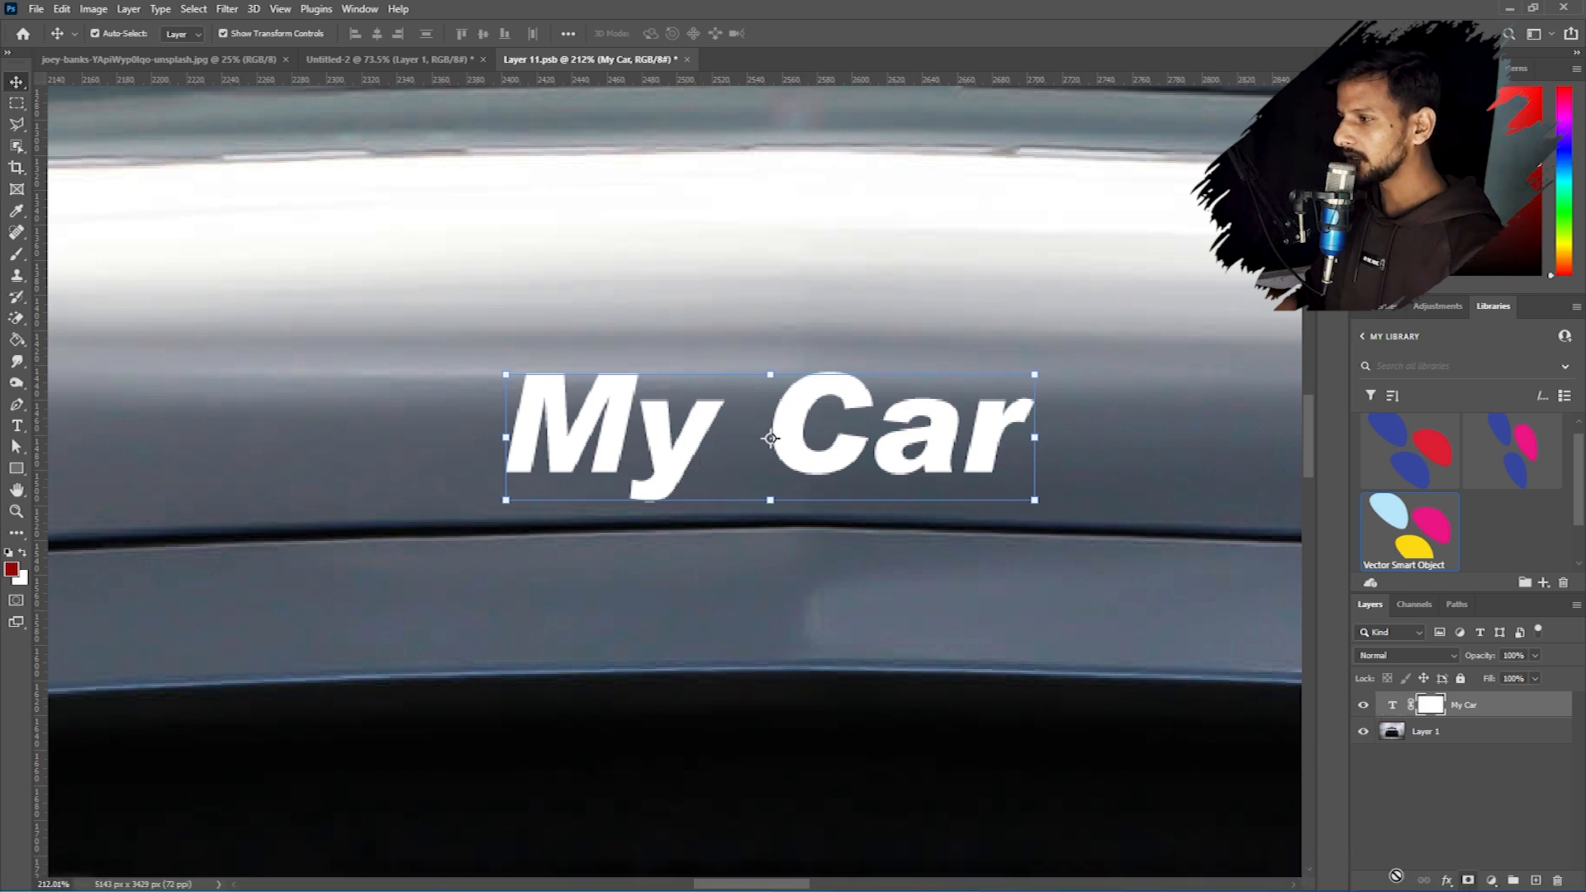
click(17, 254)
mouse_move(794, 418)
mouse_down()
mouse_move(1106, 468)
mouse_move(1084, 450)
mouse_up()
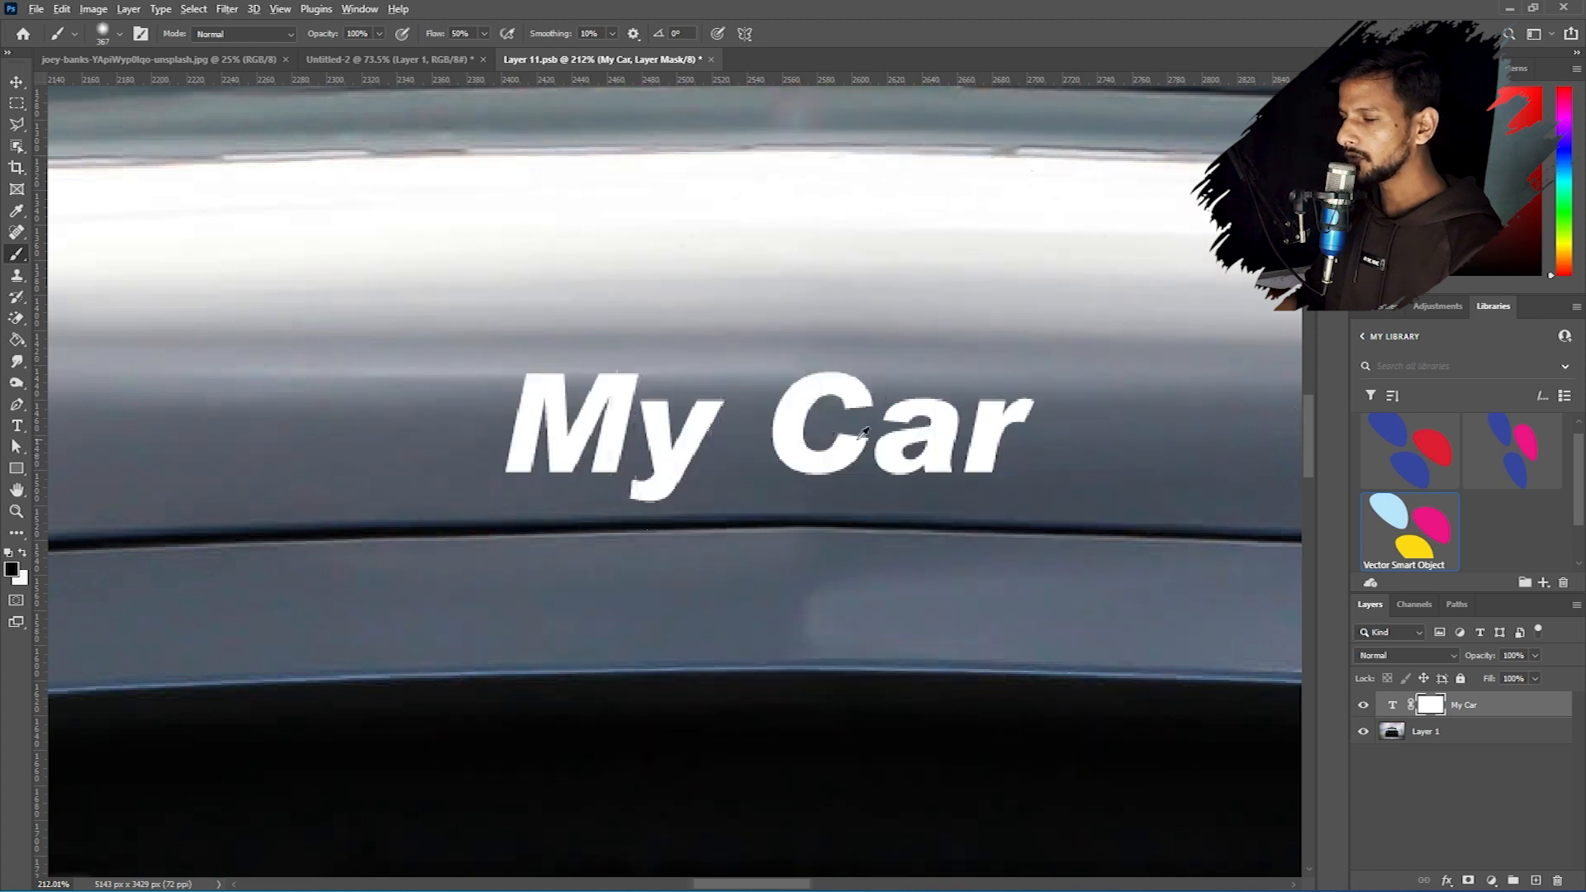
scroll(818, 442, down, 6)
mouse_move(1003, 420)
mouse_down()
mouse_move(973, 398)
mouse_move(610, 365)
mouse_move(593, 347)
mouse_move(630, 326)
mouse_up()
scroll(608, 369, up, 3)
drag(609, 426, 485, 429)
drag(652, 474, 627, 472)
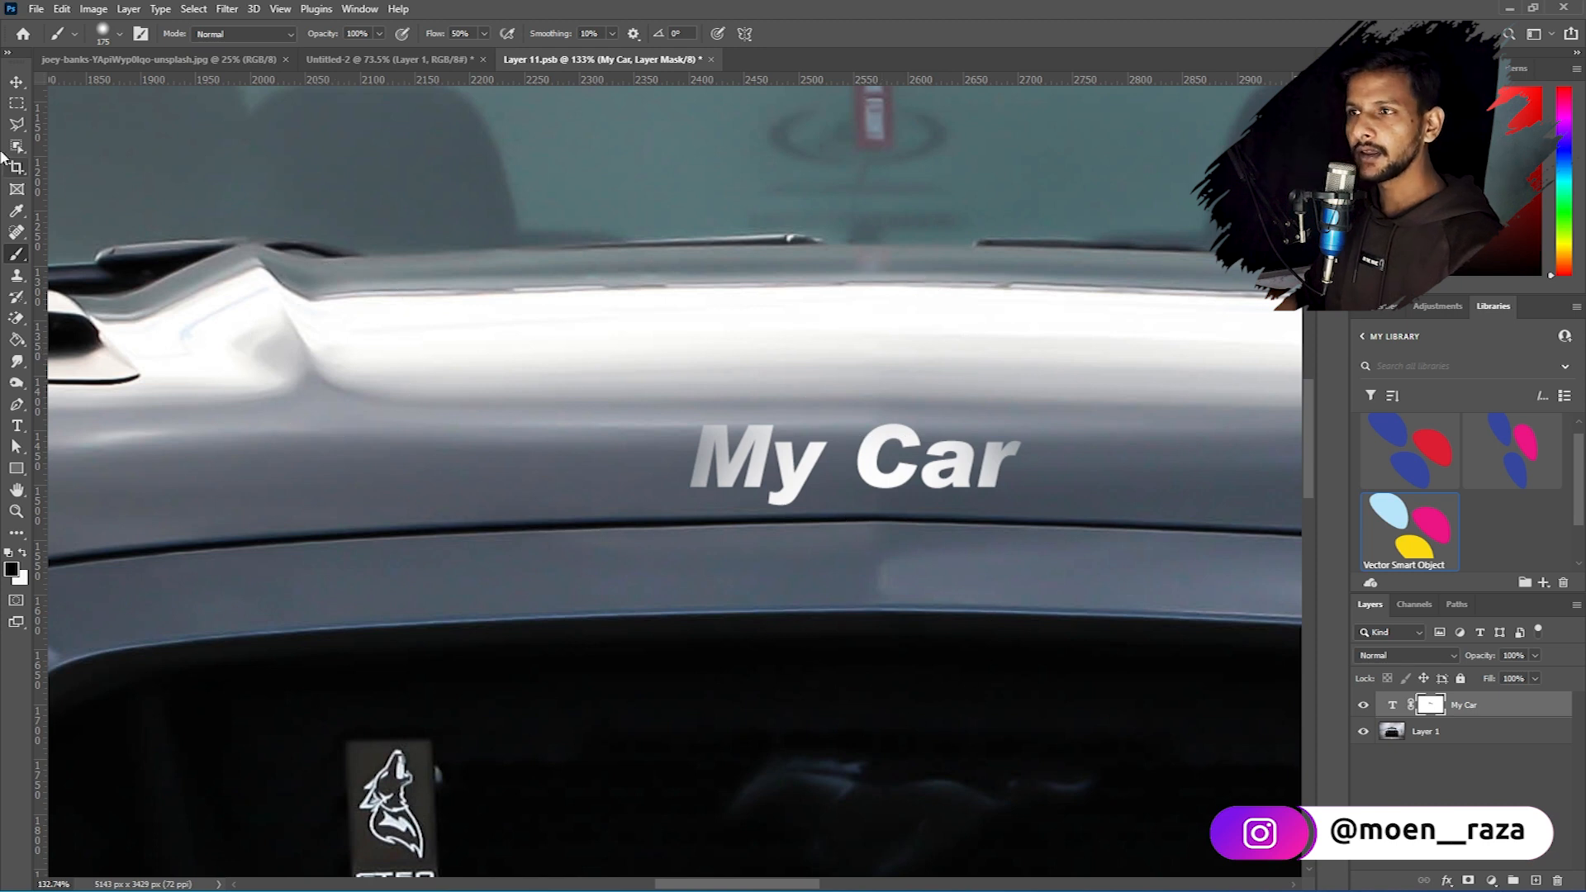
Scale the masked My Car text down, commit the transform, and reposition it near the hood's front edge.
click(17, 82)
drag(1021, 426, 938, 480)
key(Return)
click(1086, 447)
click(933, 482)
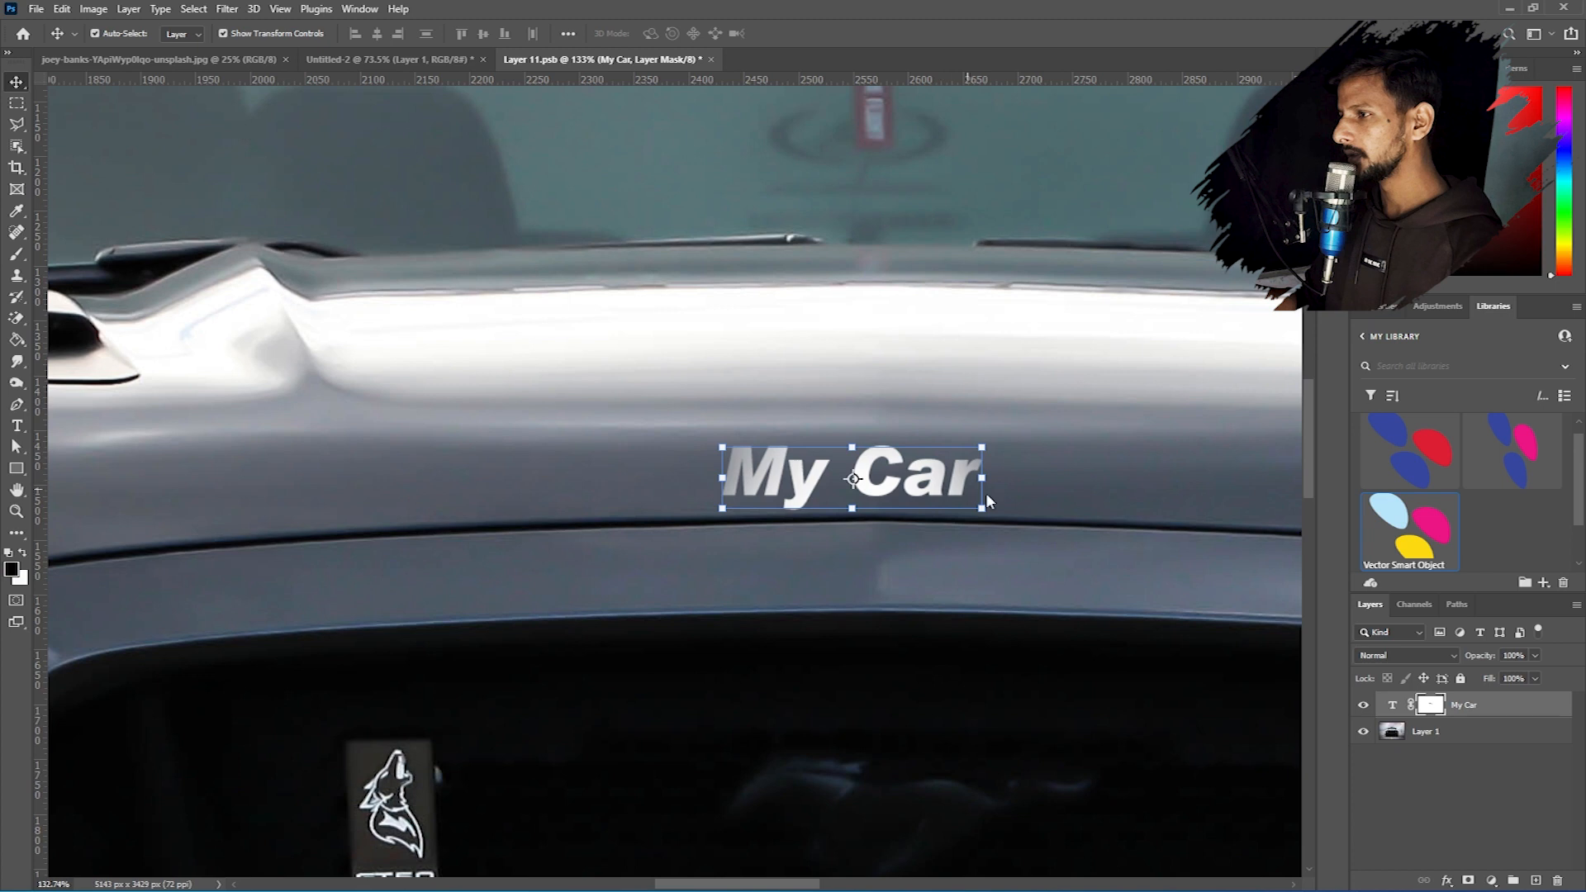
Blend the My Car text into the hood using Blend If Gray, splitting the Underlying Layer's white slider to 38 / 165.
right_click(1476, 708)
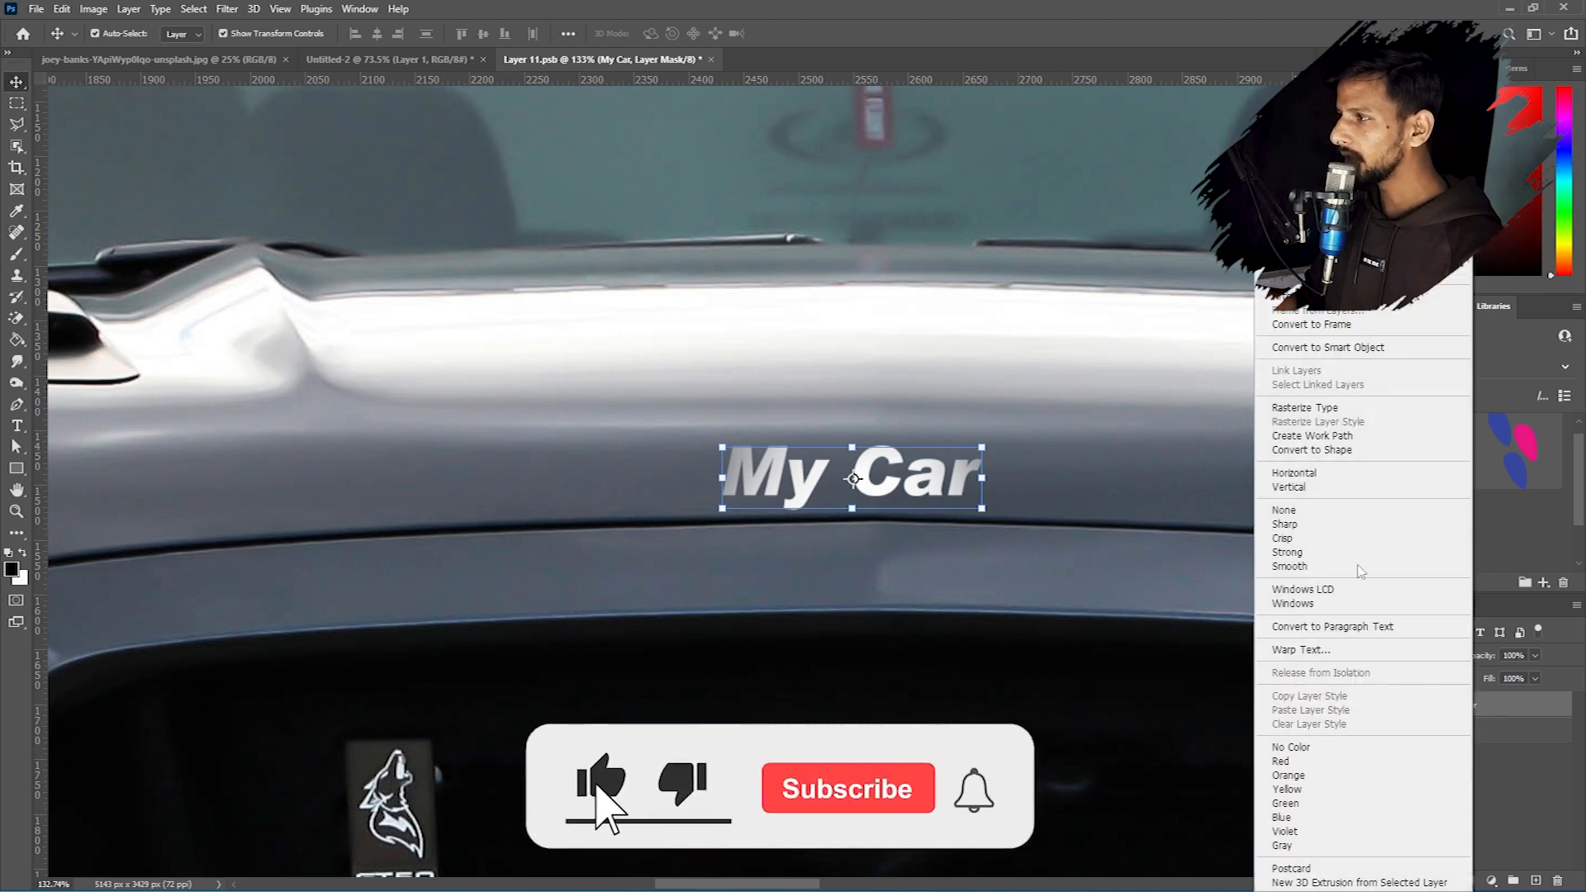
click(1295, 345)
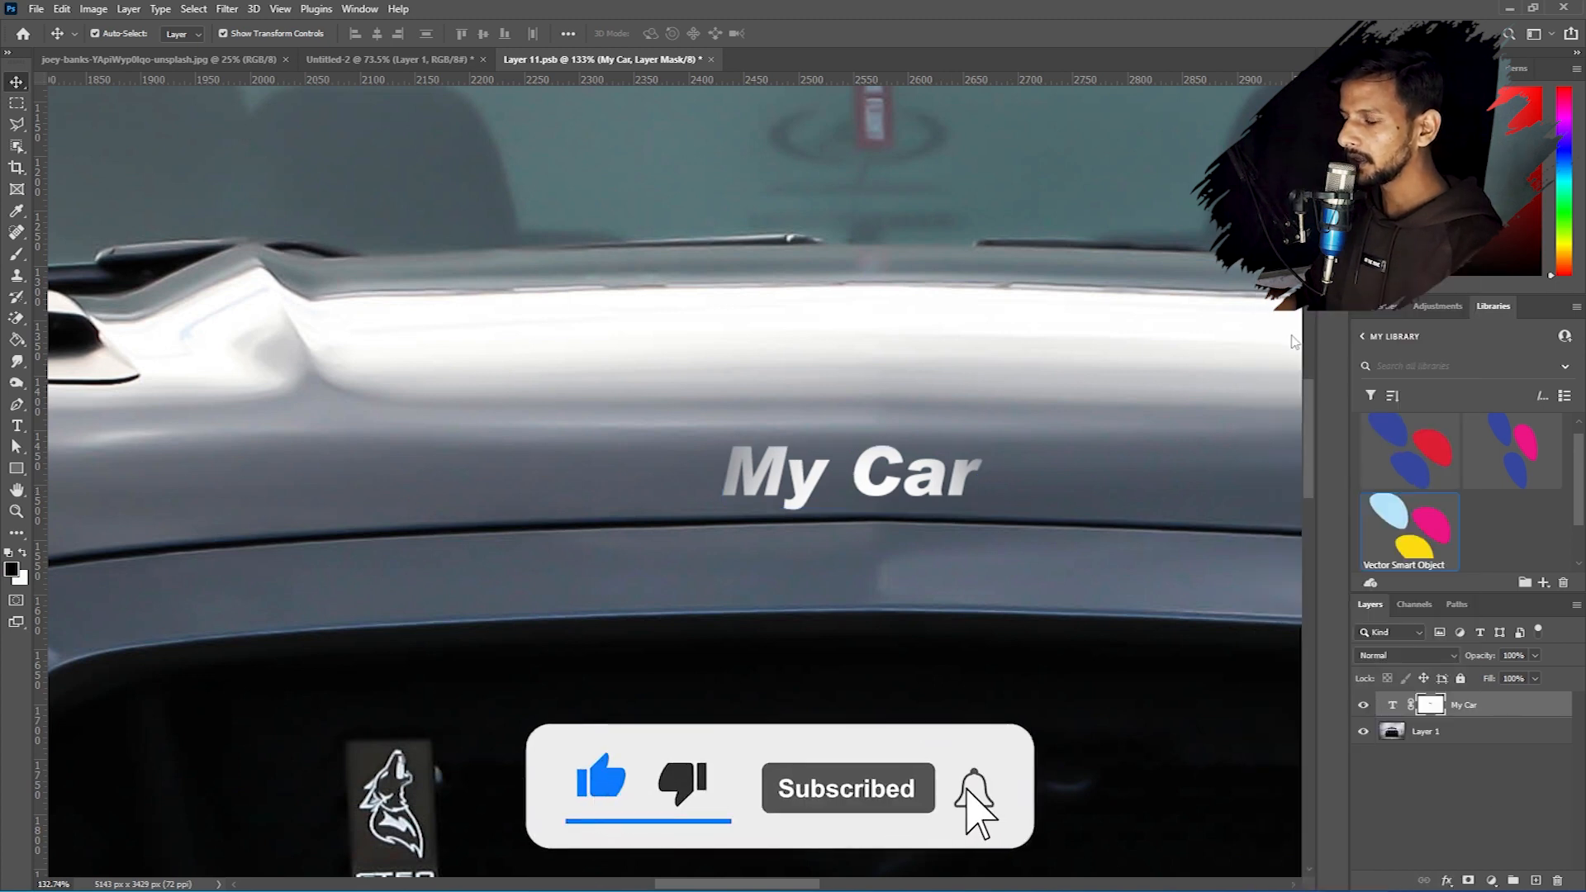
drag(1146, 199, 1346, 215)
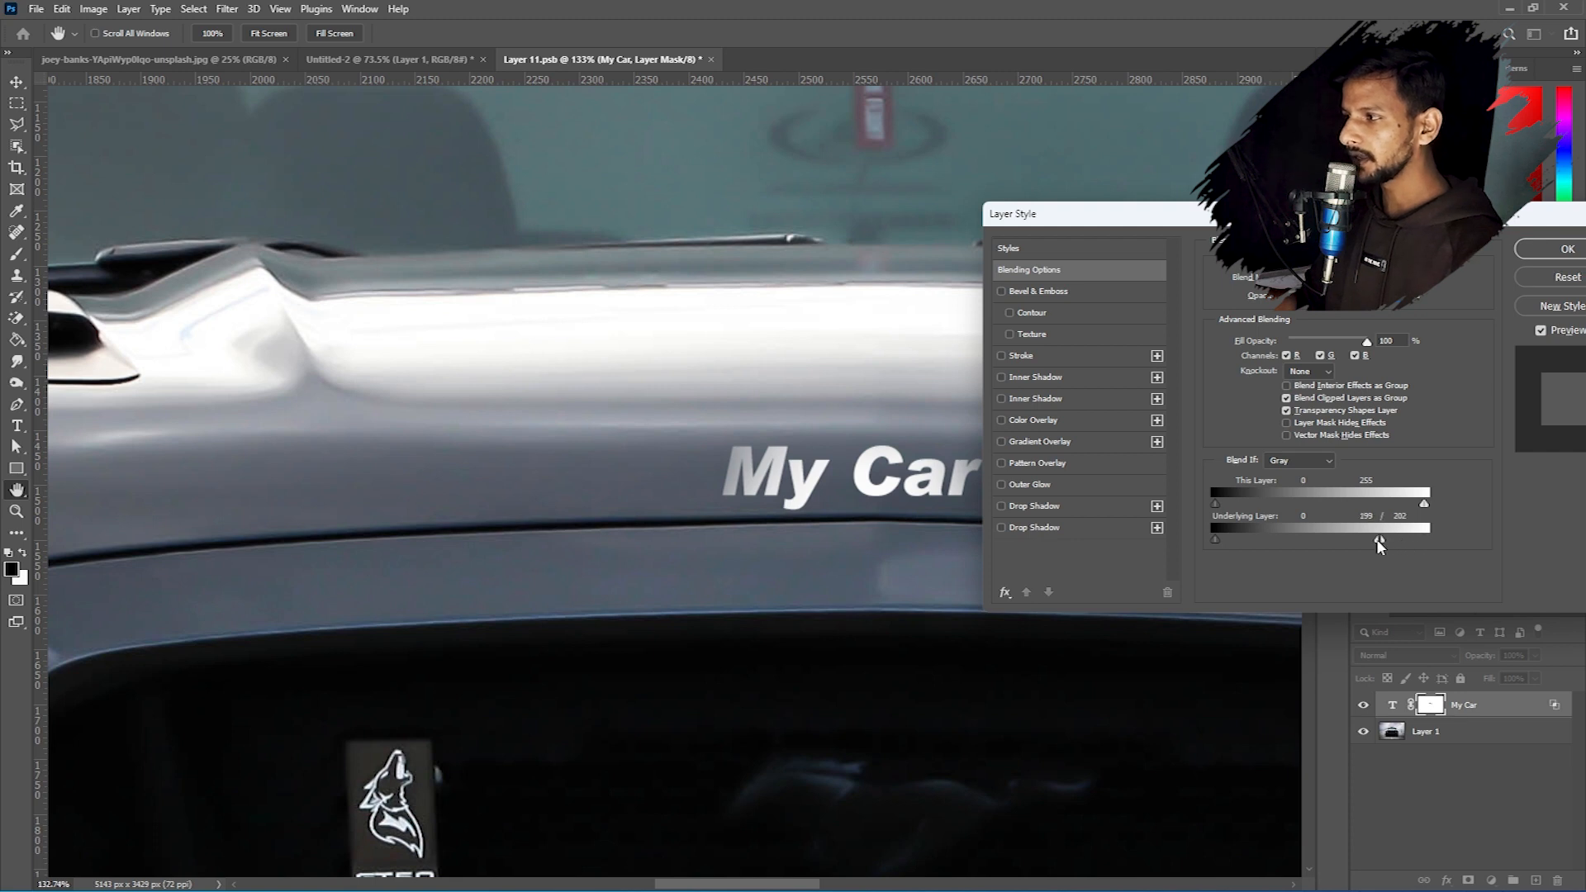
drag(1325, 547, 1245, 547)
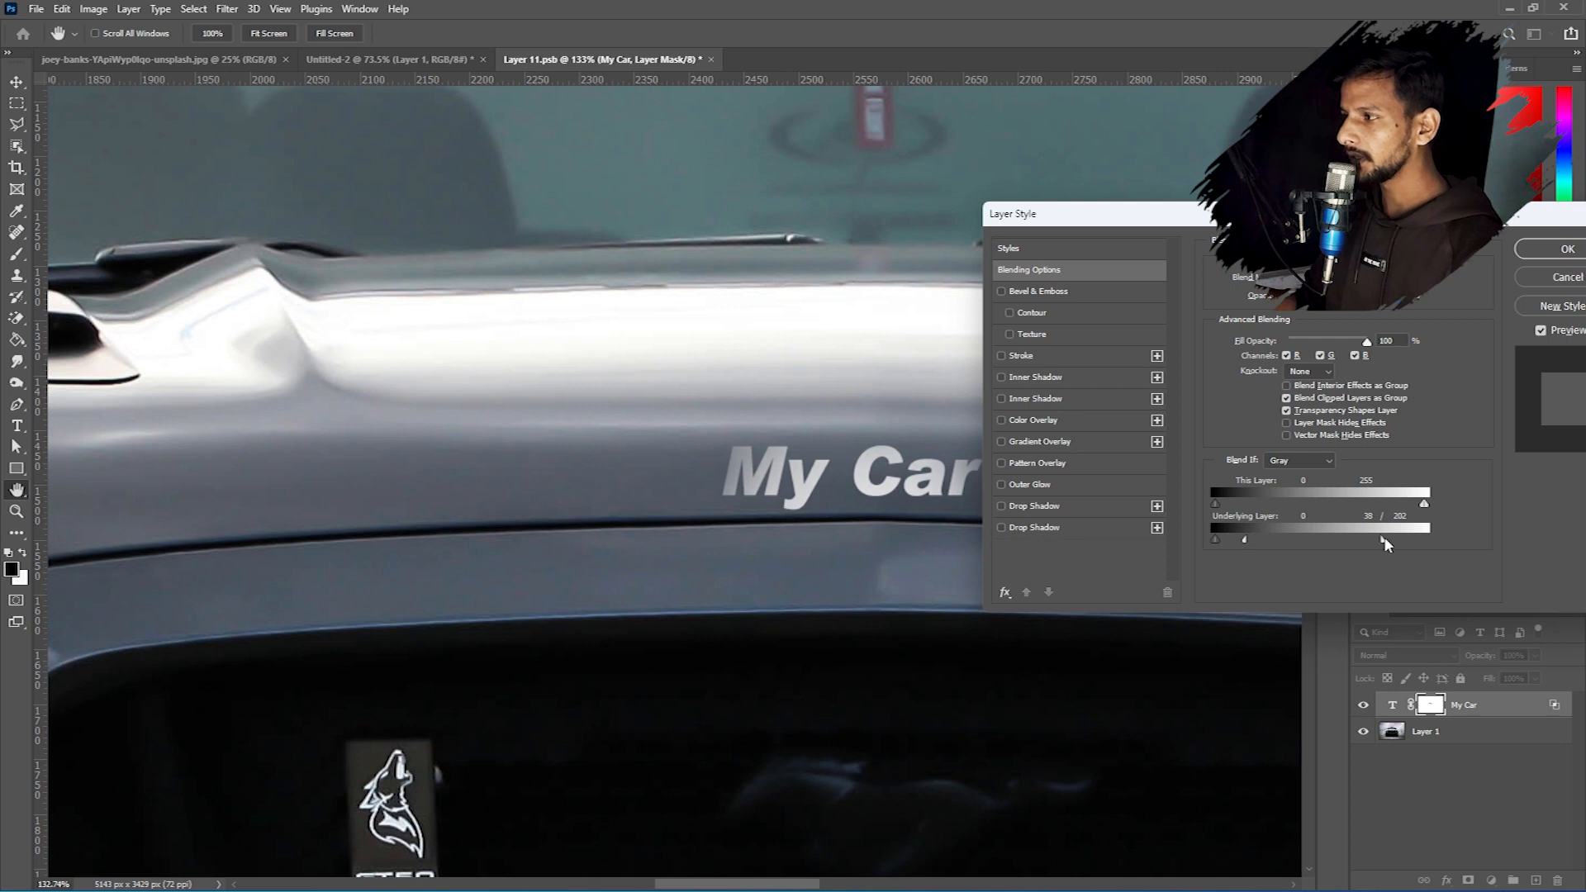
mouse_move(1365, 547)
mouse_down()
mouse_move(1332, 545)
mouse_move(1355, 551)
mouse_up()
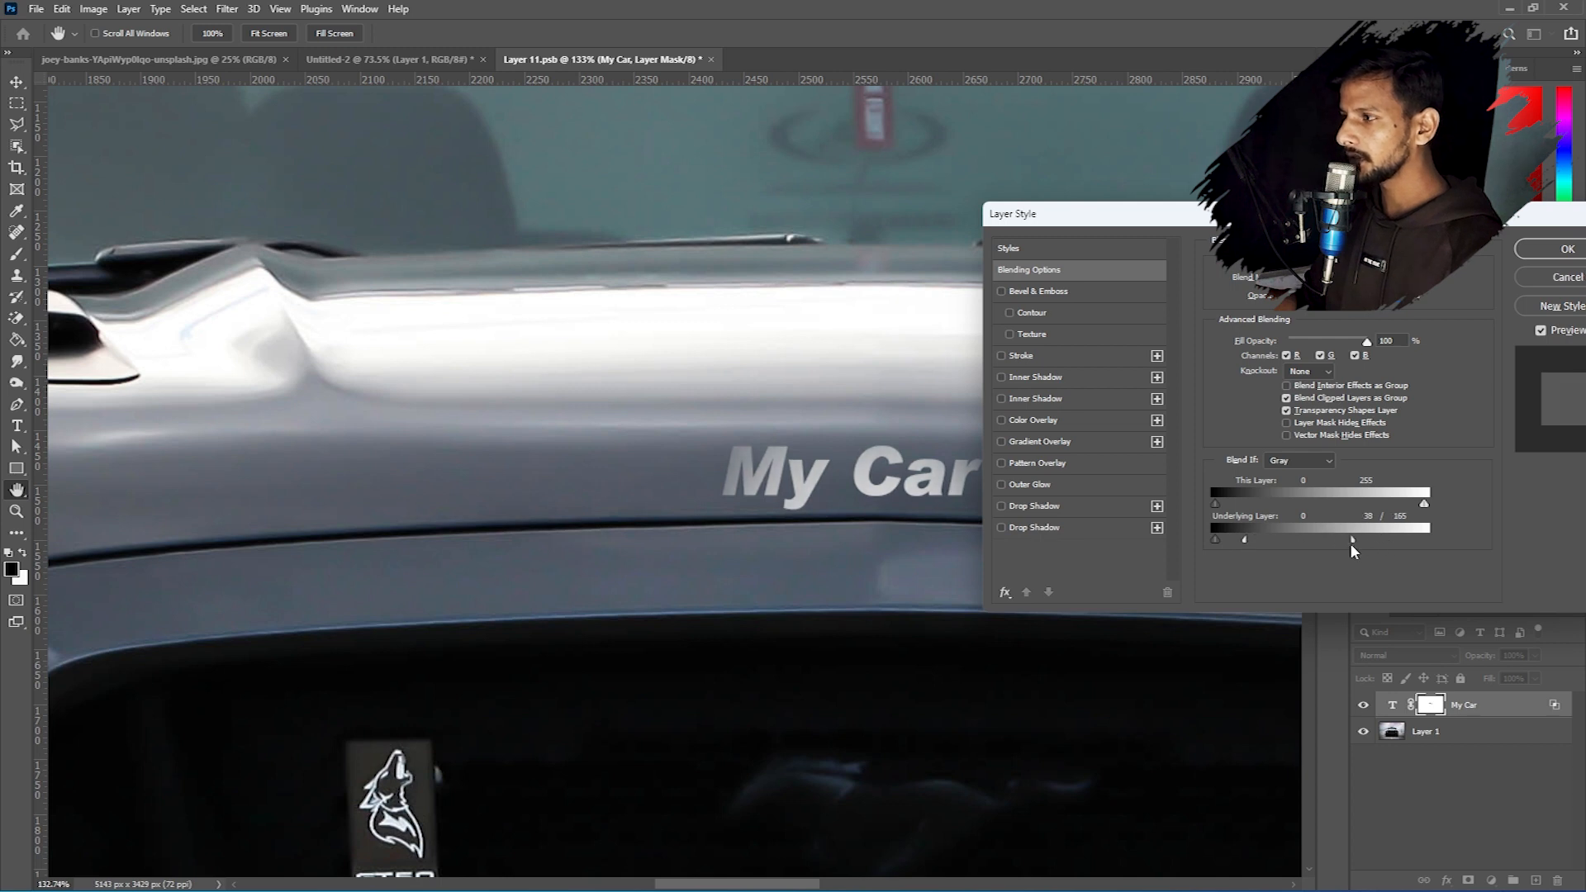
drag(1426, 509, 1461, 512)
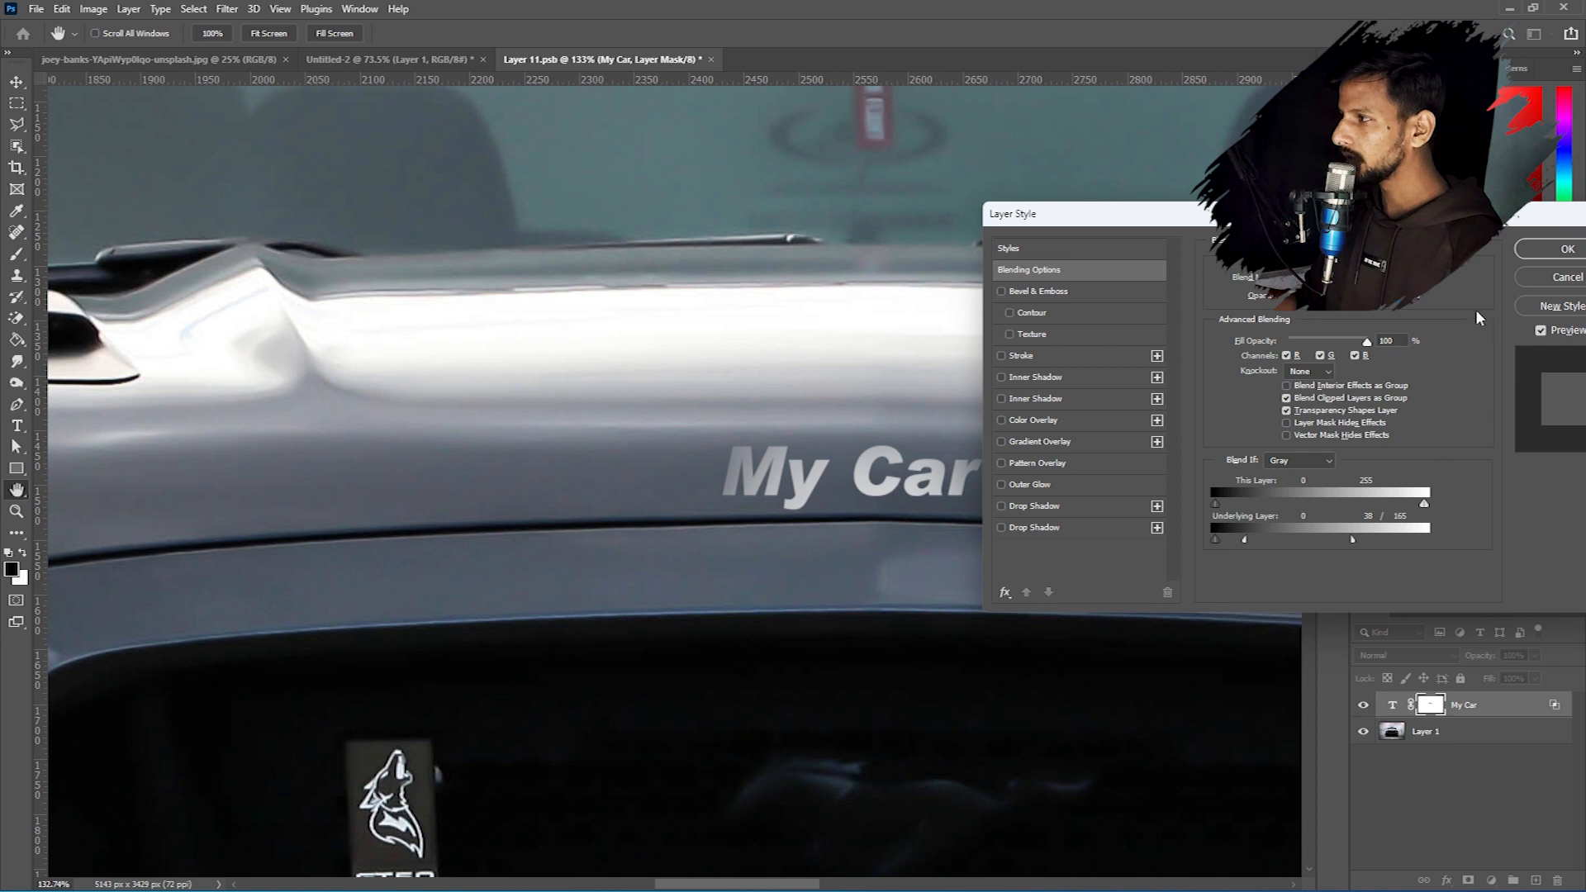
click(1567, 248)
click(1101, 414)
scroll(786, 502, down, 5)
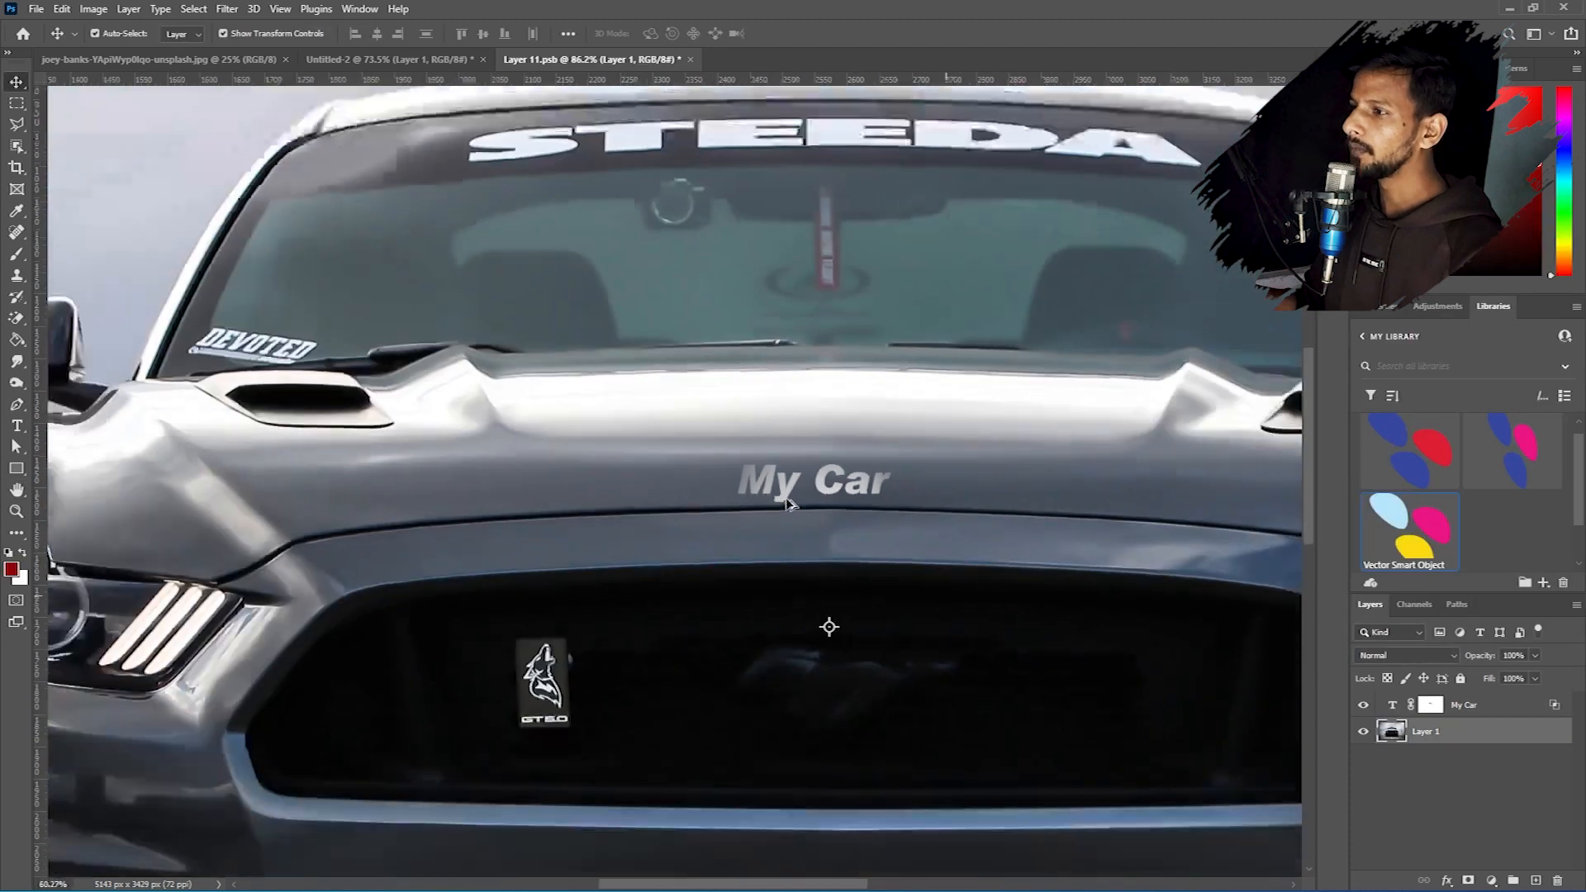
Save the edited Smart Object contents in Layer 11.psb and close that document to return to Untitled-2.
scroll(787, 503, down, 4)
scroll(826, 493, down, 1)
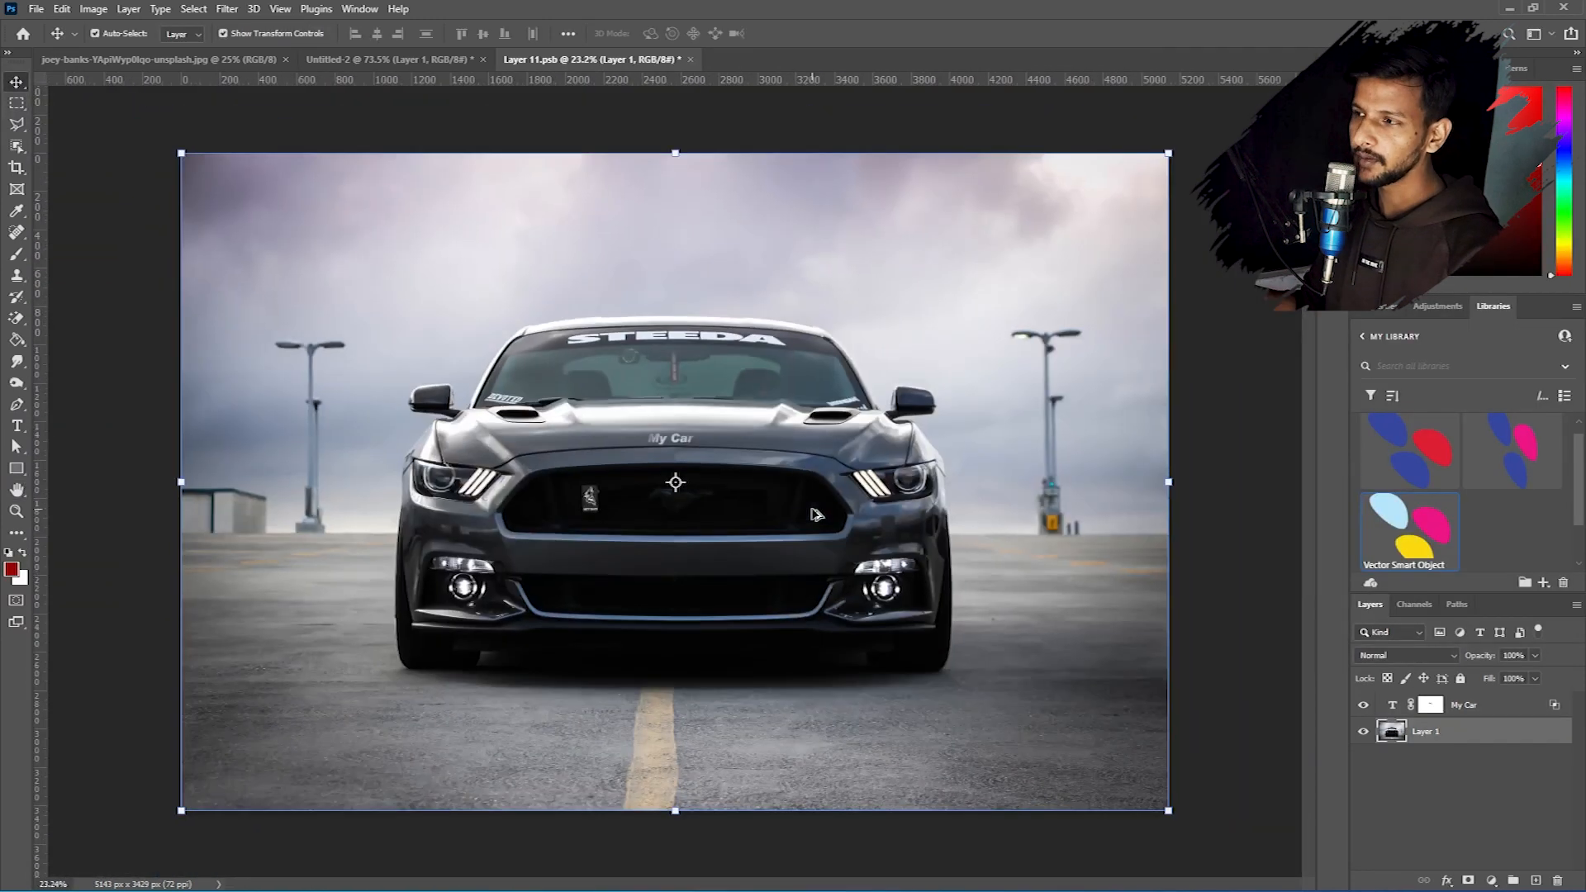
scroll(1169, 420, up, 1)
click(1252, 368)
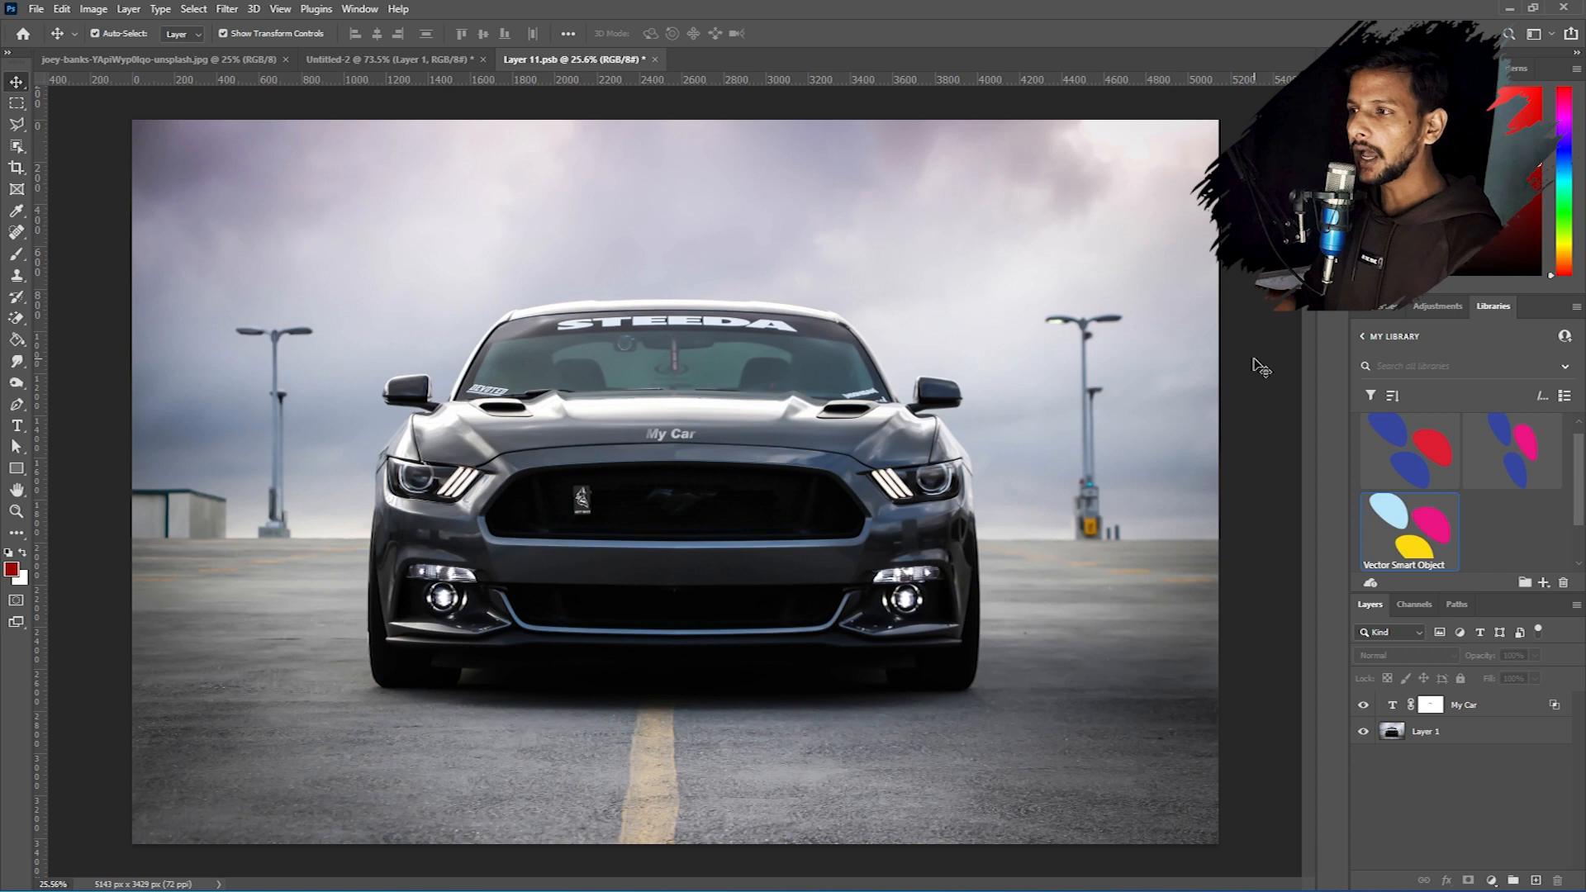
key(ctrl+s)
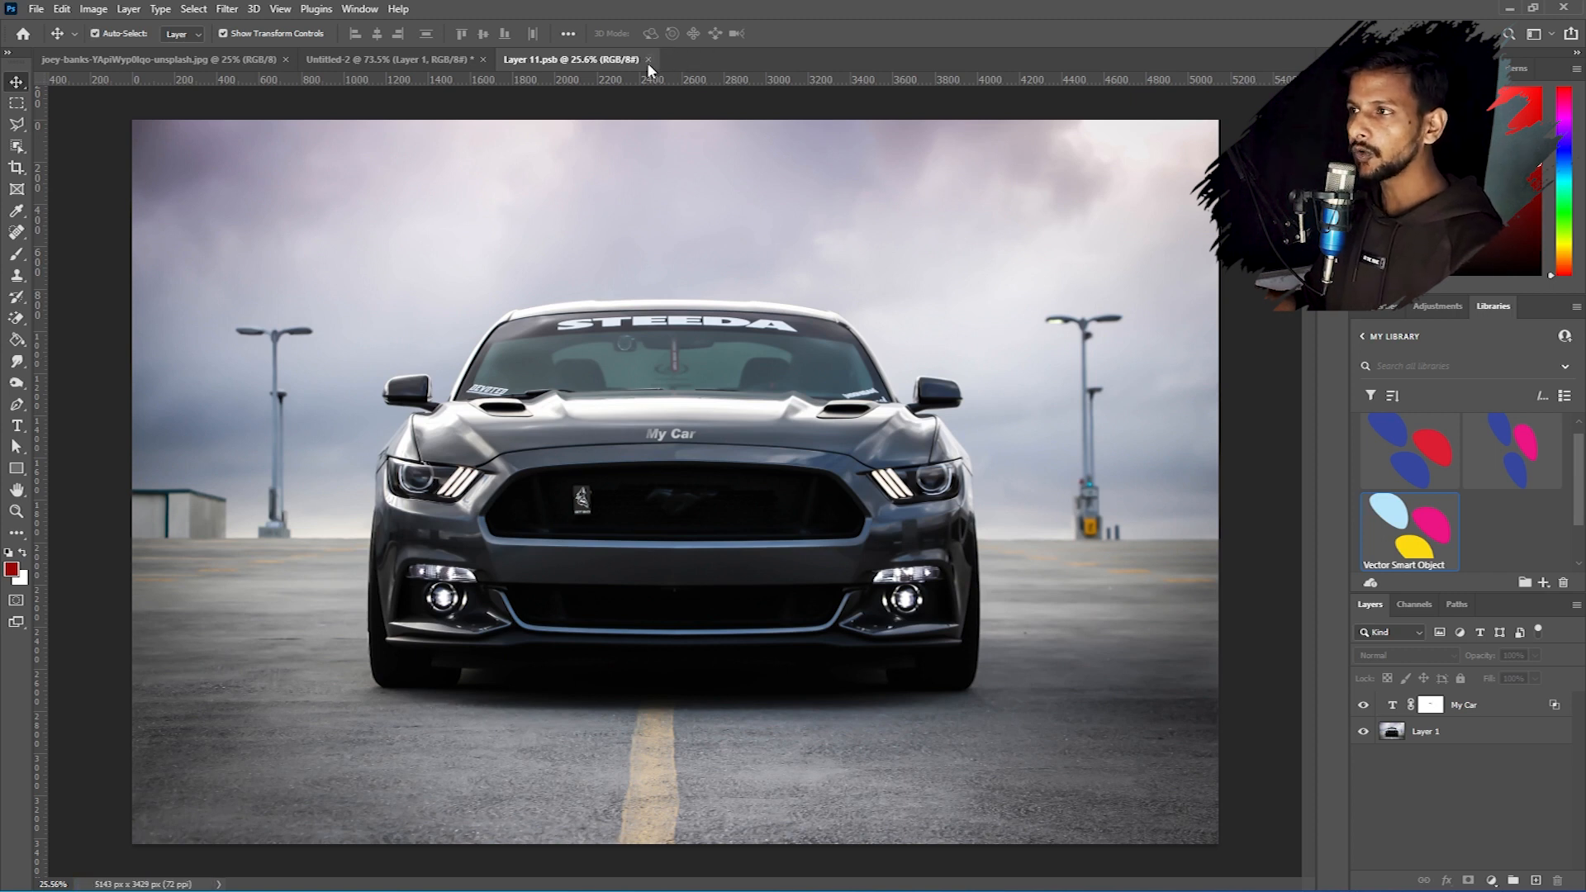
click(648, 60)
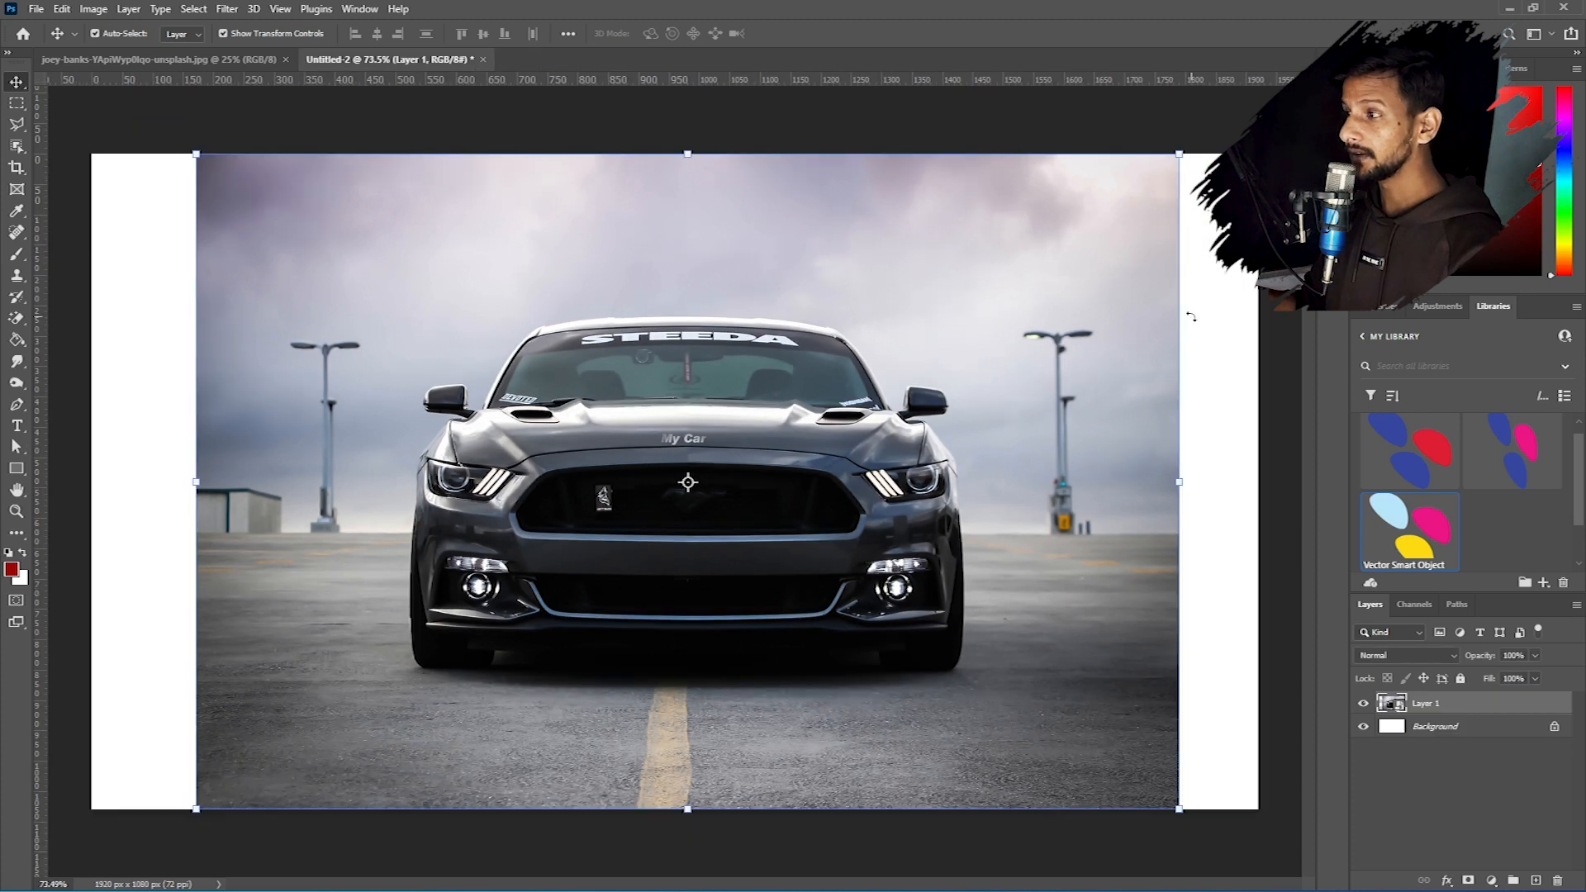
key(Return)
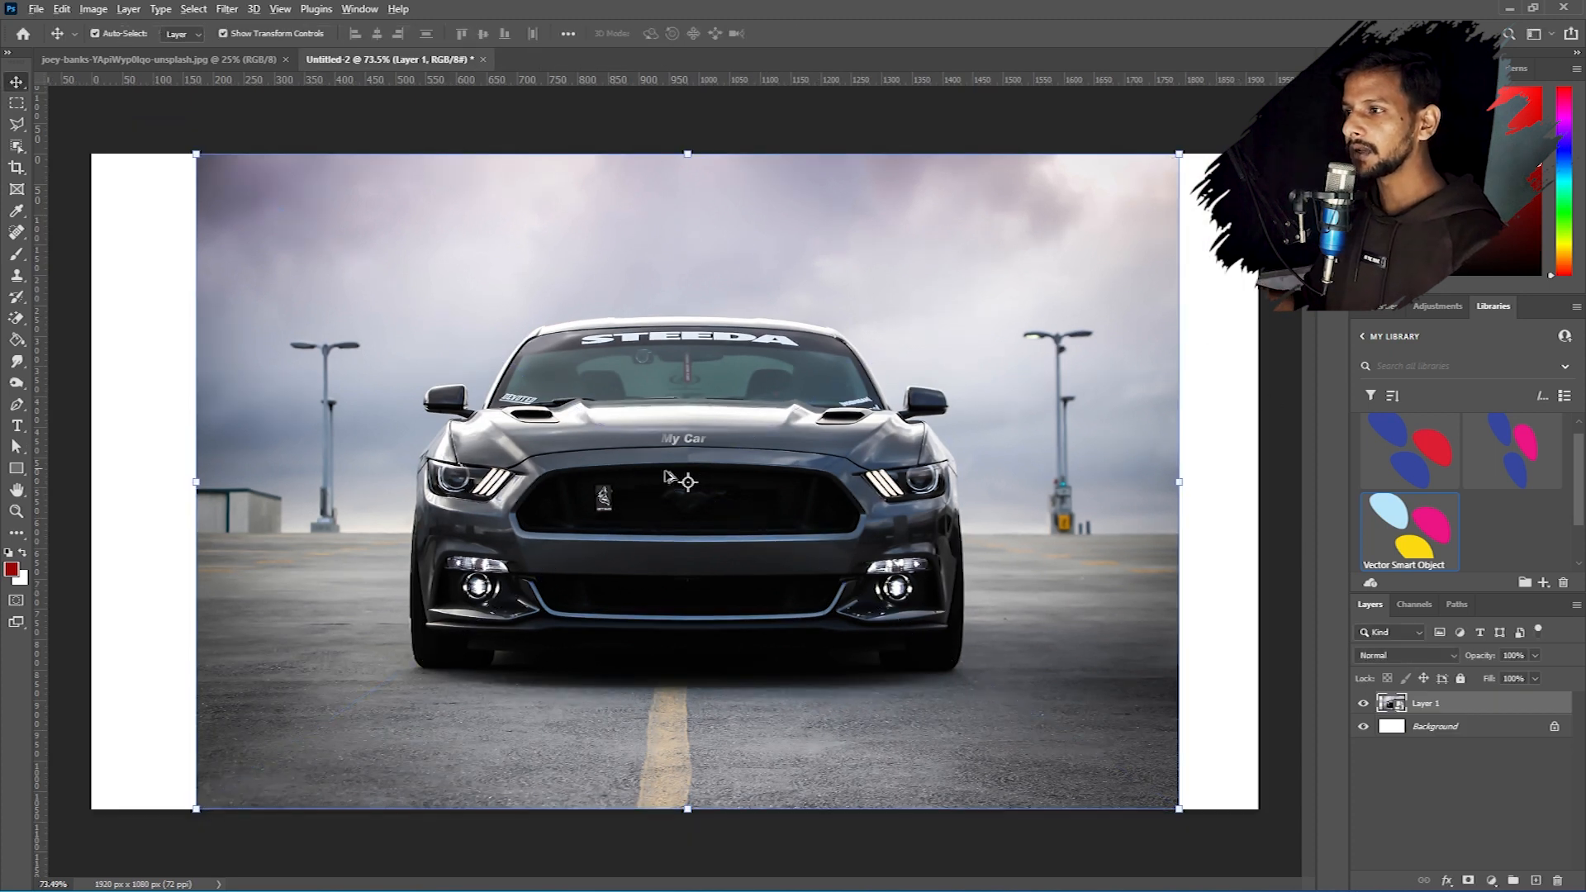
Deselect the car layer and examine the My Car text on the hood up close in the parent document.
scroll(647, 424, up, 3)
scroll(646, 423, down, 3)
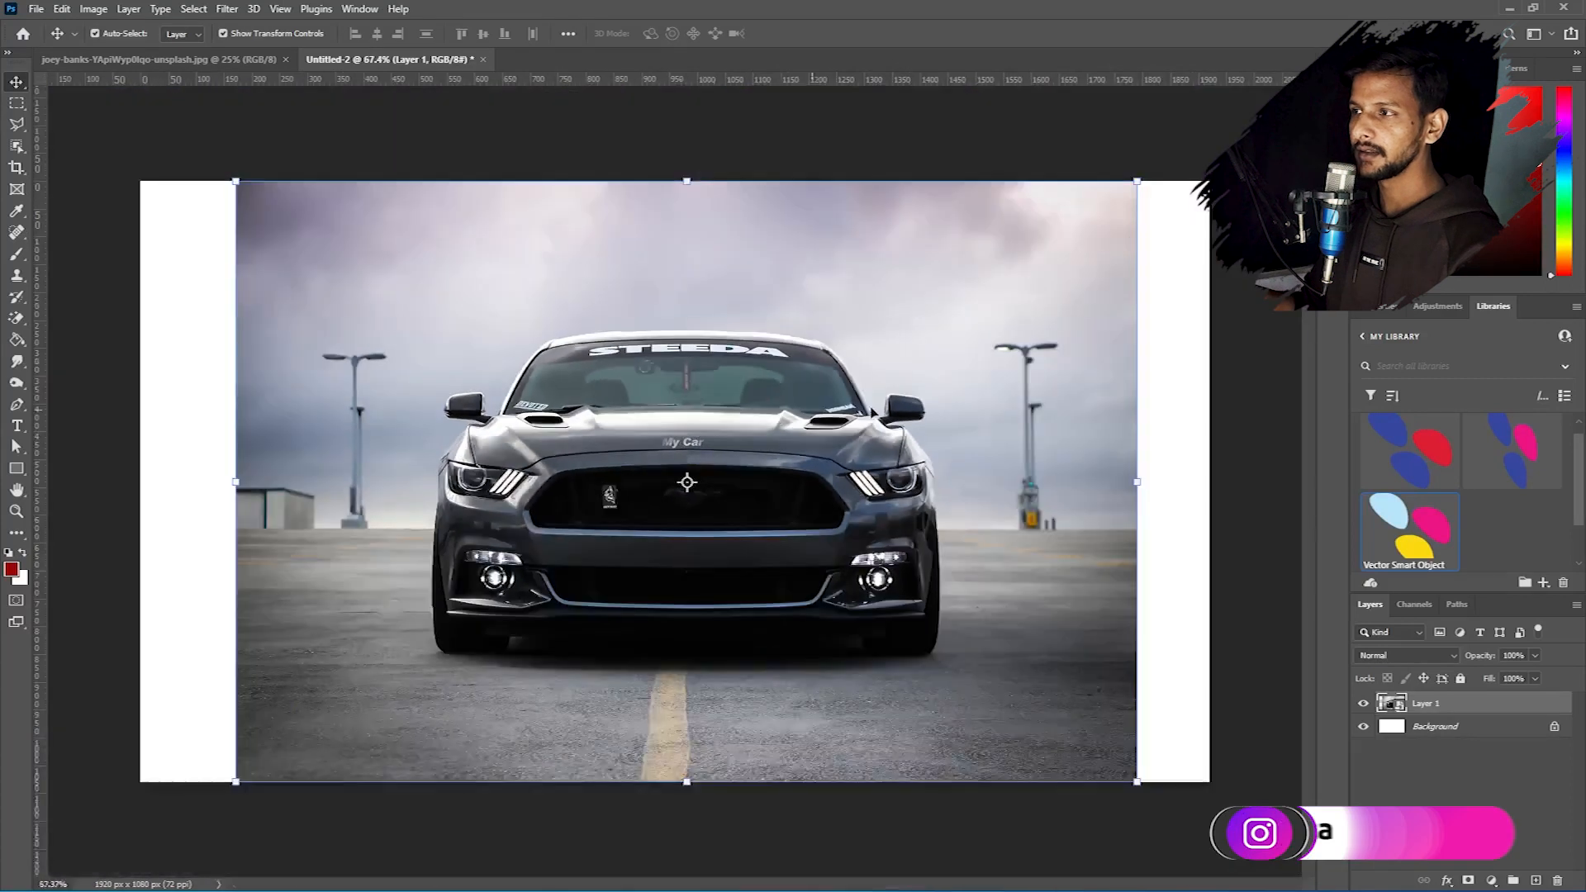
click(1162, 272)
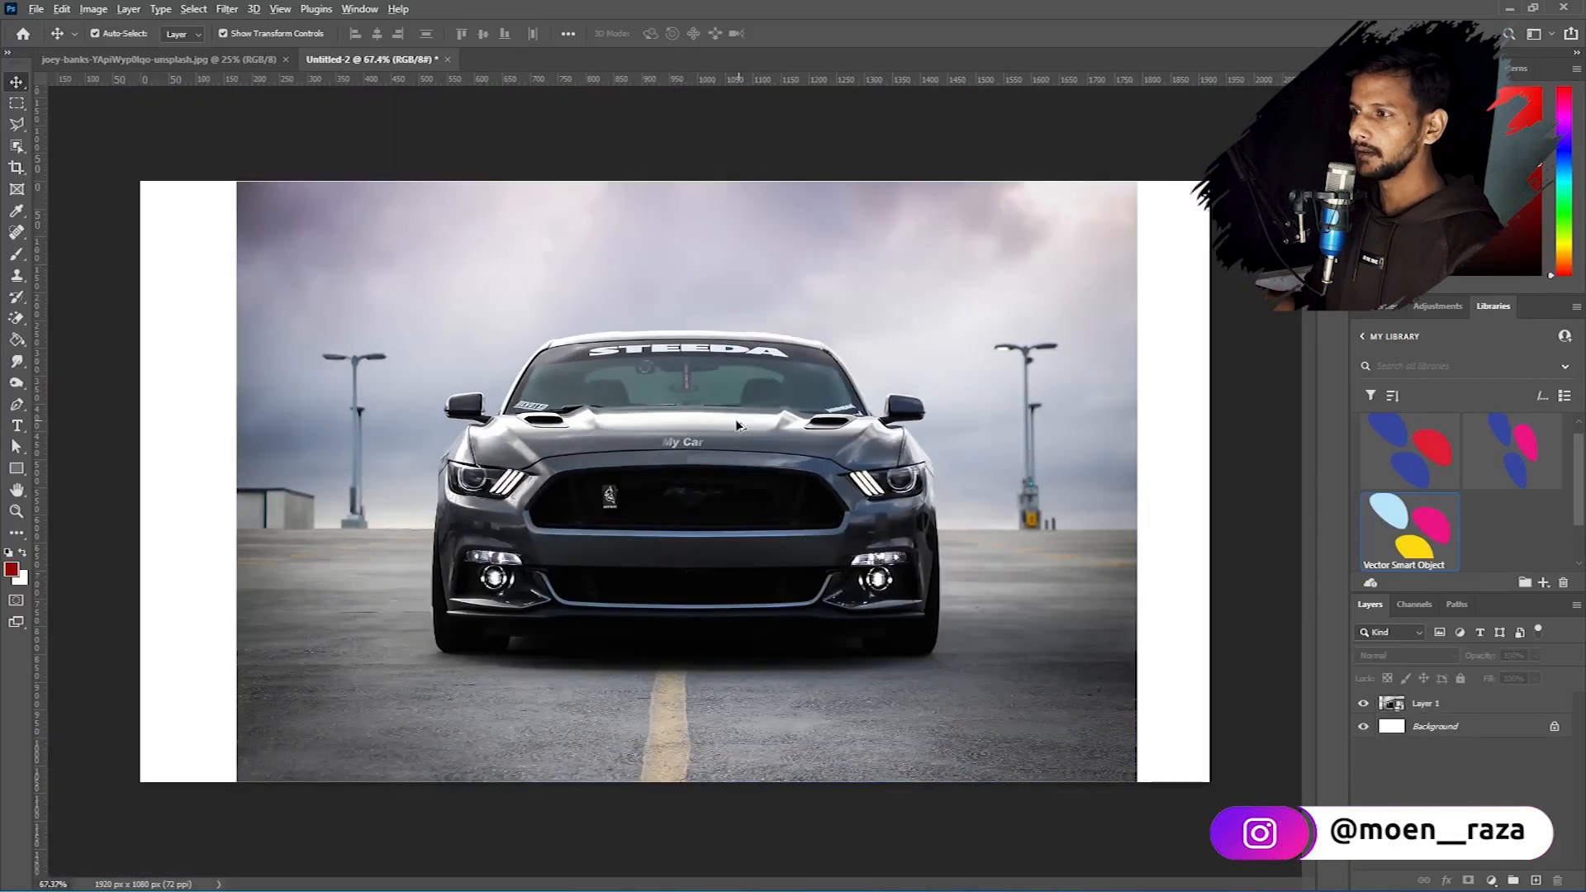
scroll(729, 429, down, 1)
click(729, 429)
click(1215, 377)
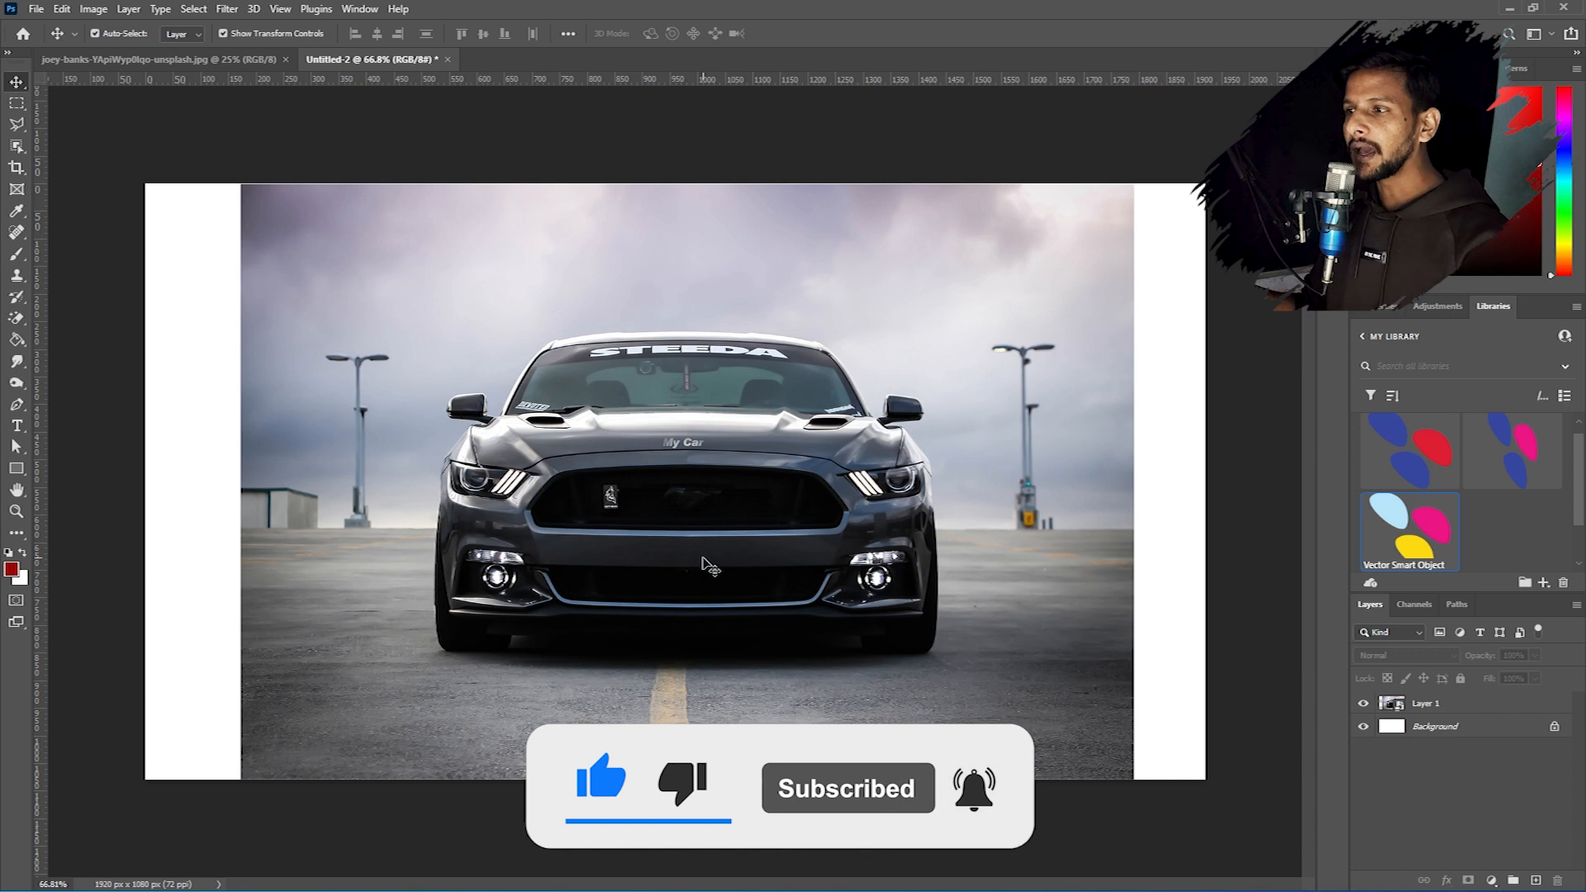
scroll(683, 519, up, 5)
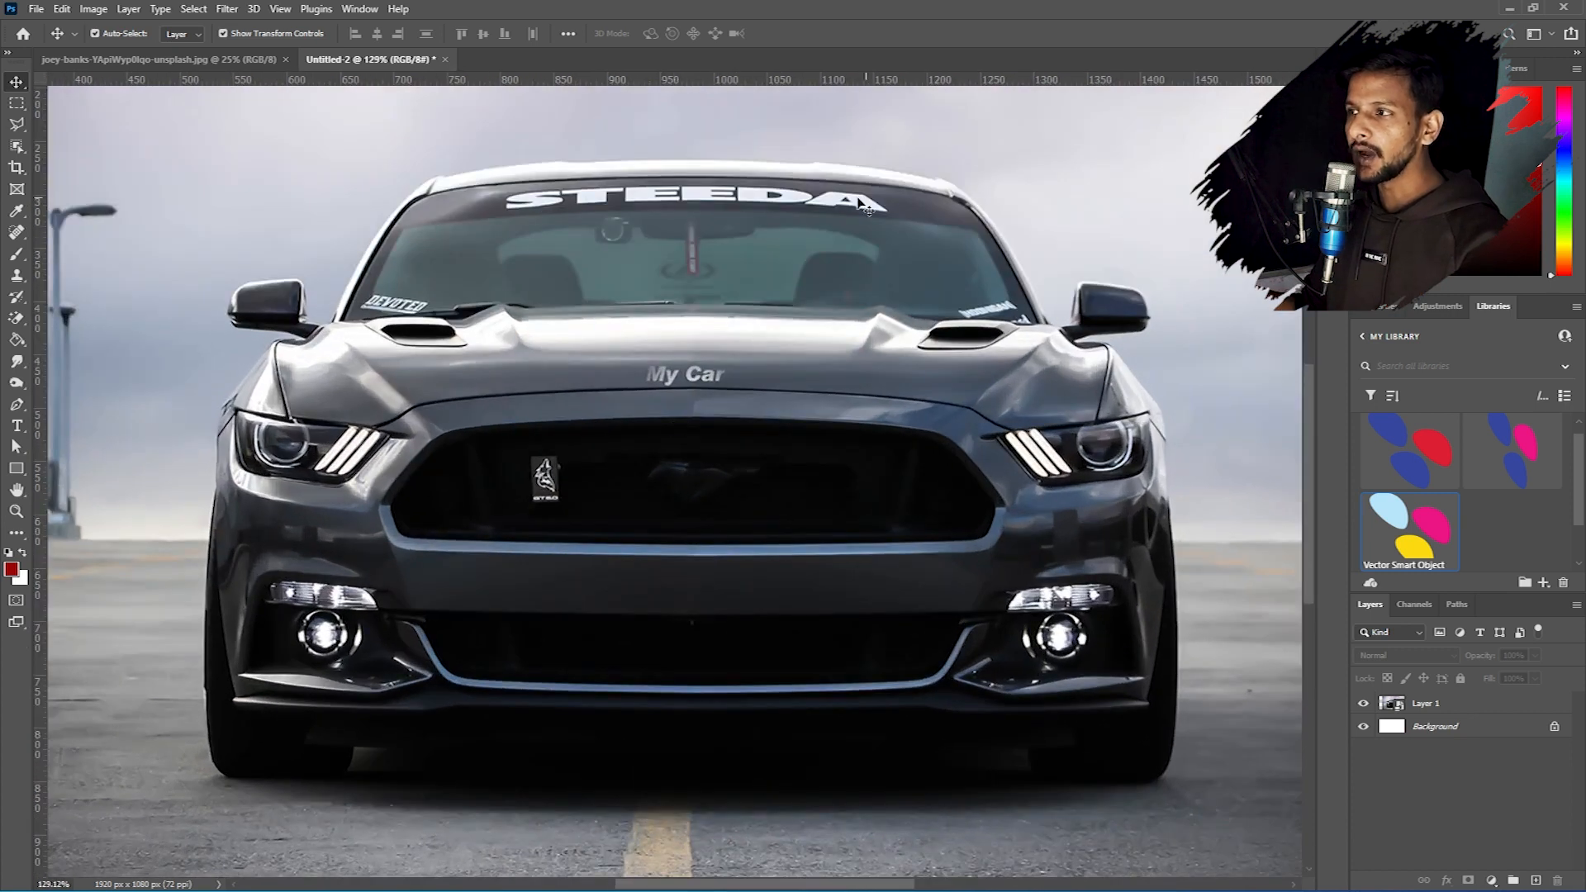